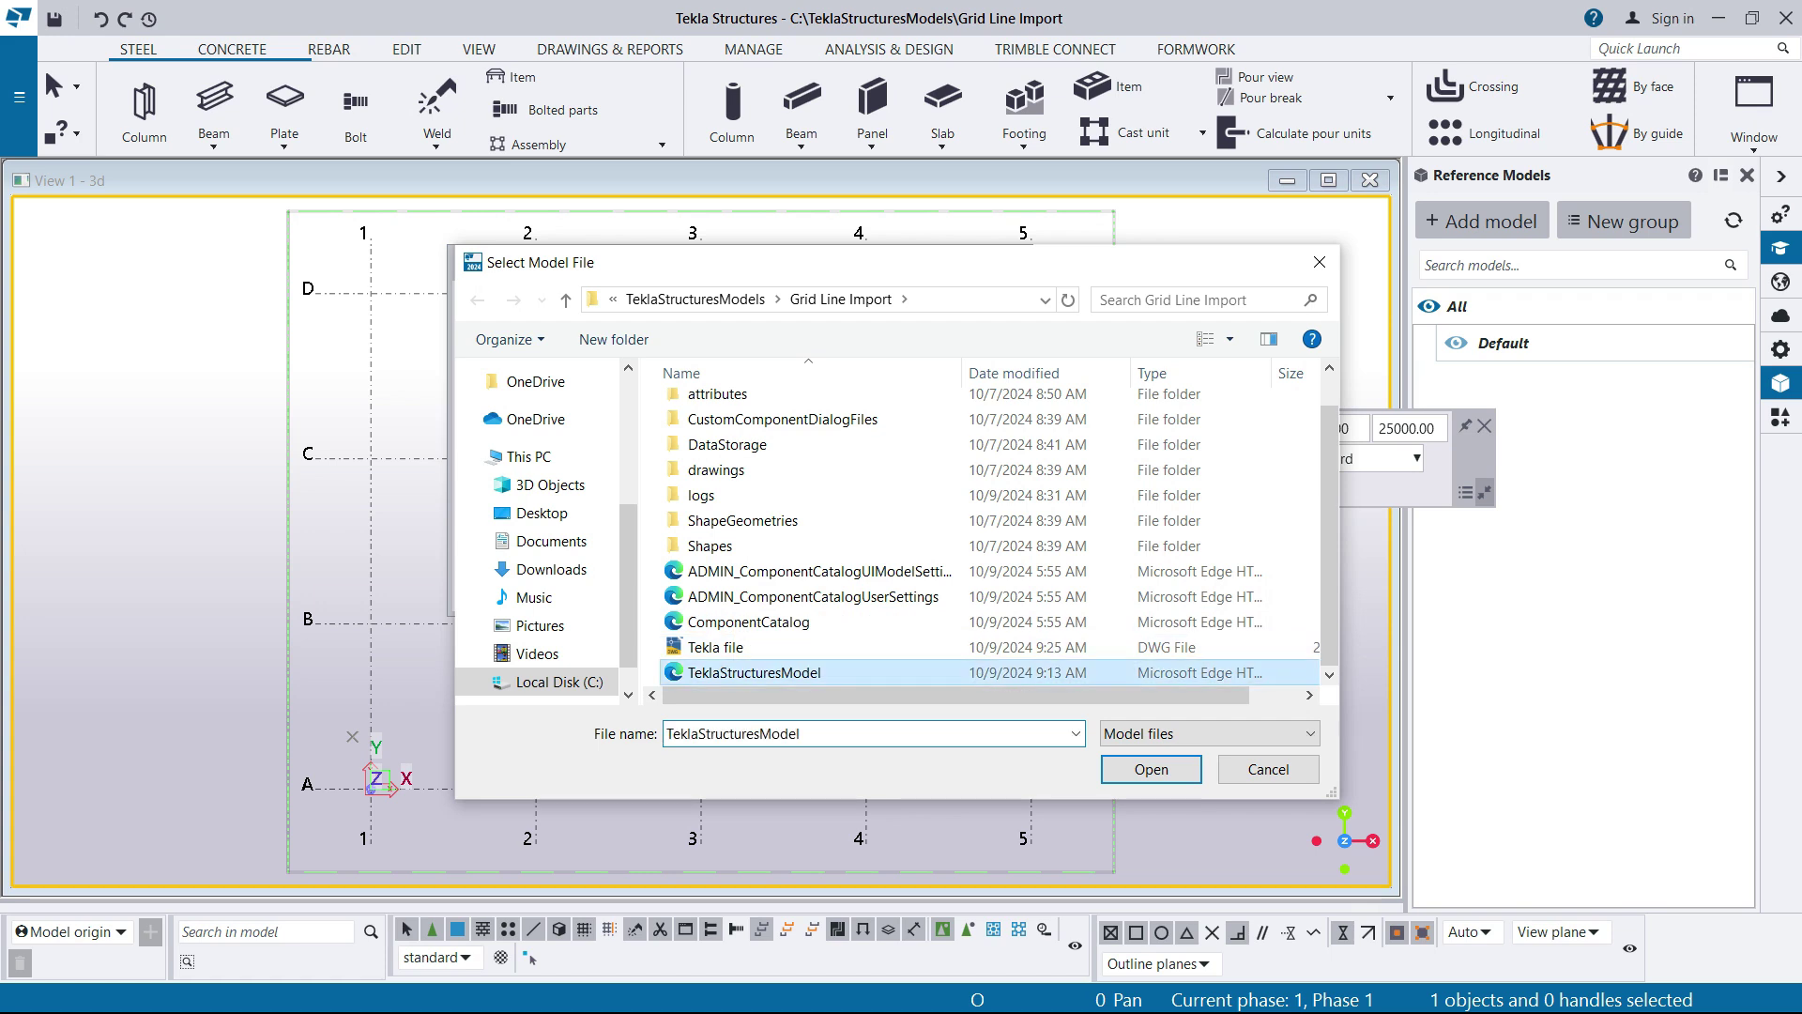
Add the Tekla file drawing as a reference model and switch the plan view to 3D to view it against the grid
click(1150, 769)
click(511, 578)
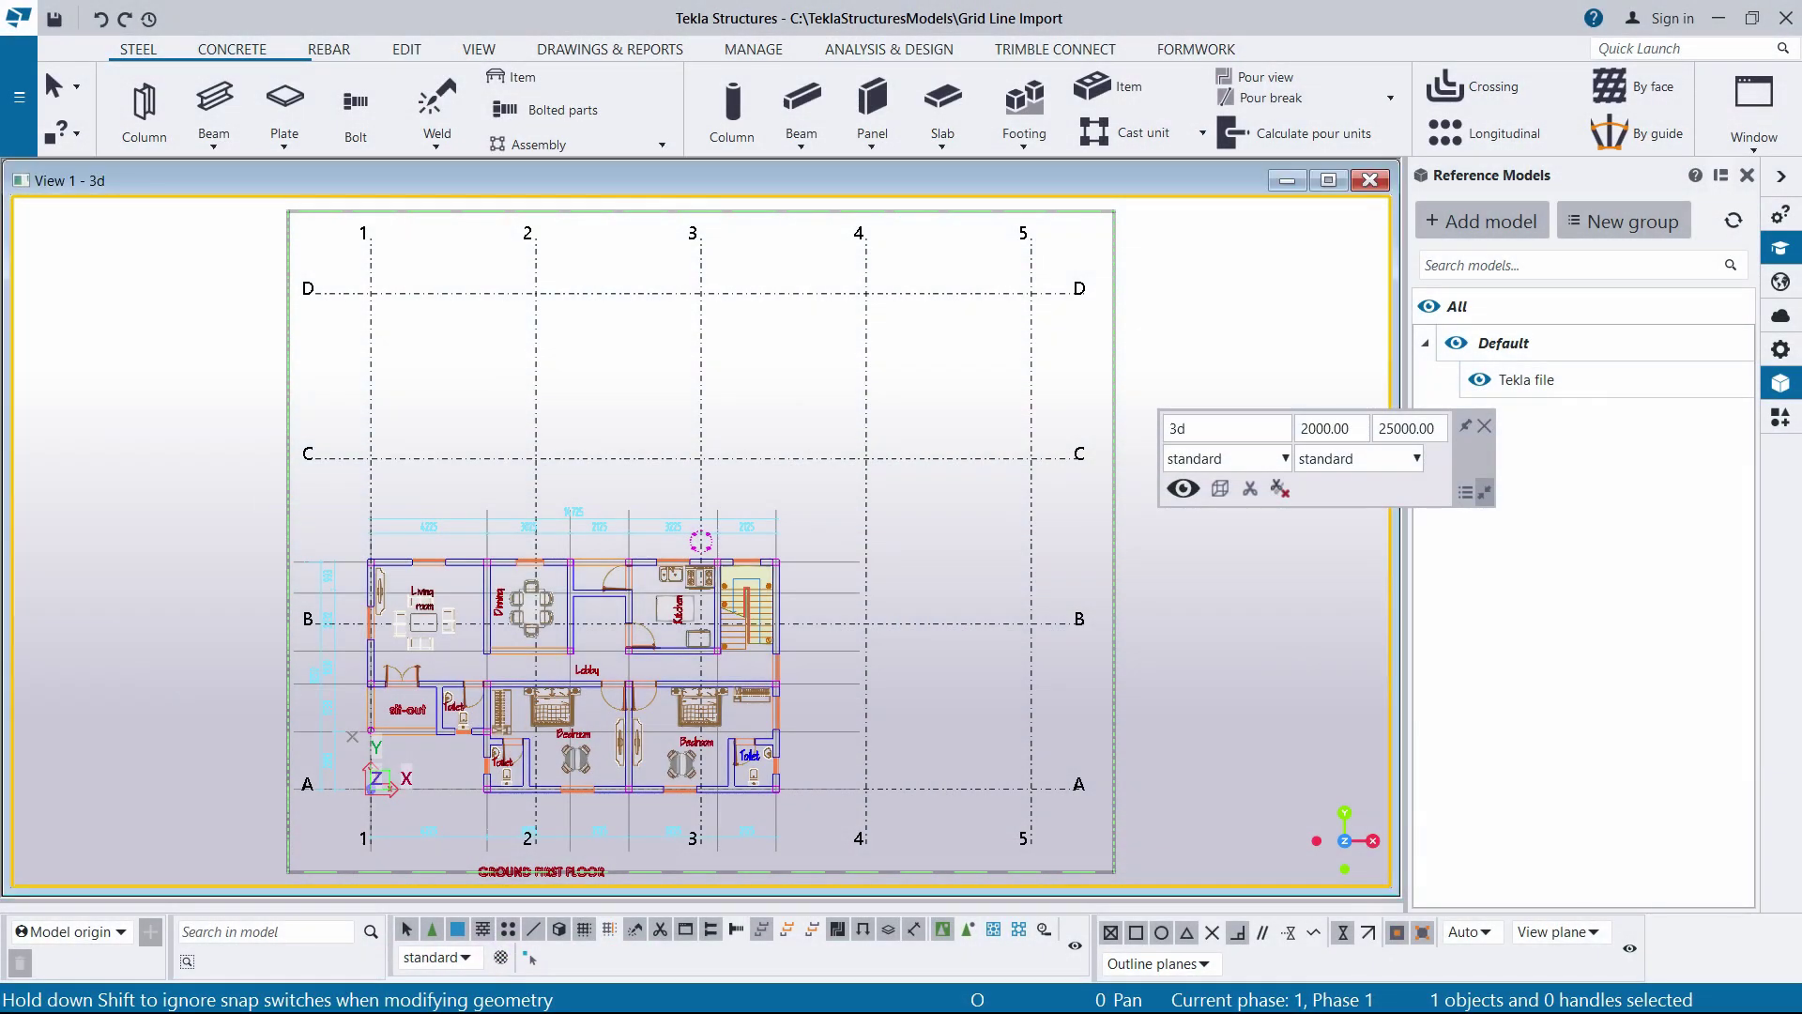
scroll(901, 391, down, 2)
scroll(710, 453, up, 2)
scroll(683, 466, down, 6)
scroll(717, 539, up, 3)
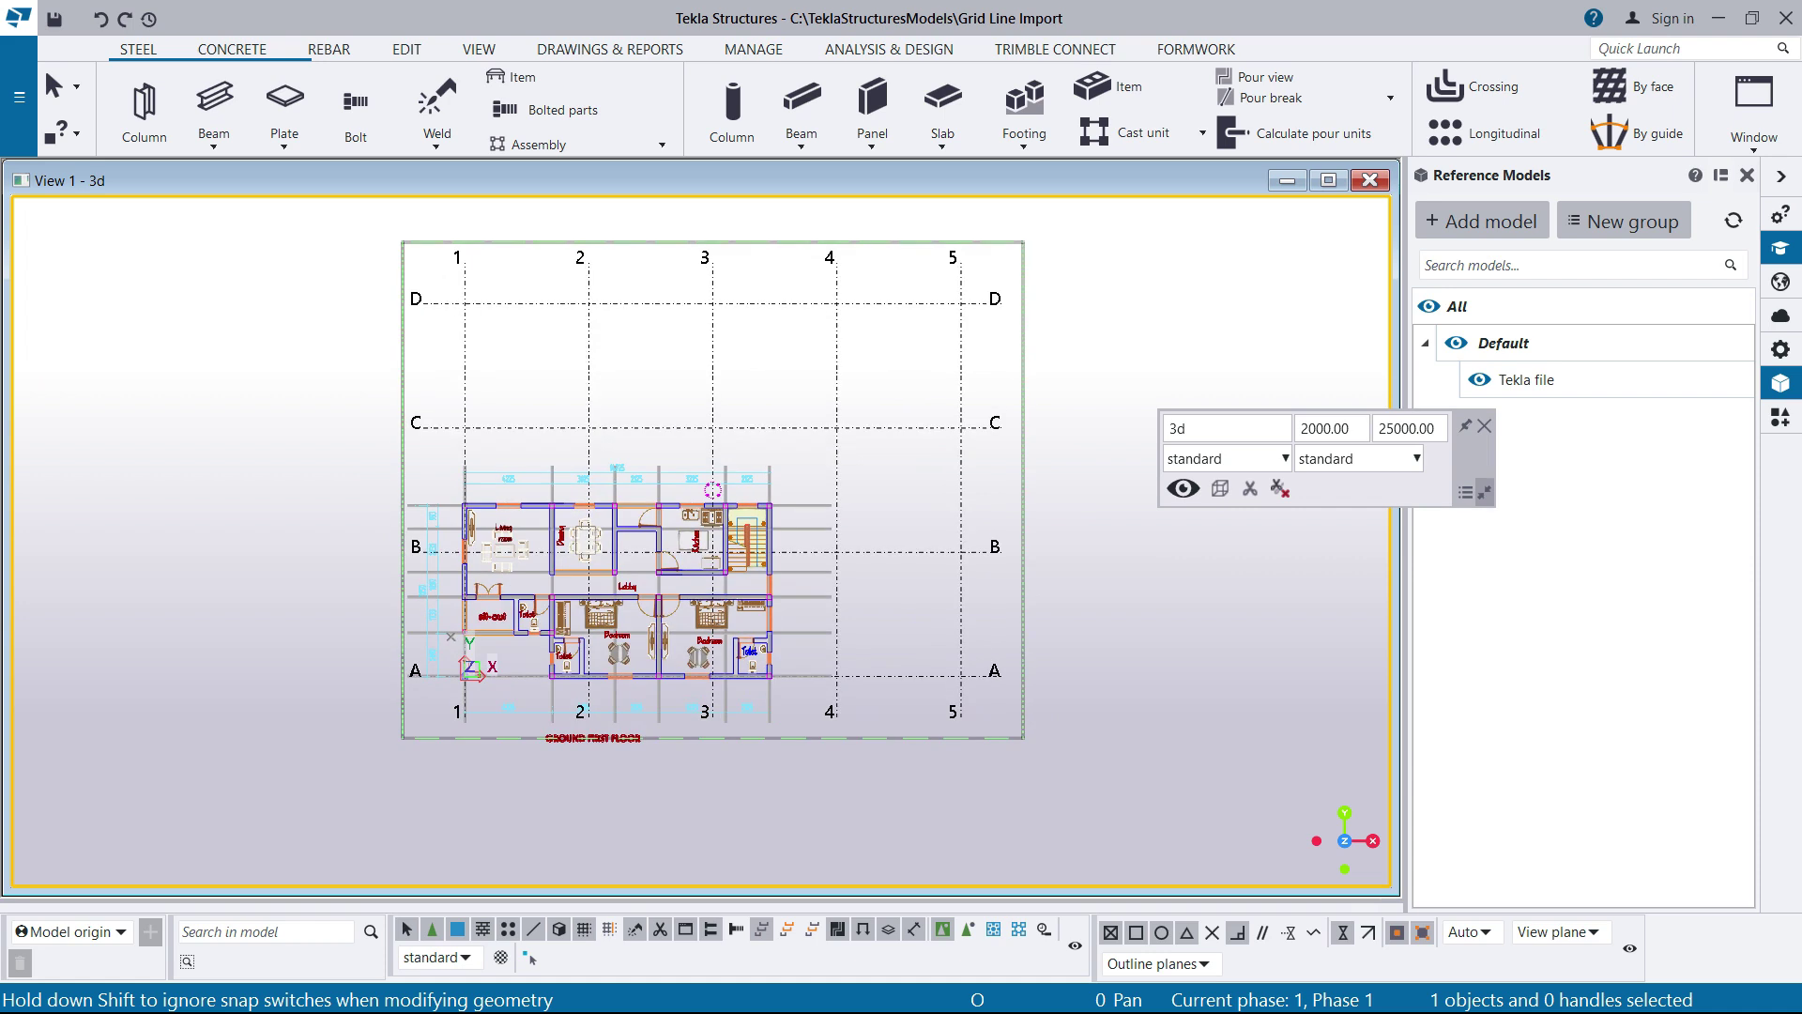
key(ctrl+p)
scroll(335, 660, up, 4)
scroll(549, 621, down, 3)
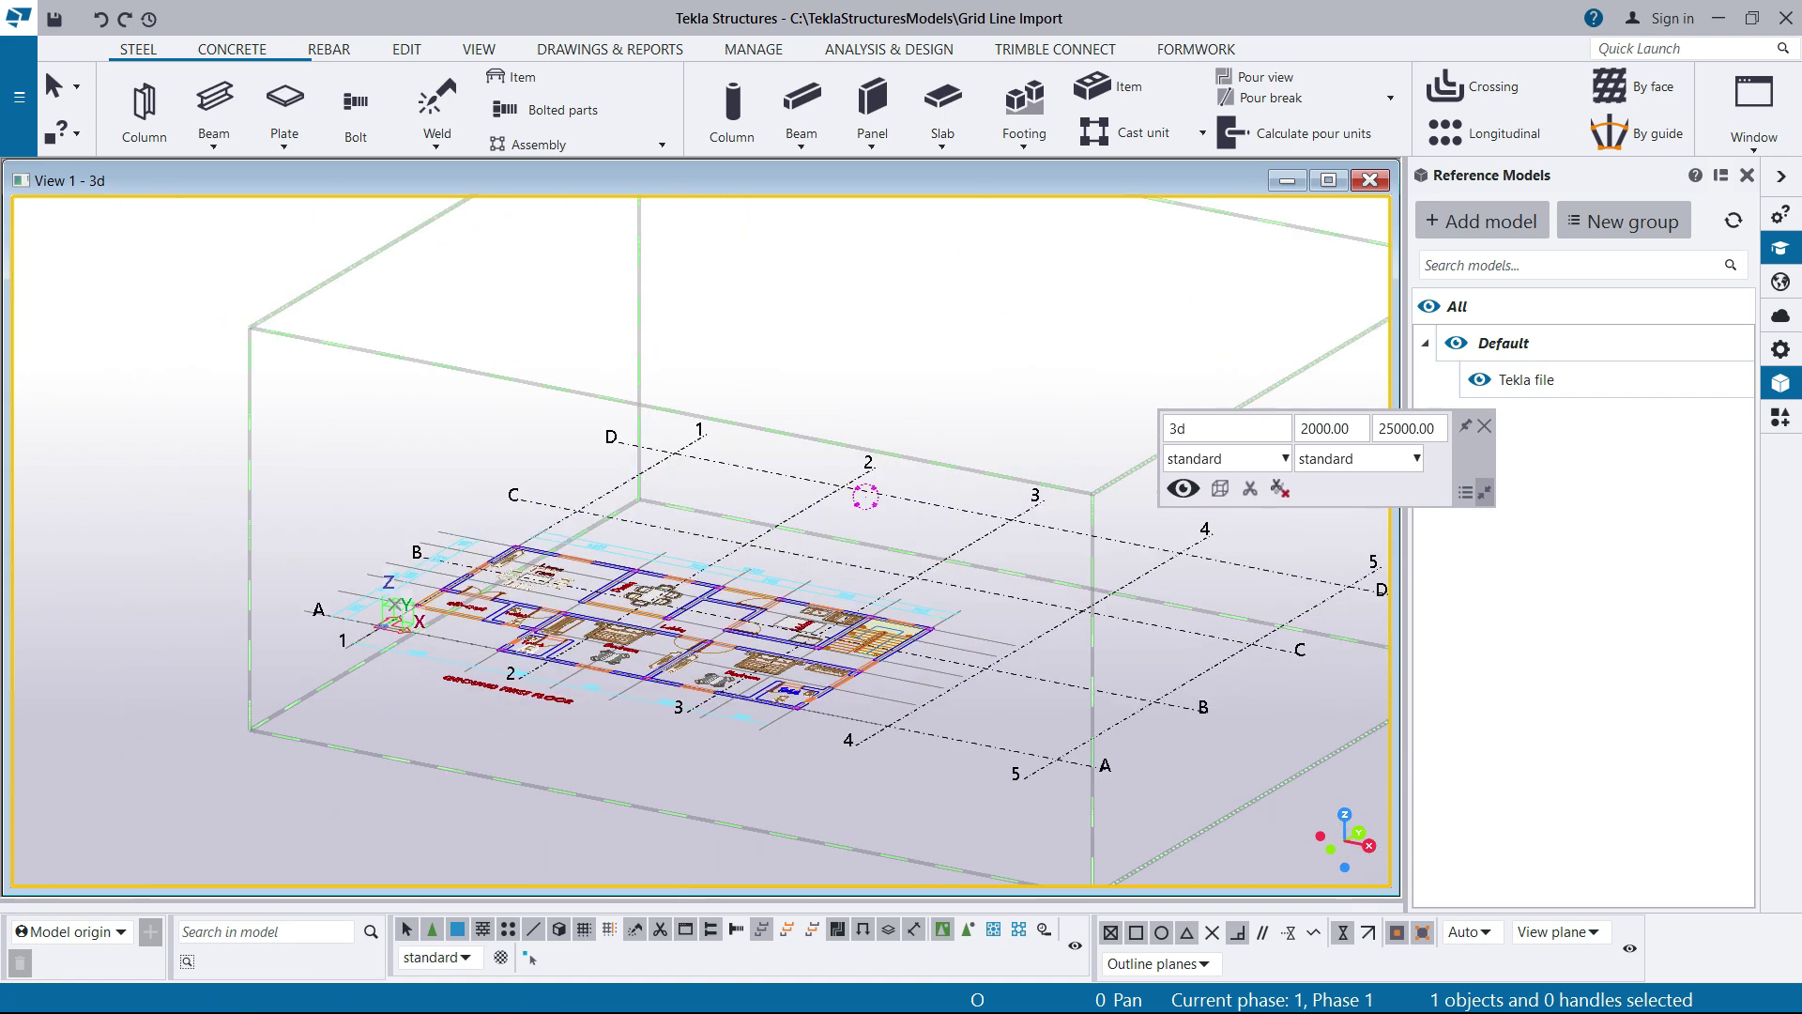
scroll(866, 496, down, 2)
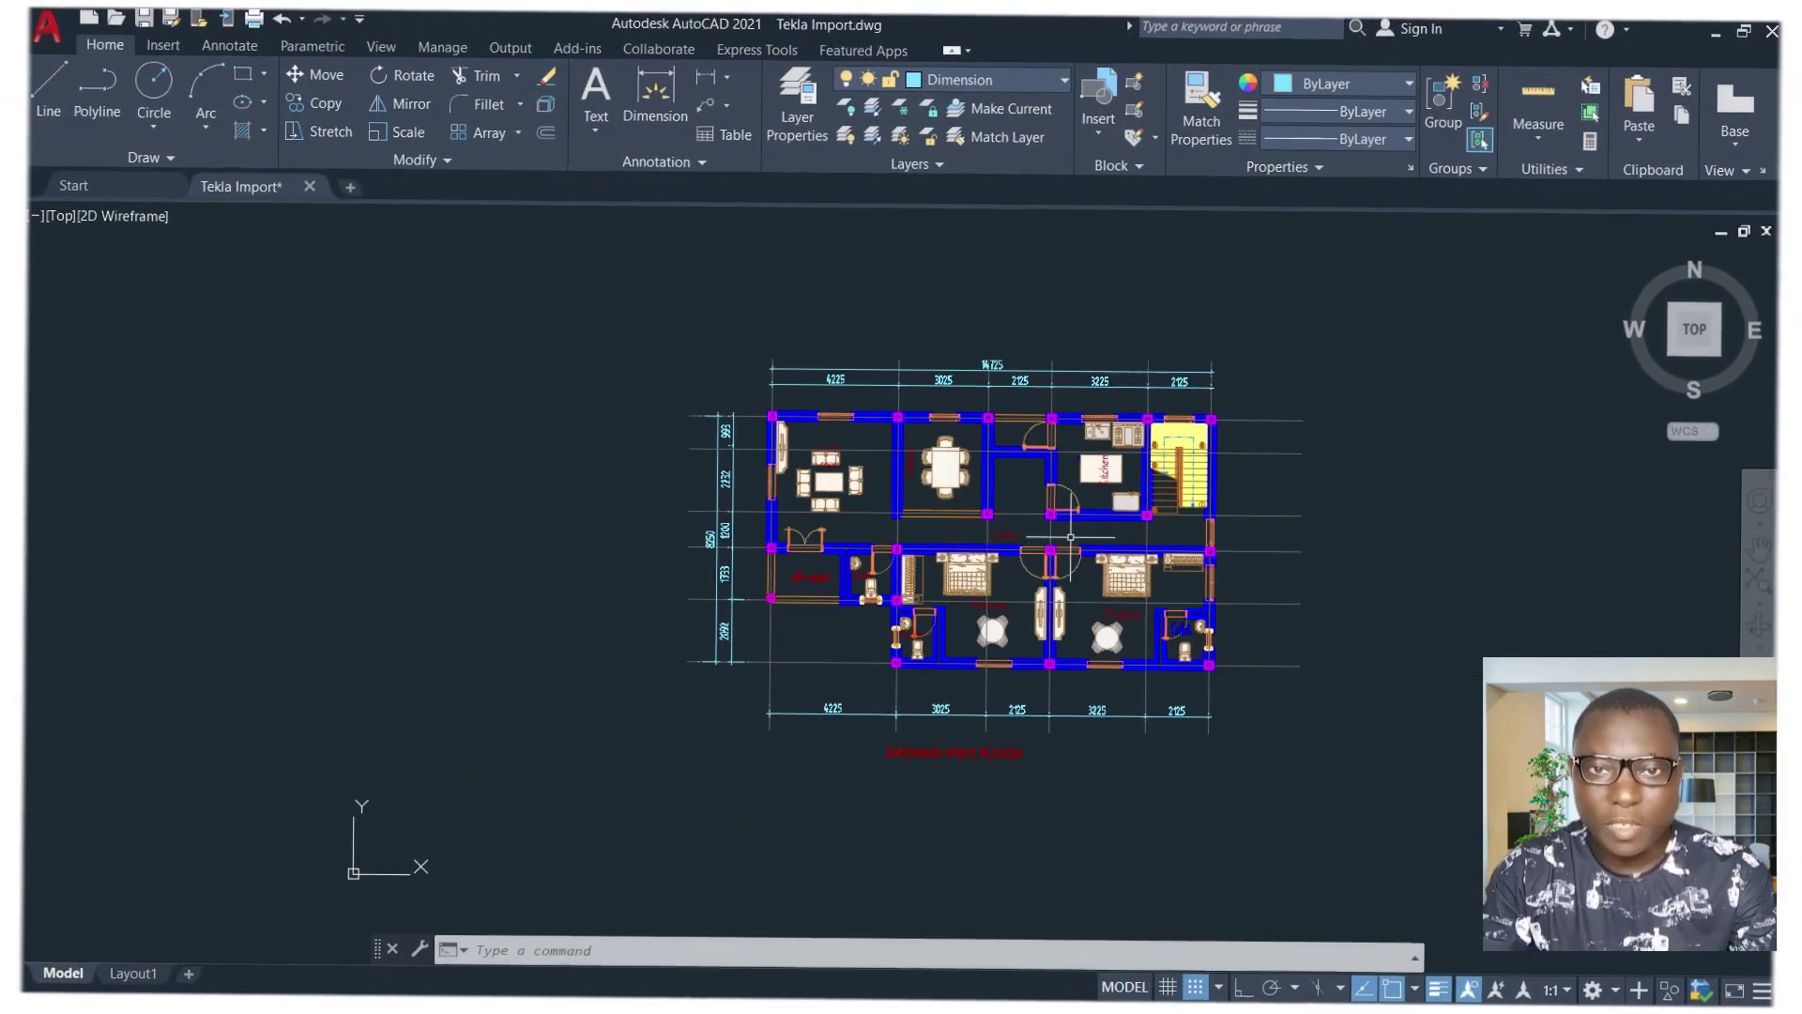
Switch to AutoCAD and examine the ground floor plan in the Tekla Import drawing
scroll(1040, 550, up, 2)
scroll(1044, 550, down, 2)
scroll(1017, 535, up, 2)
scroll(1017, 535, down, 4)
scroll(1017, 535, up, 2)
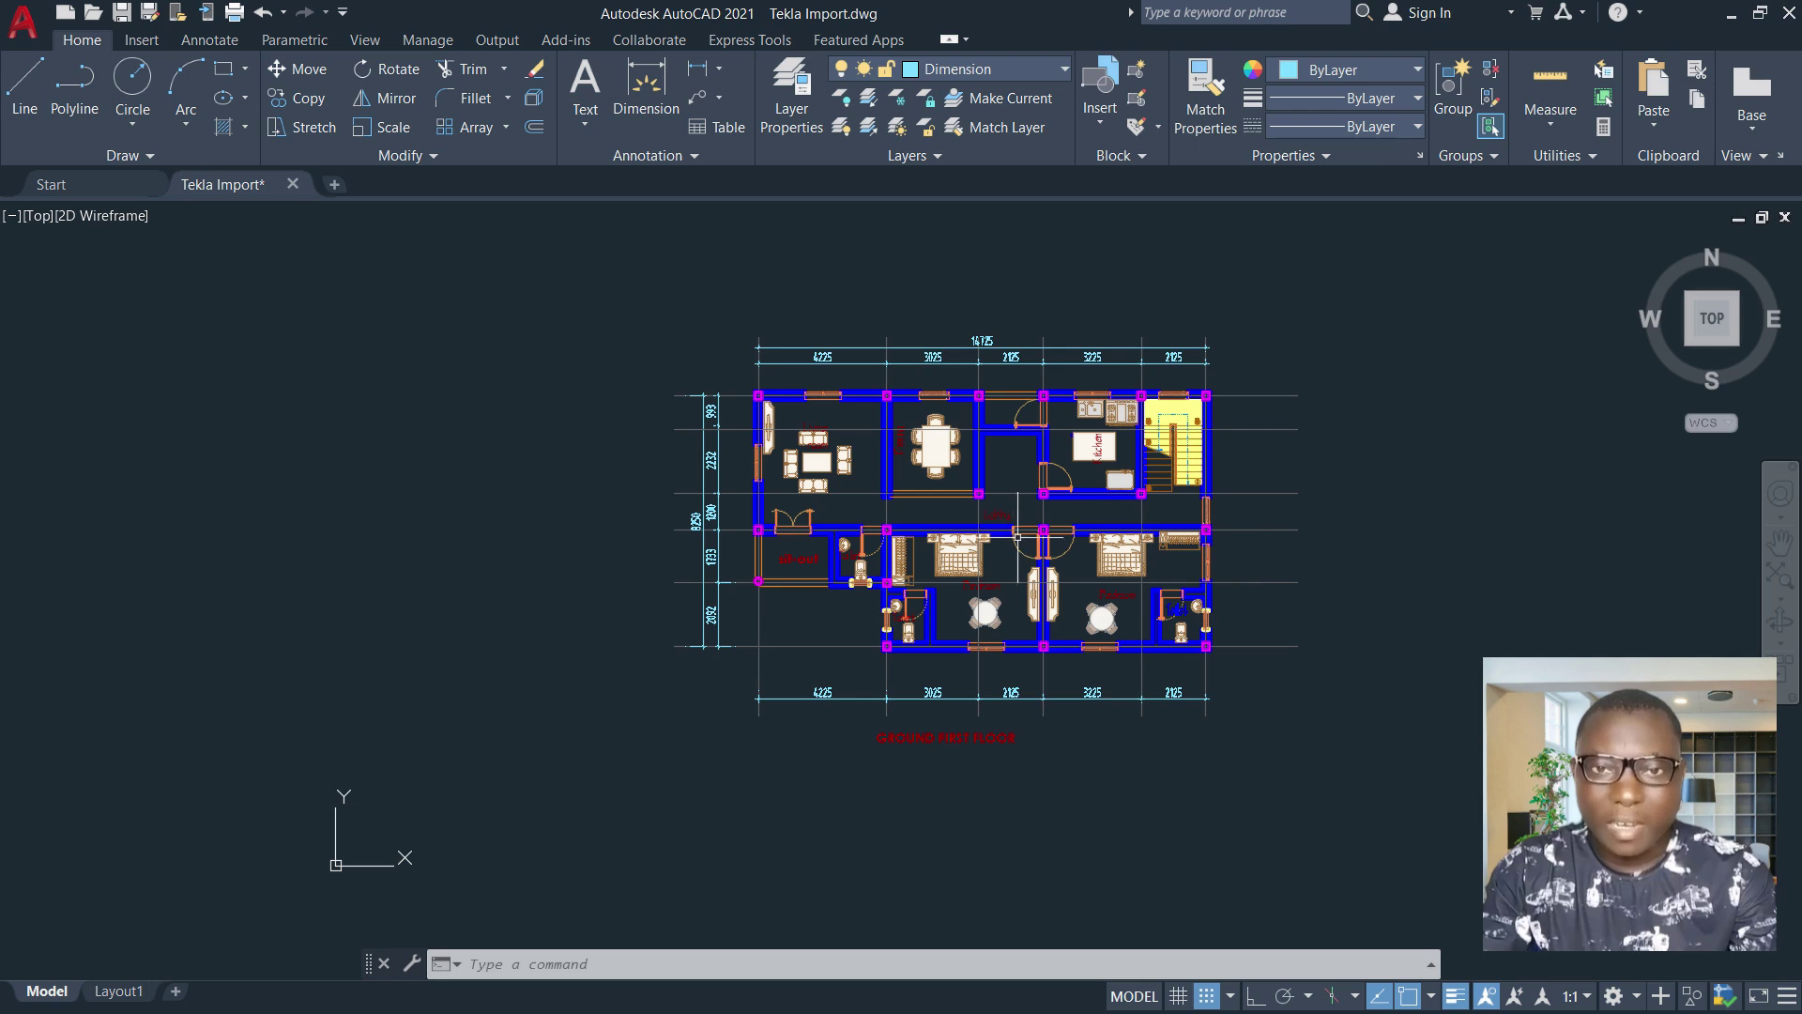
scroll(1126, 474, up, 4)
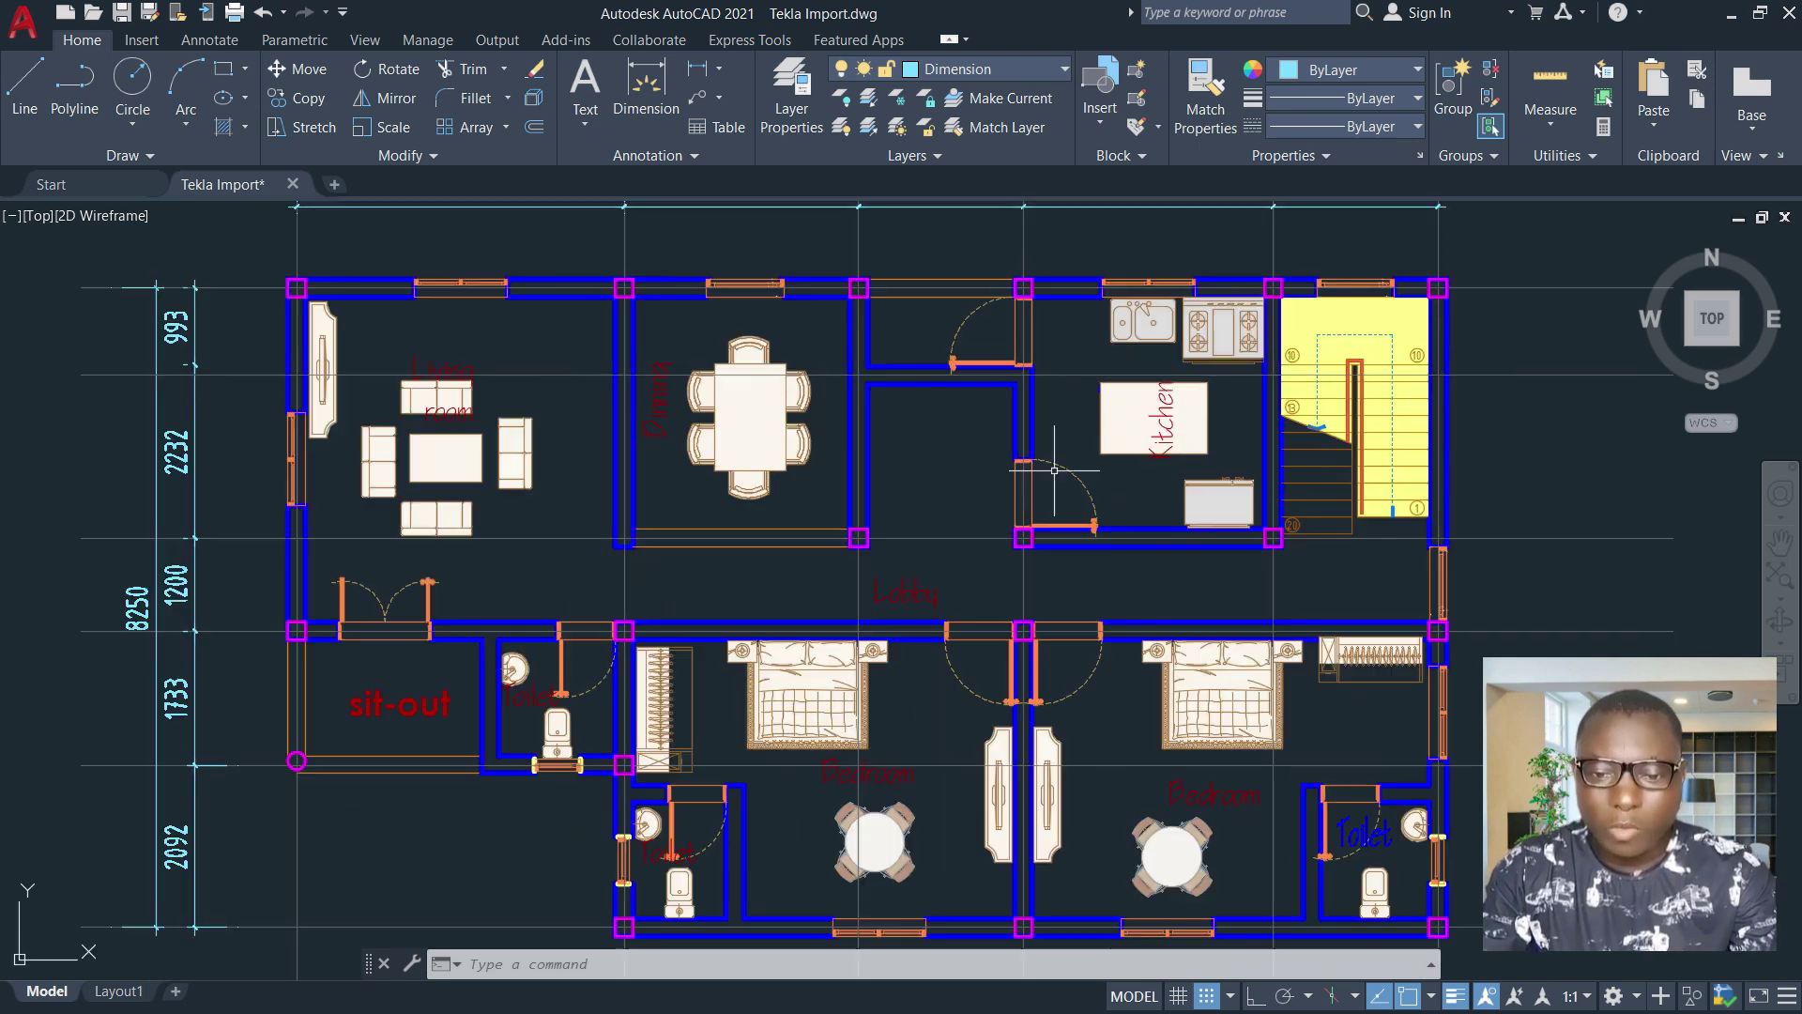
scroll(1126, 474, down, 2)
scroll(936, 570, down, 4)
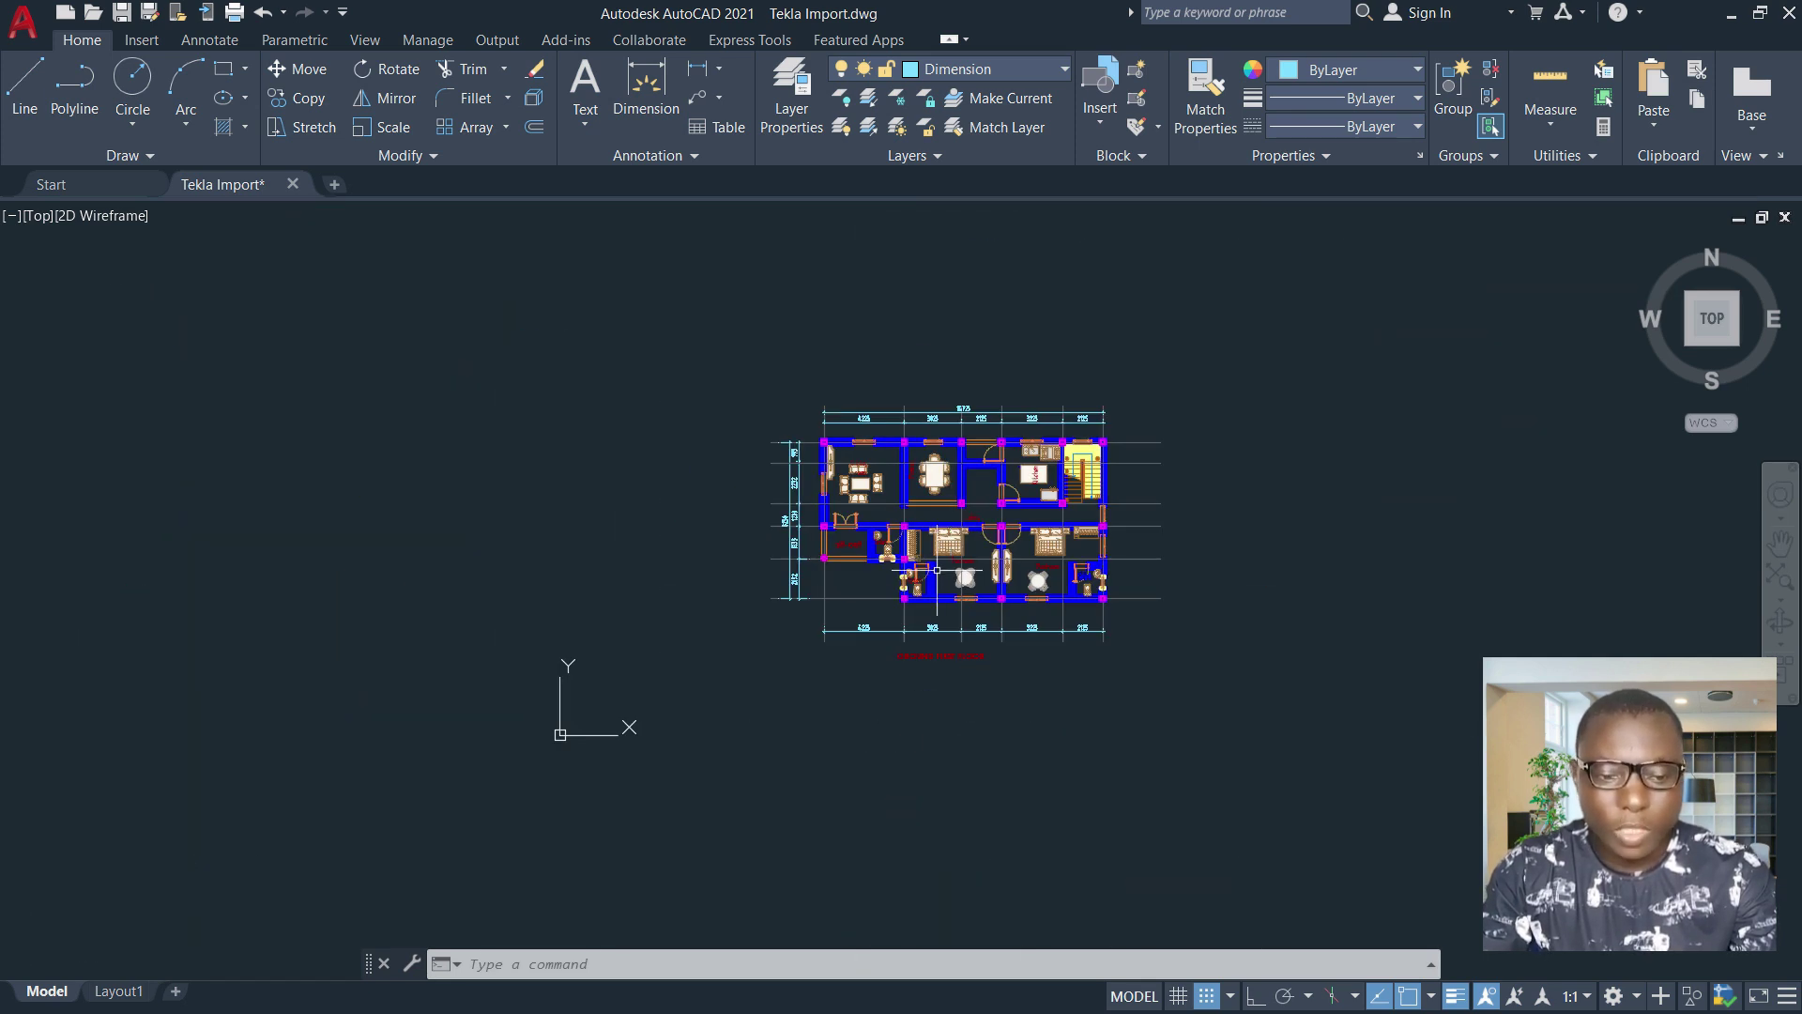
click(1242, 346)
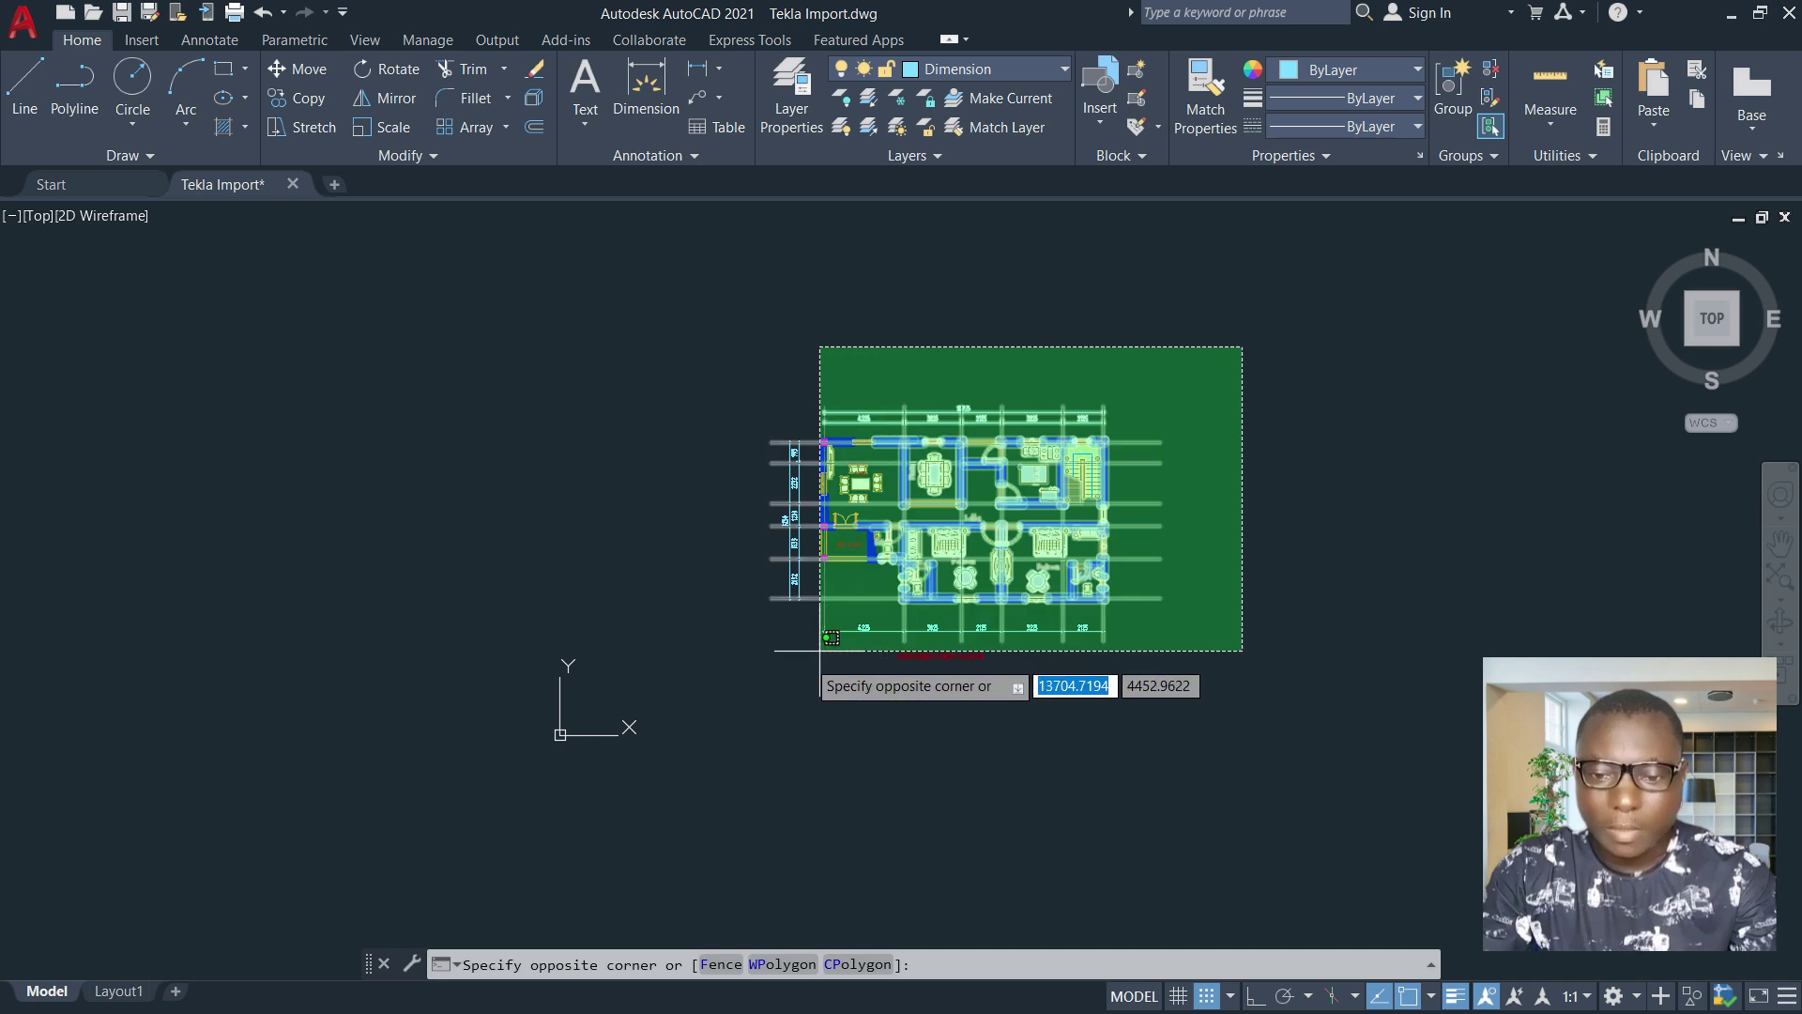
click(678, 721)
scroll(834, 632, up, 4)
scroll(907, 569, down, 2)
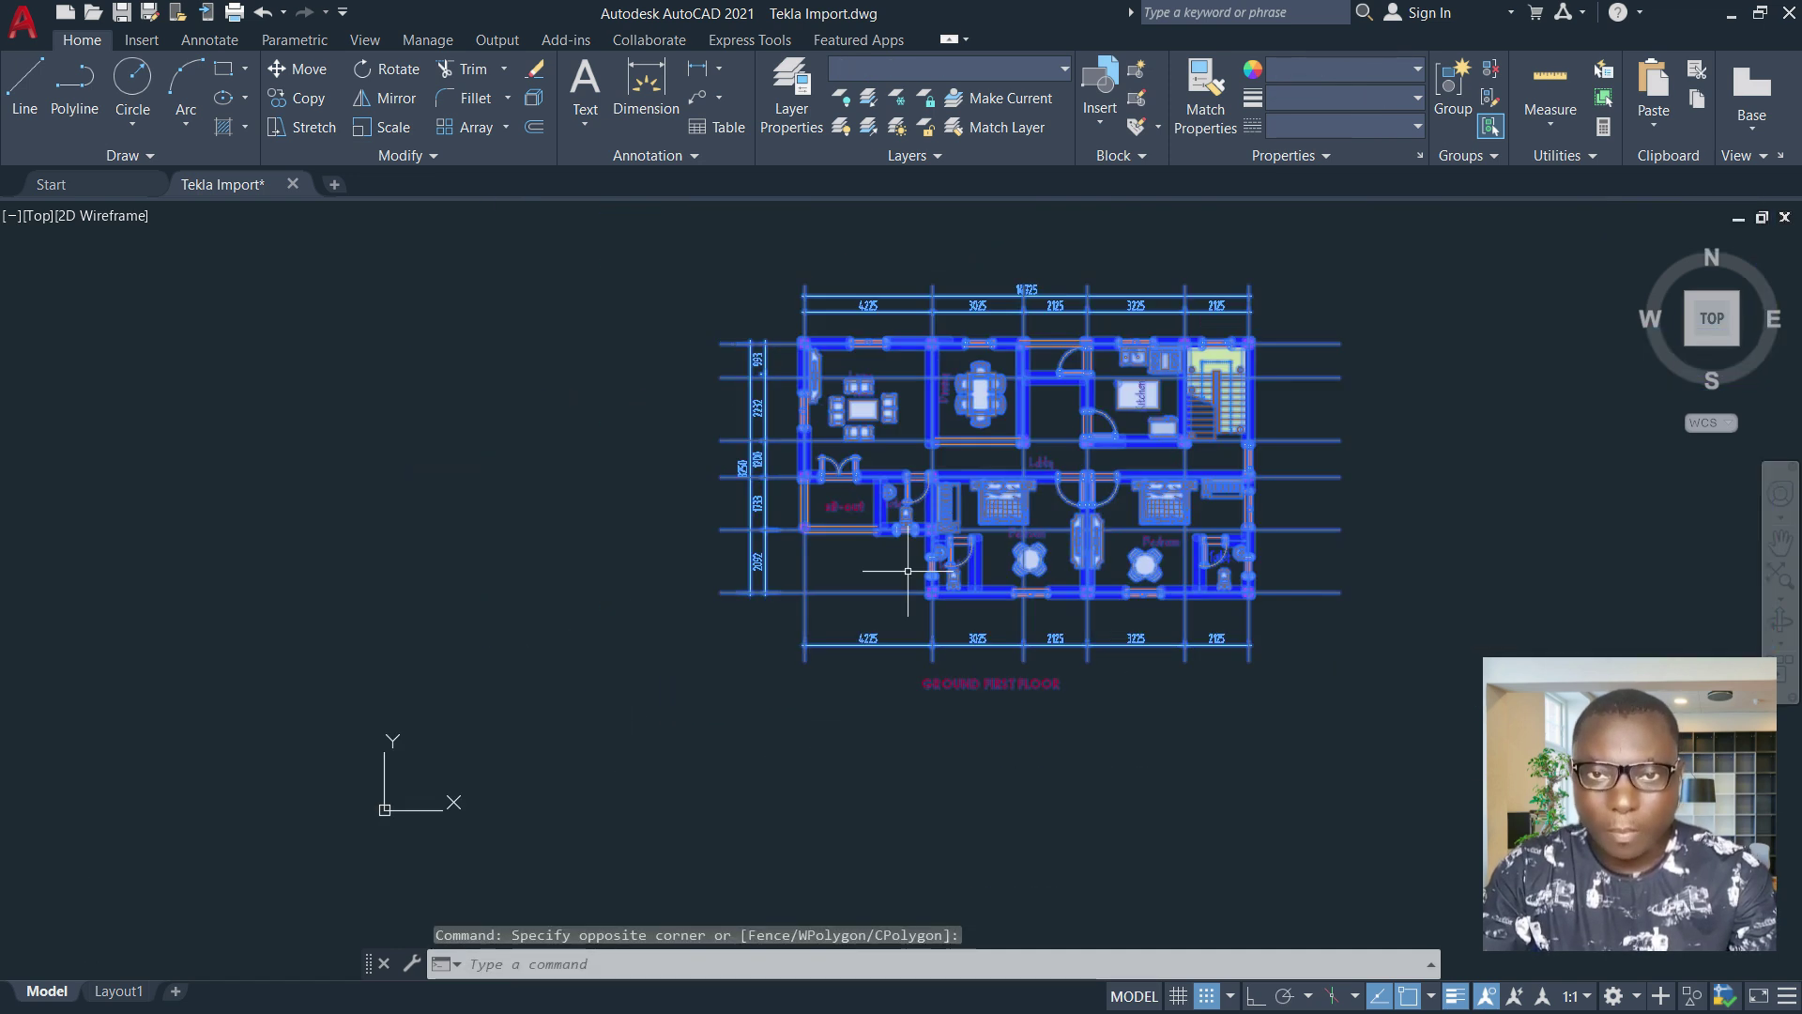
text(M)
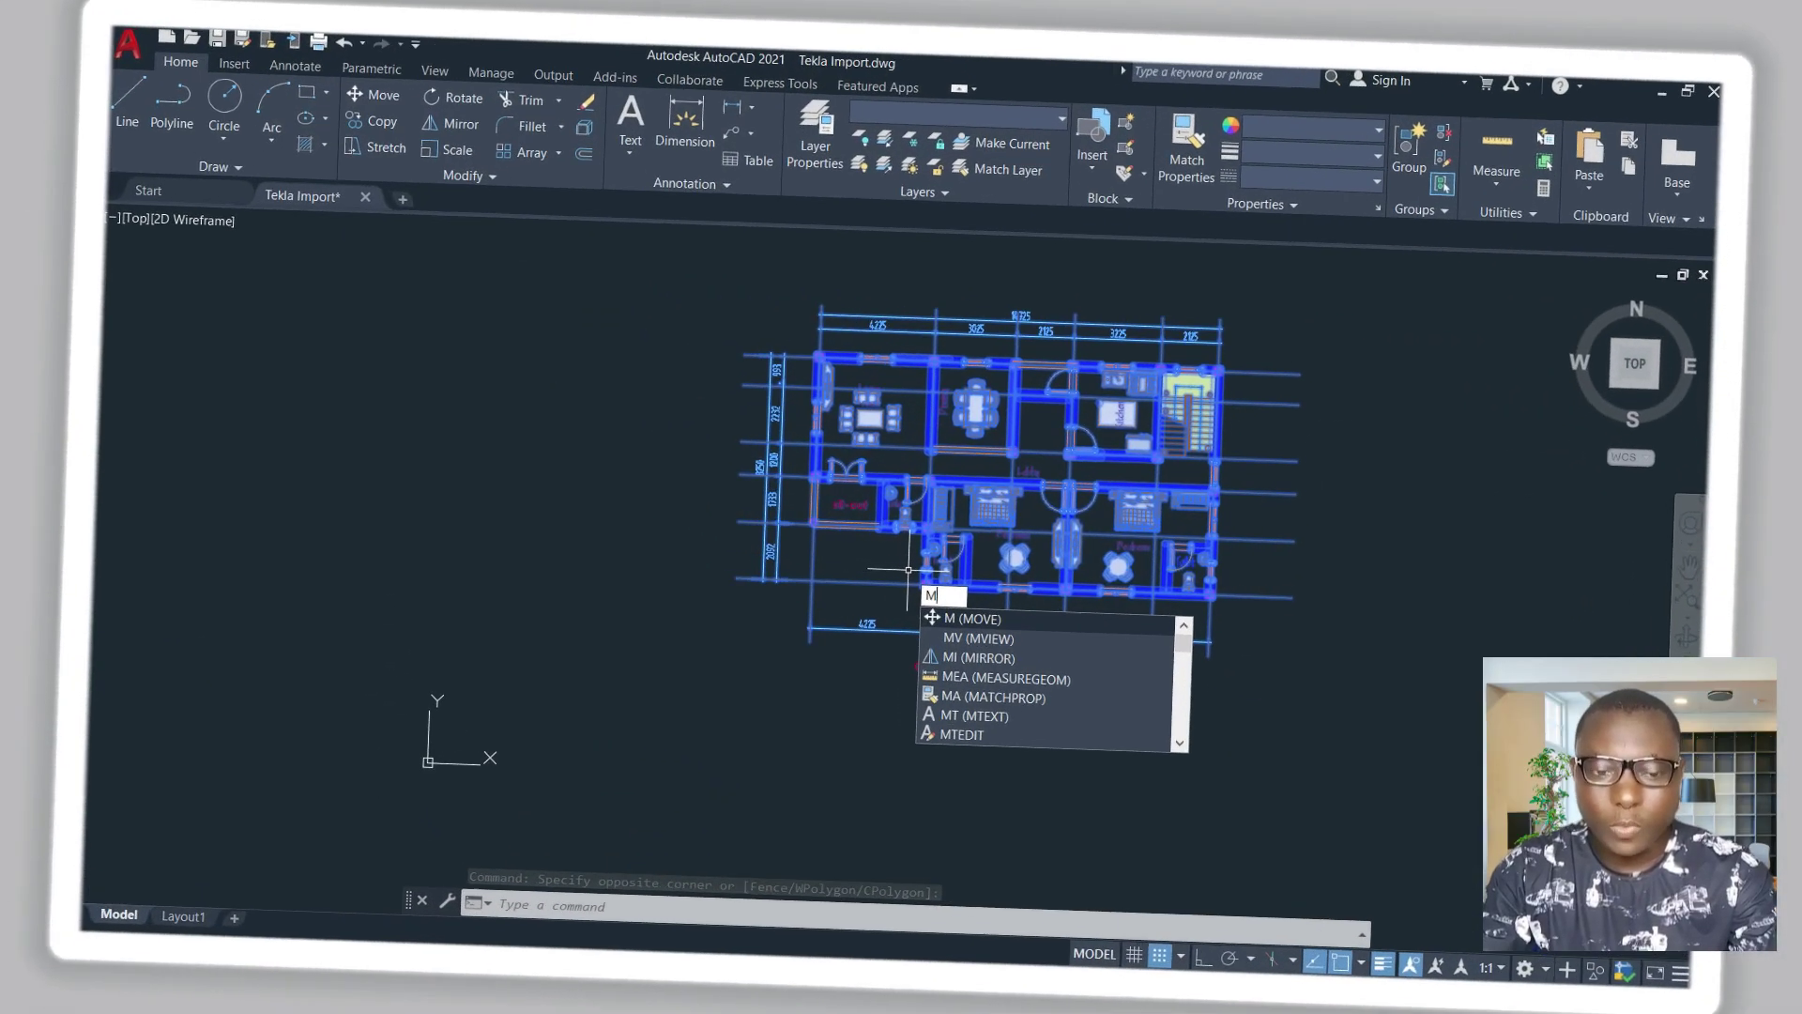
key(Escape)
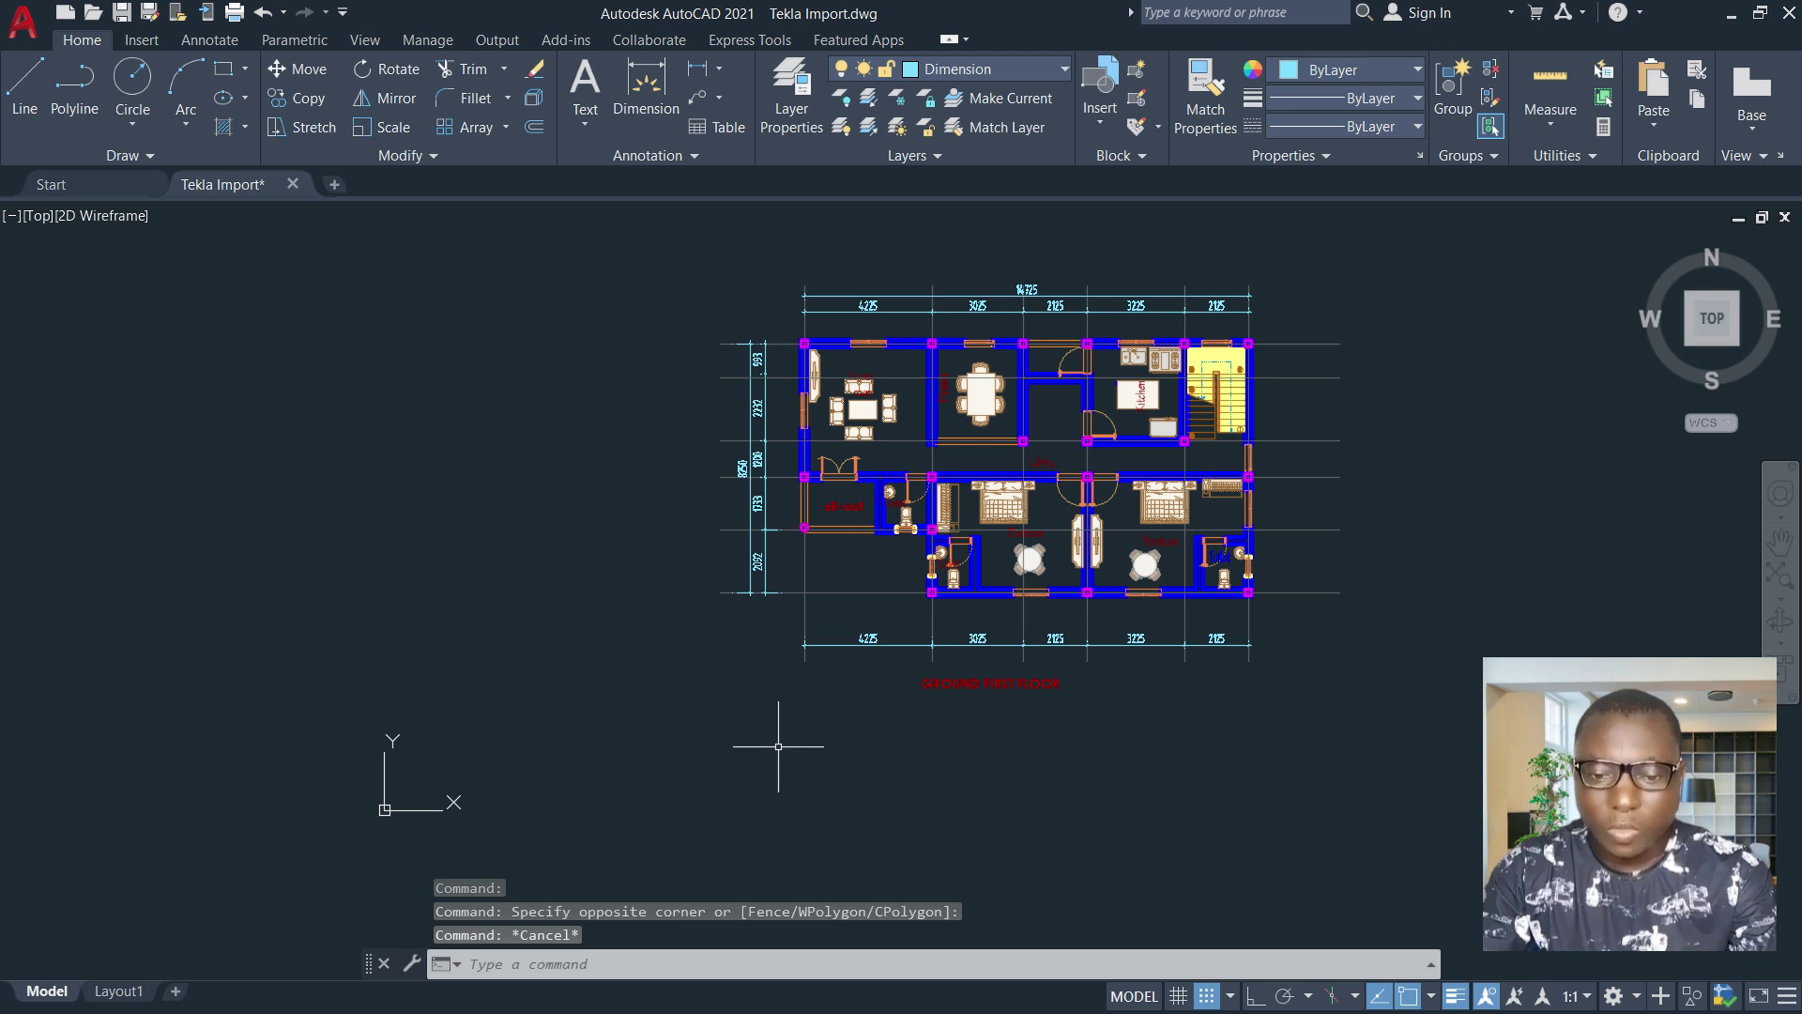
Draw a slanted helper line starting at the origin 0,0 and ending at a free point beside the floor plan
text(L)
key(Return)
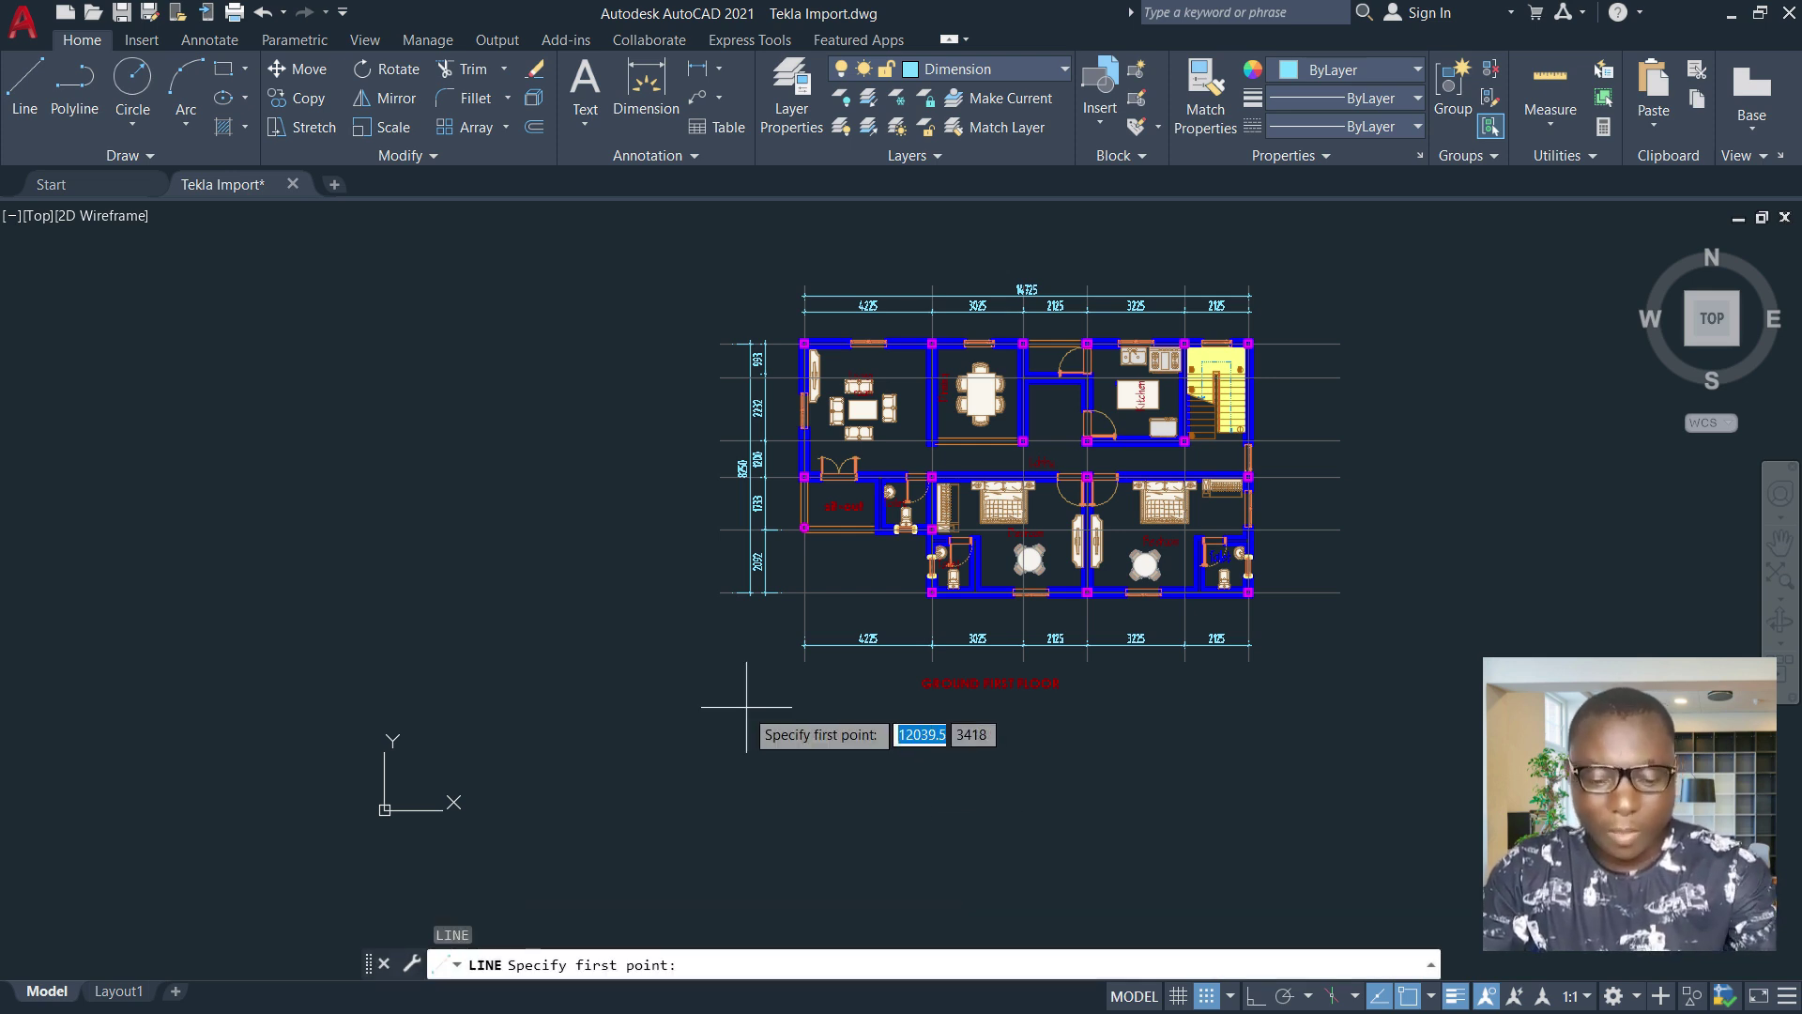
text(0,0)
key(Return)
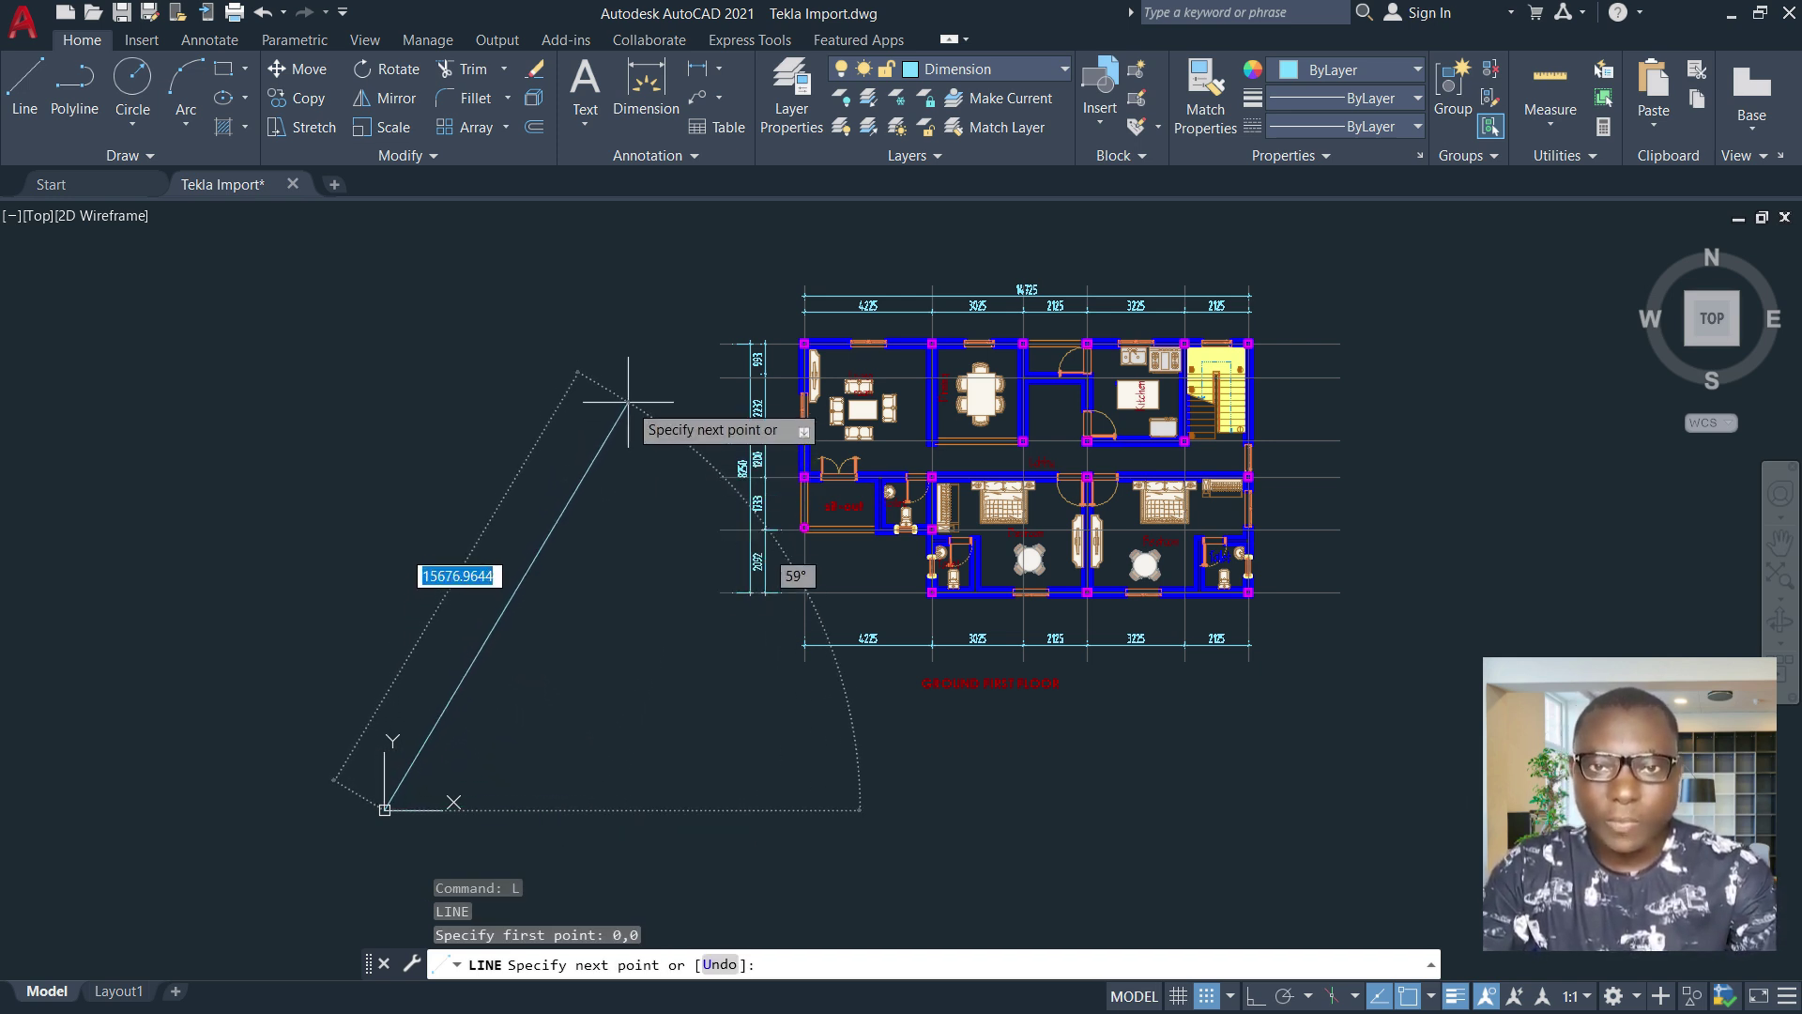
click(627, 347)
key(Escape)
Move the entire floor plan from its lower-left grid line intersection to the helper line's start point at the origin
click(692, 241)
click(1338, 756)
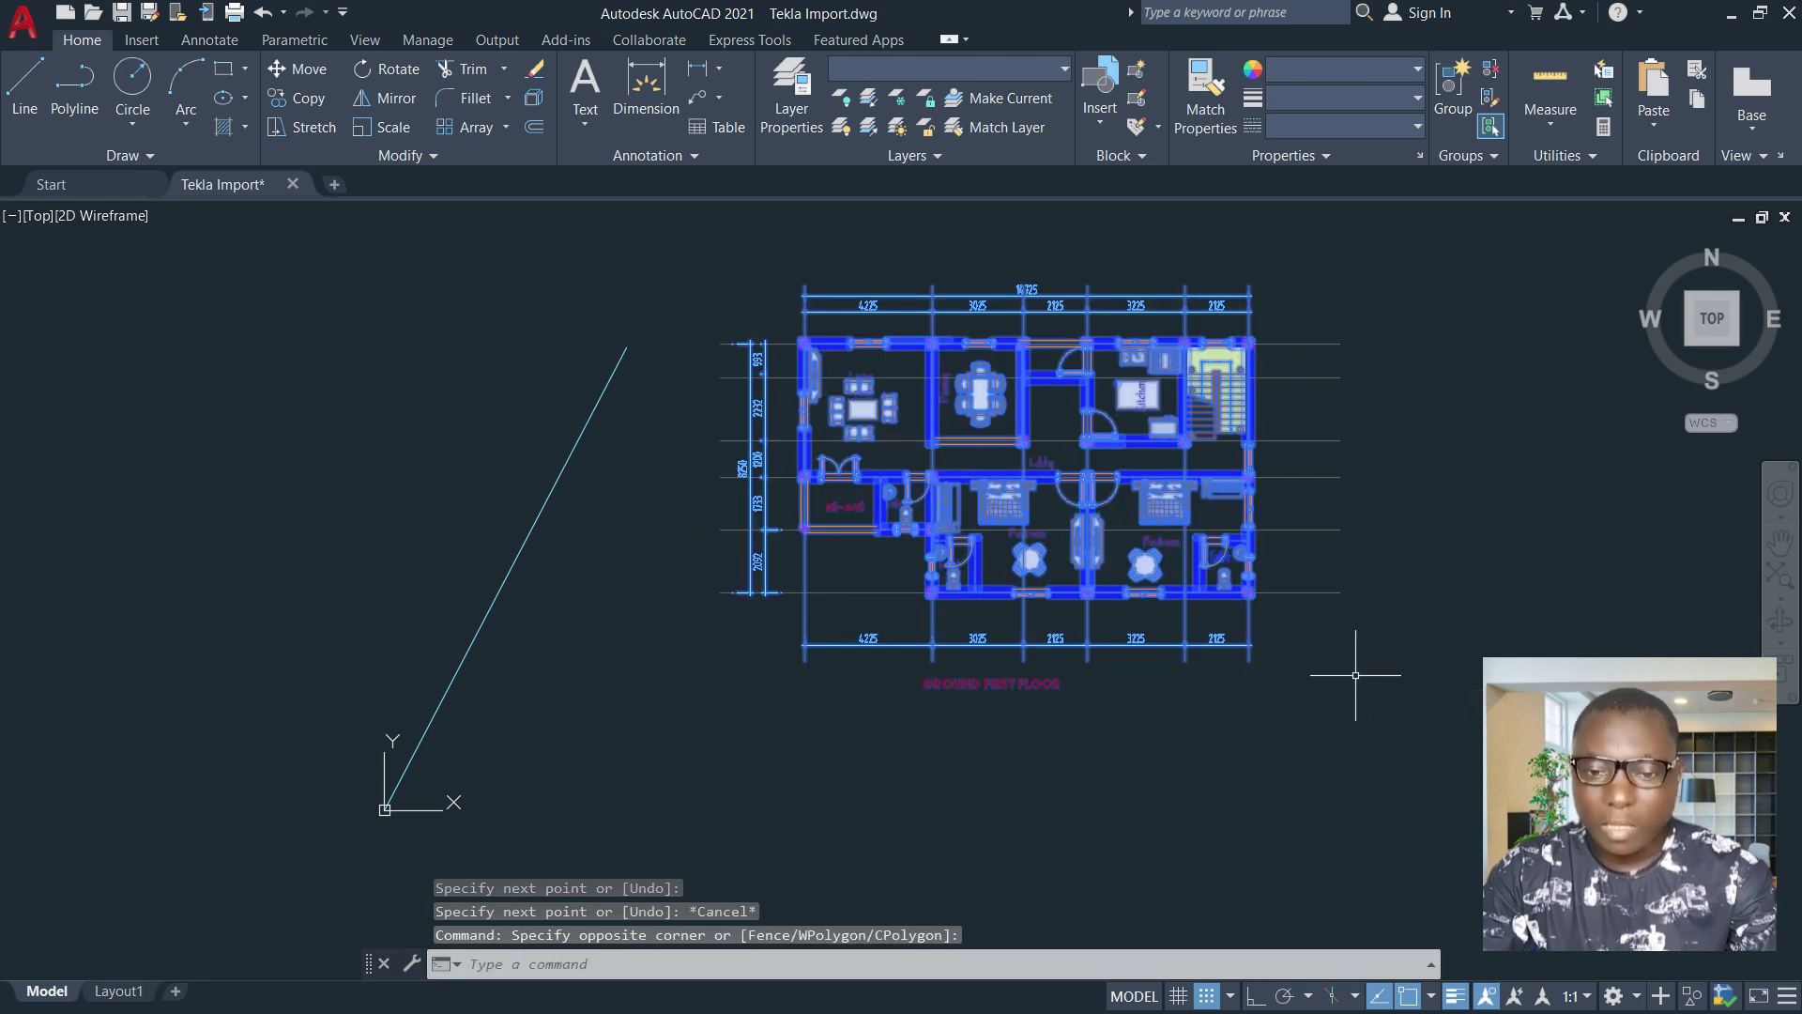
click(1408, 273)
click(709, 748)
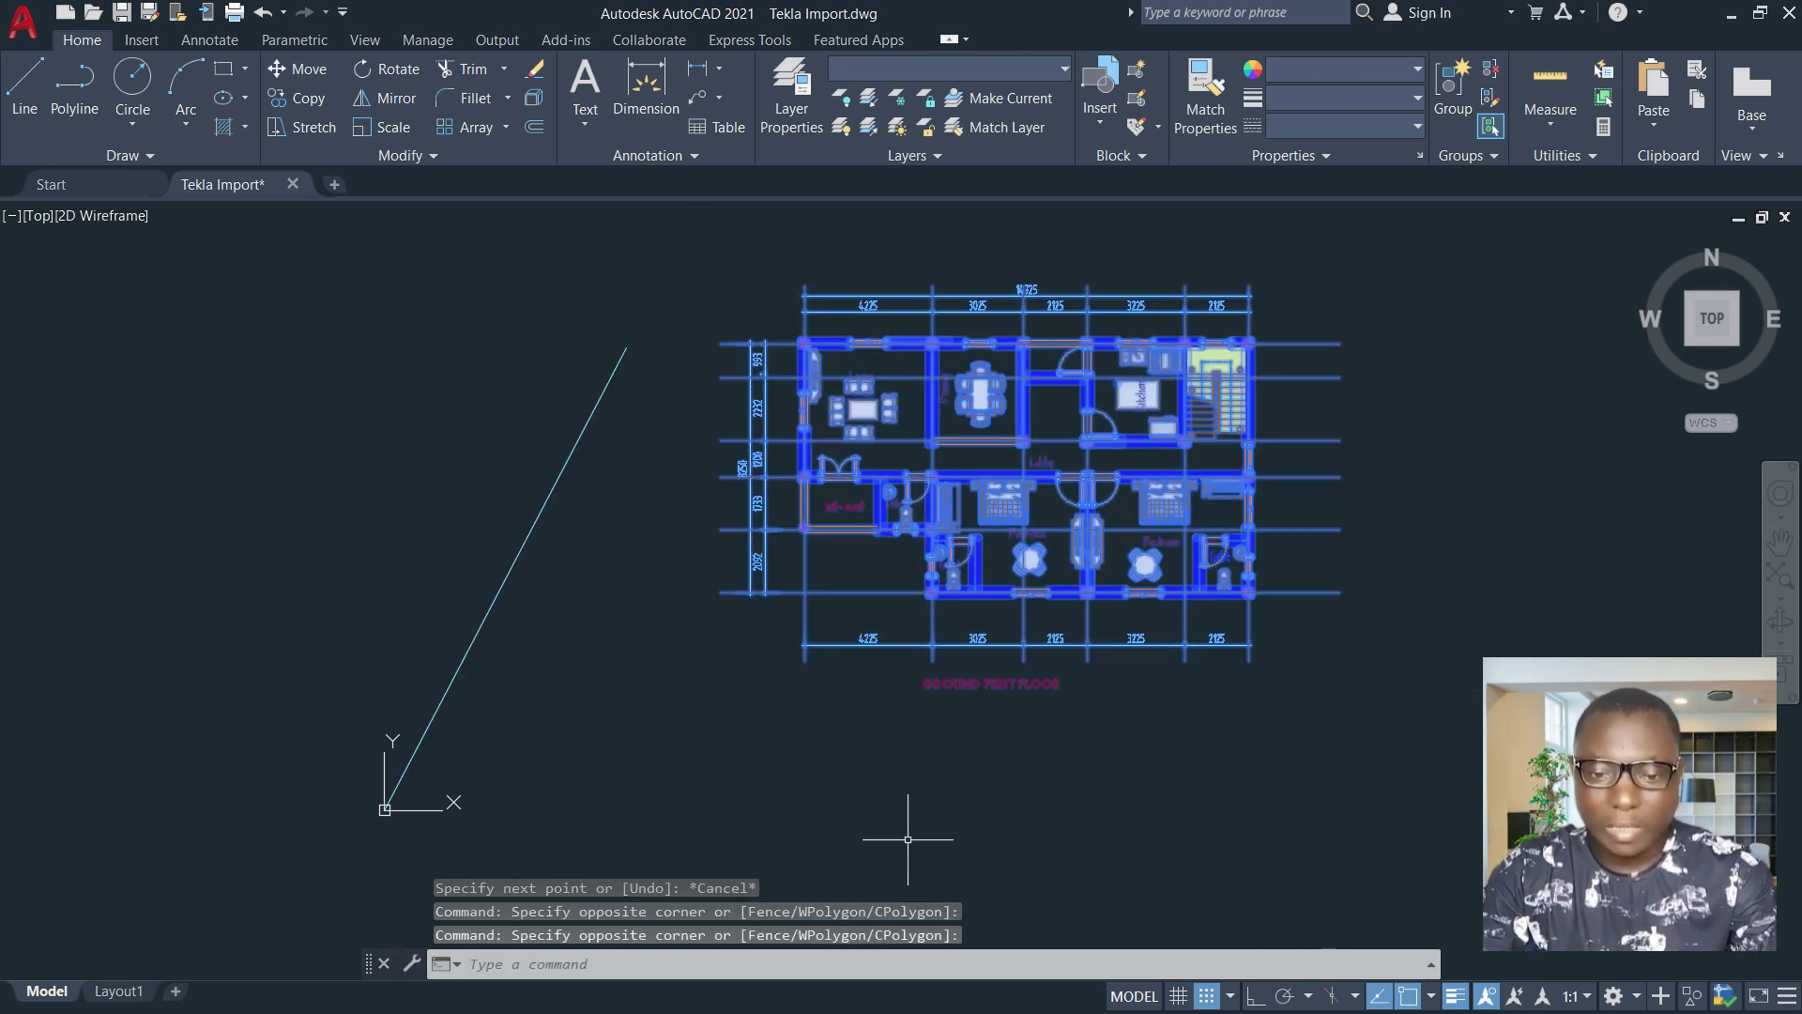
text(M)
key(Return)
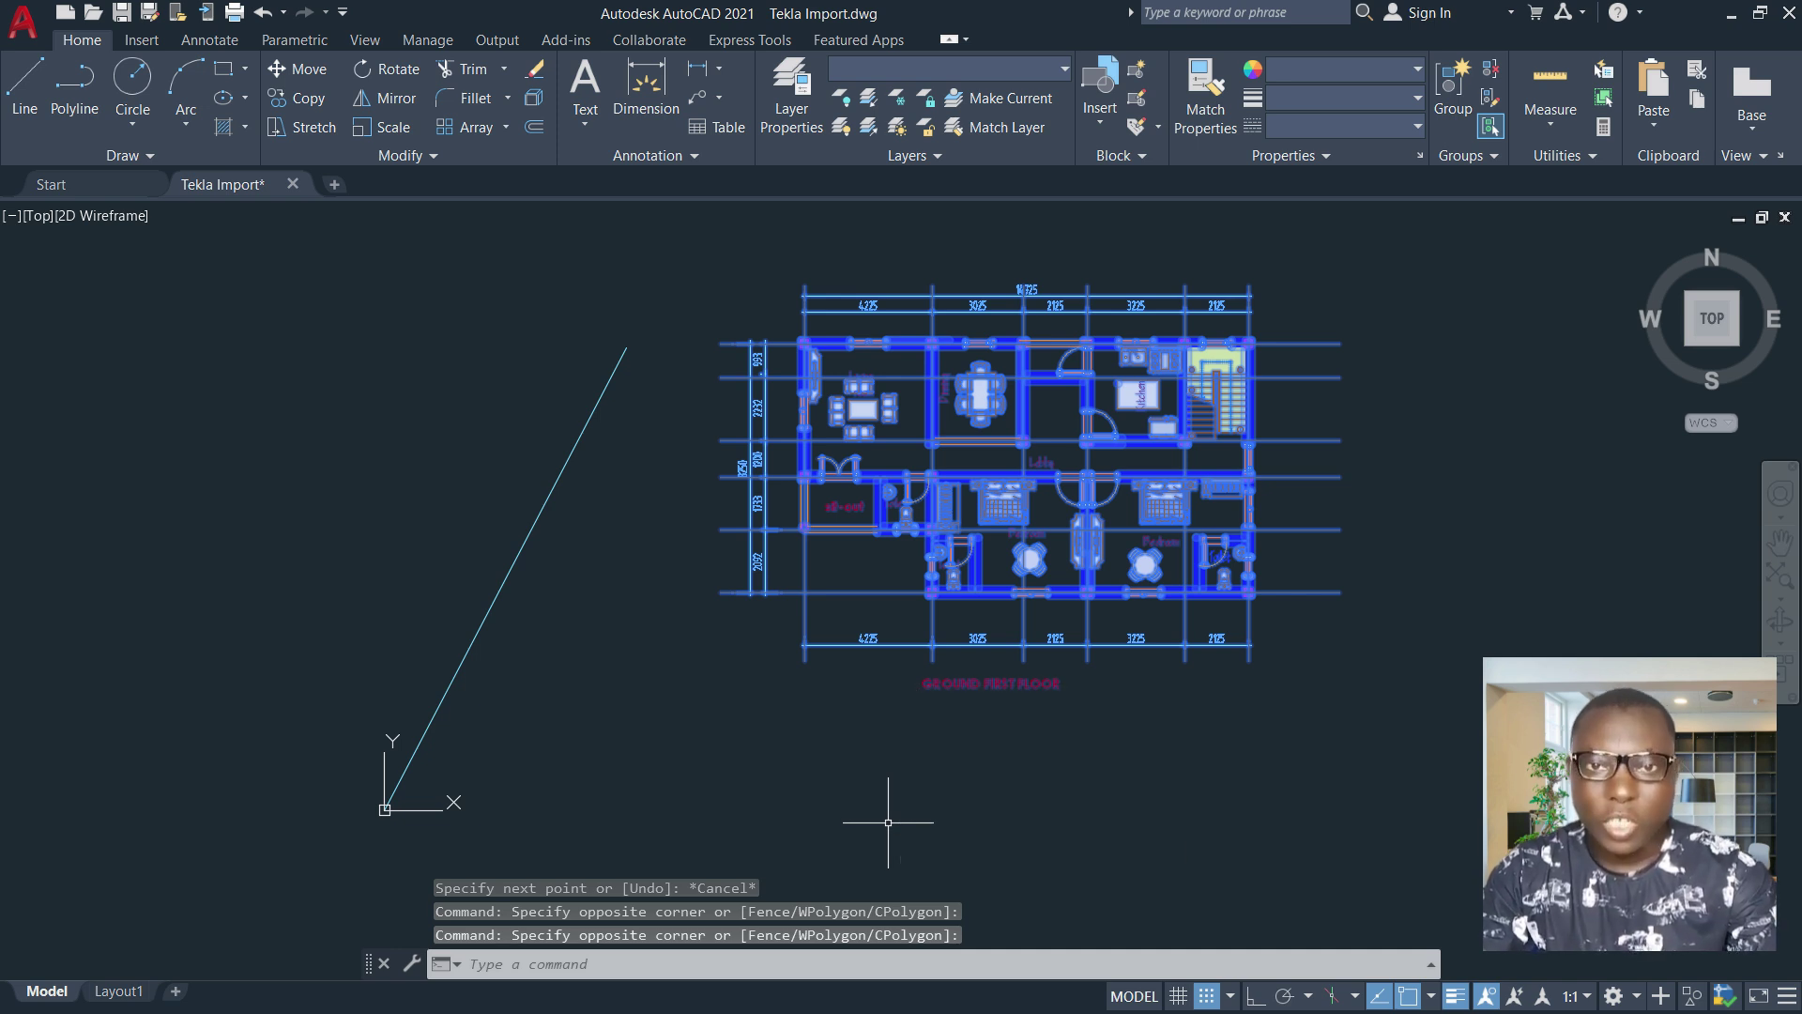
click(815, 584)
scroll(418, 803, up, 4)
scroll(418, 802, up, 3)
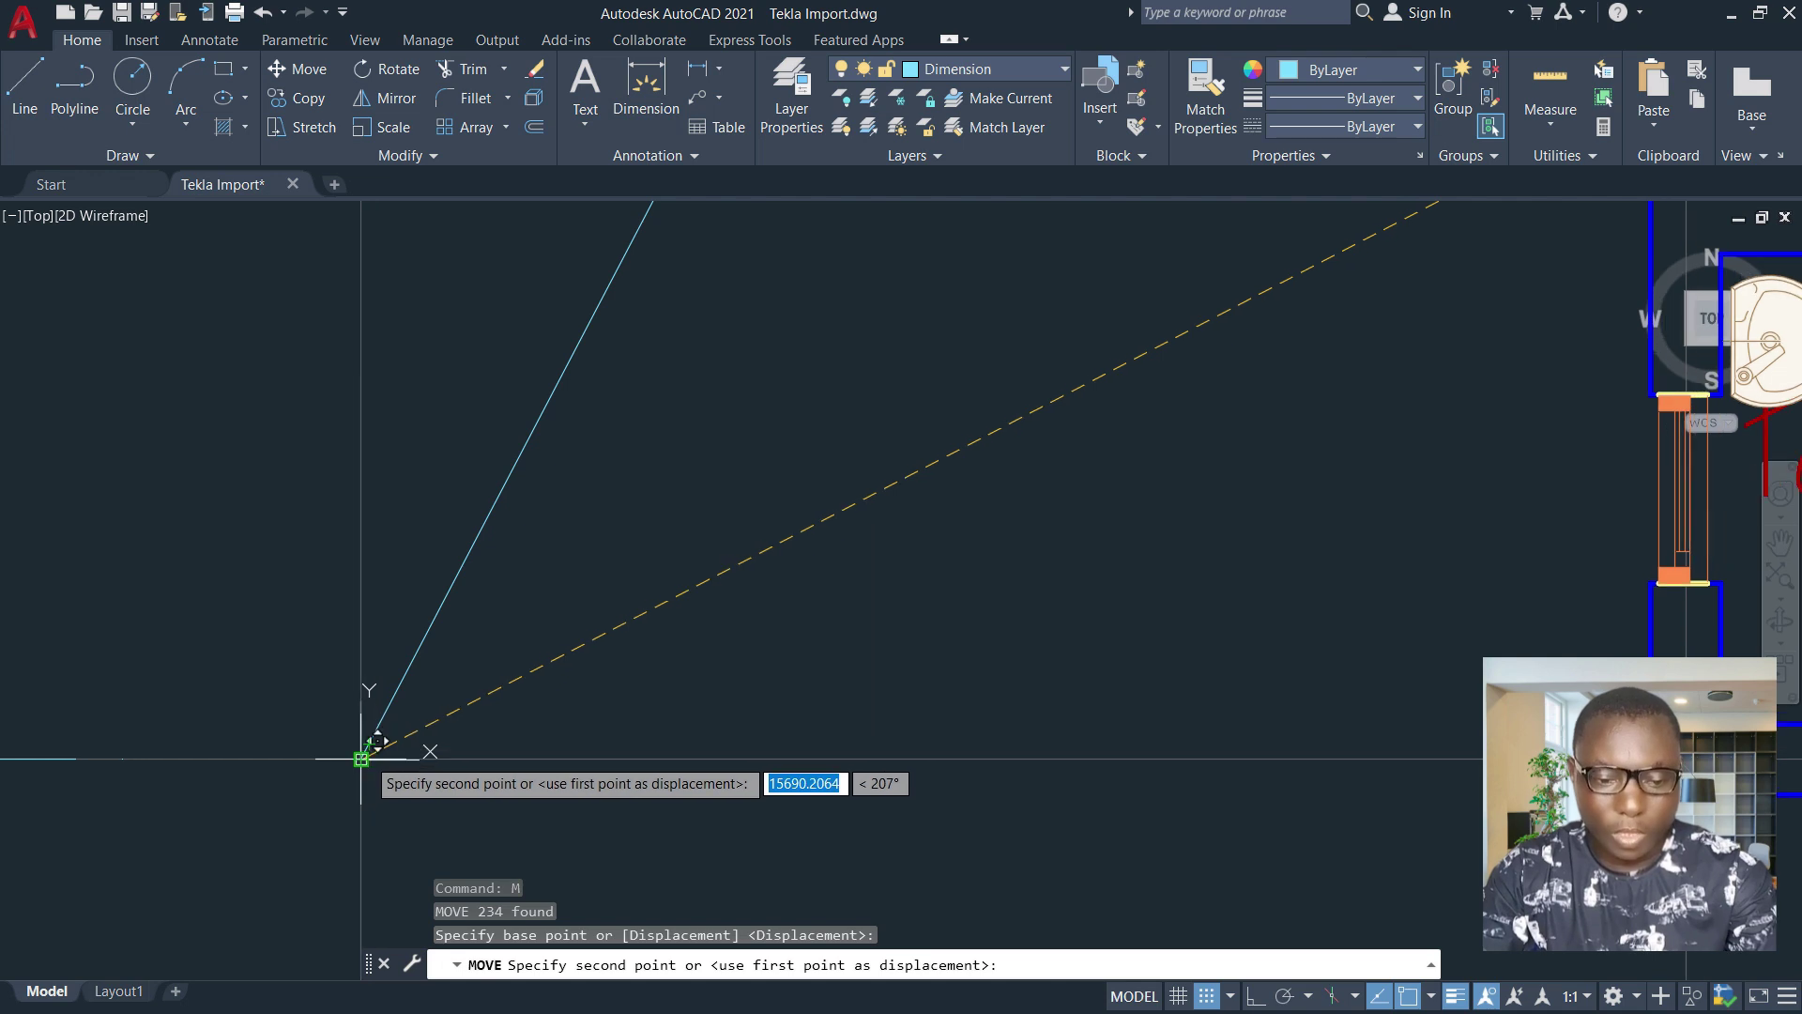
click(366, 754)
Erase the slanted helper line that crosses the floor plan
scroll(420, 741, down, 8)
scroll(786, 619, up, 1)
scroll(786, 620, down, 1)
scroll(774, 517, up, 4)
click(825, 428)
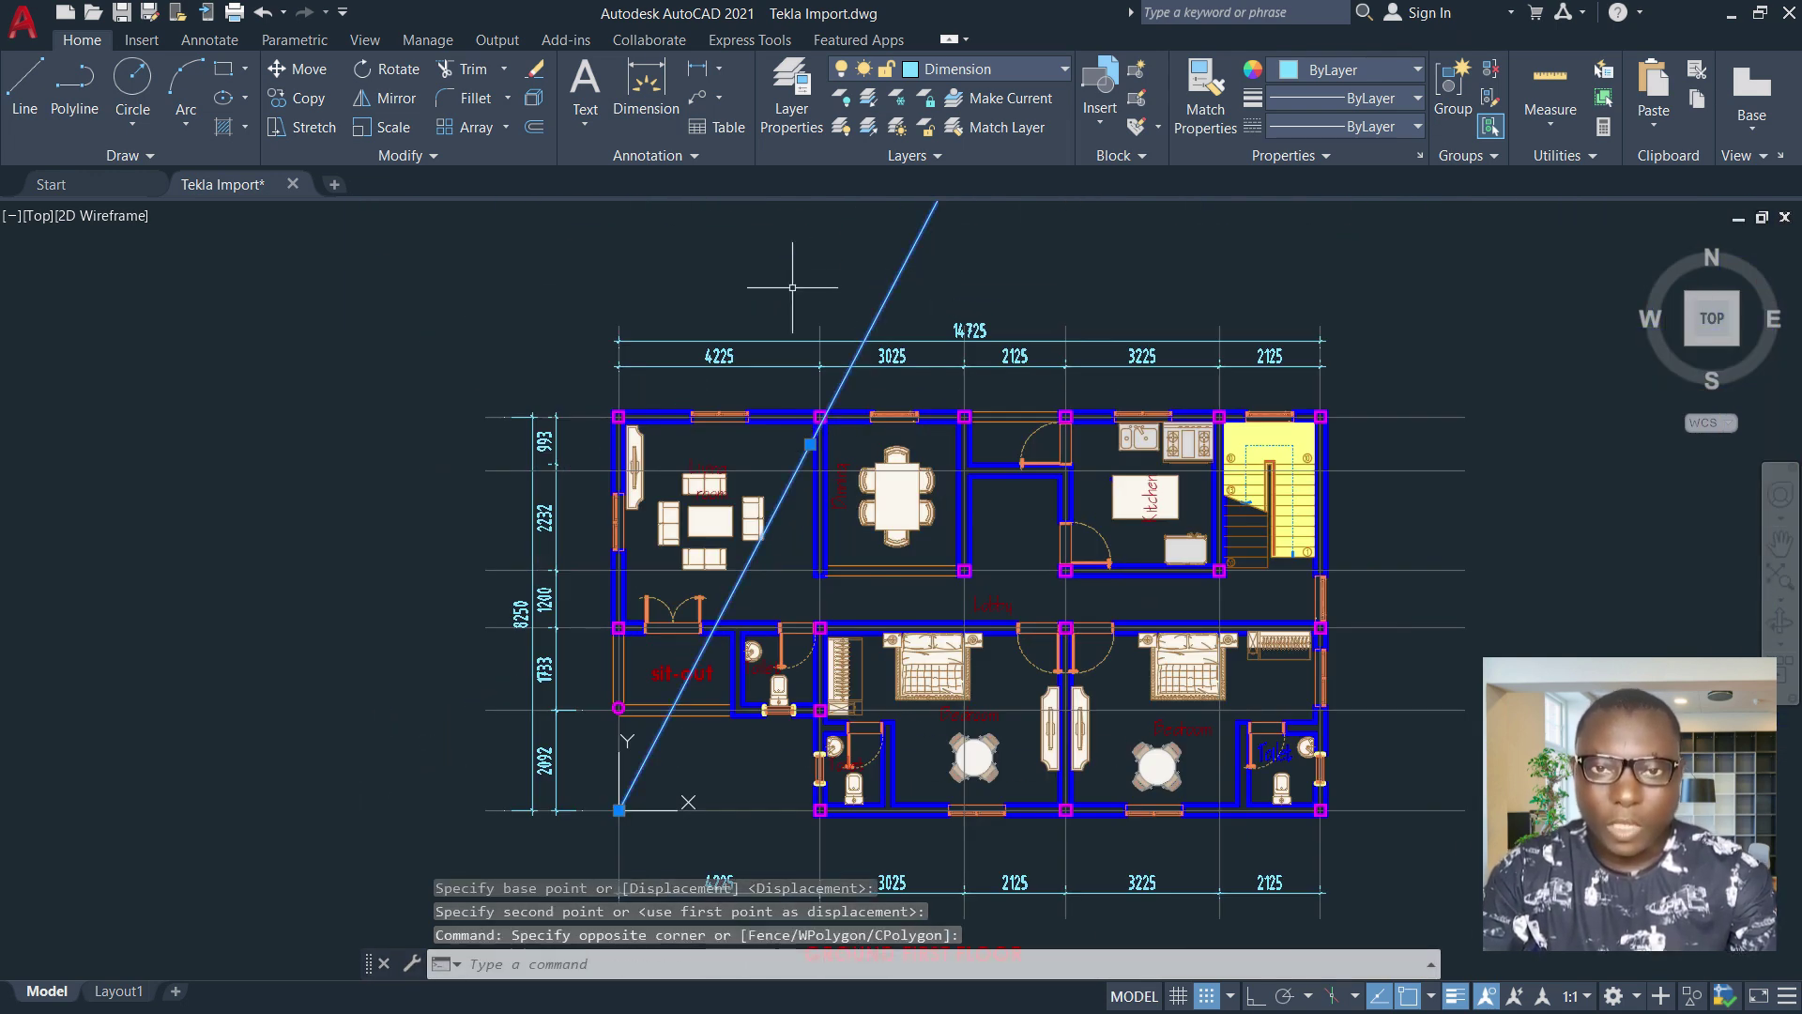
text(E)
key(Return)
Write the entire floor plan out with Write Block as a drawing named Tekla file on the Desktop
scroll(827, 424, down, 3)
click(1218, 286)
click(572, 676)
scroll(949, 376, up, 2)
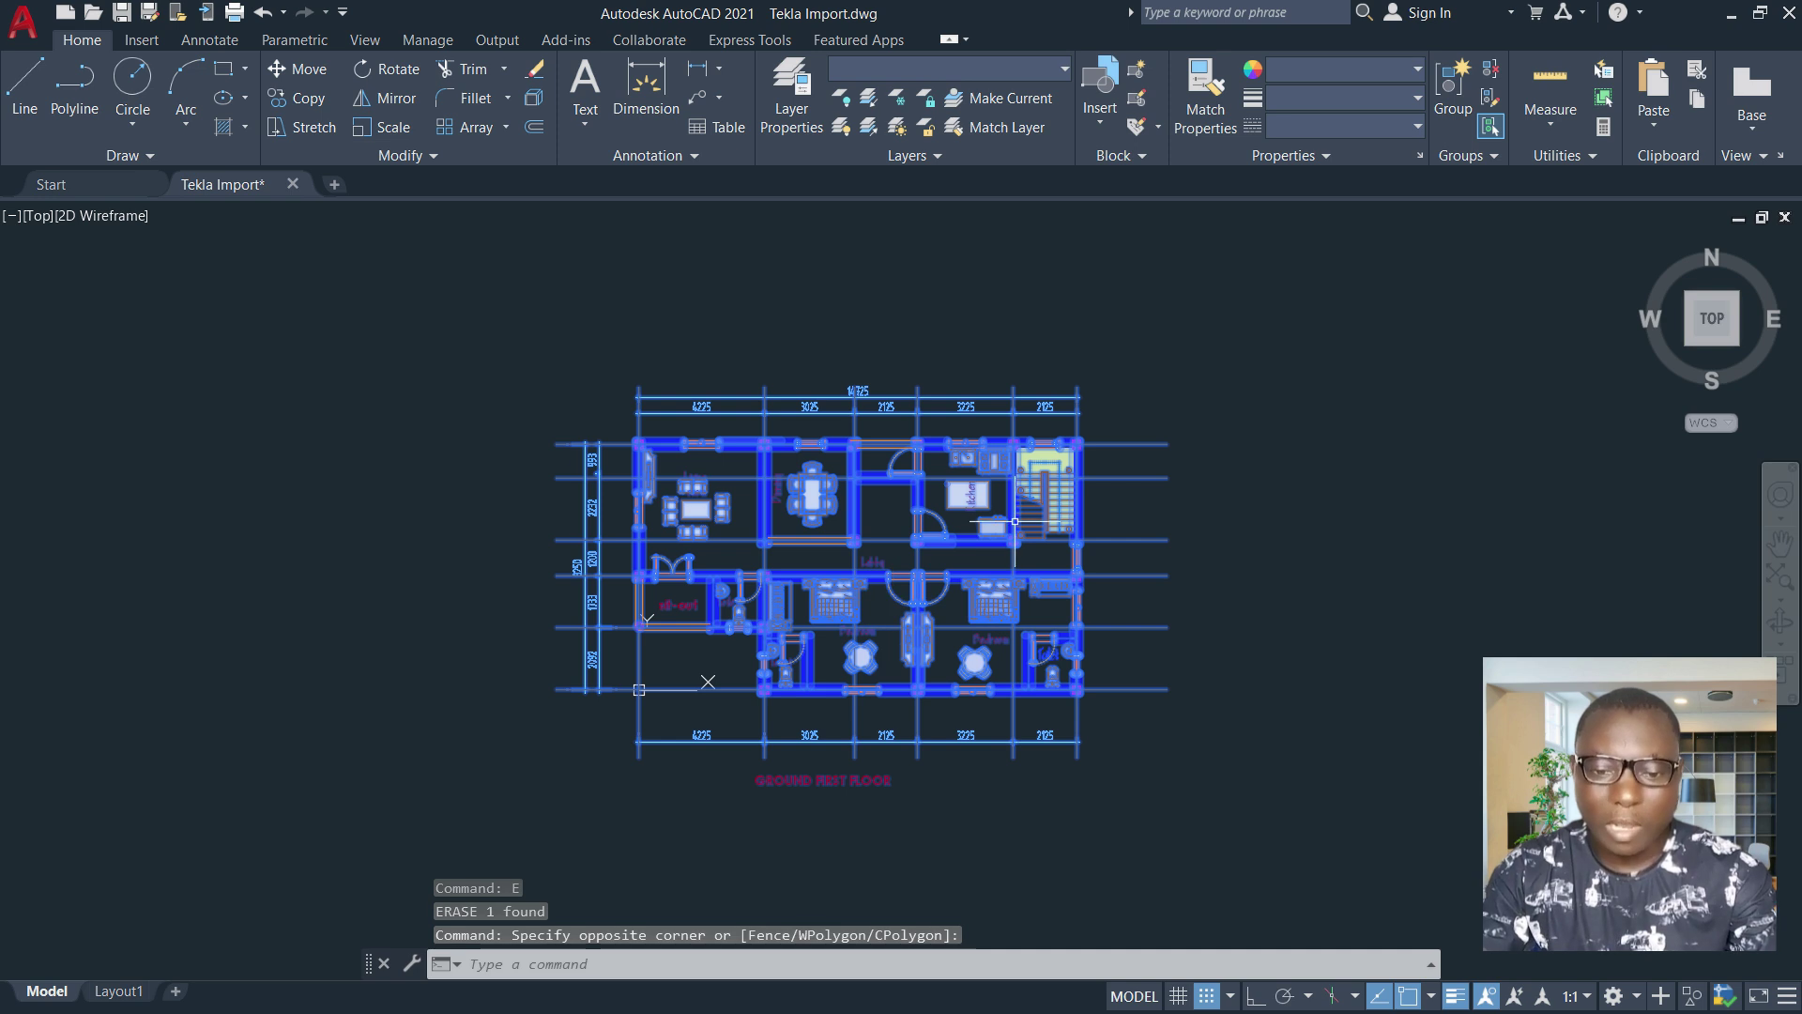
text(W)
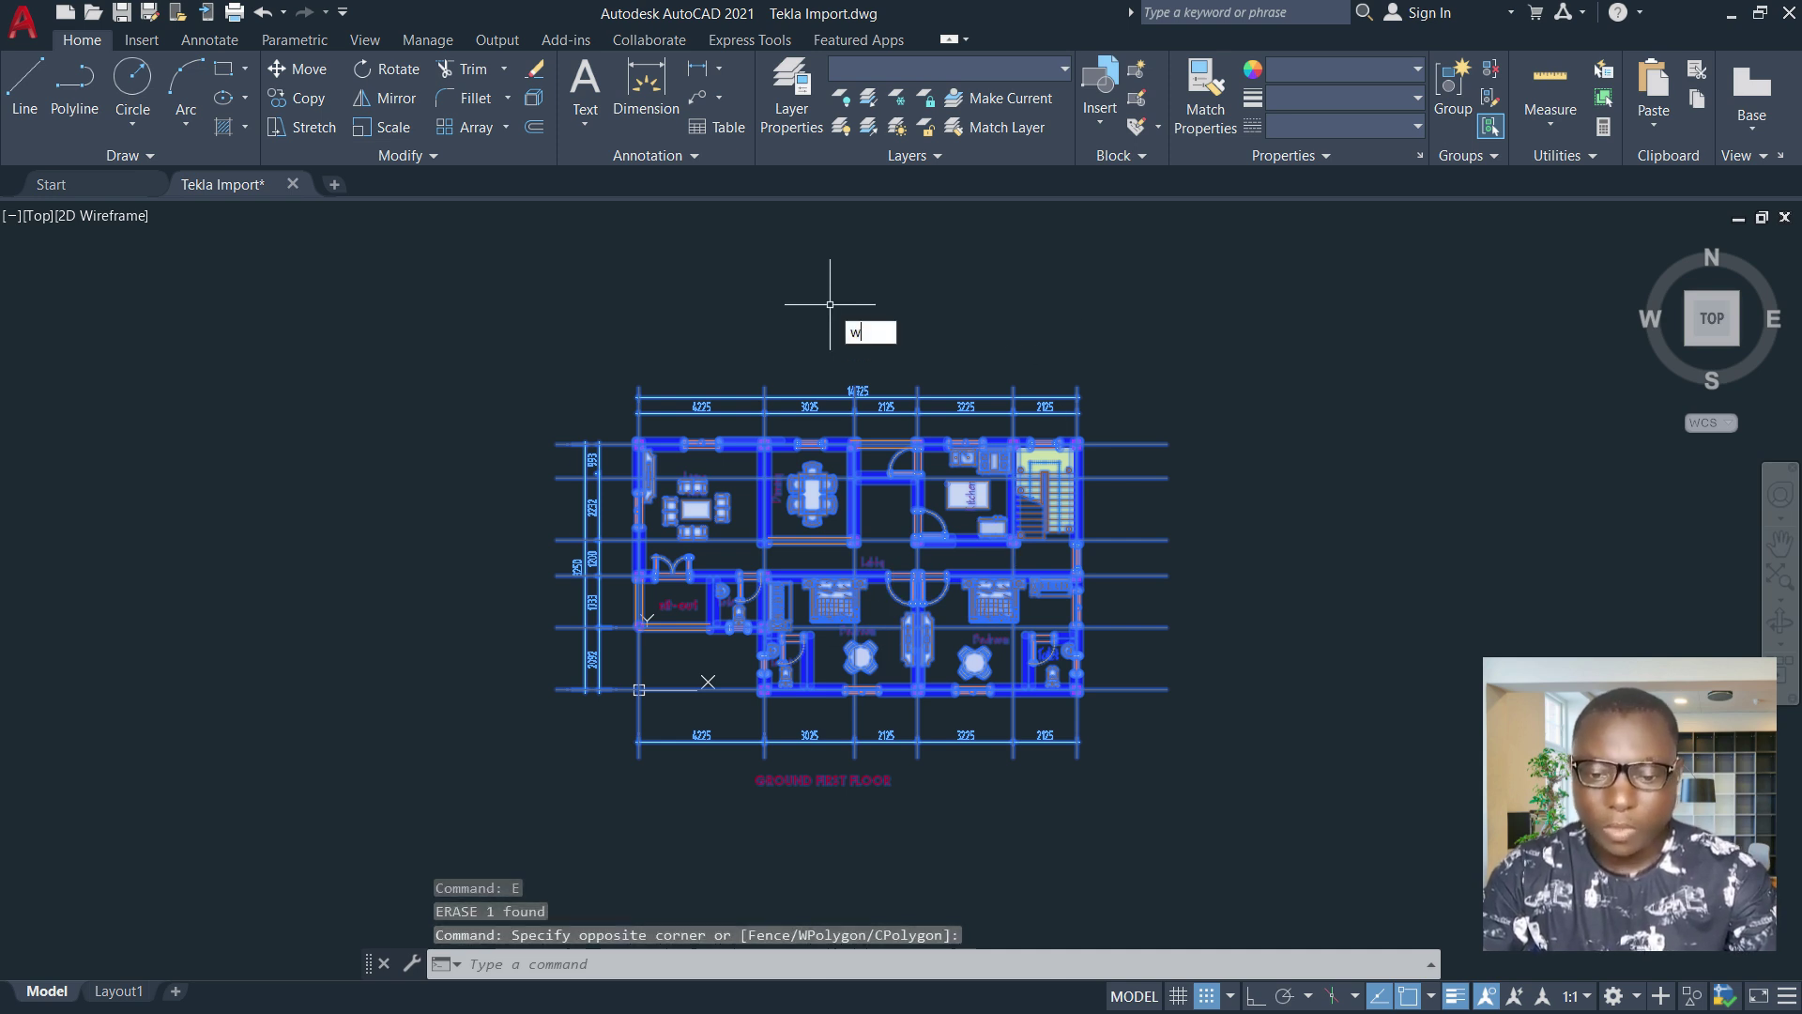
key(Return)
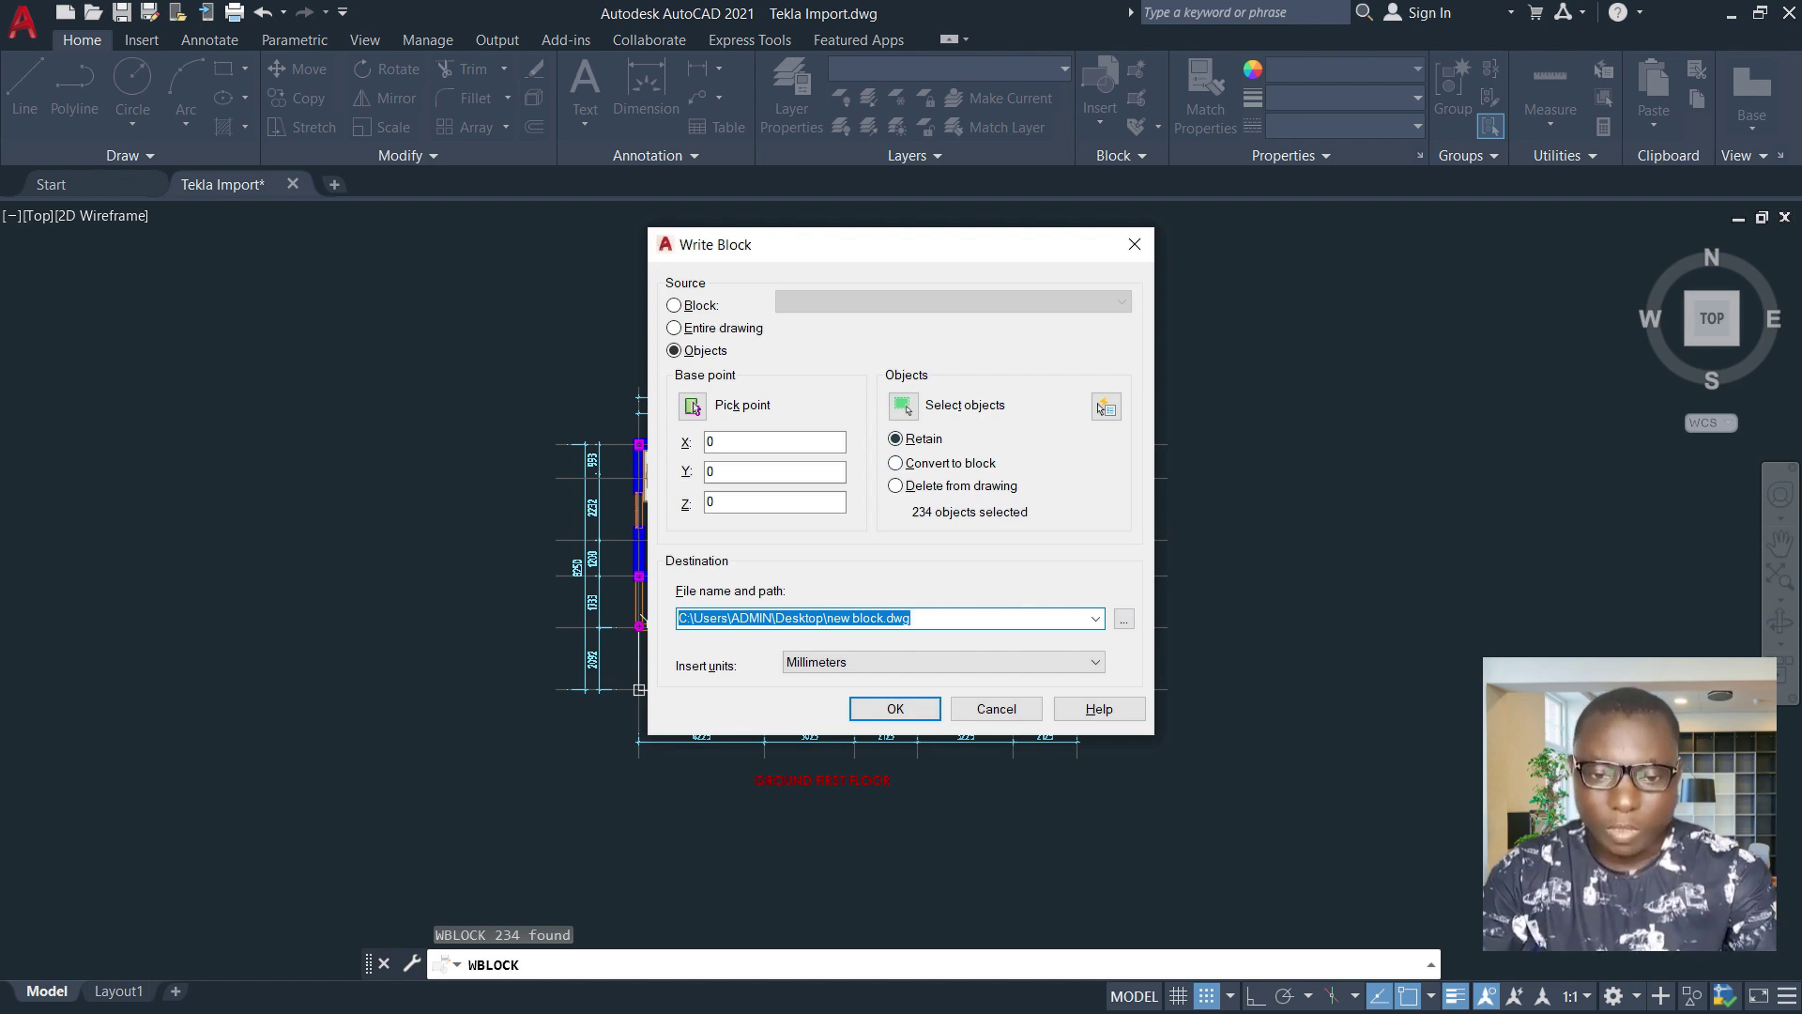
click(1123, 620)
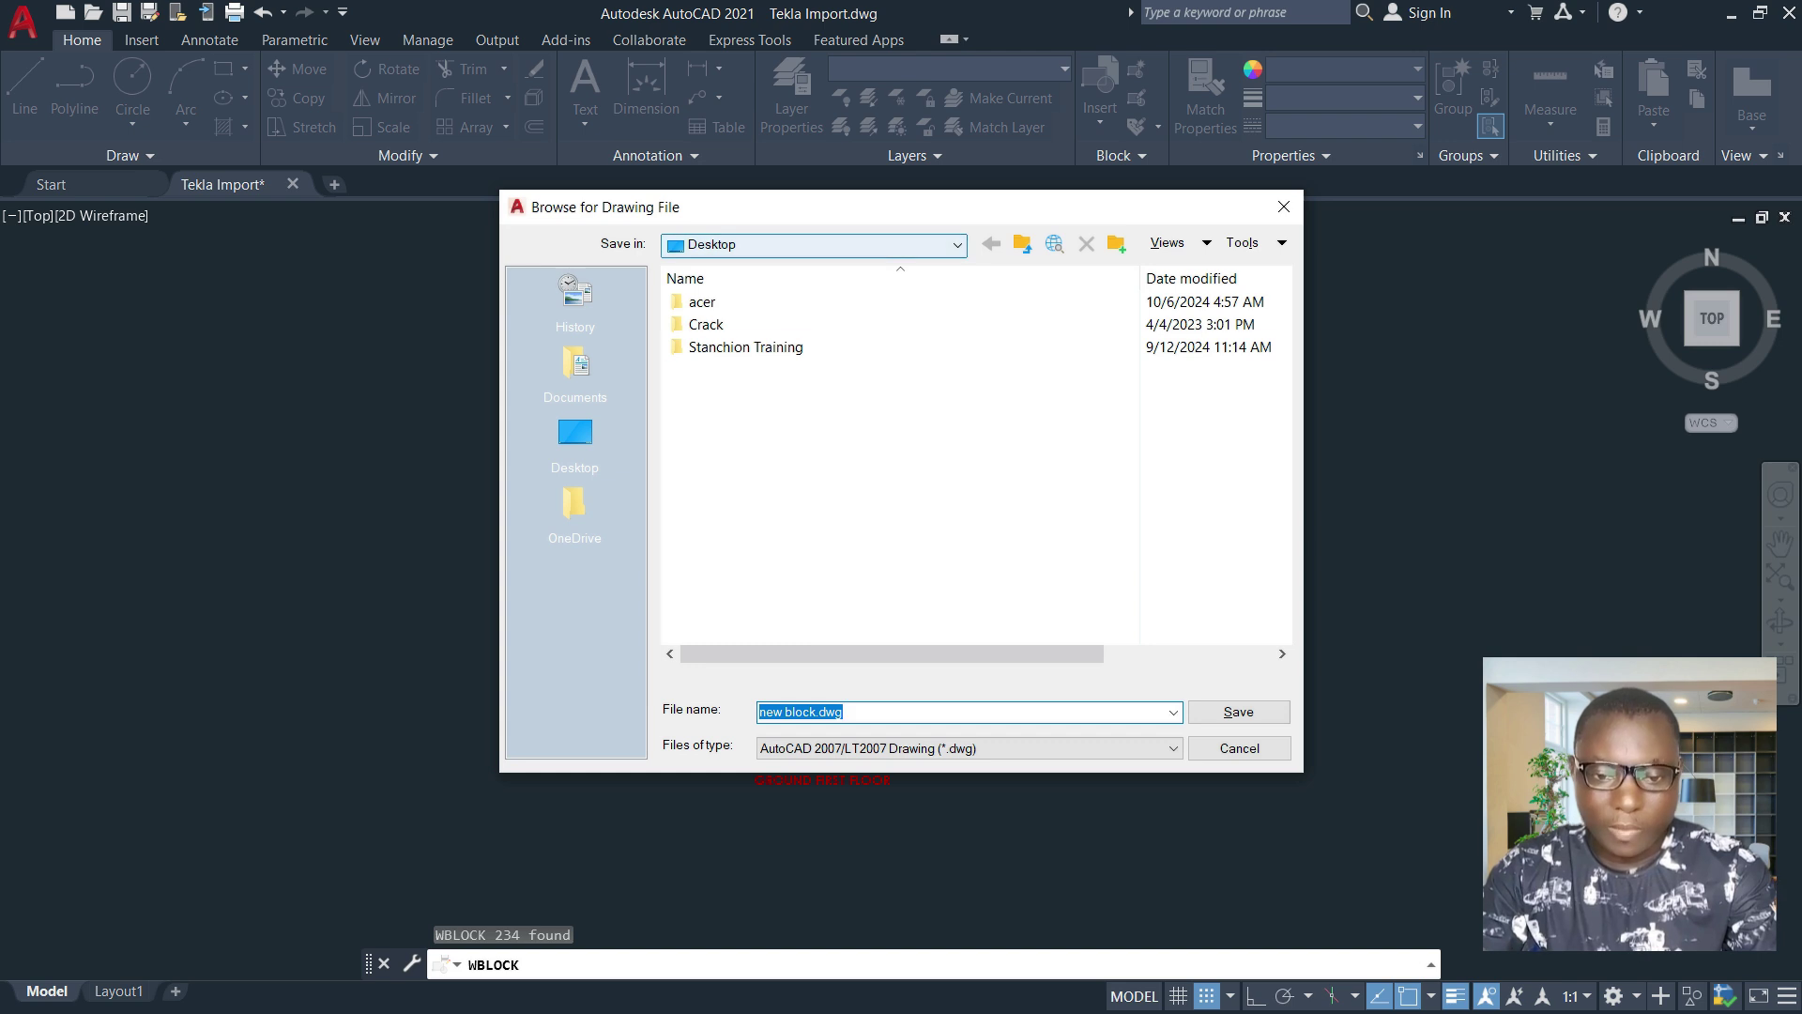
text(t)
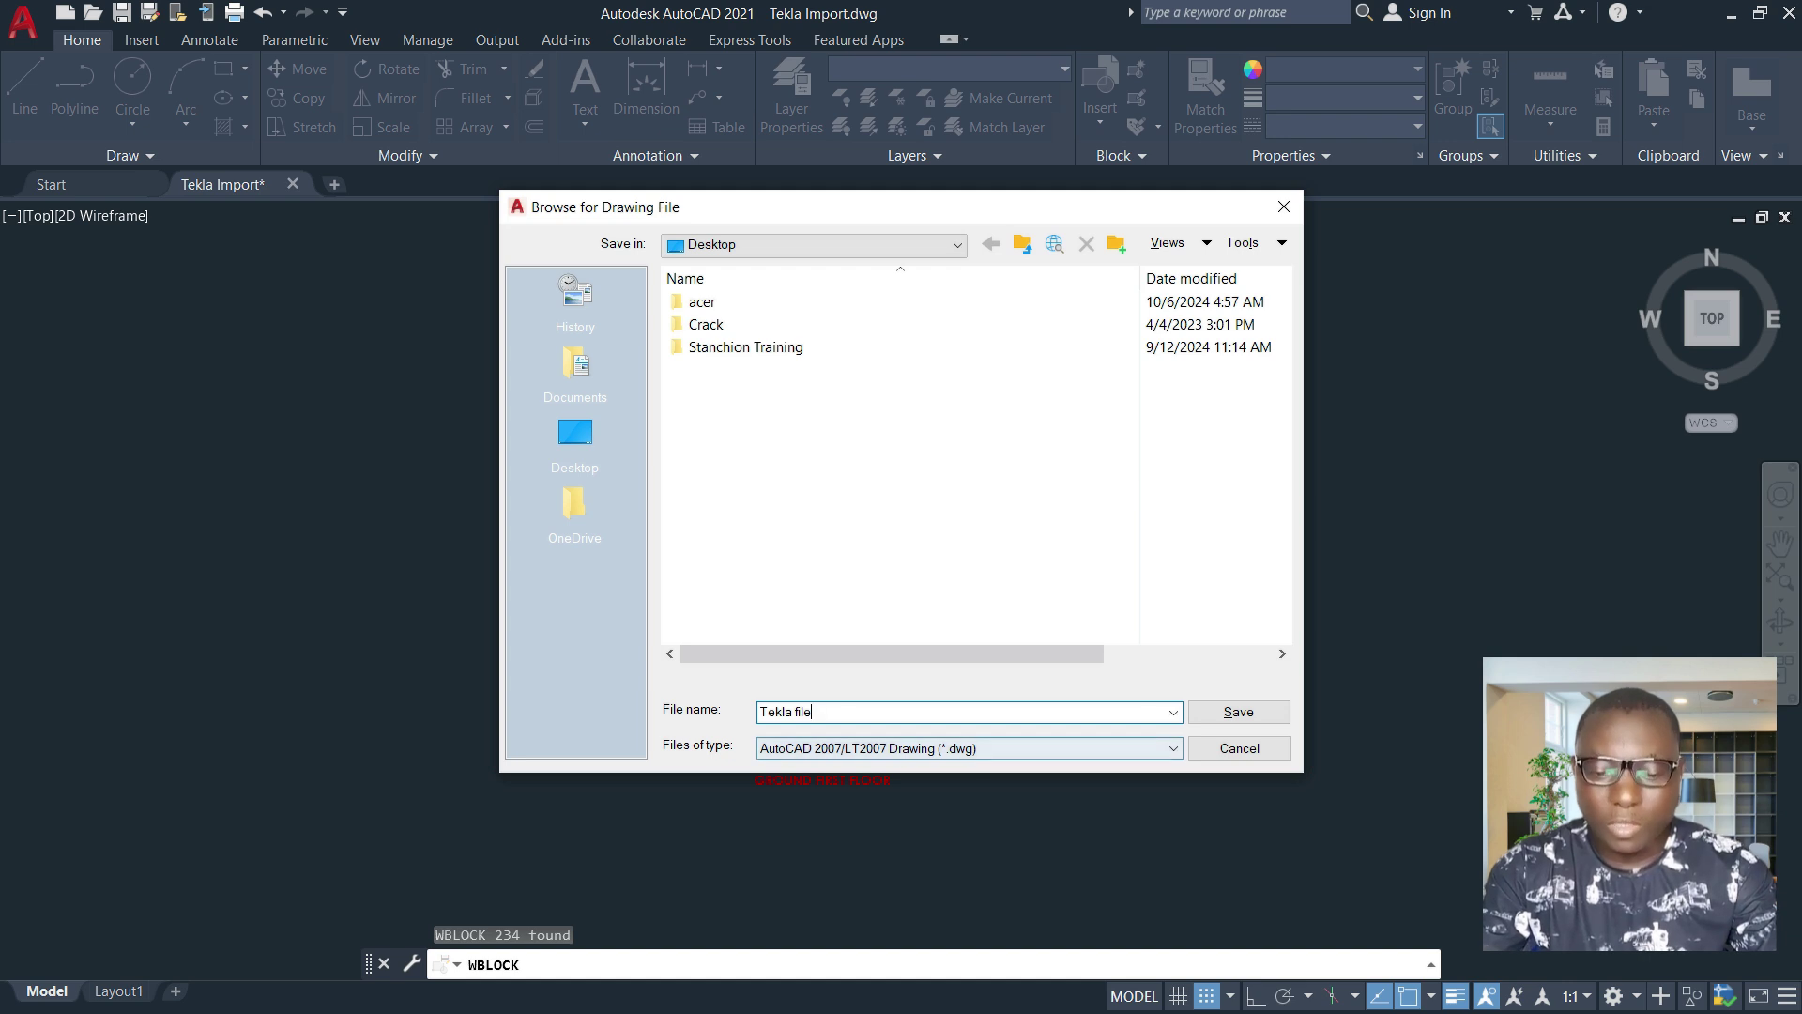
click(1238, 712)
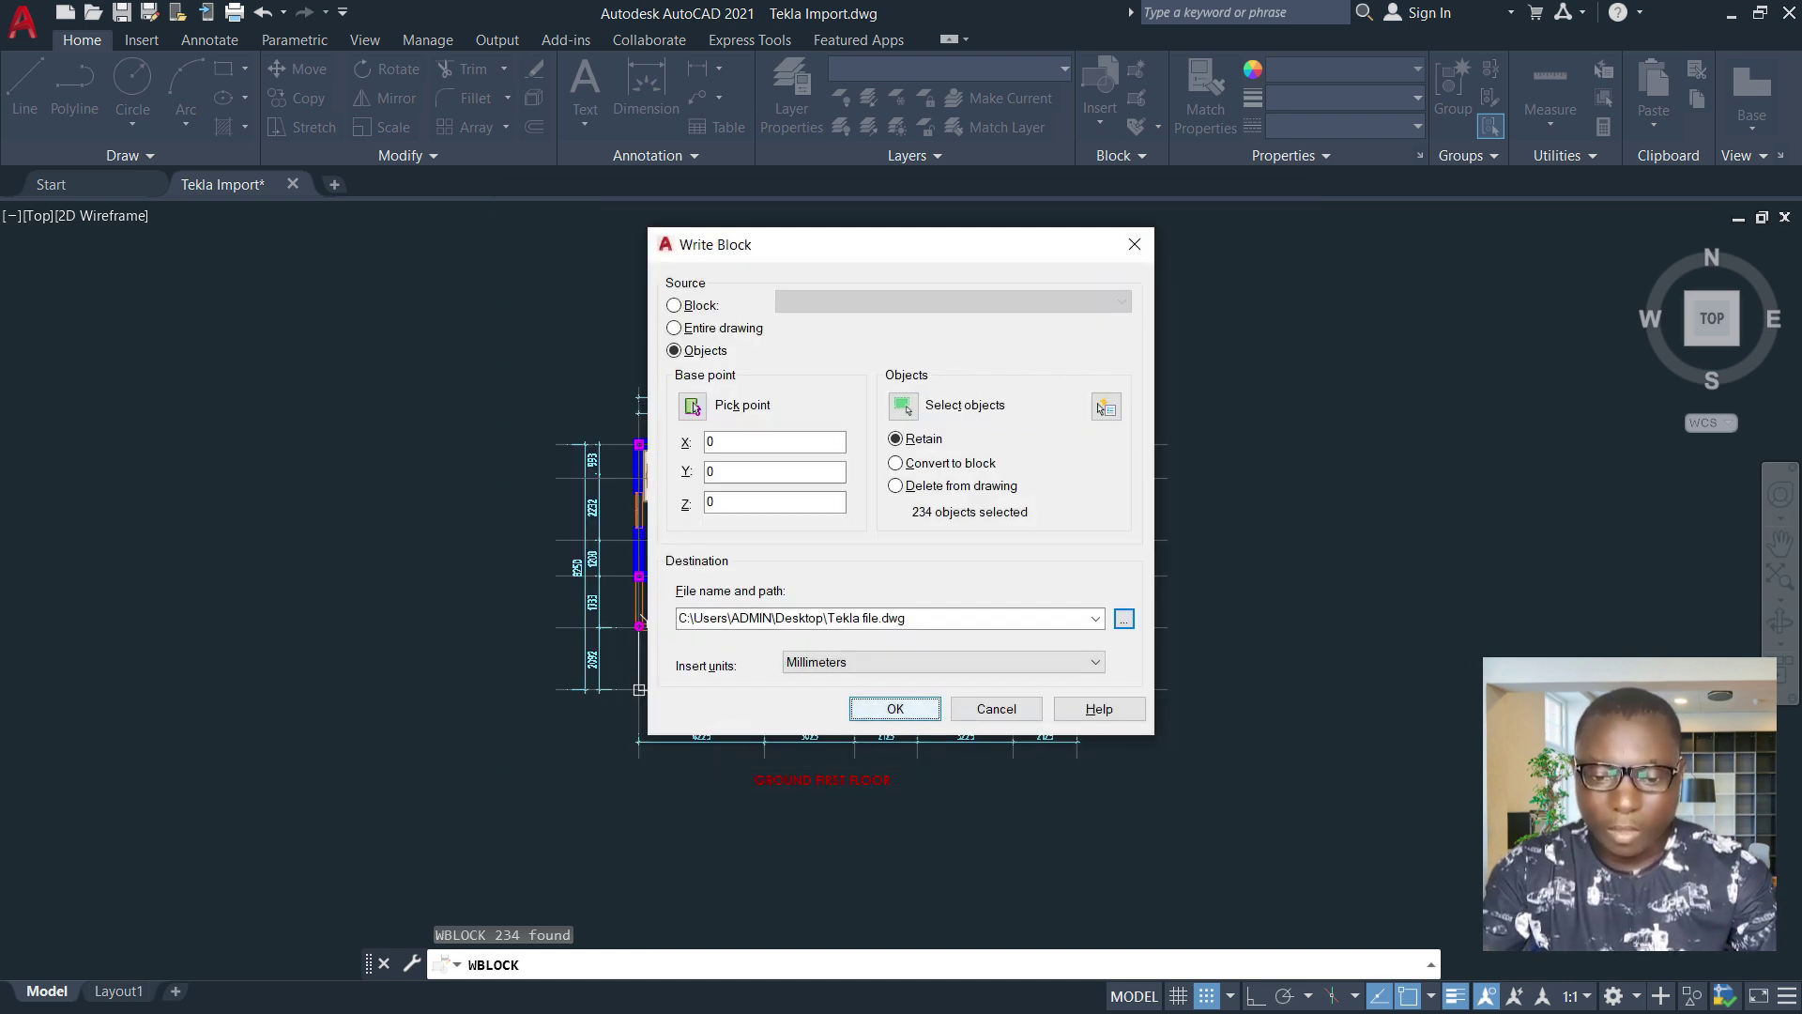
click(894, 708)
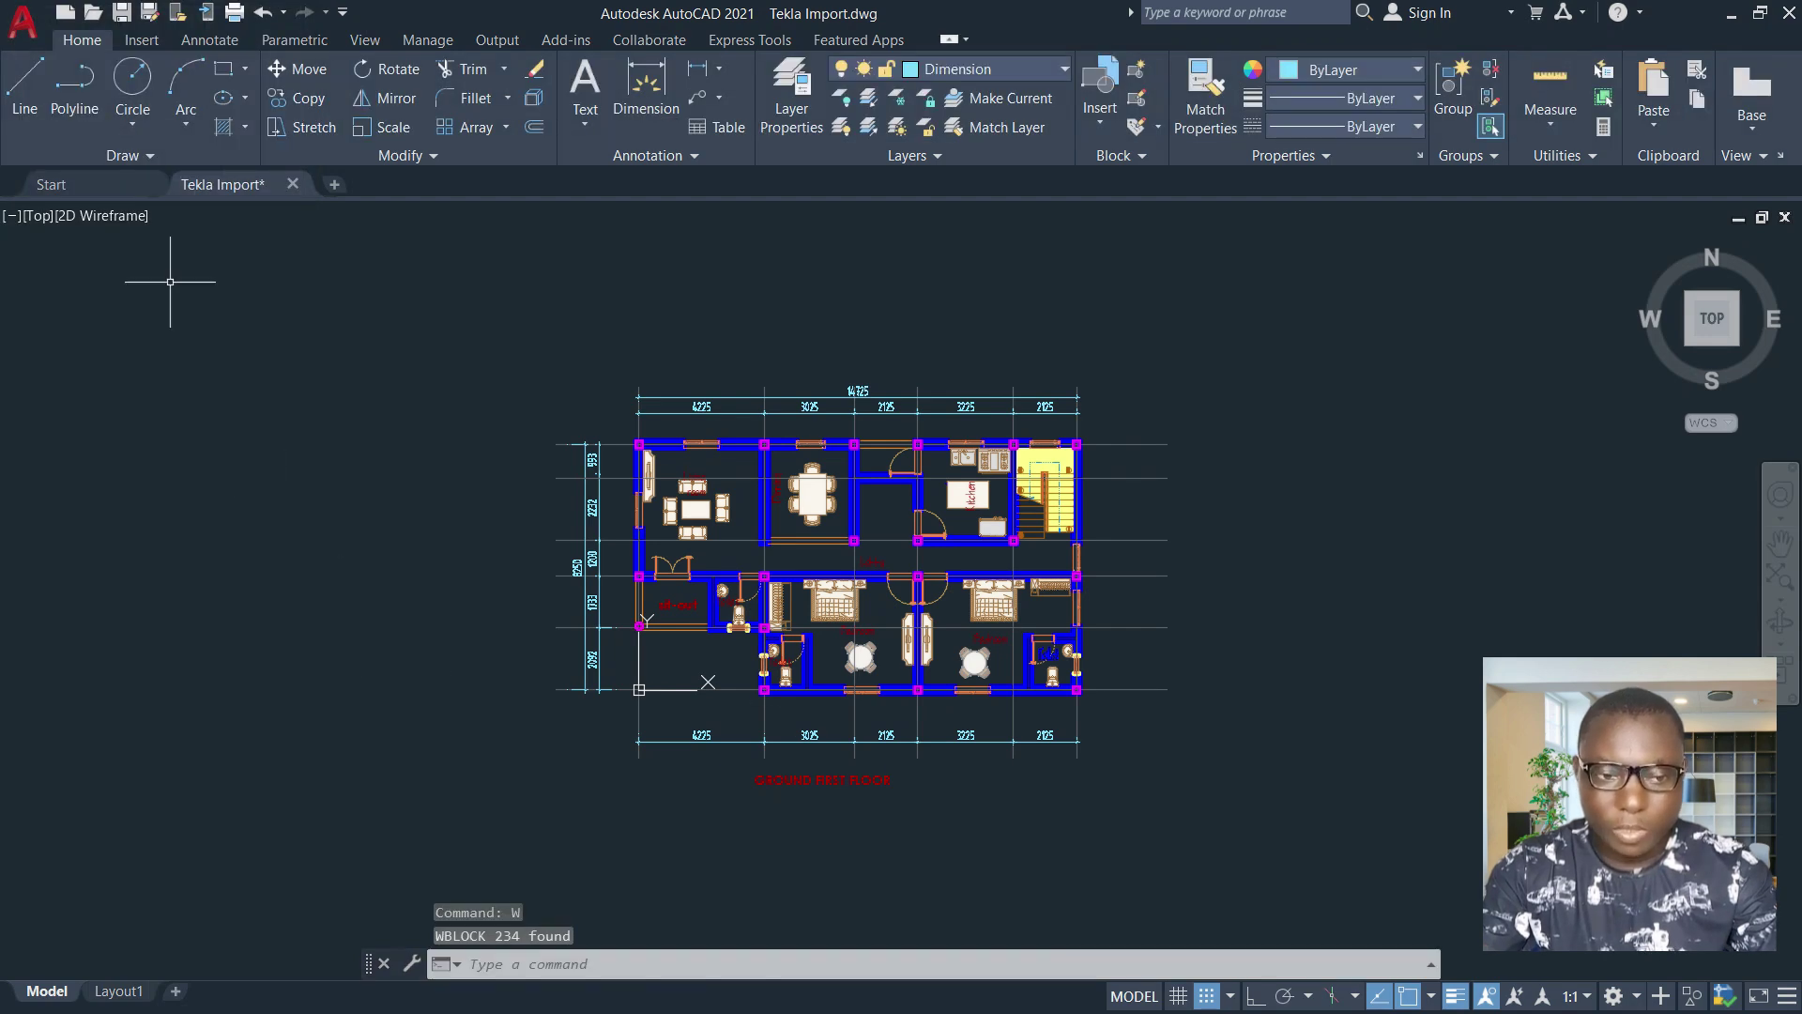
click(1043, 289)
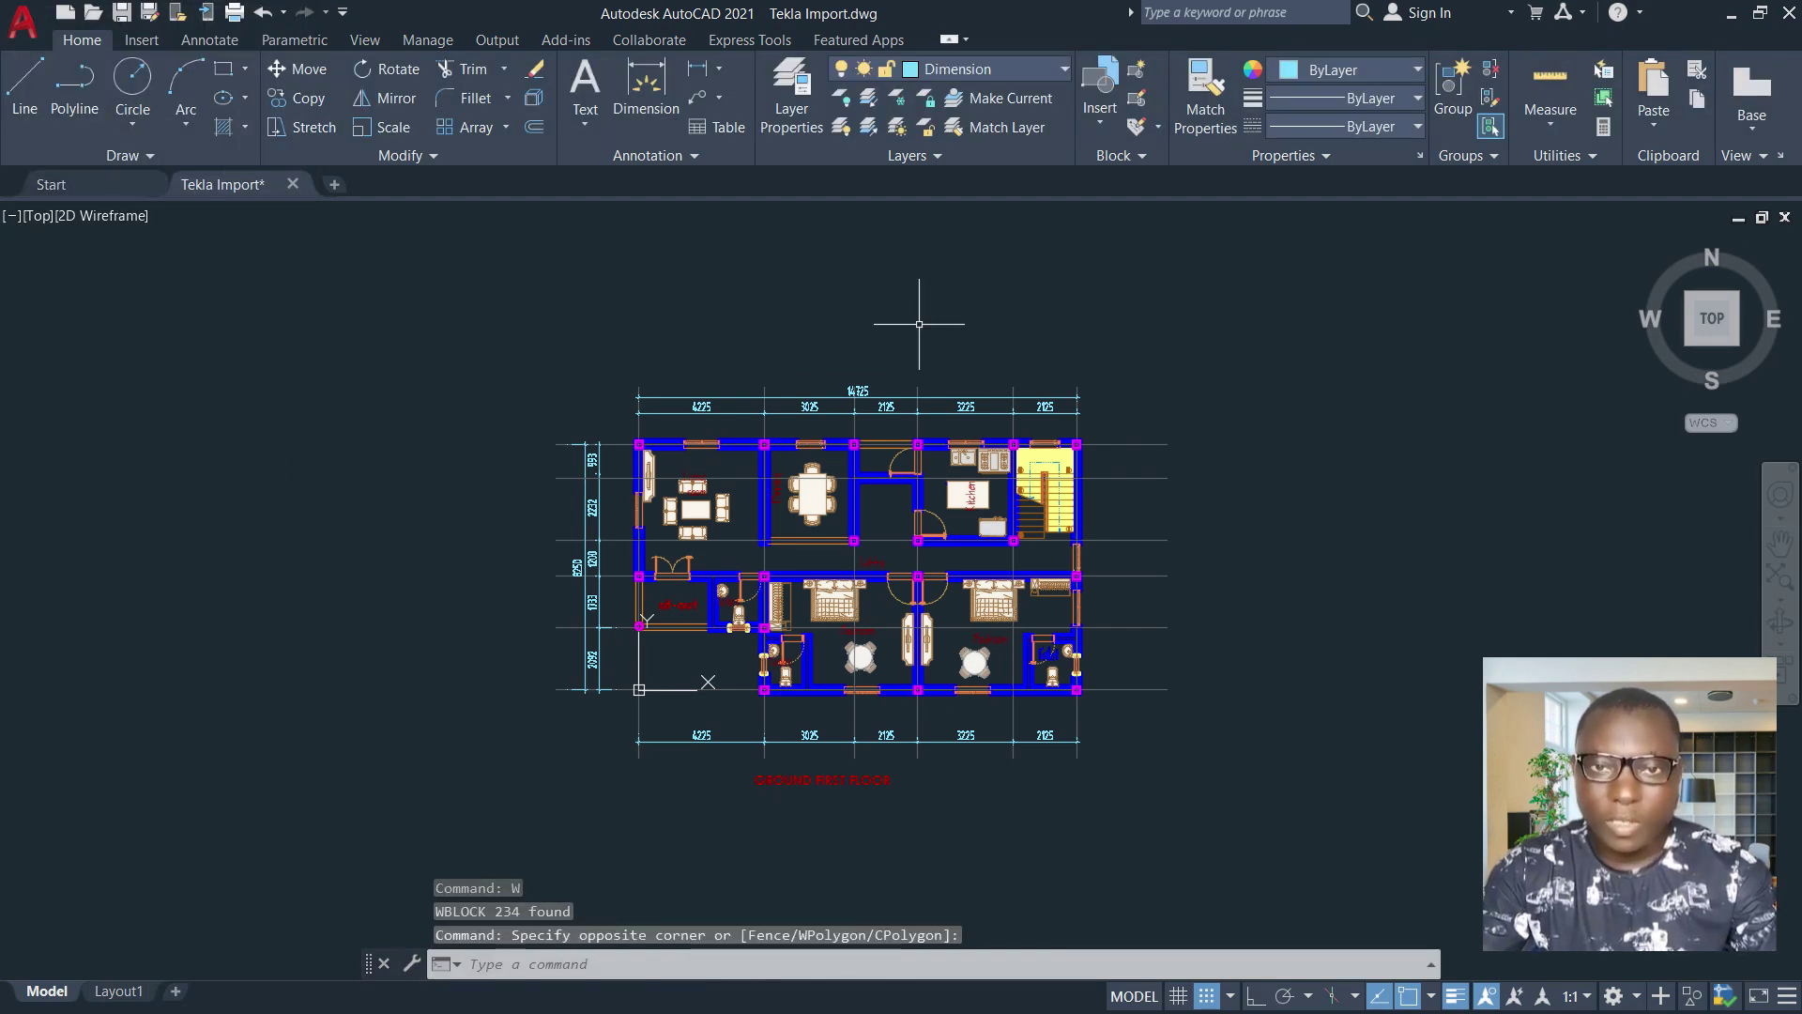
click(1287, 249)
click(1174, 321)
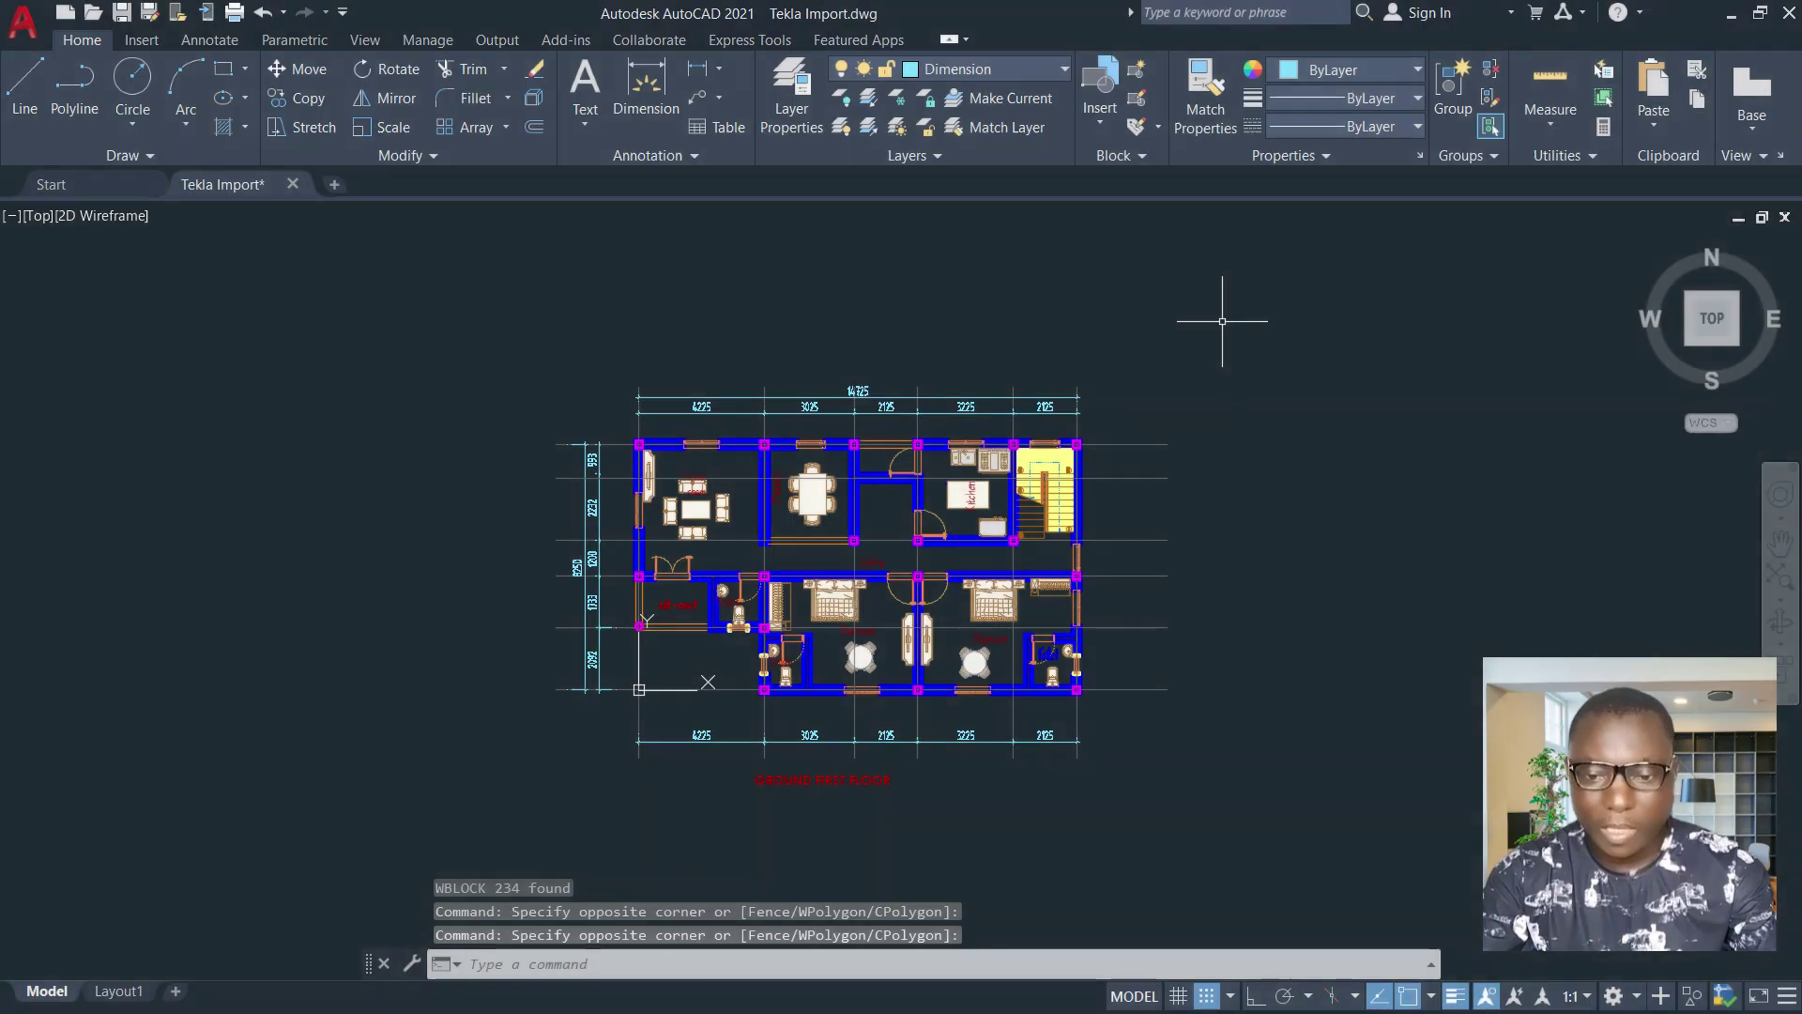
Switch to Tekla Structures and change the 3D view of the grid to a plan view
key(alt)
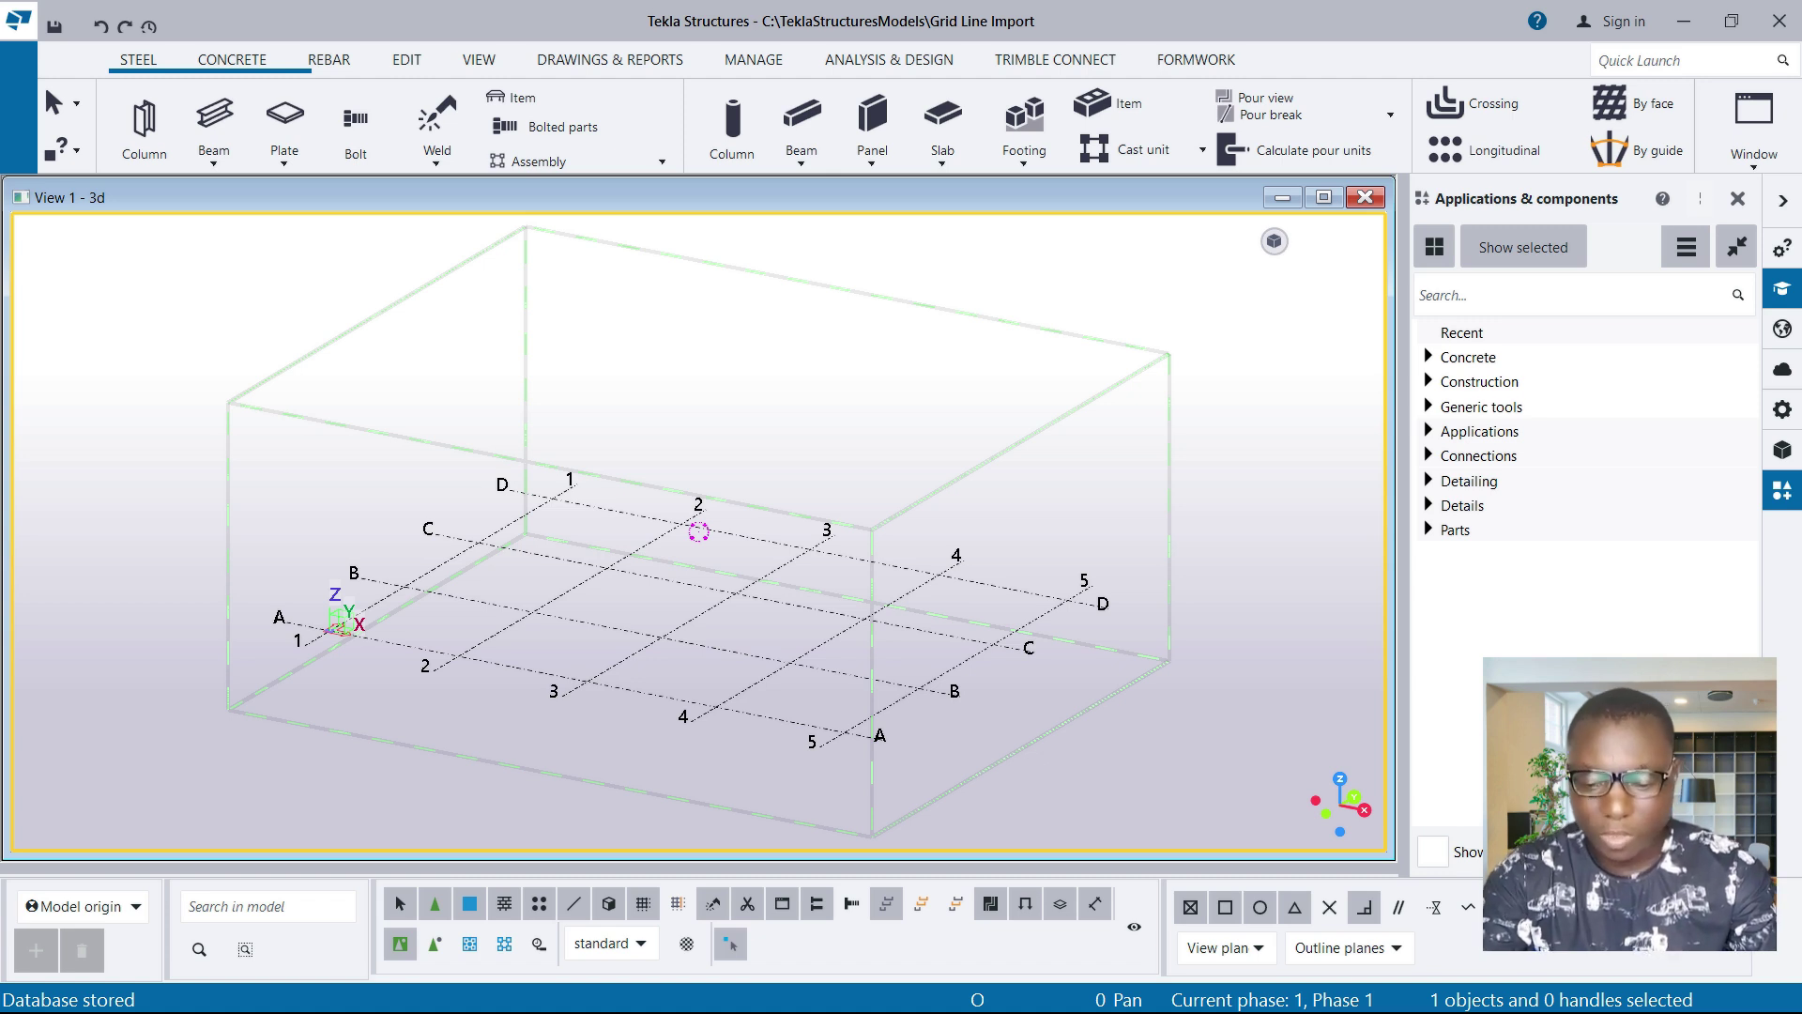
key(ctrl+p)
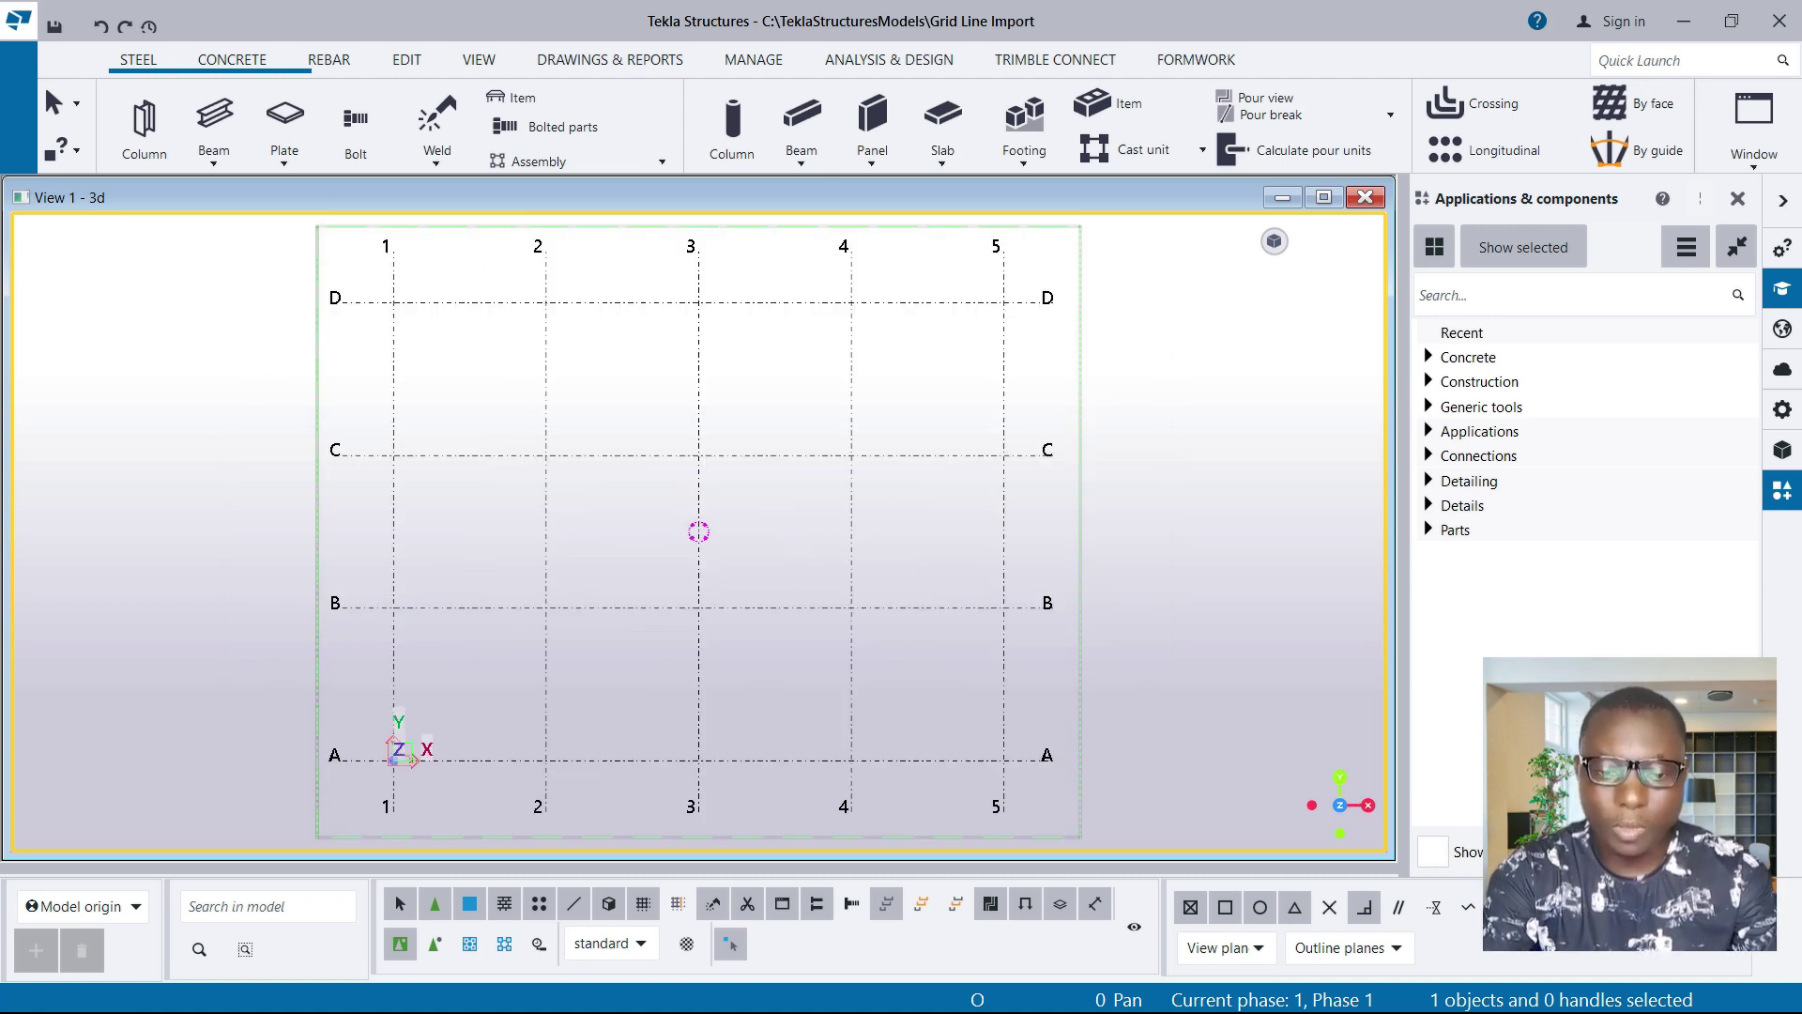
scroll(877, 482, down, 3)
scroll(864, 482, up, 2)
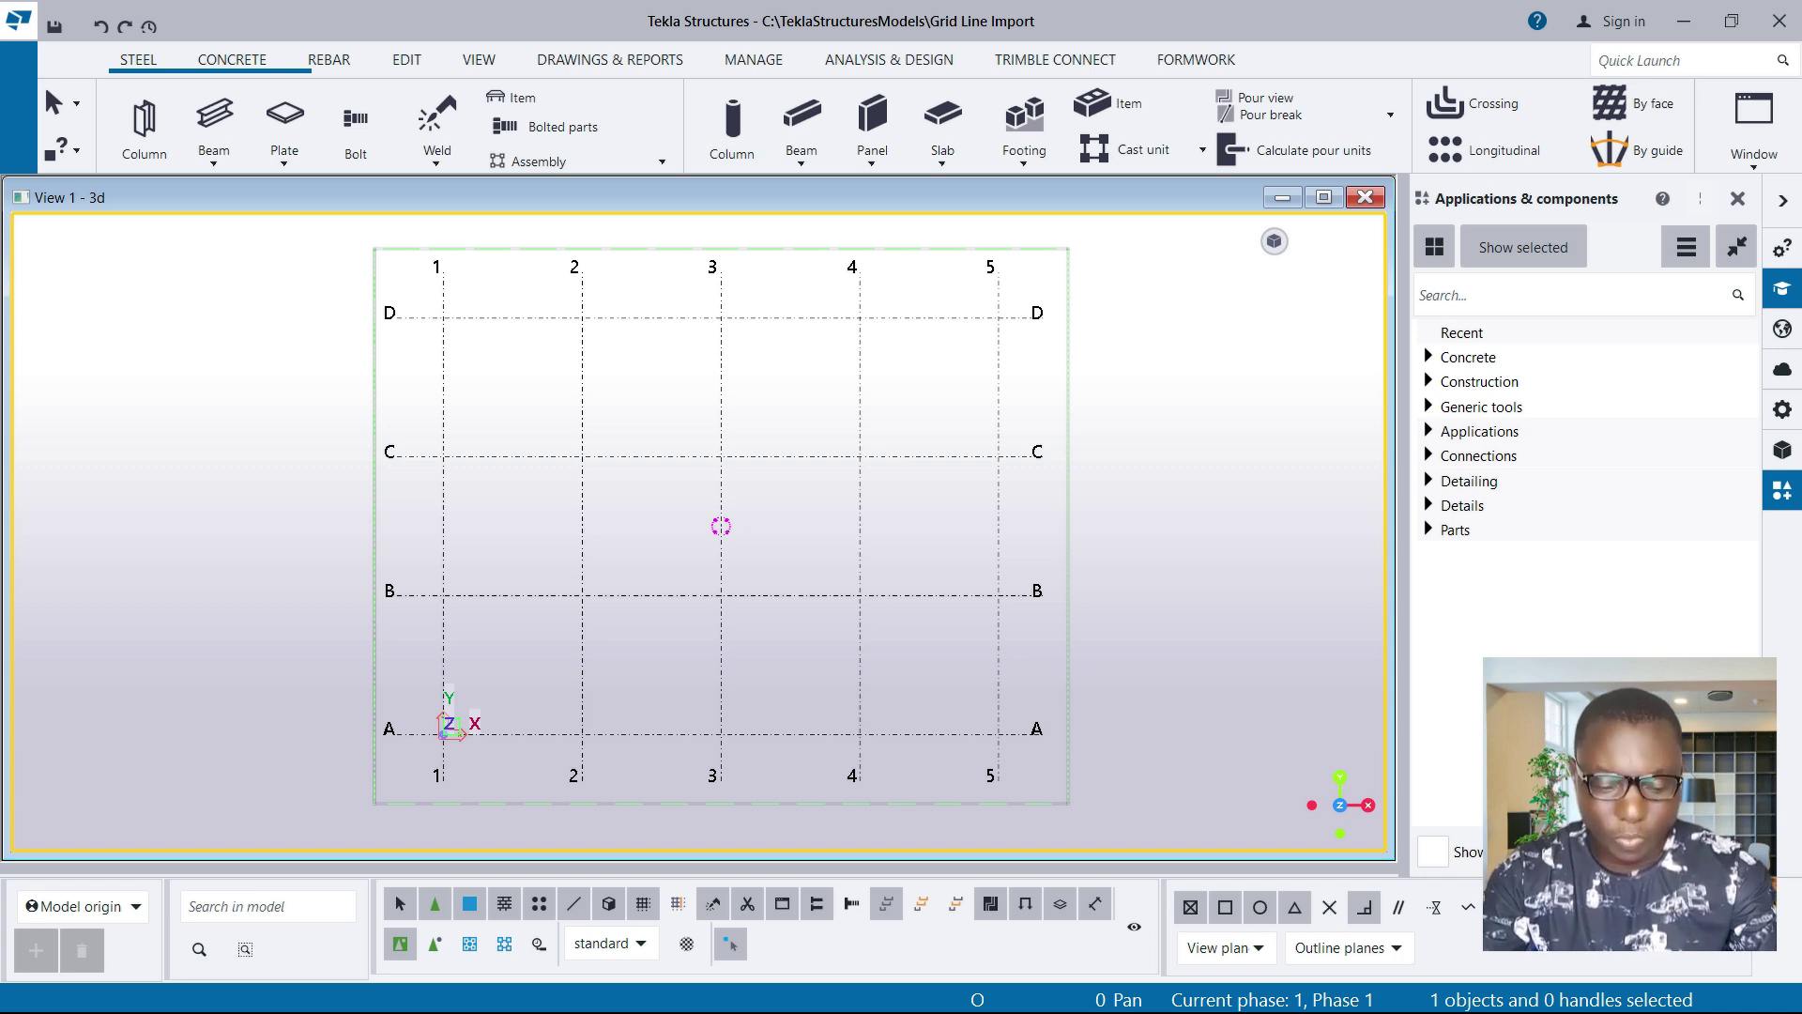
Copy the Tekla file drawing from the Desktop folder in File Explorer and close the folder window
key(super)
key(super)
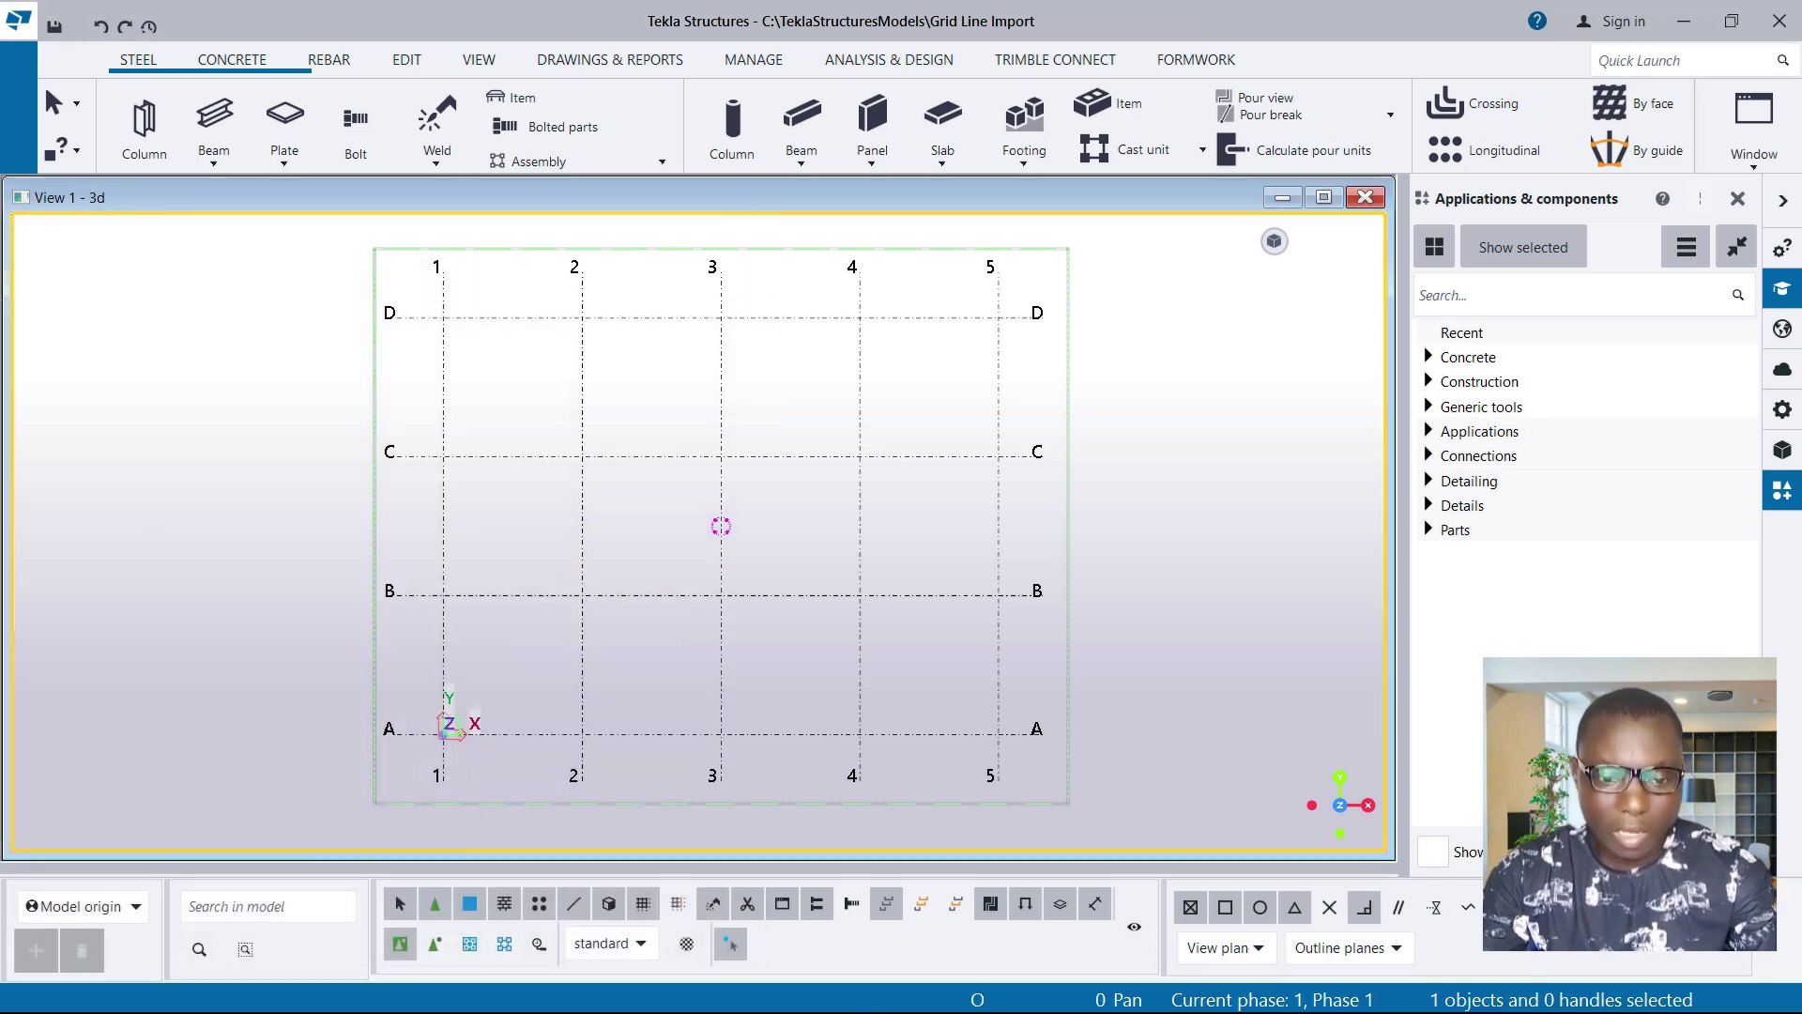
key(super+e)
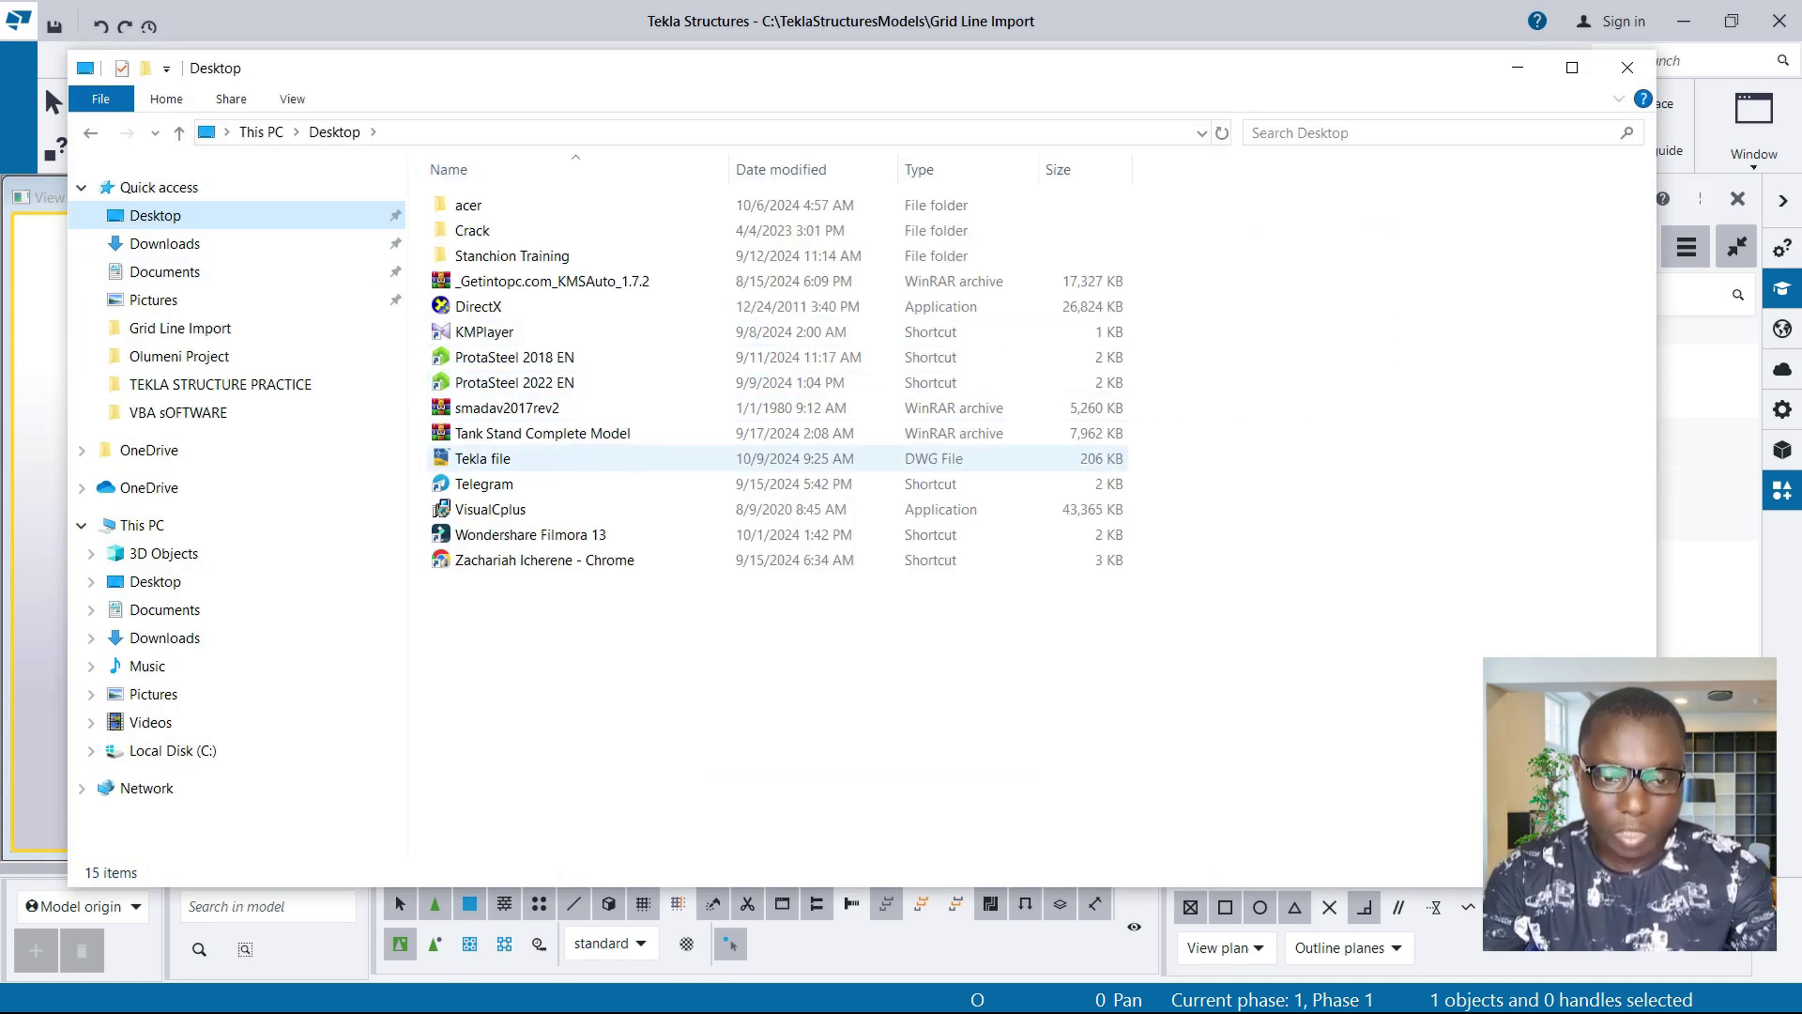
click(526, 459)
right_click(490, 459)
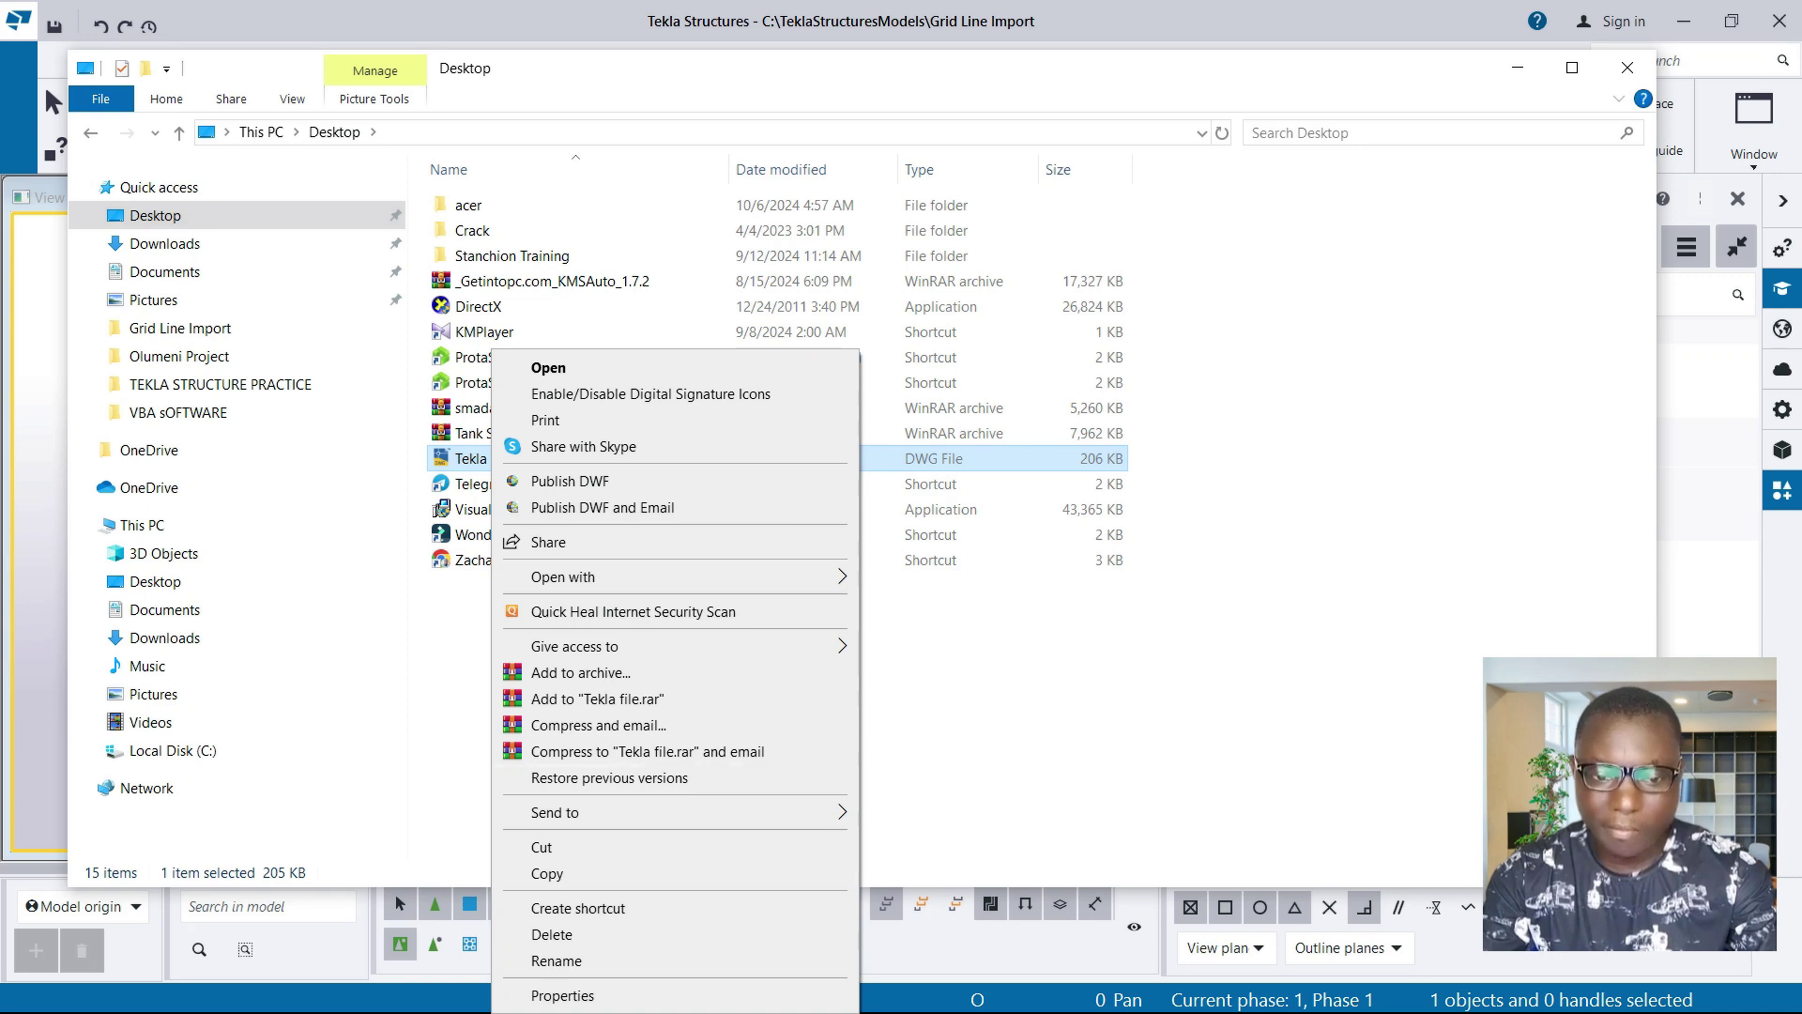
click(547, 873)
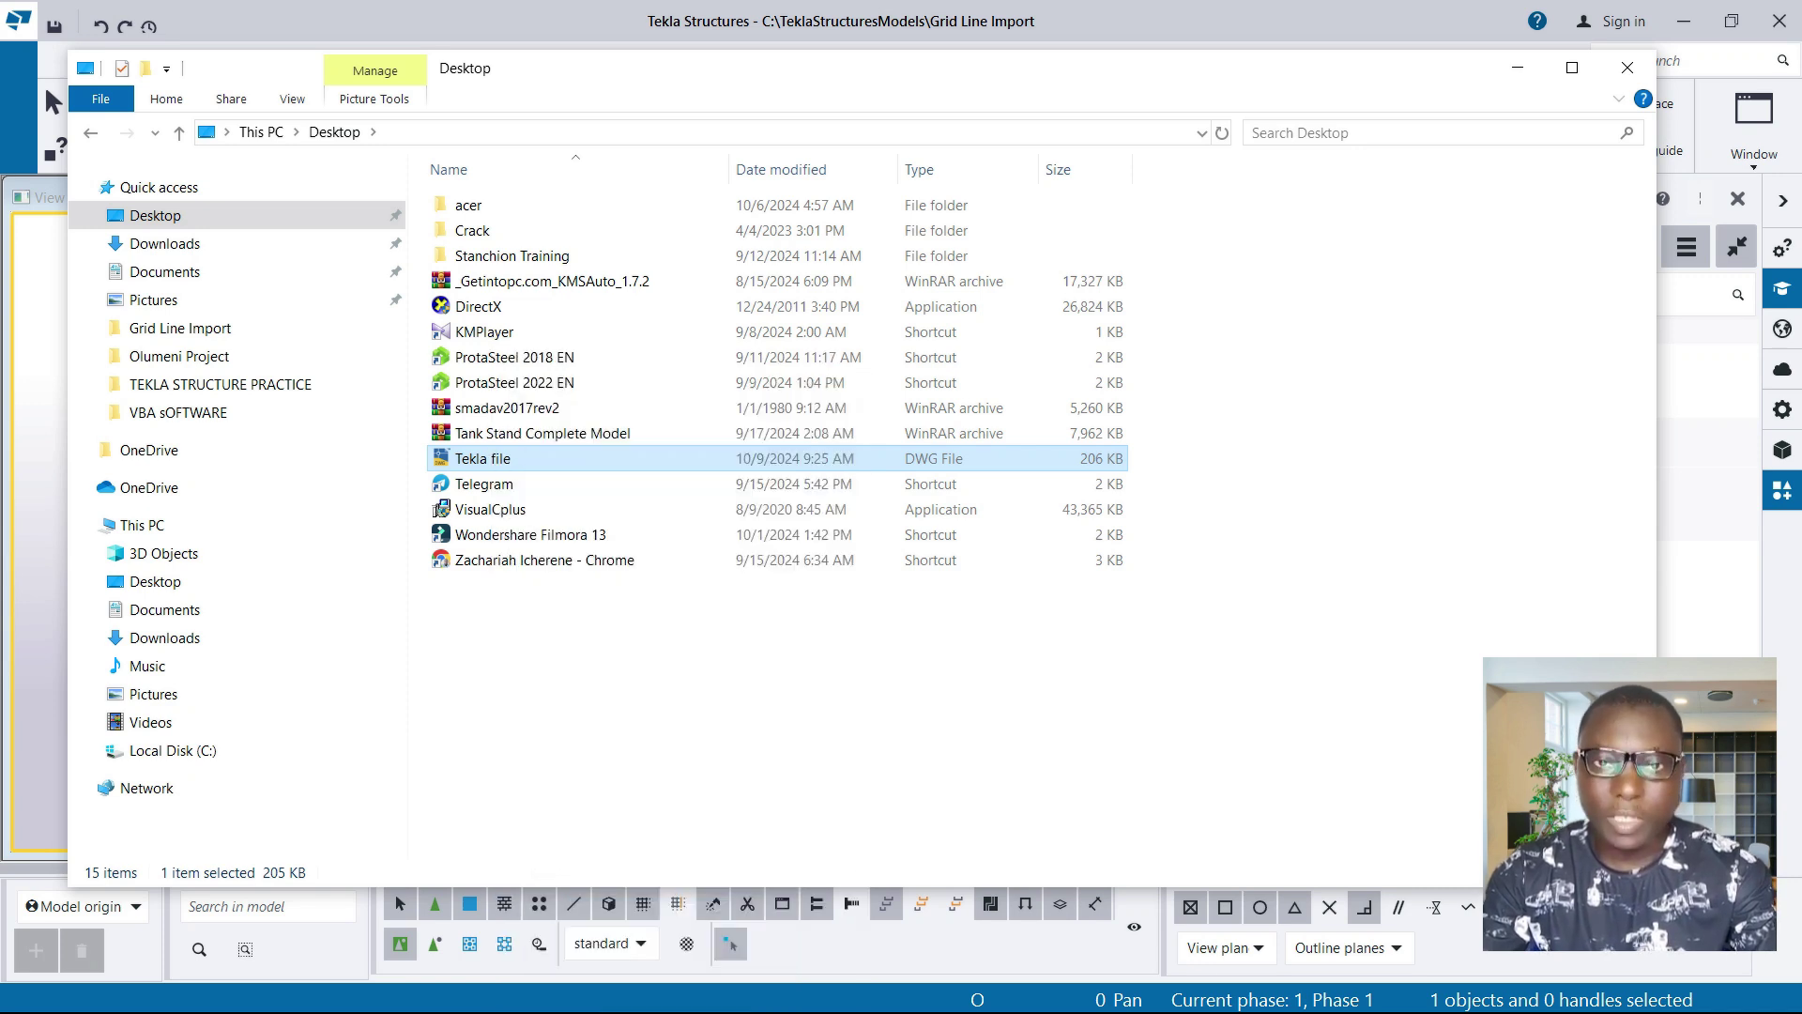
click(1627, 68)
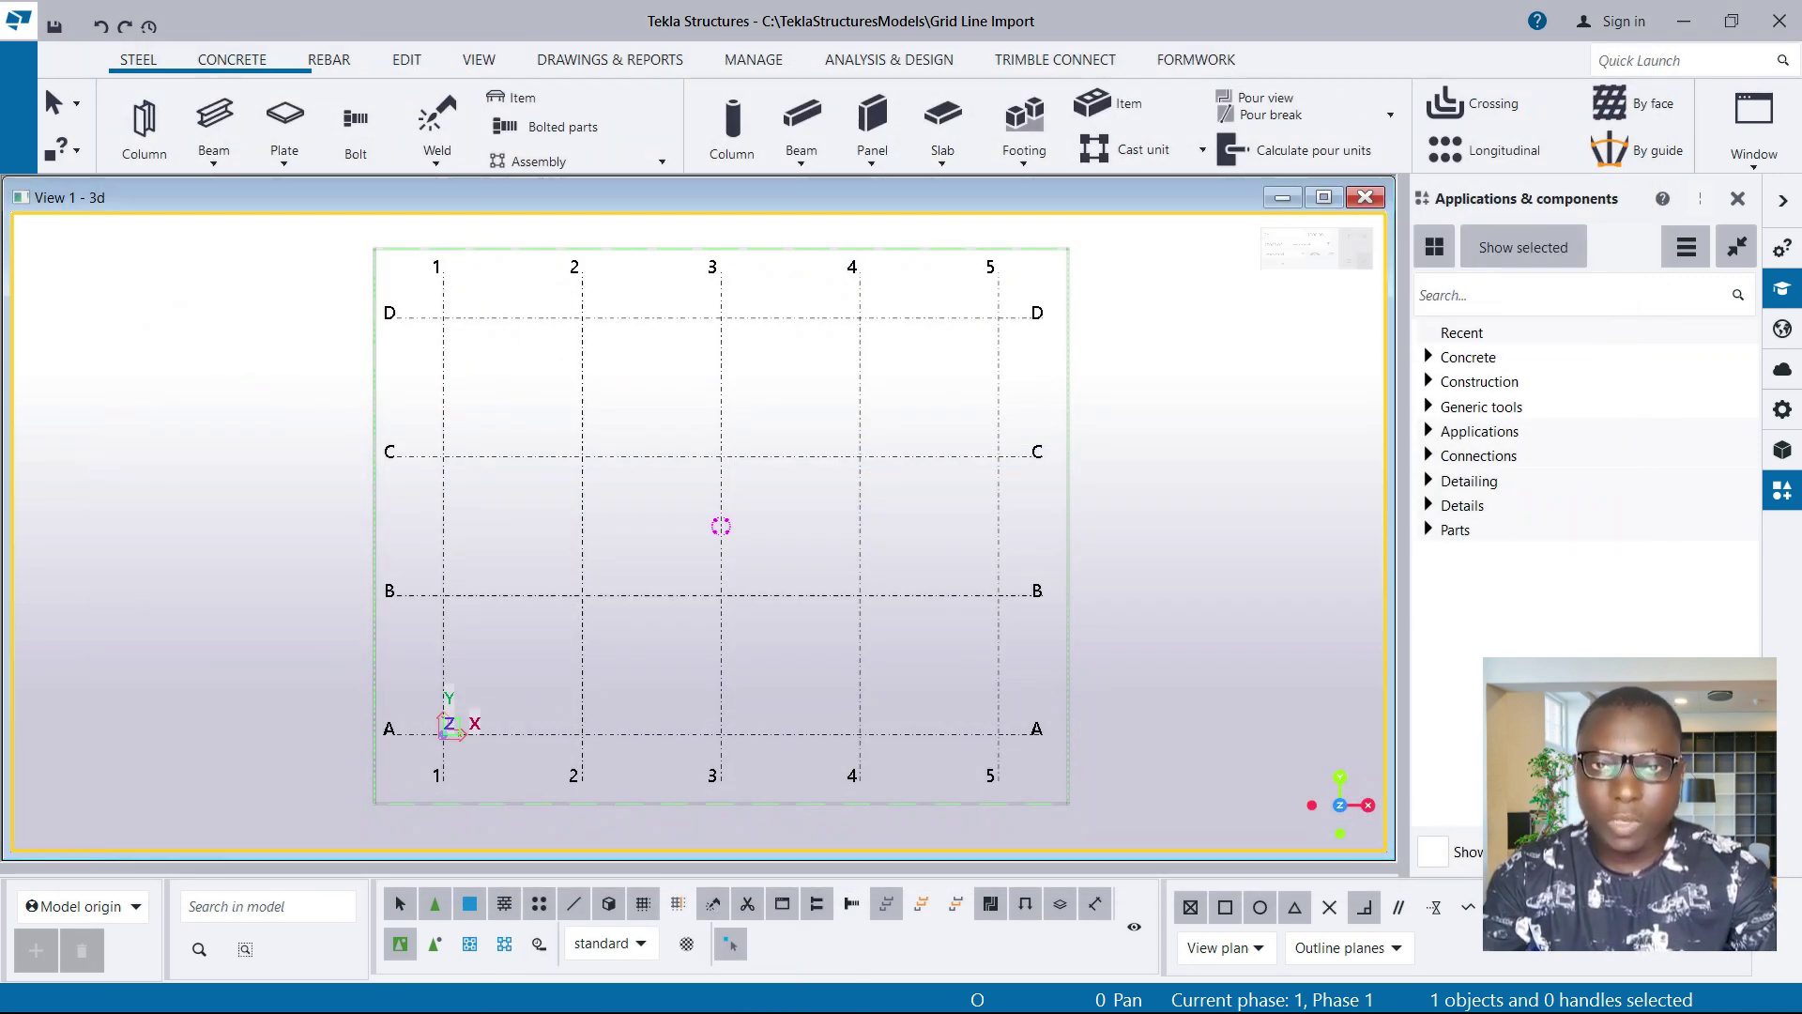
Paste the Tekla file drawing into the Grid Line Import model folder and close the folder window
click(19, 19)
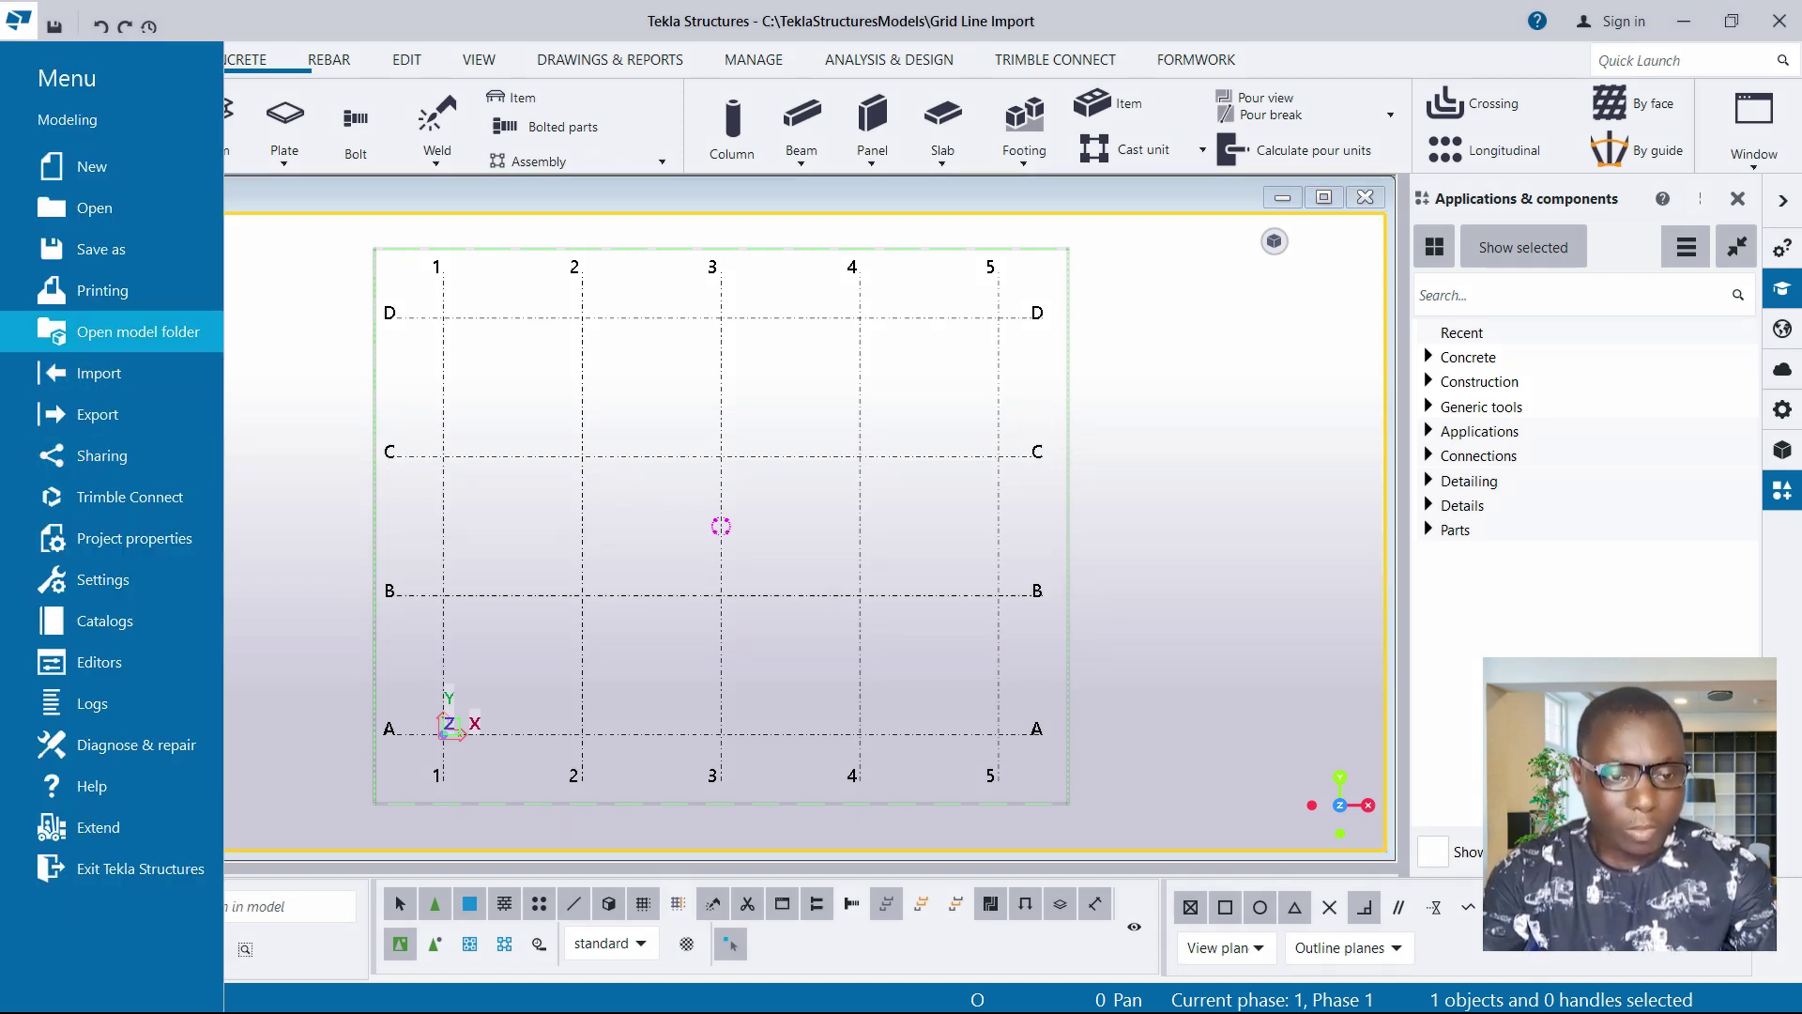
click(138, 331)
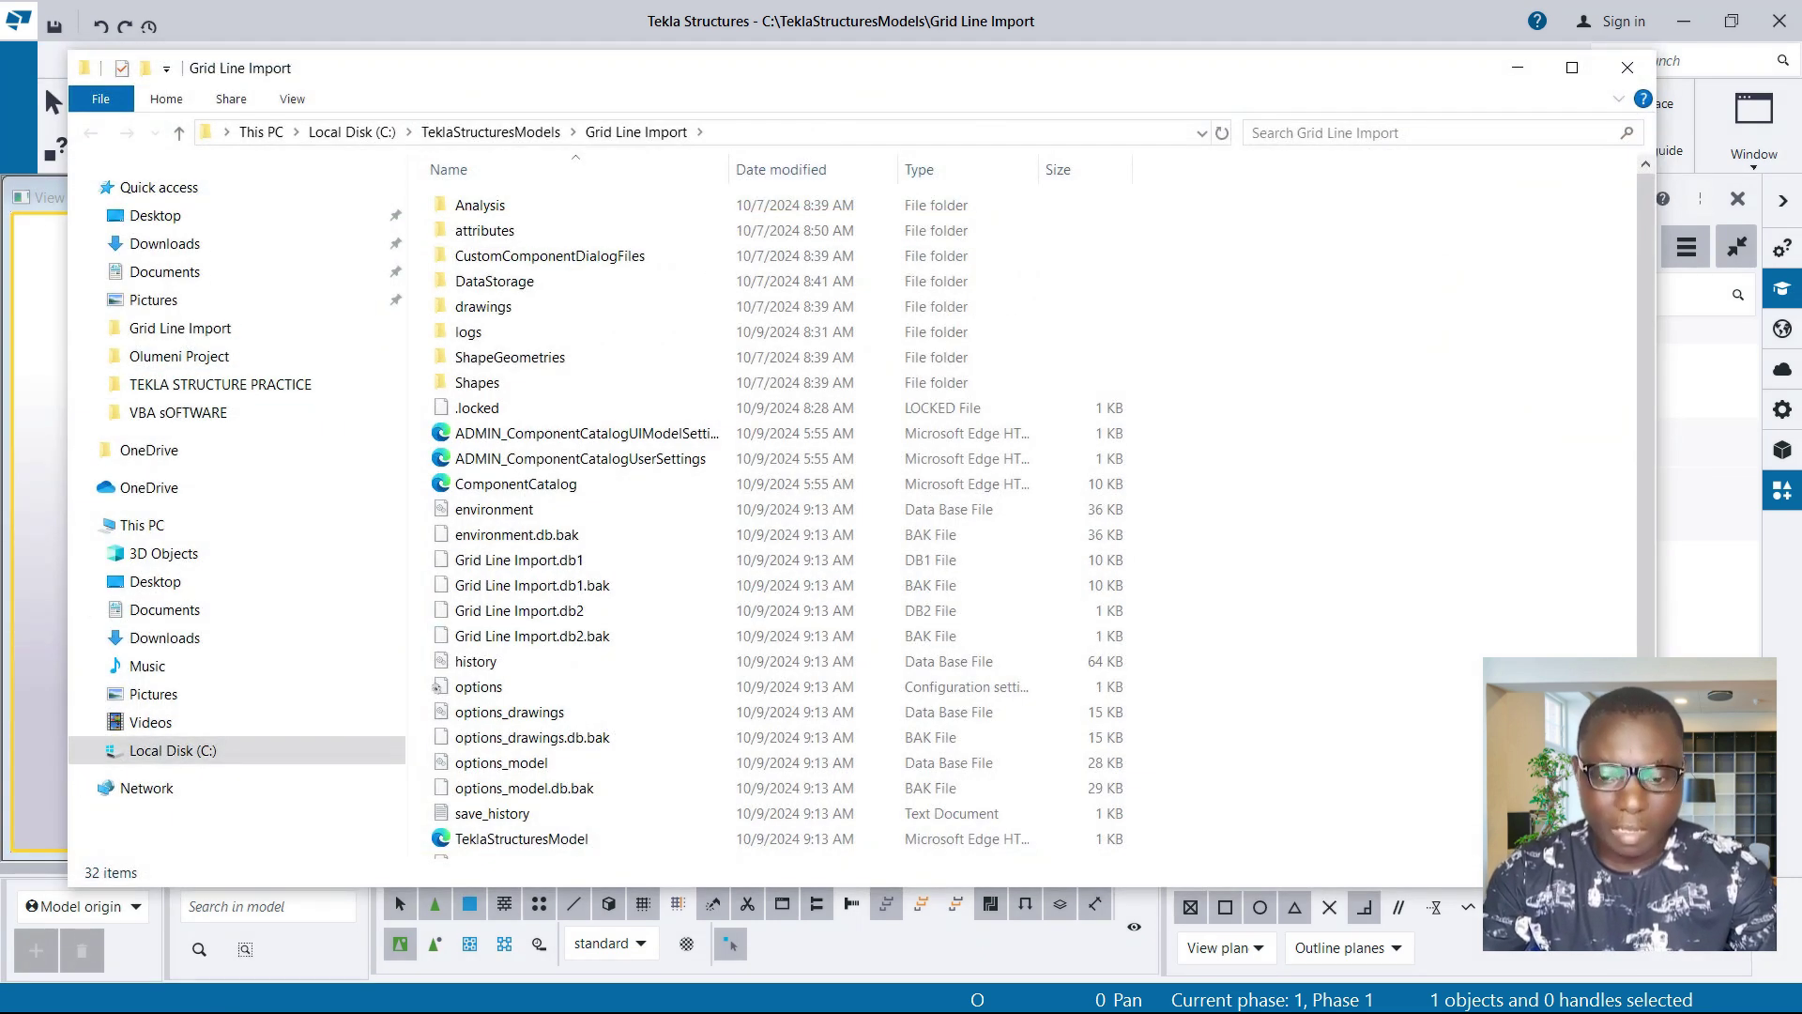
key(ctrl+v)
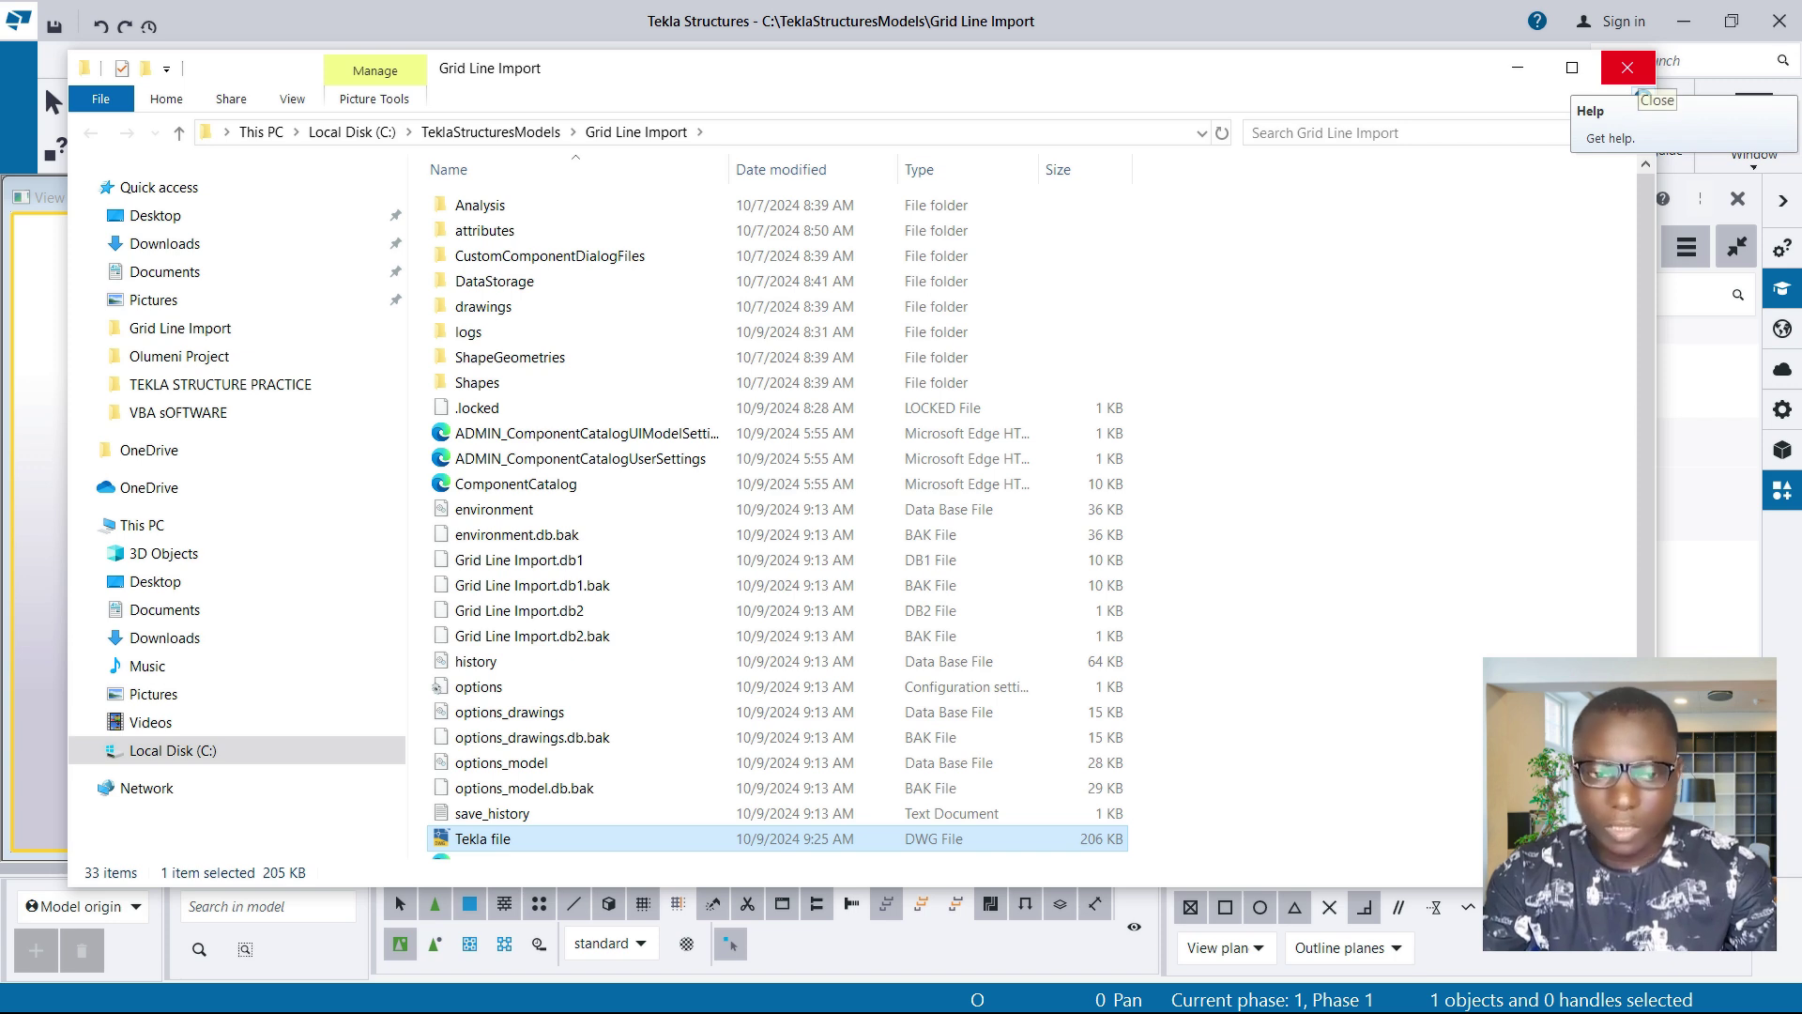
click(1631, 75)
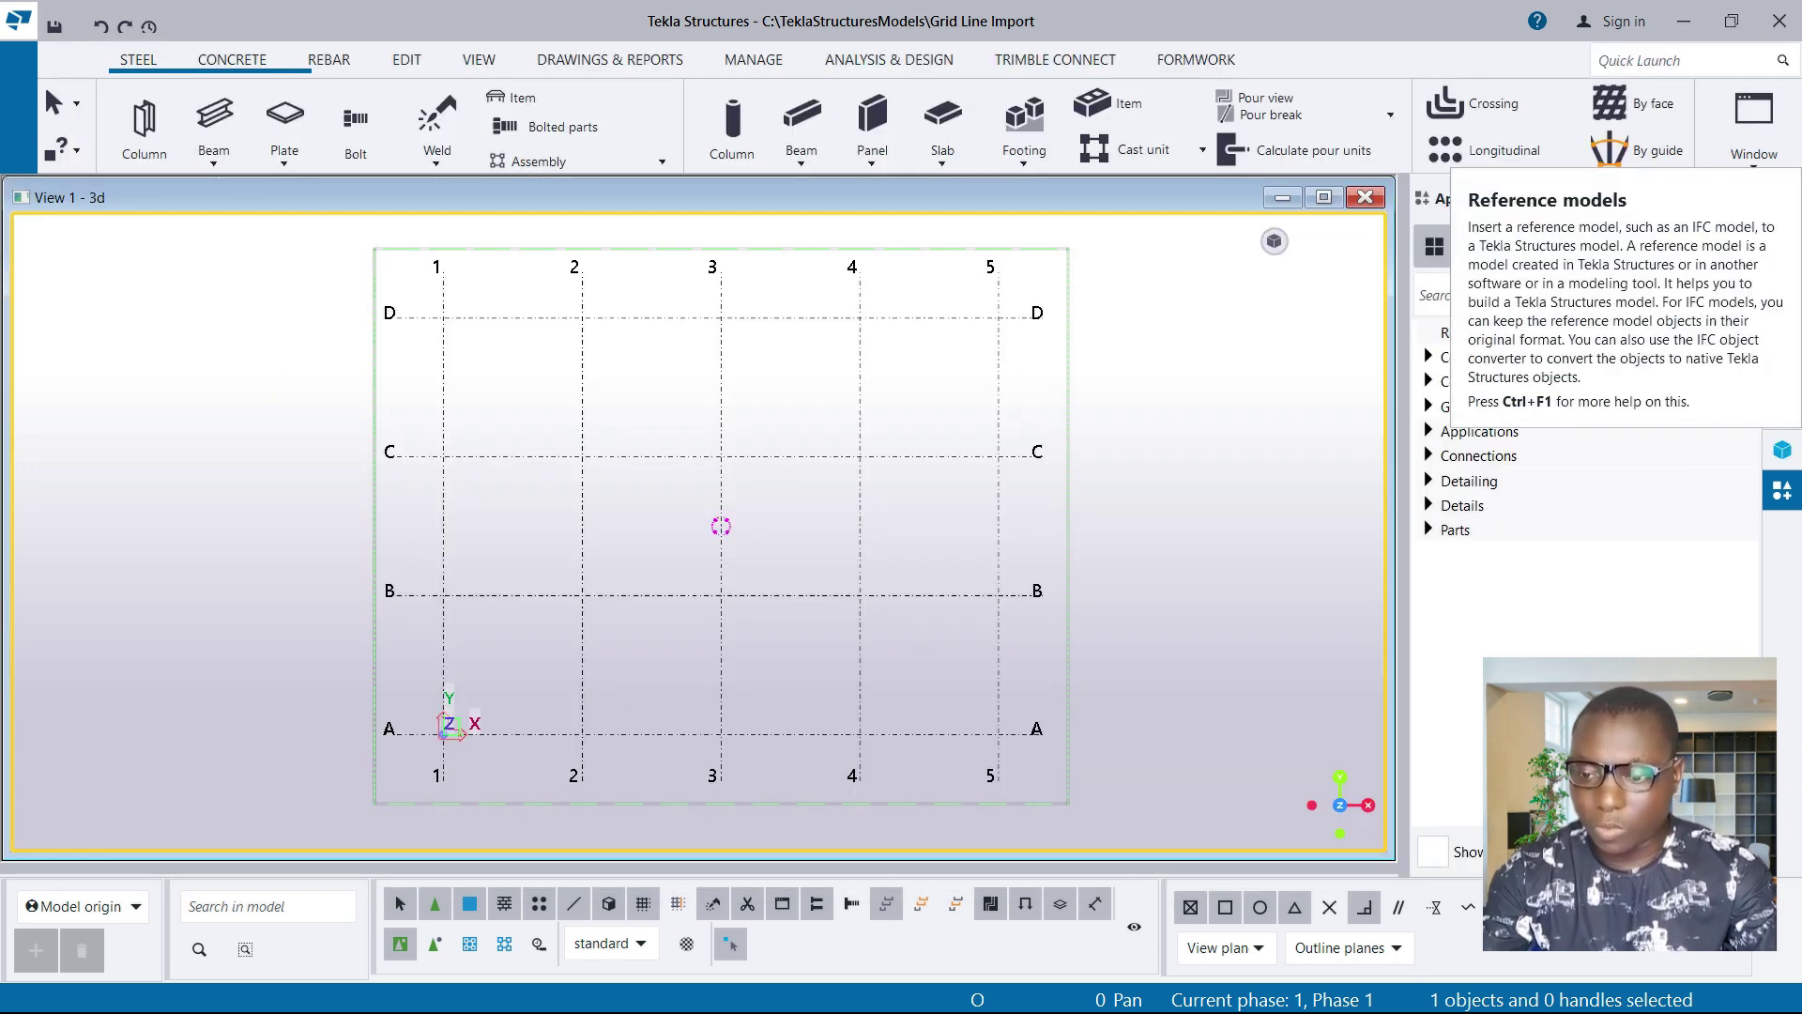
Add the Tekla file drawing as a reference model in the Default group without expanding the work area
click(1781, 450)
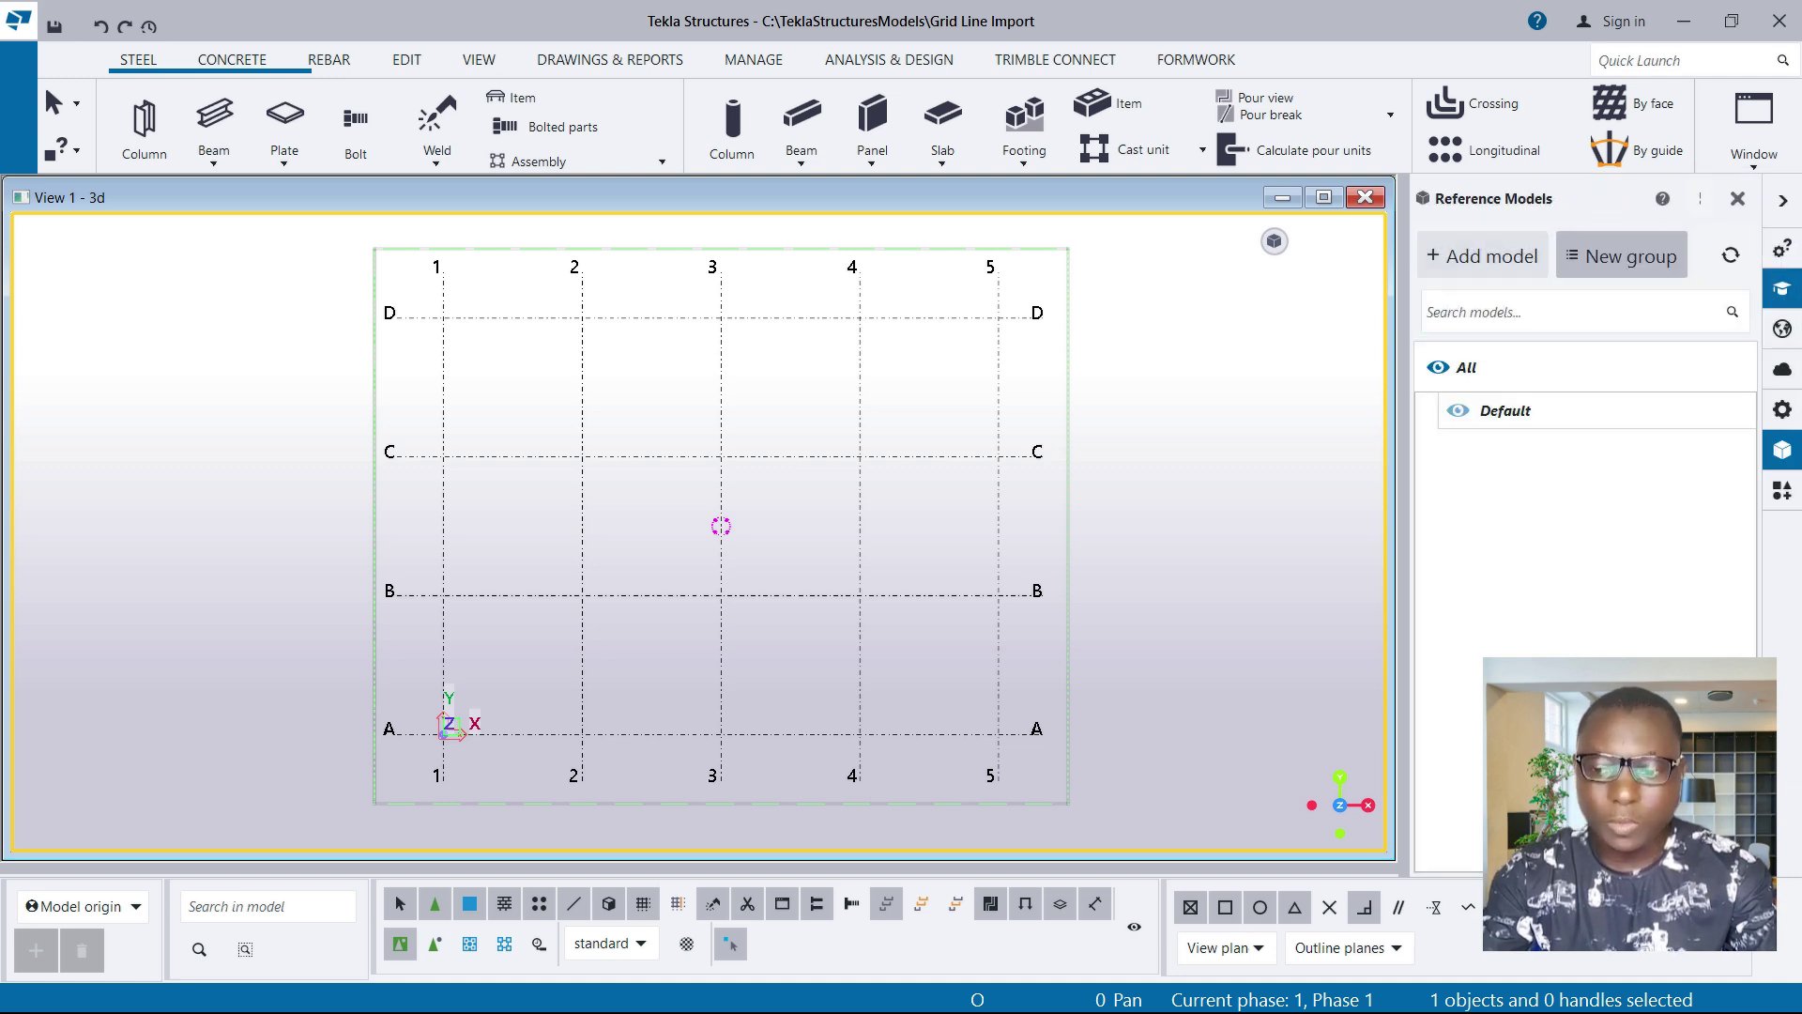
click(1483, 255)
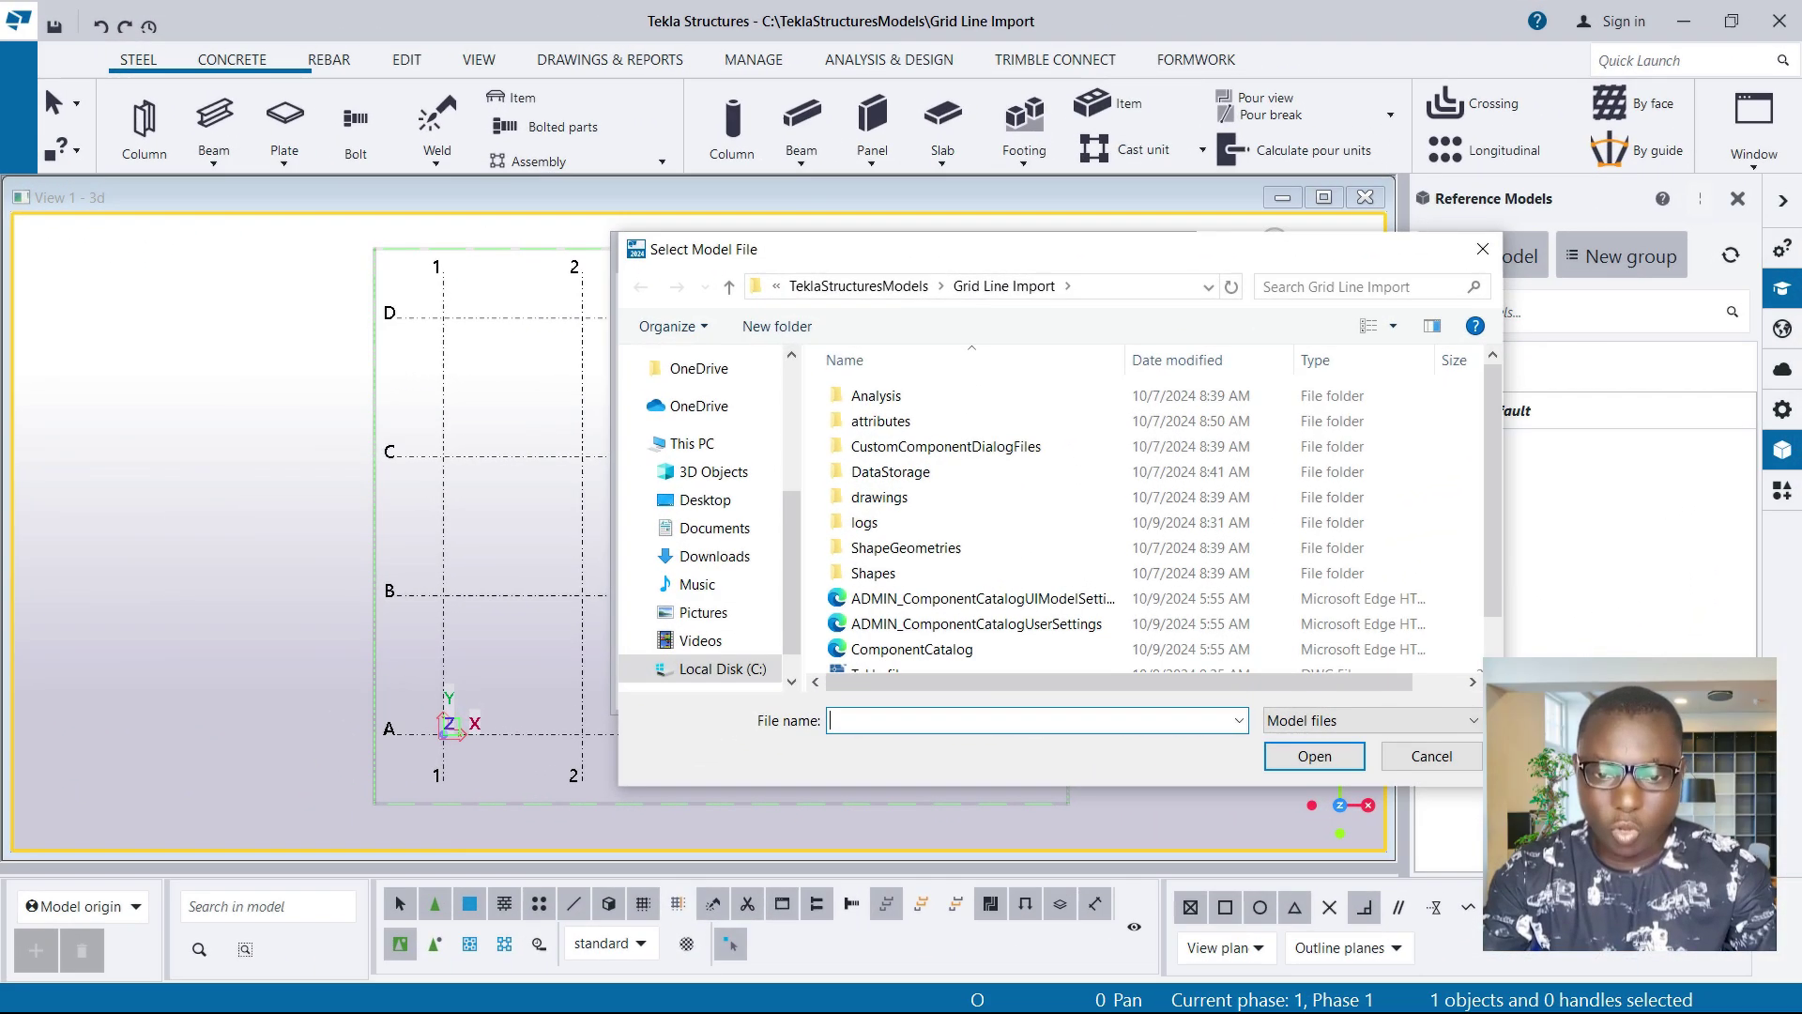
scroll(953, 458, down, 1)
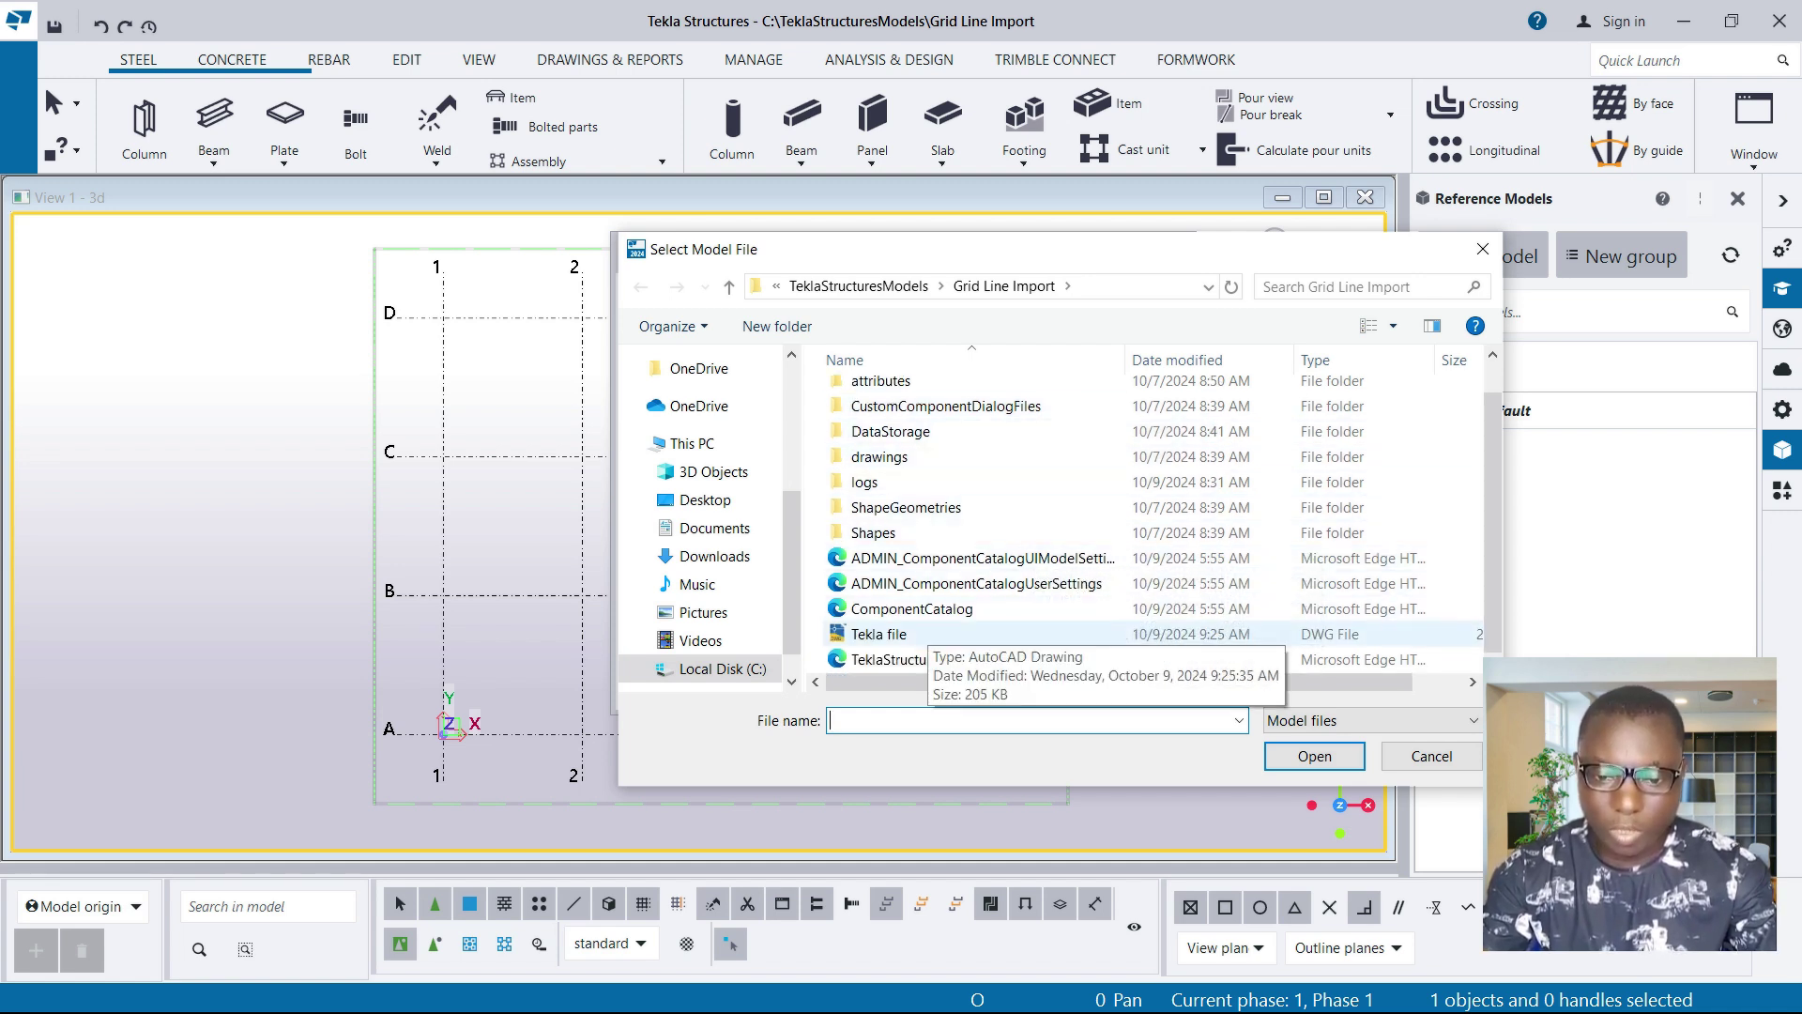
click(910, 633)
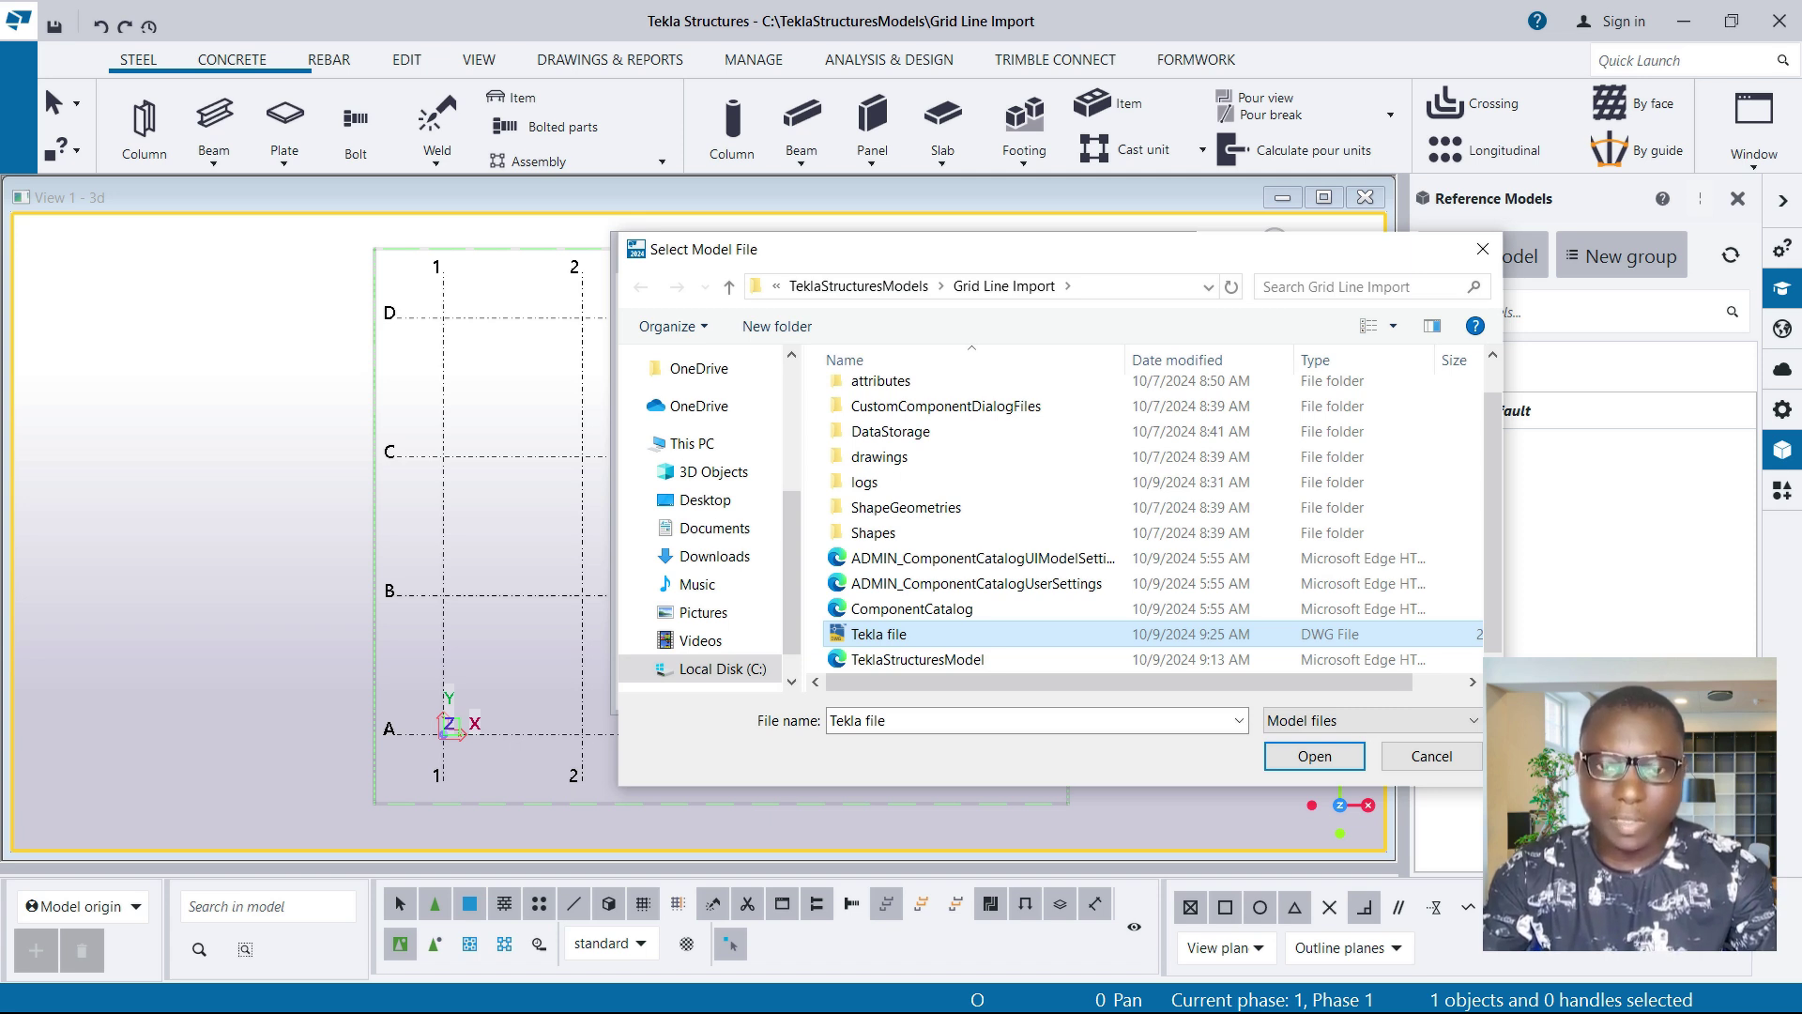
click(1315, 757)
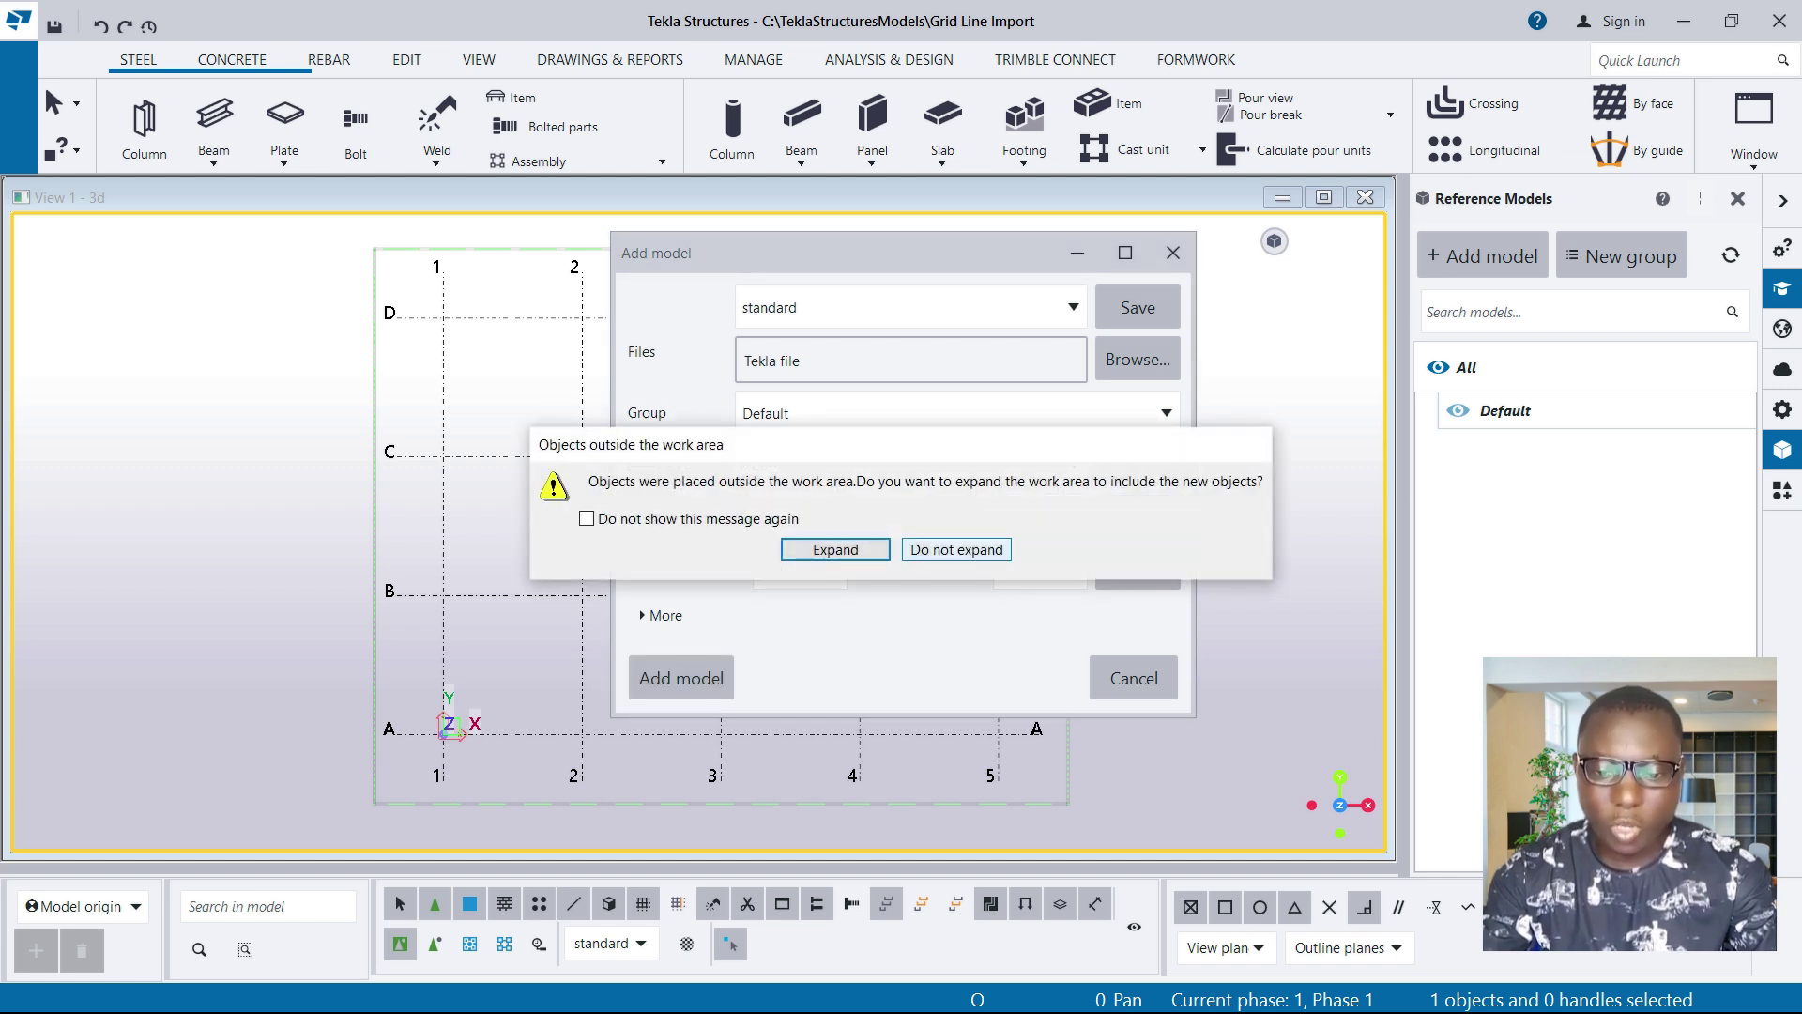
click(956, 549)
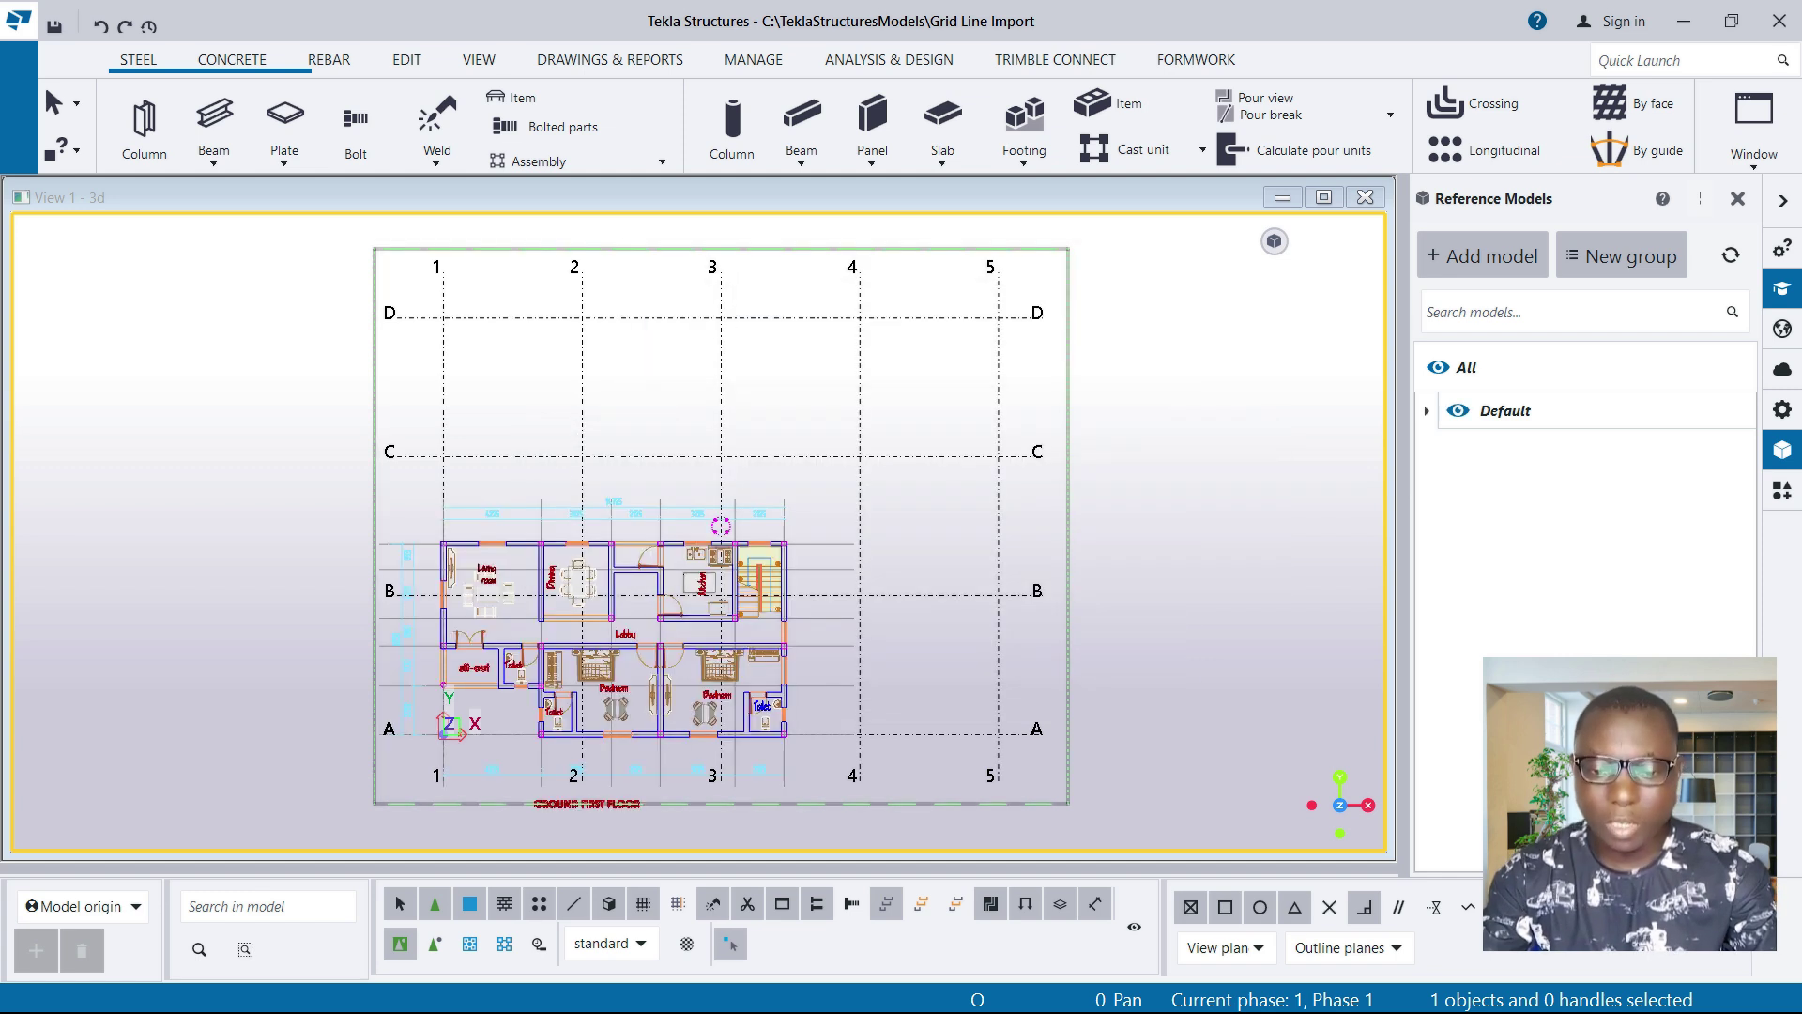
With direct modification on, move grid line 5 onto the building's outer wall beside the staircase
scroll(495, 722, up, 5)
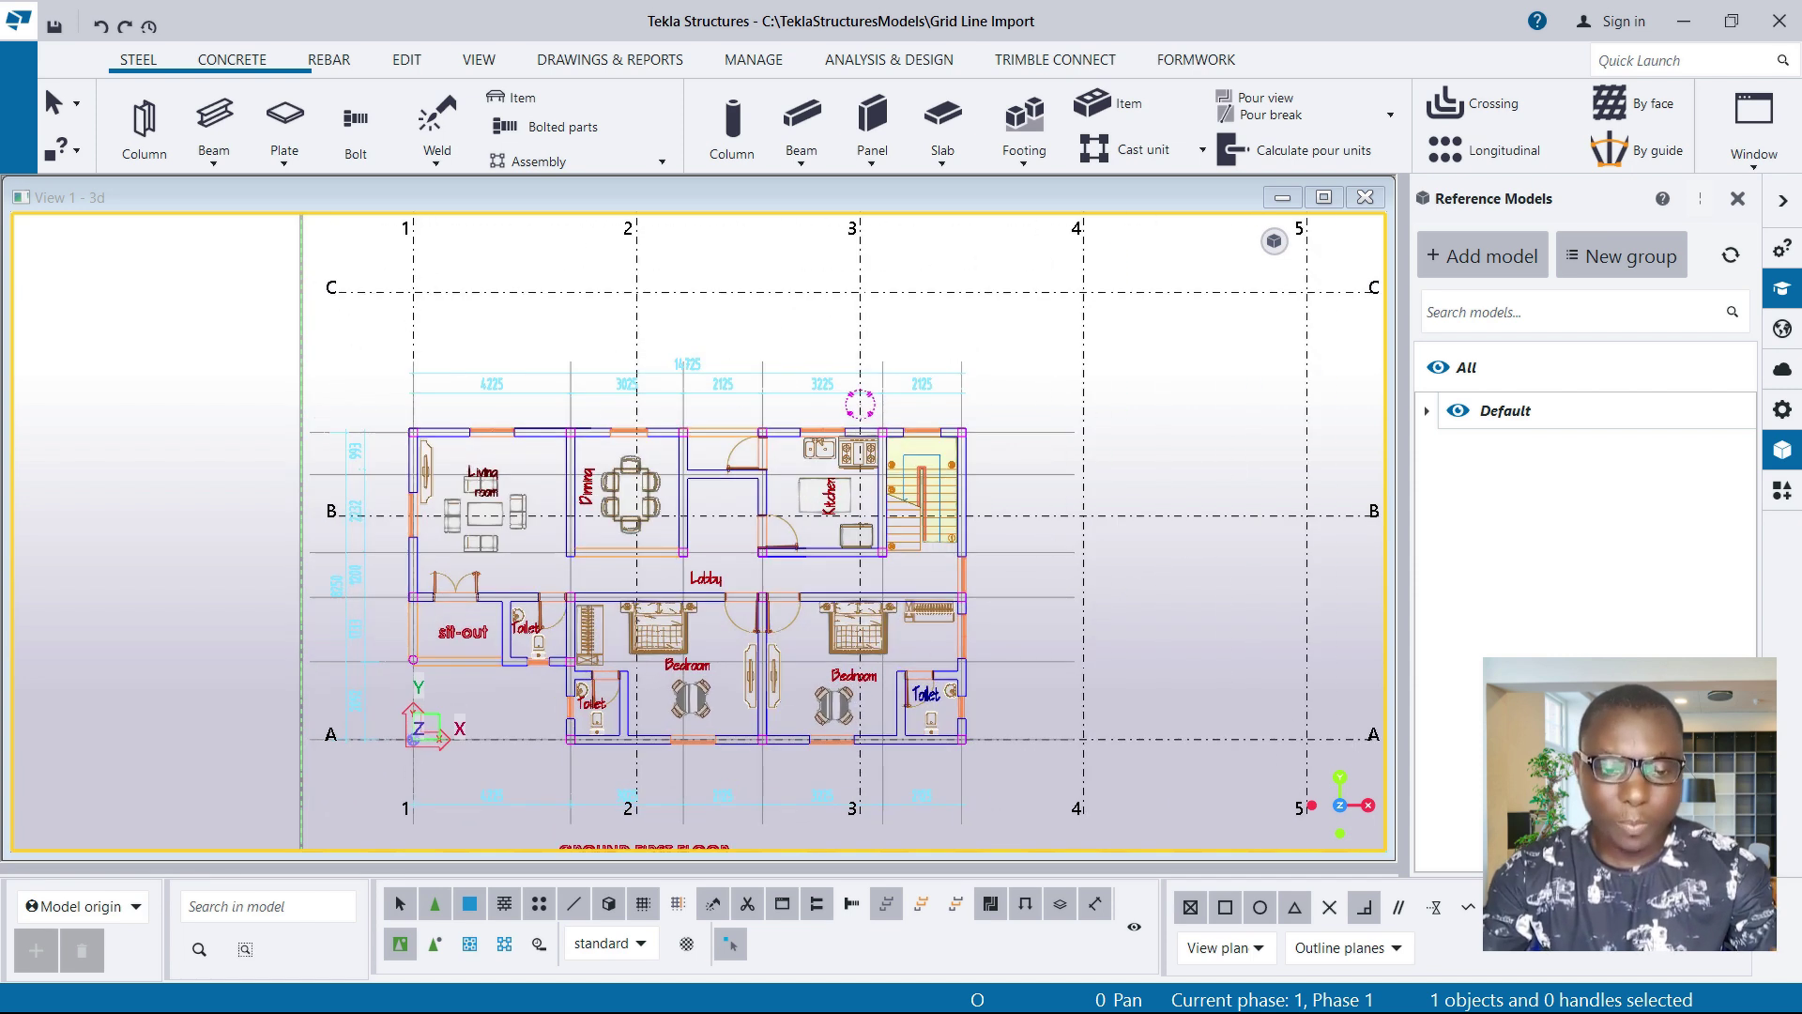
scroll(694, 463, down, 3)
scroll(566, 578, up, 4)
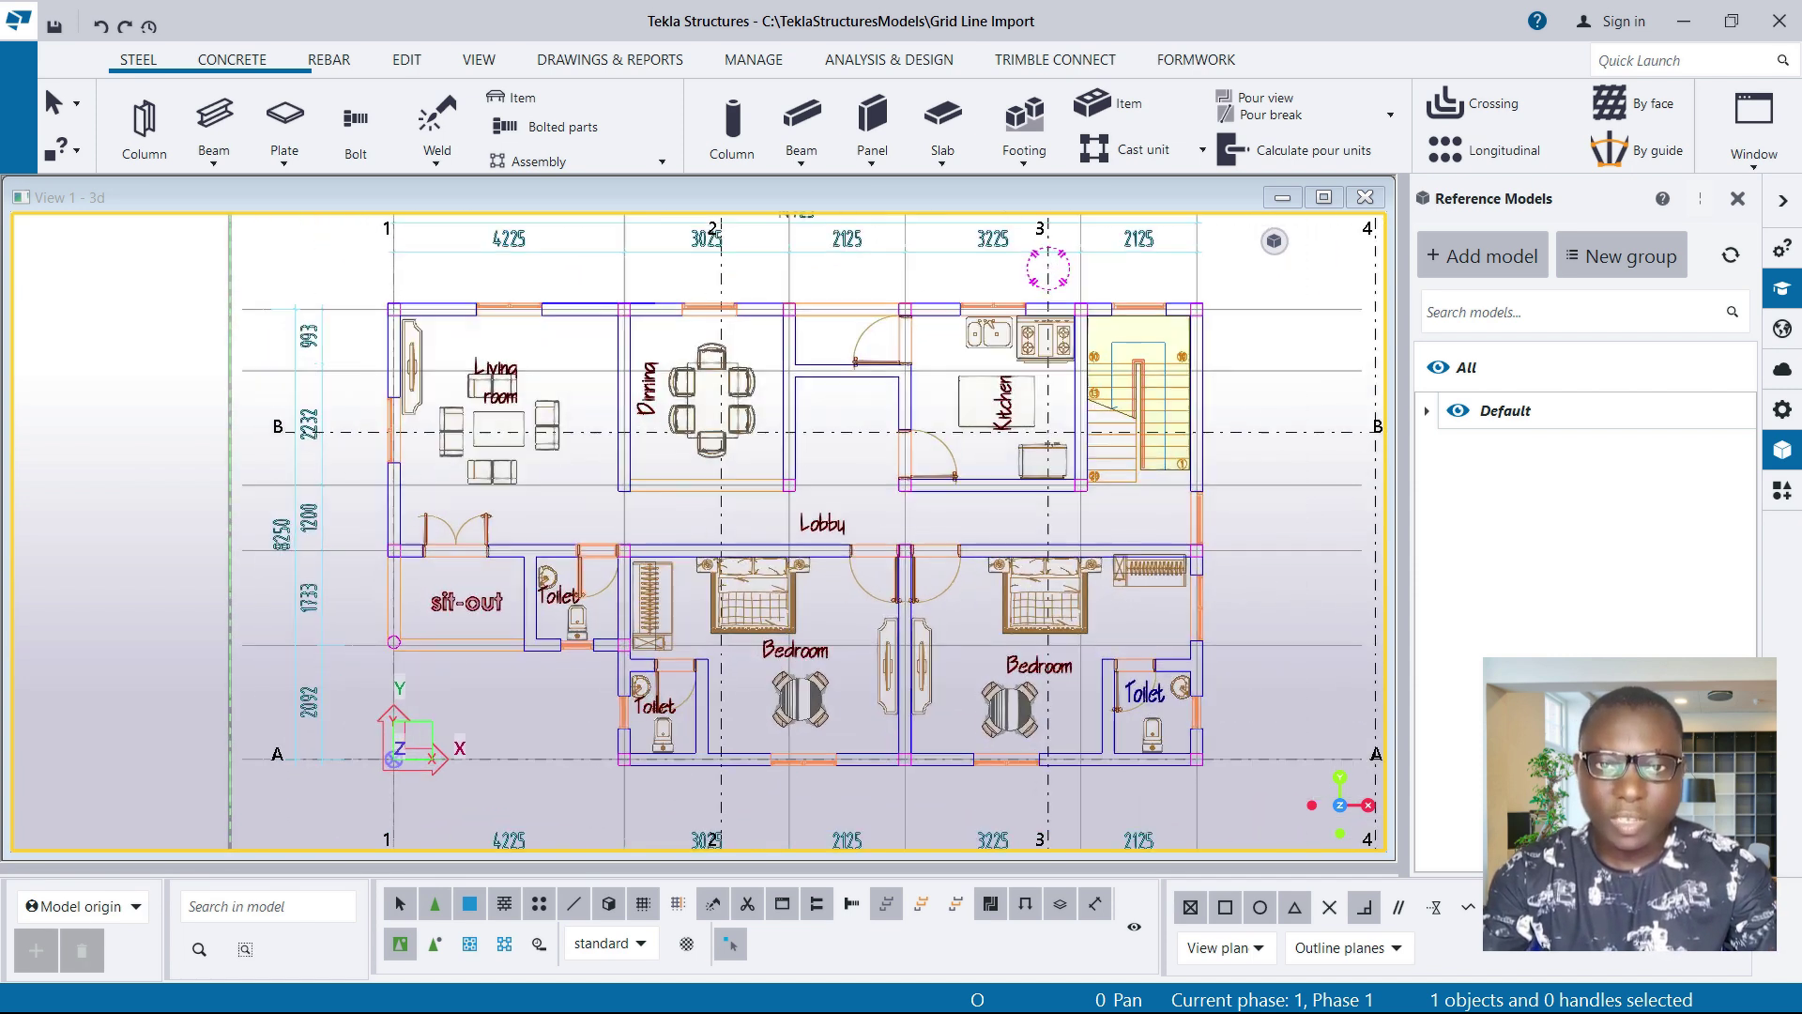
scroll(661, 544, down, 3)
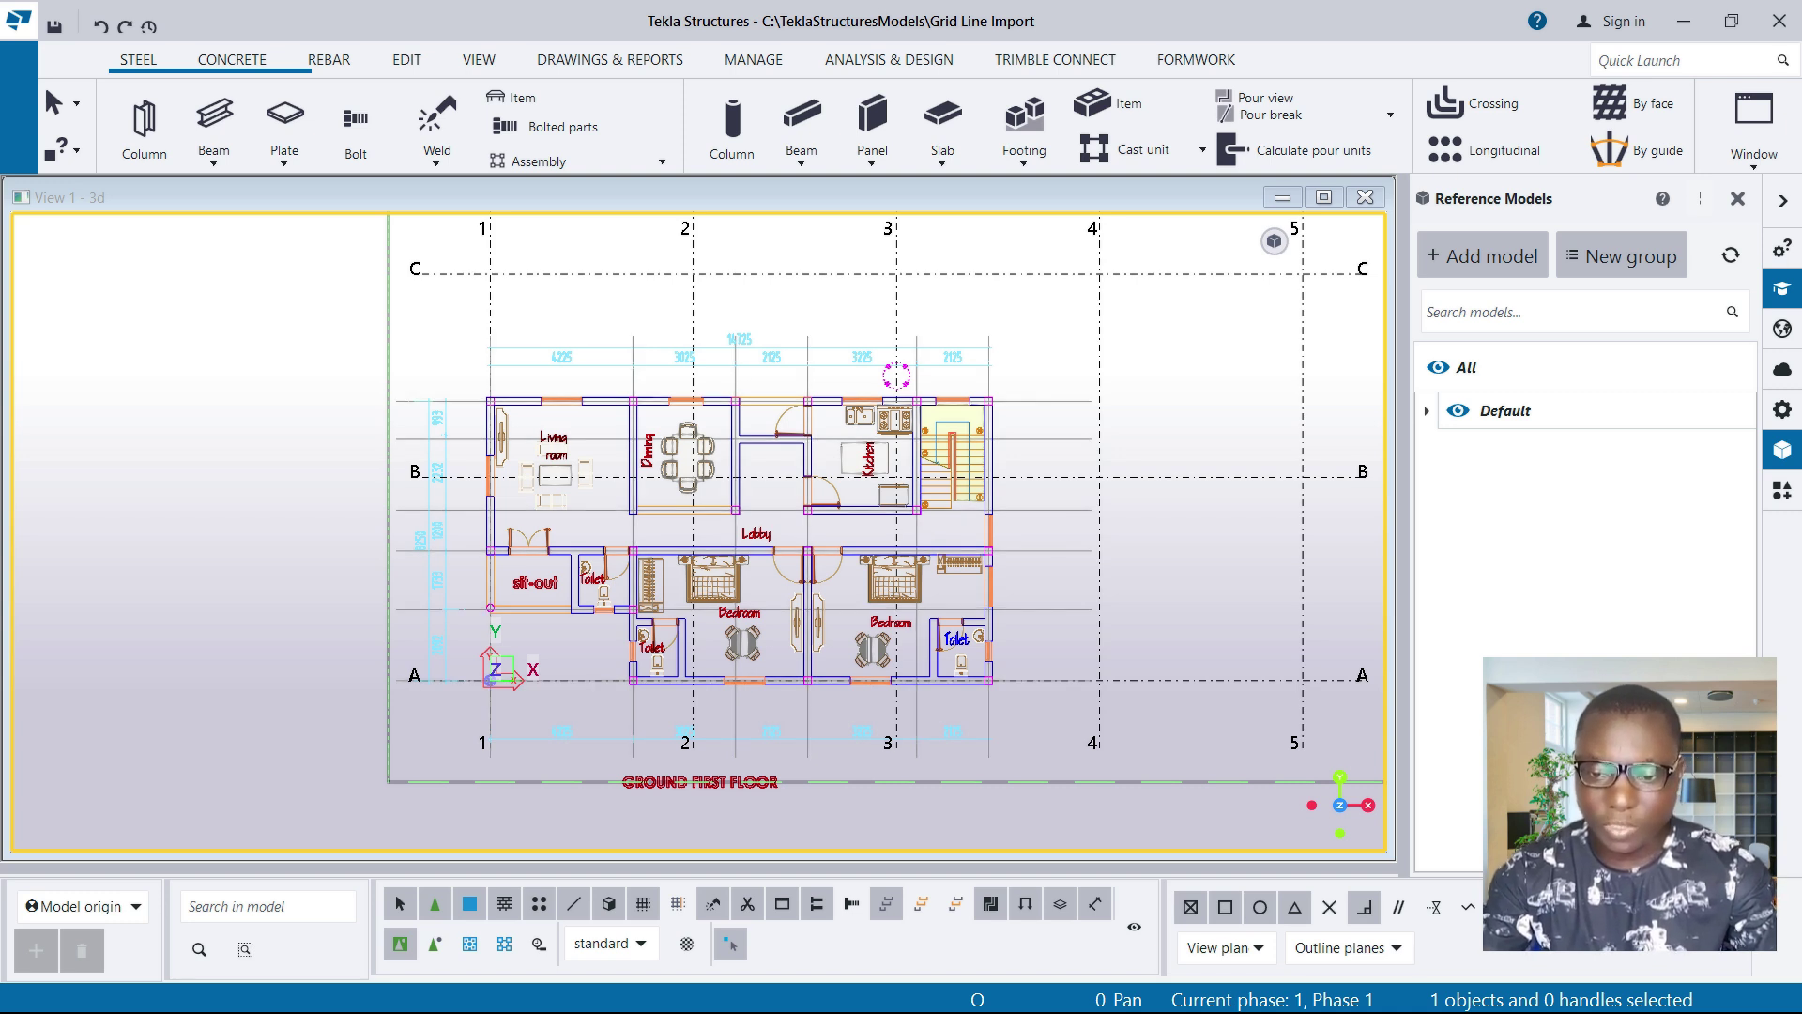
scroll(957, 720, up, 1)
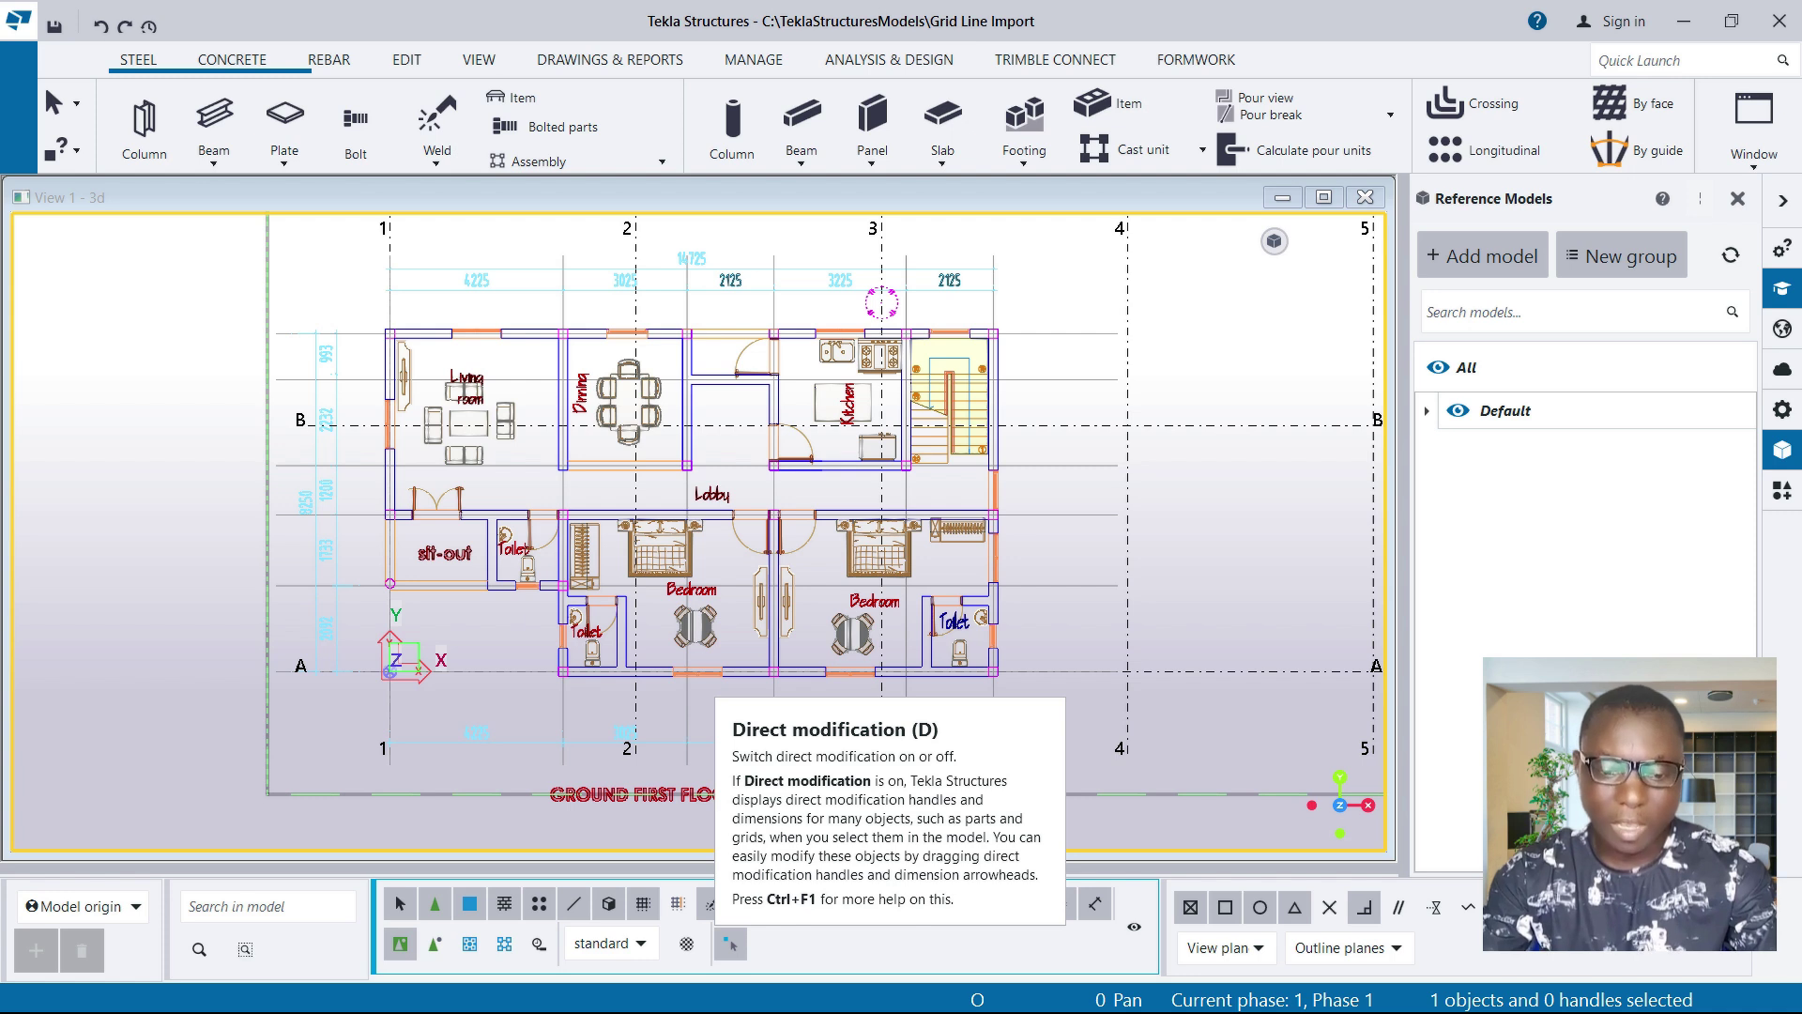
click(730, 943)
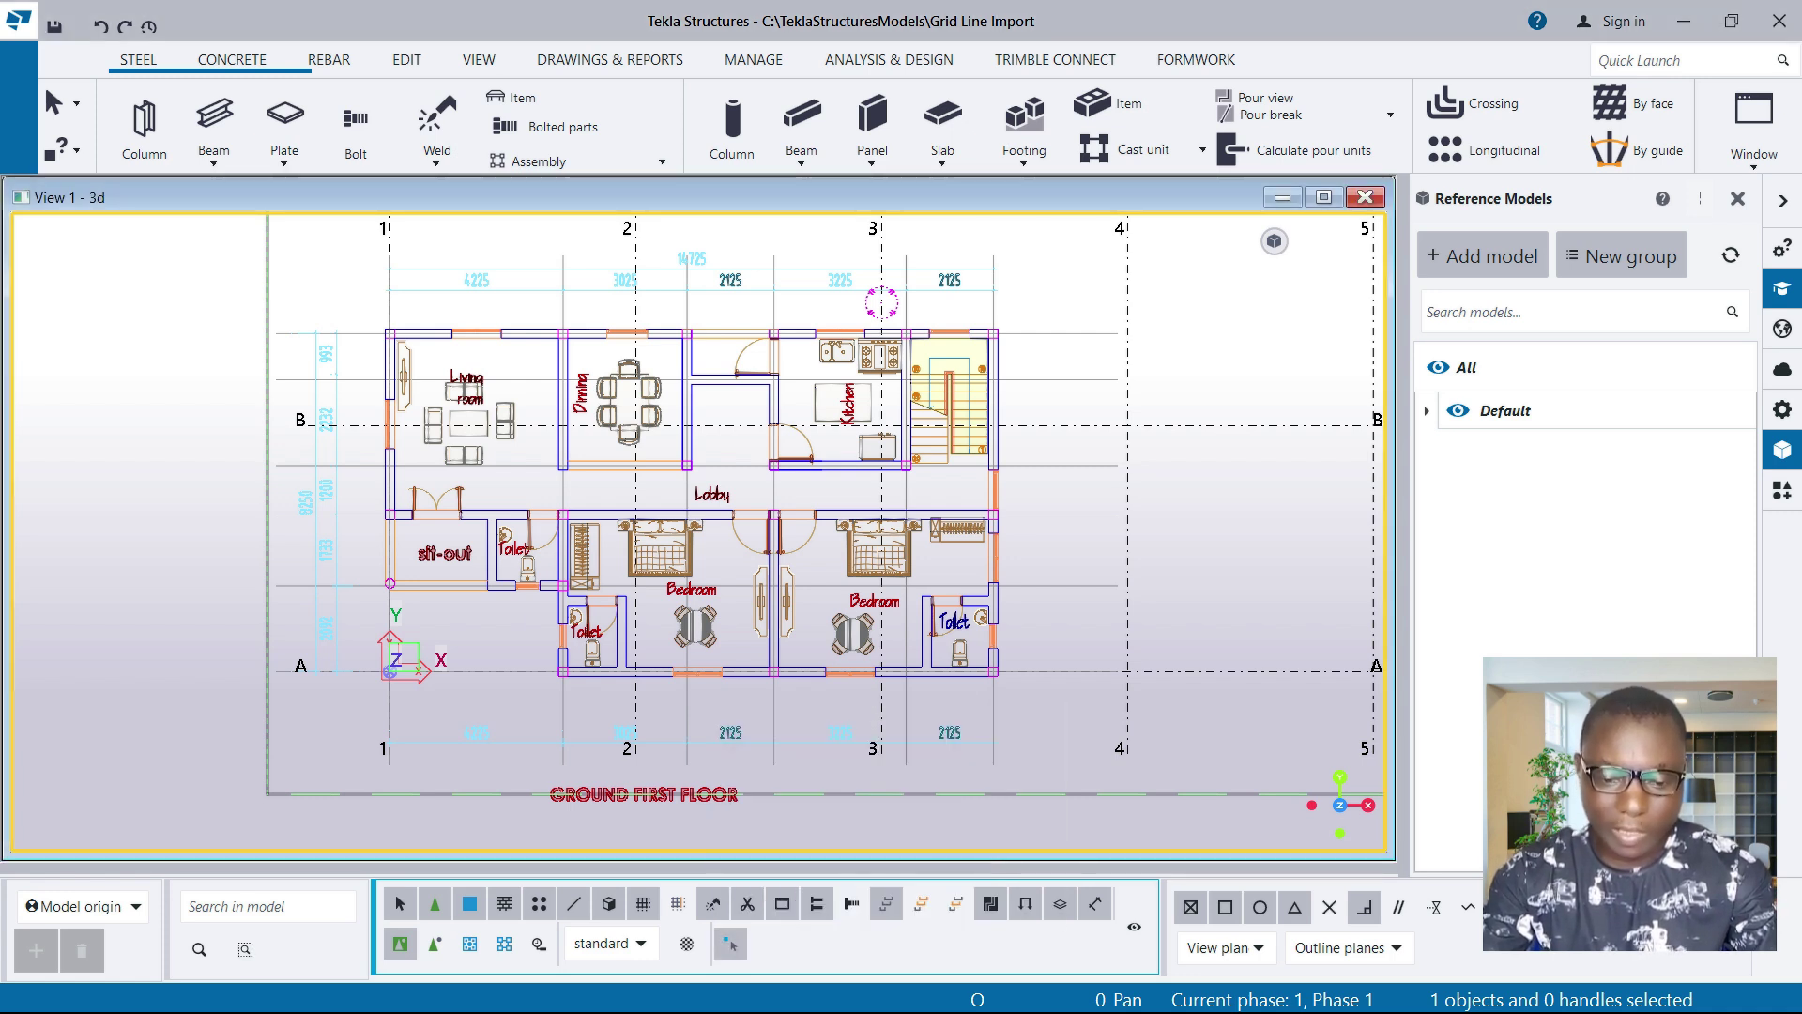
scroll(341, 675, down, 1)
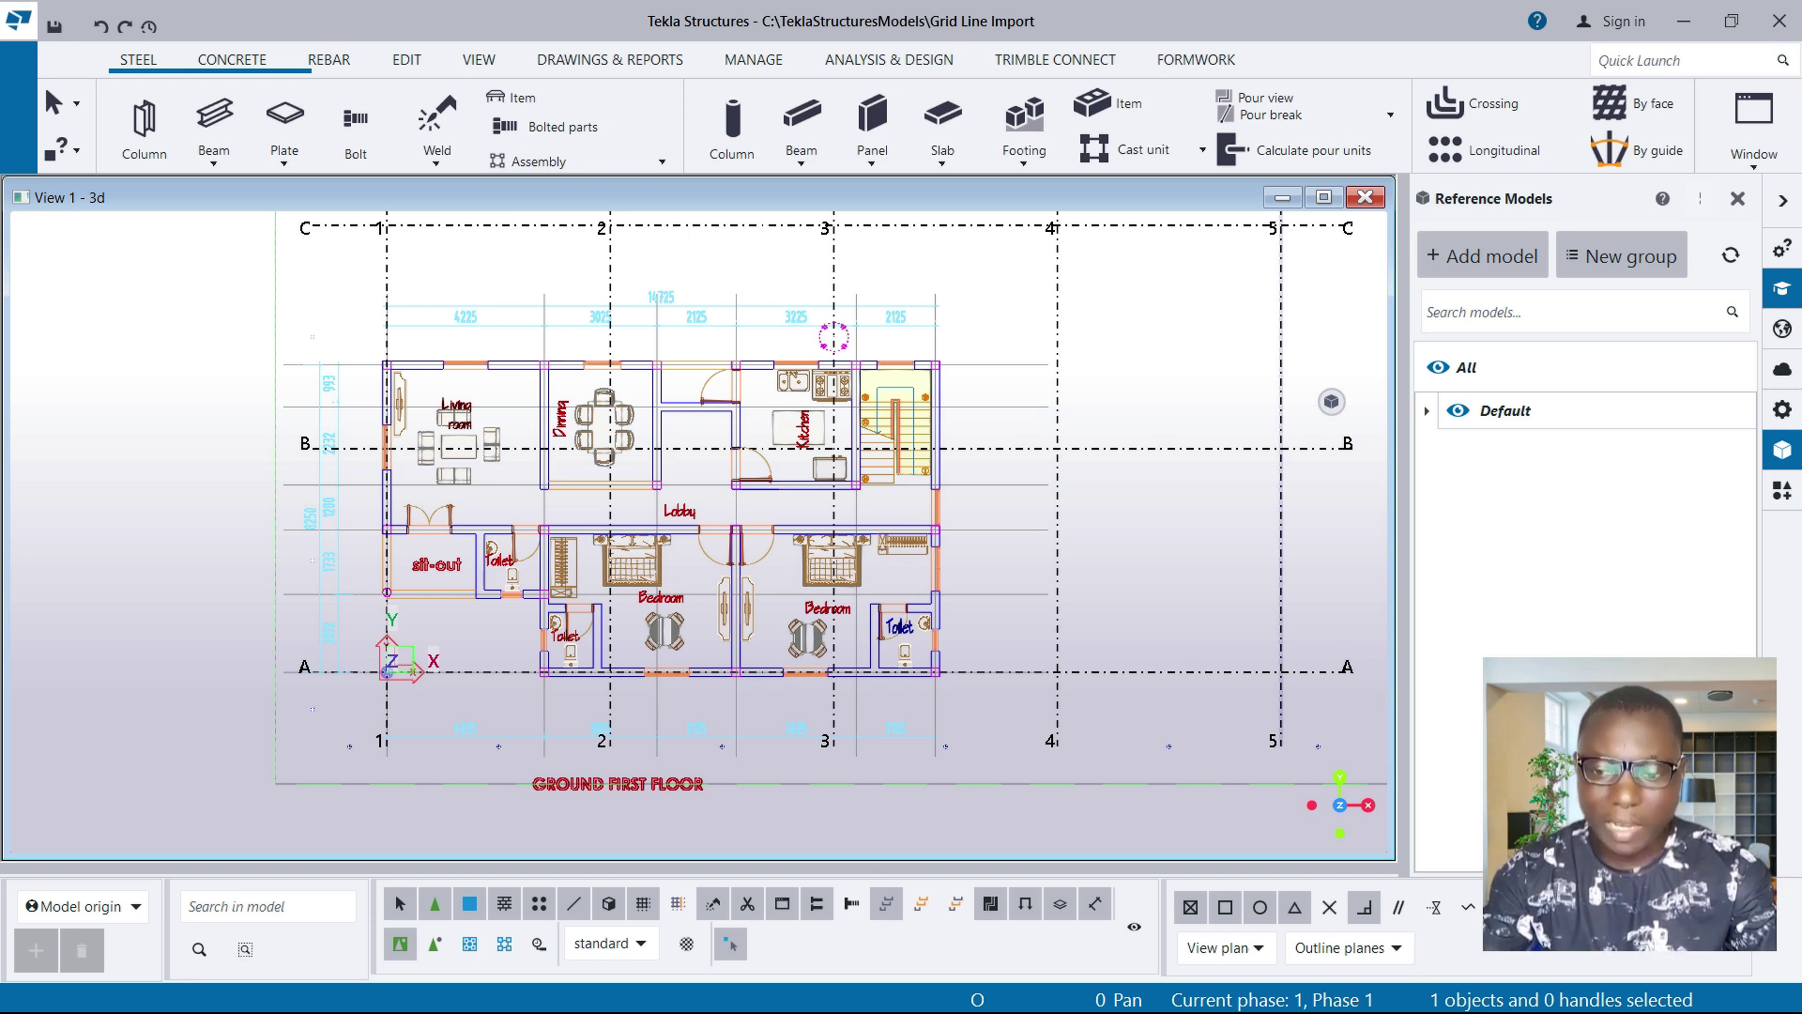
drag(1280, 373, 1170, 373)
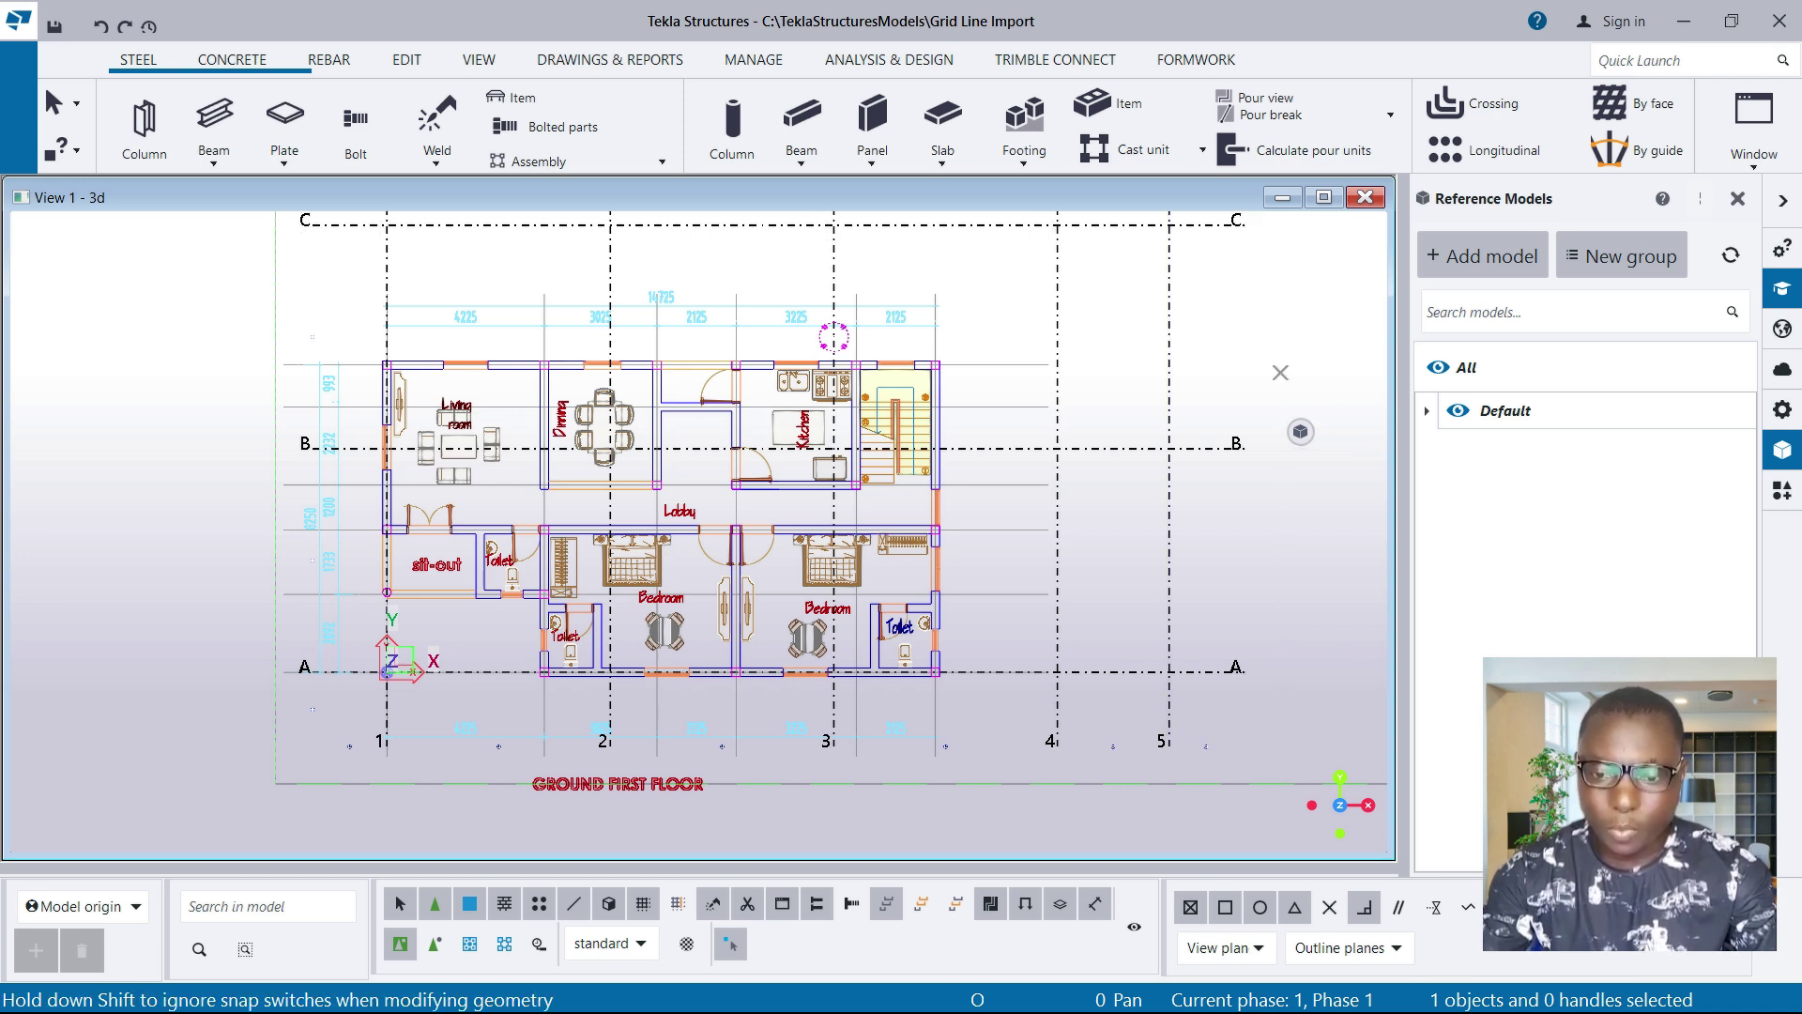
scroll(951, 370, up, 2)
drag(1263, 363, 922, 369)
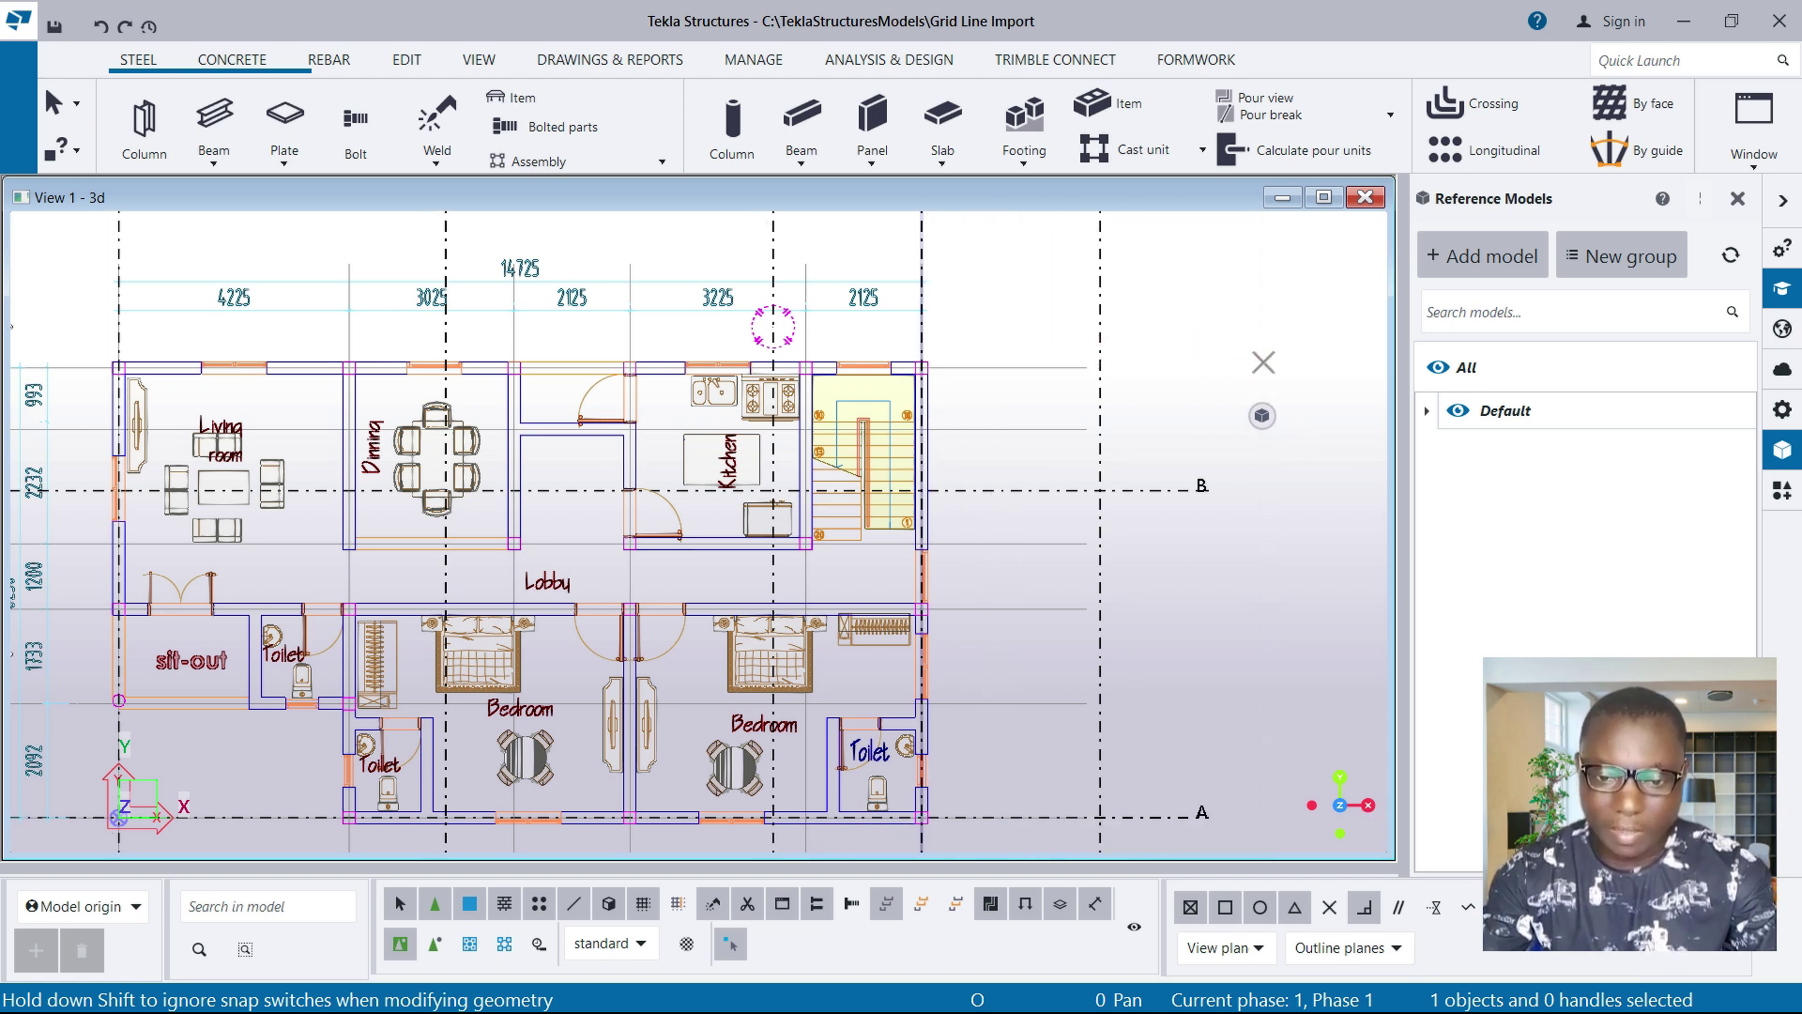
Move the grid line remaining outside the building onto the wall between the kitchen and the staircase
scroll(912, 344, up, 3)
scroll(1007, 301, down, 1)
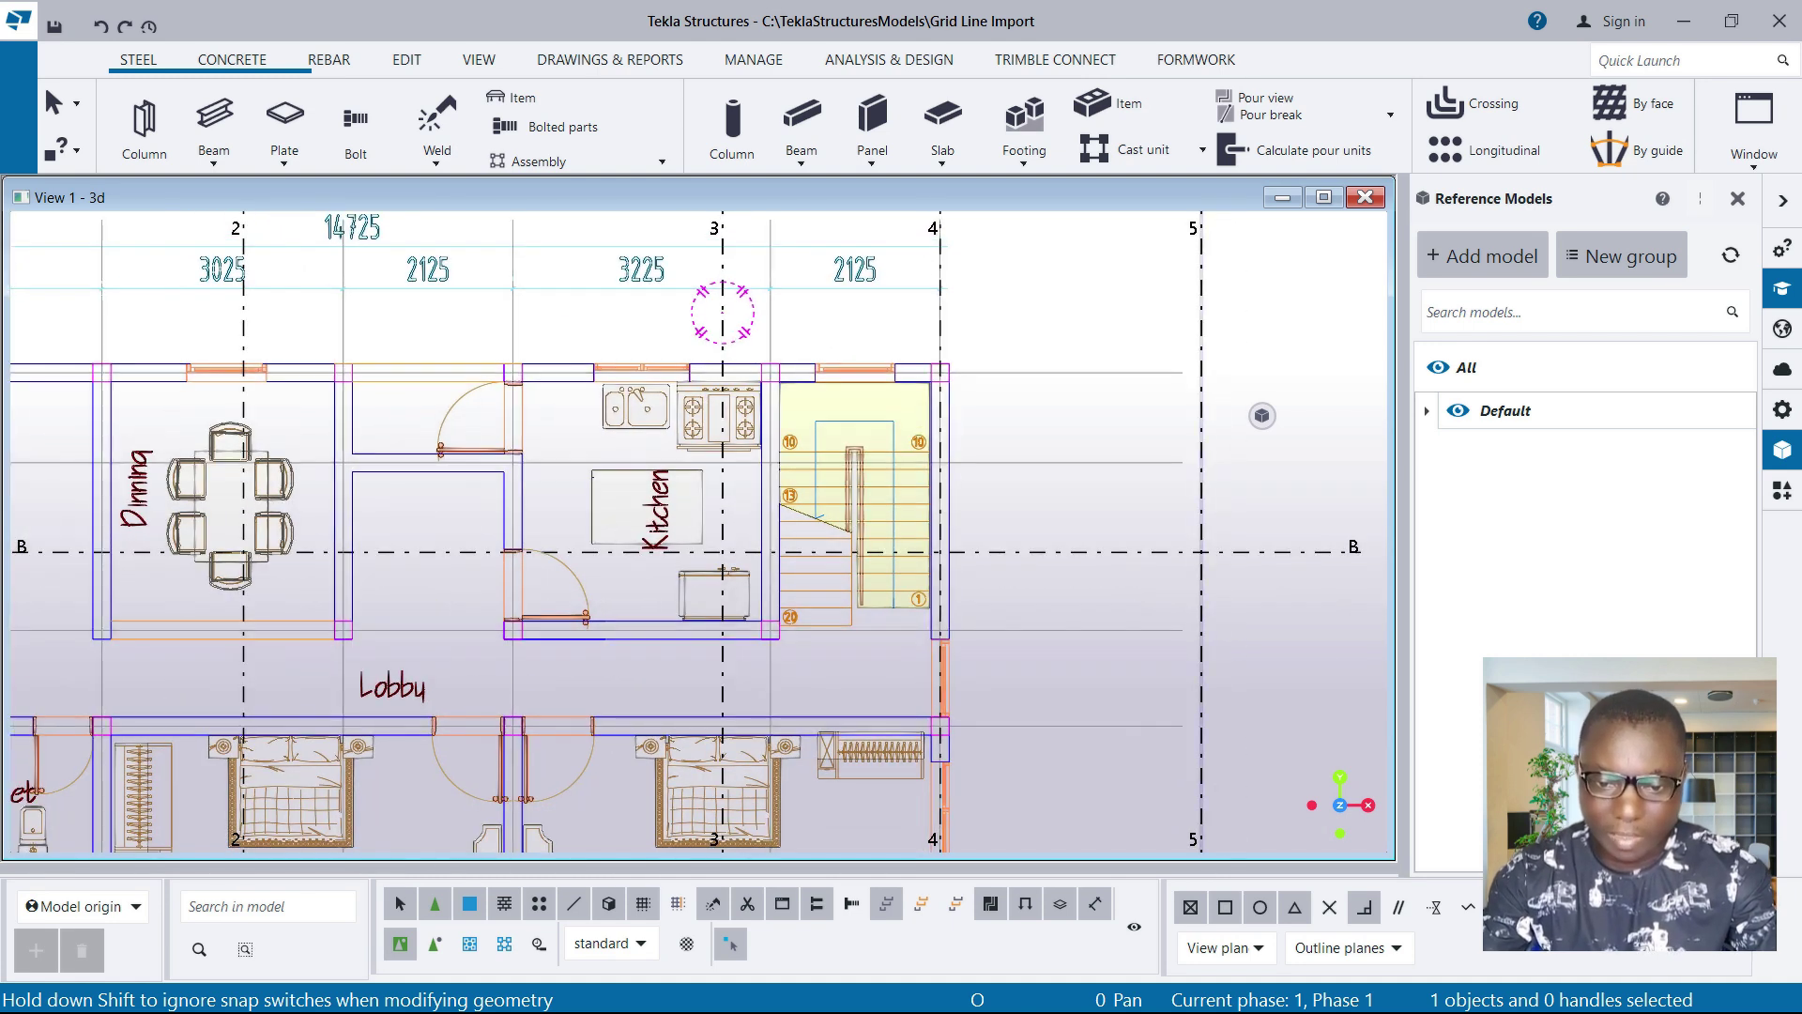
drag(1202, 446, 769, 383)
scroll(1127, 311, down, 2)
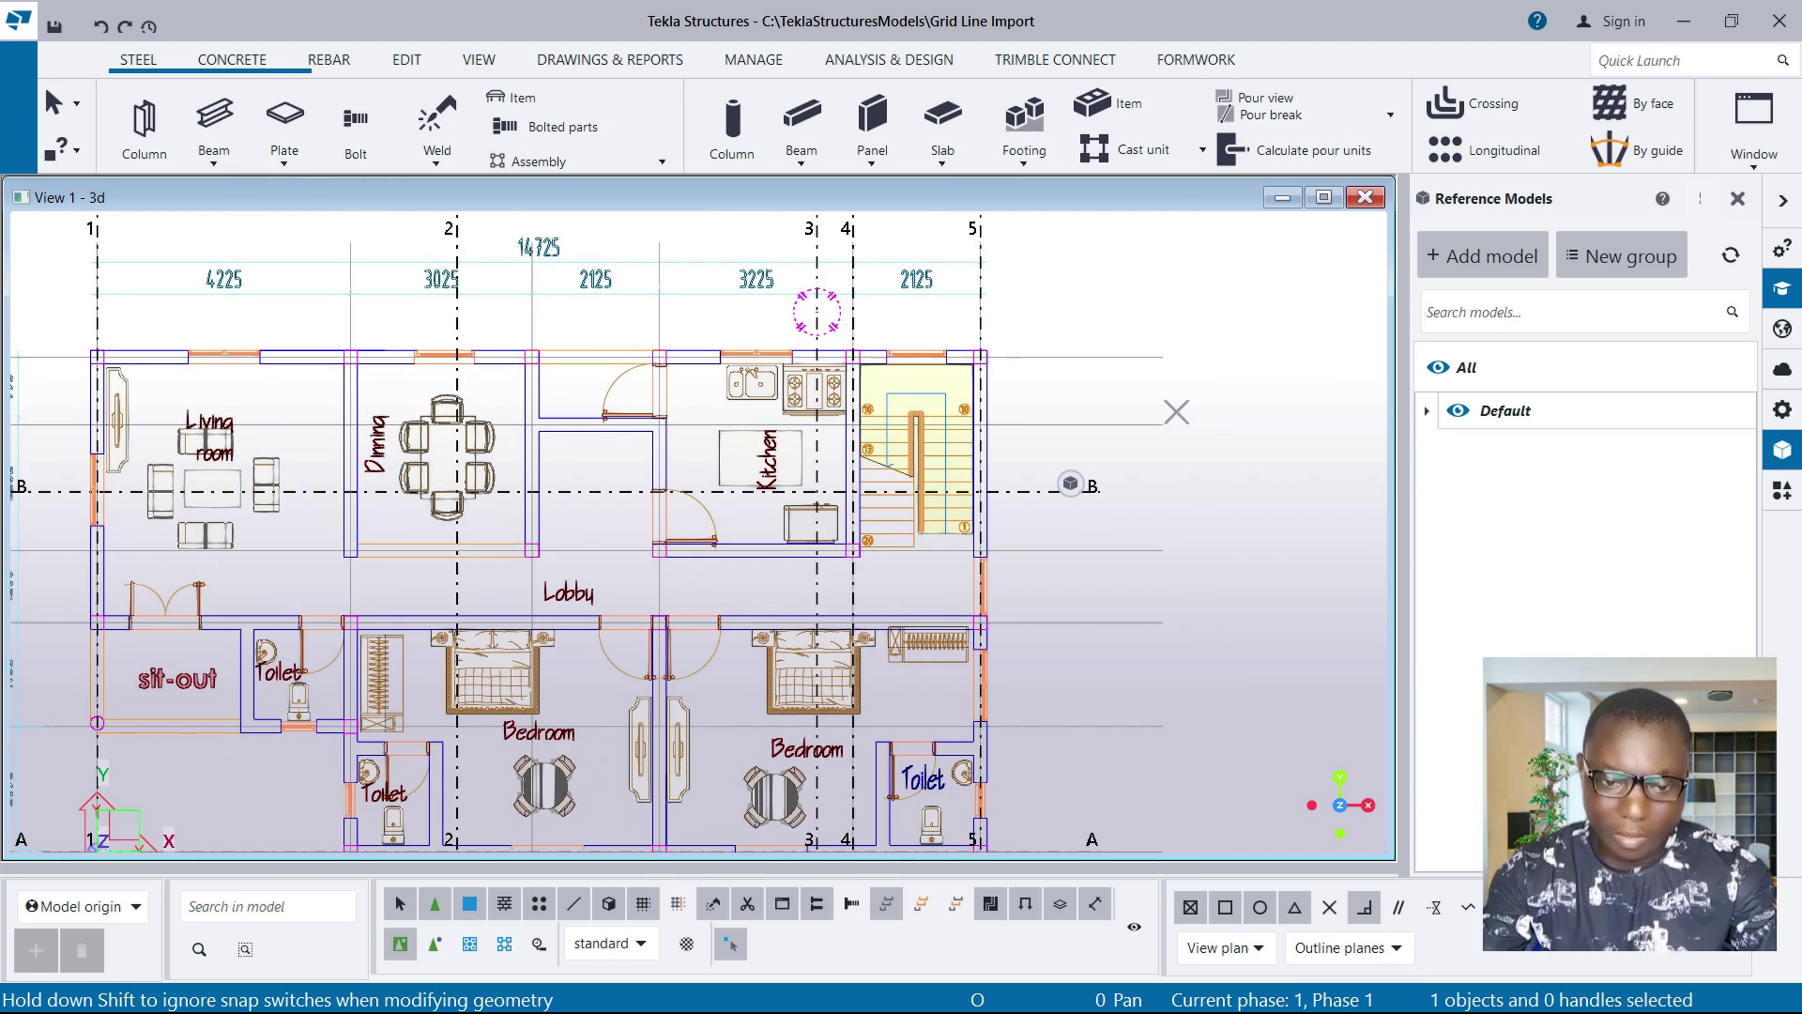
Move grid line 3 onto the kitchen wall opposite the staircase
scroll(1126, 311, down, 2)
scroll(841, 225, up, 1)
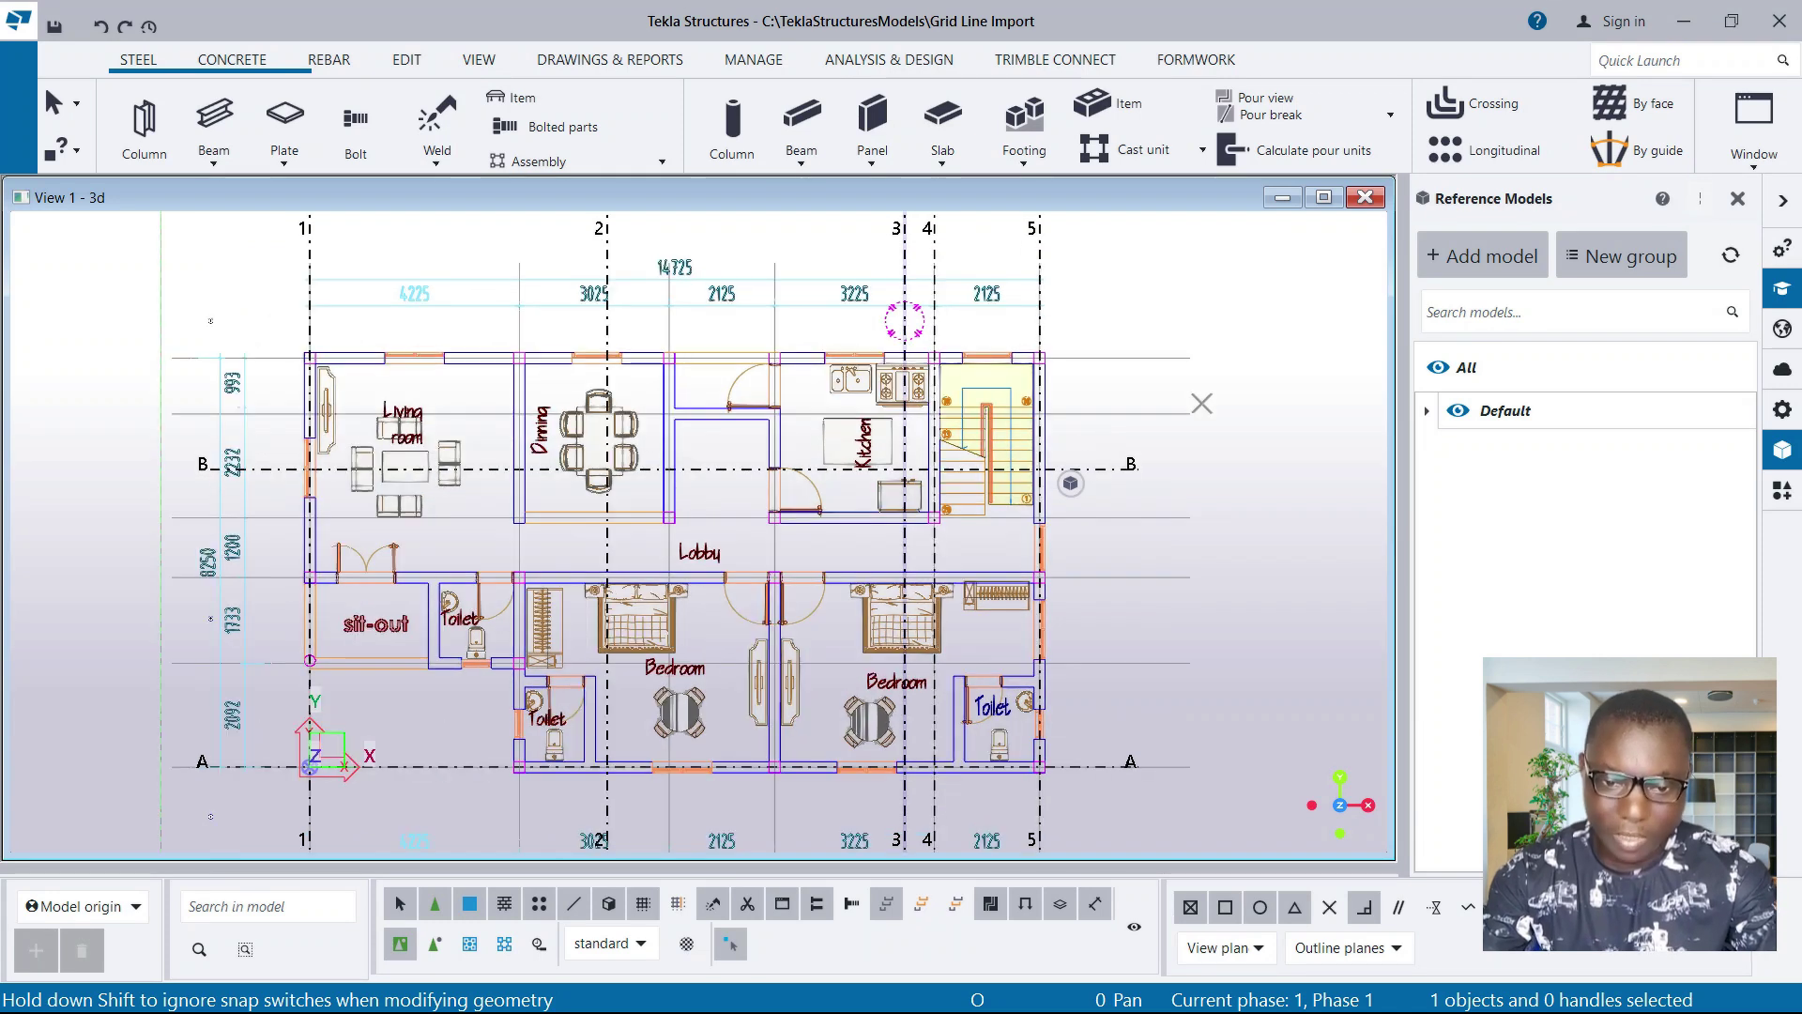
scroll(904, 321, up, 2)
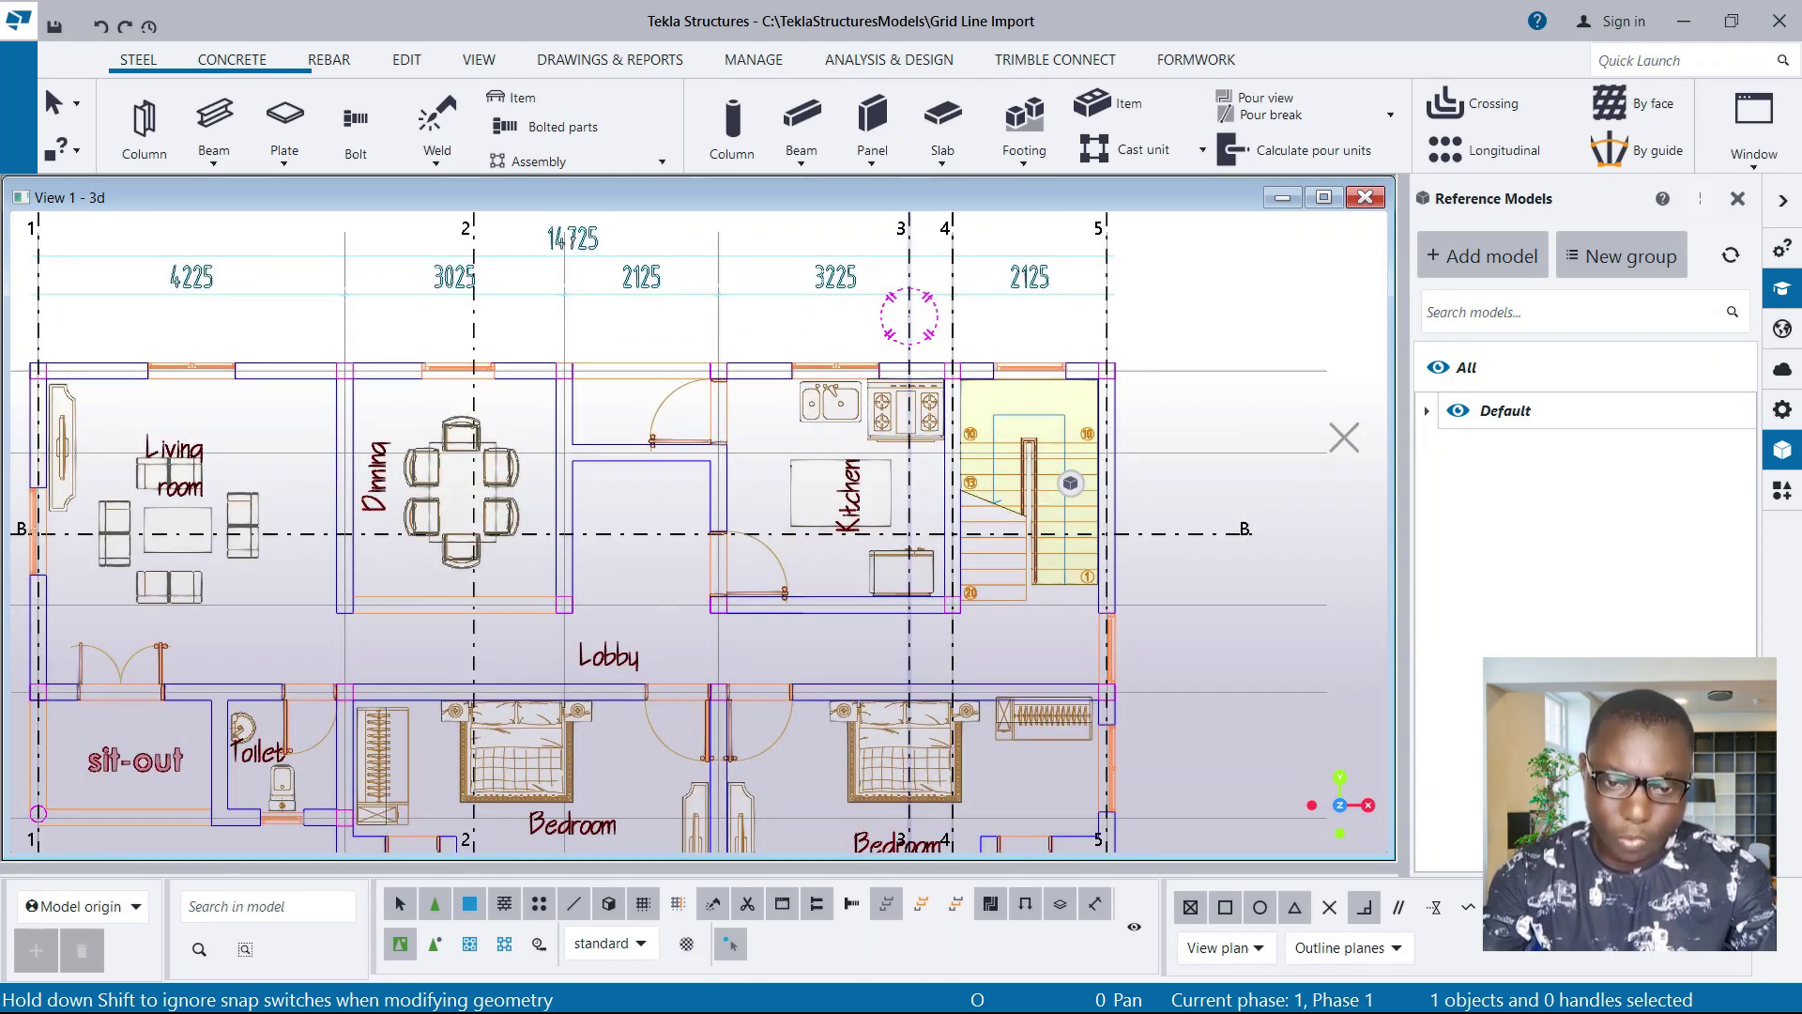
click(720, 356)
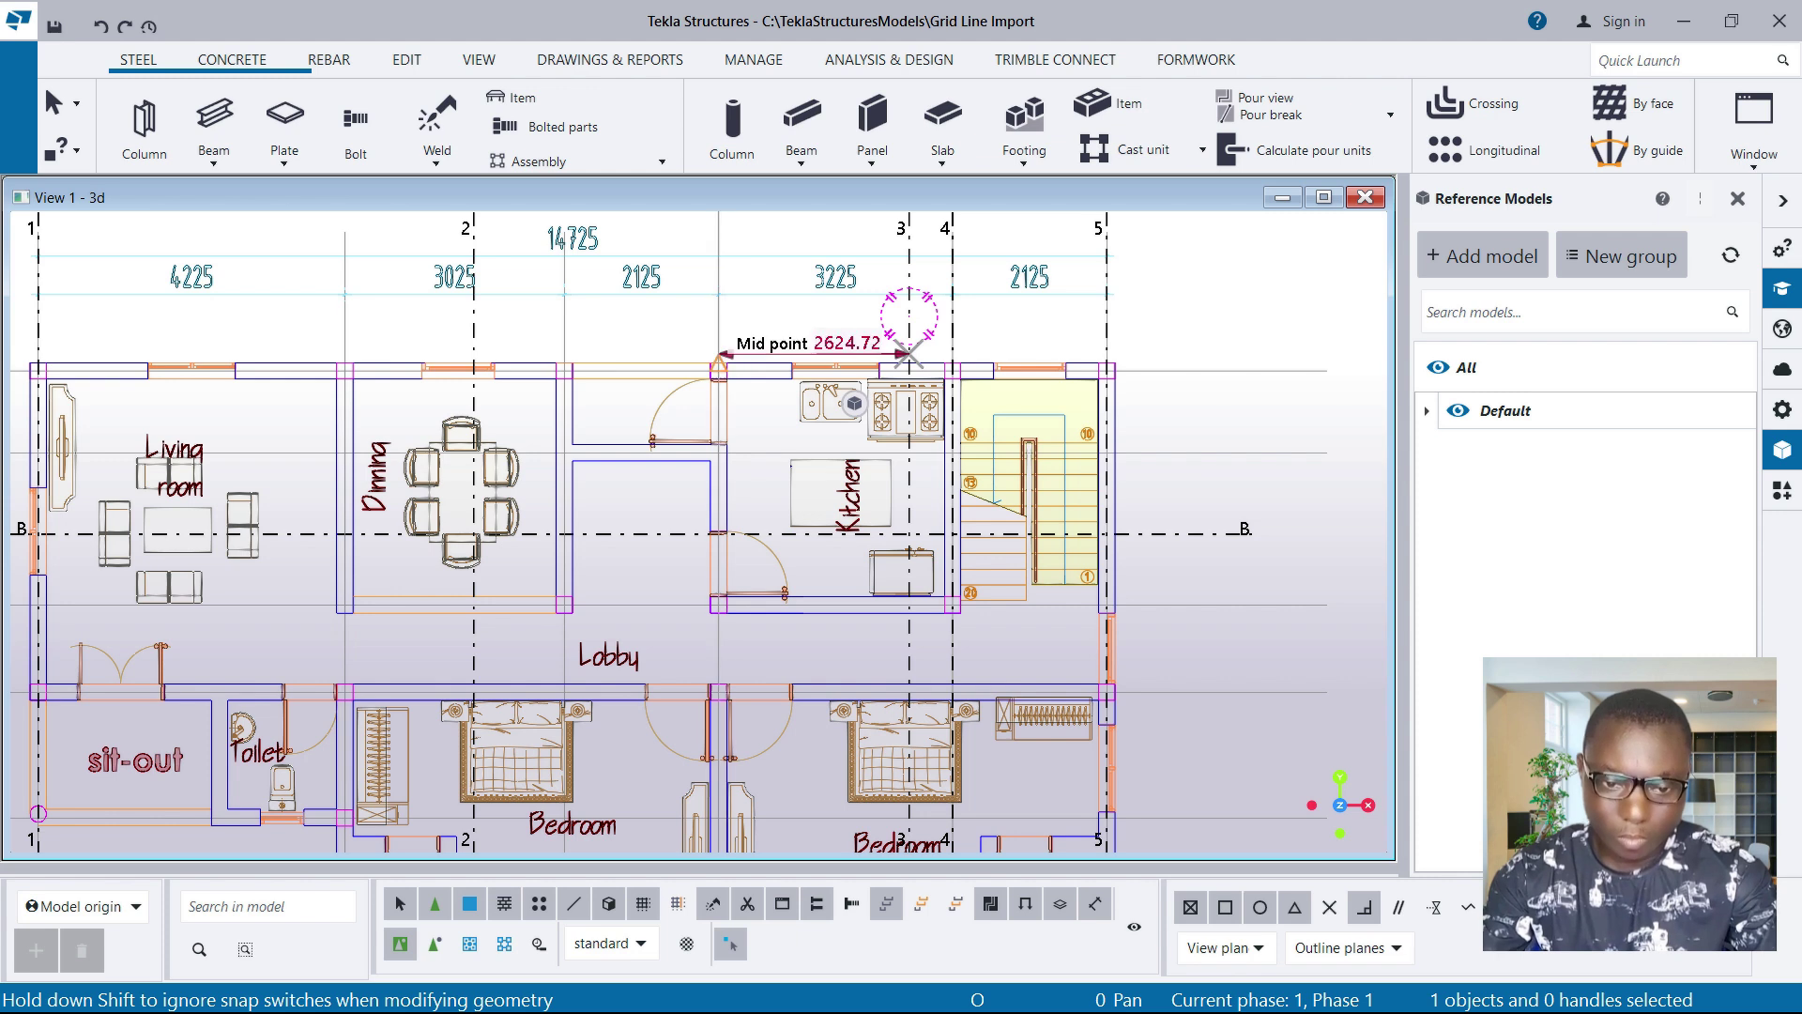
scroll(908, 354, up, 3)
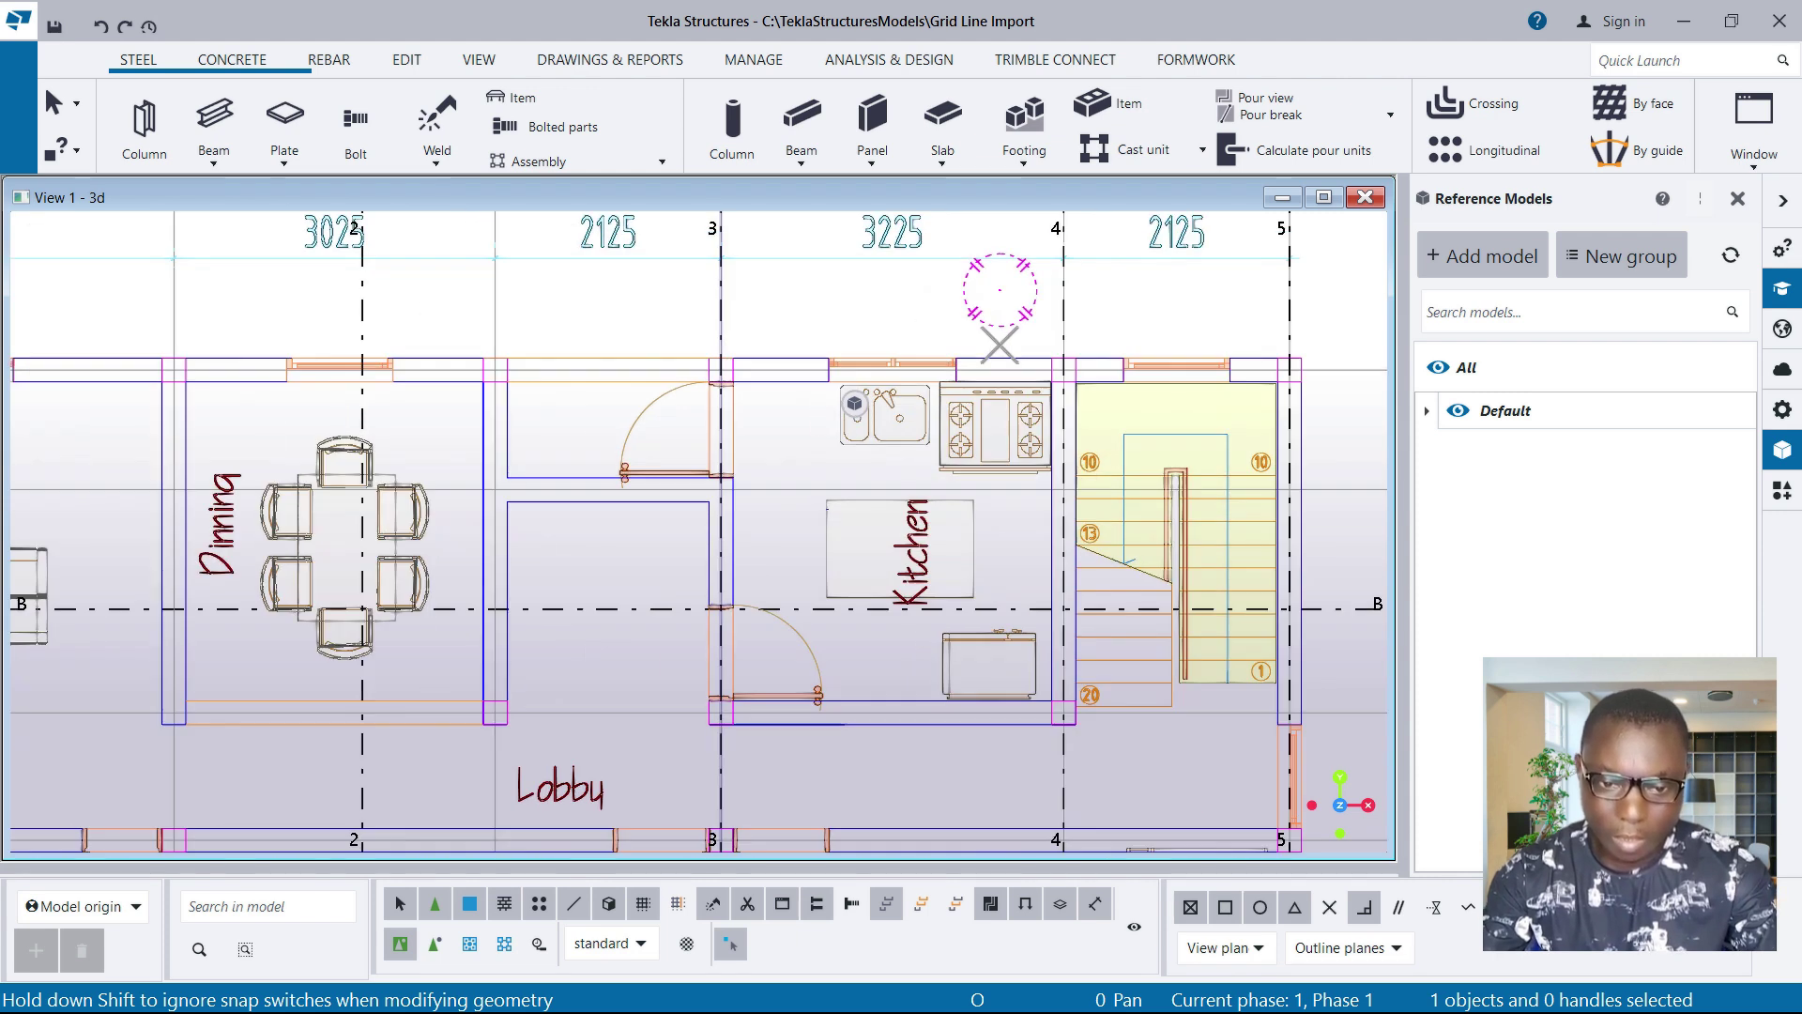
scroll(903, 304, down, 5)
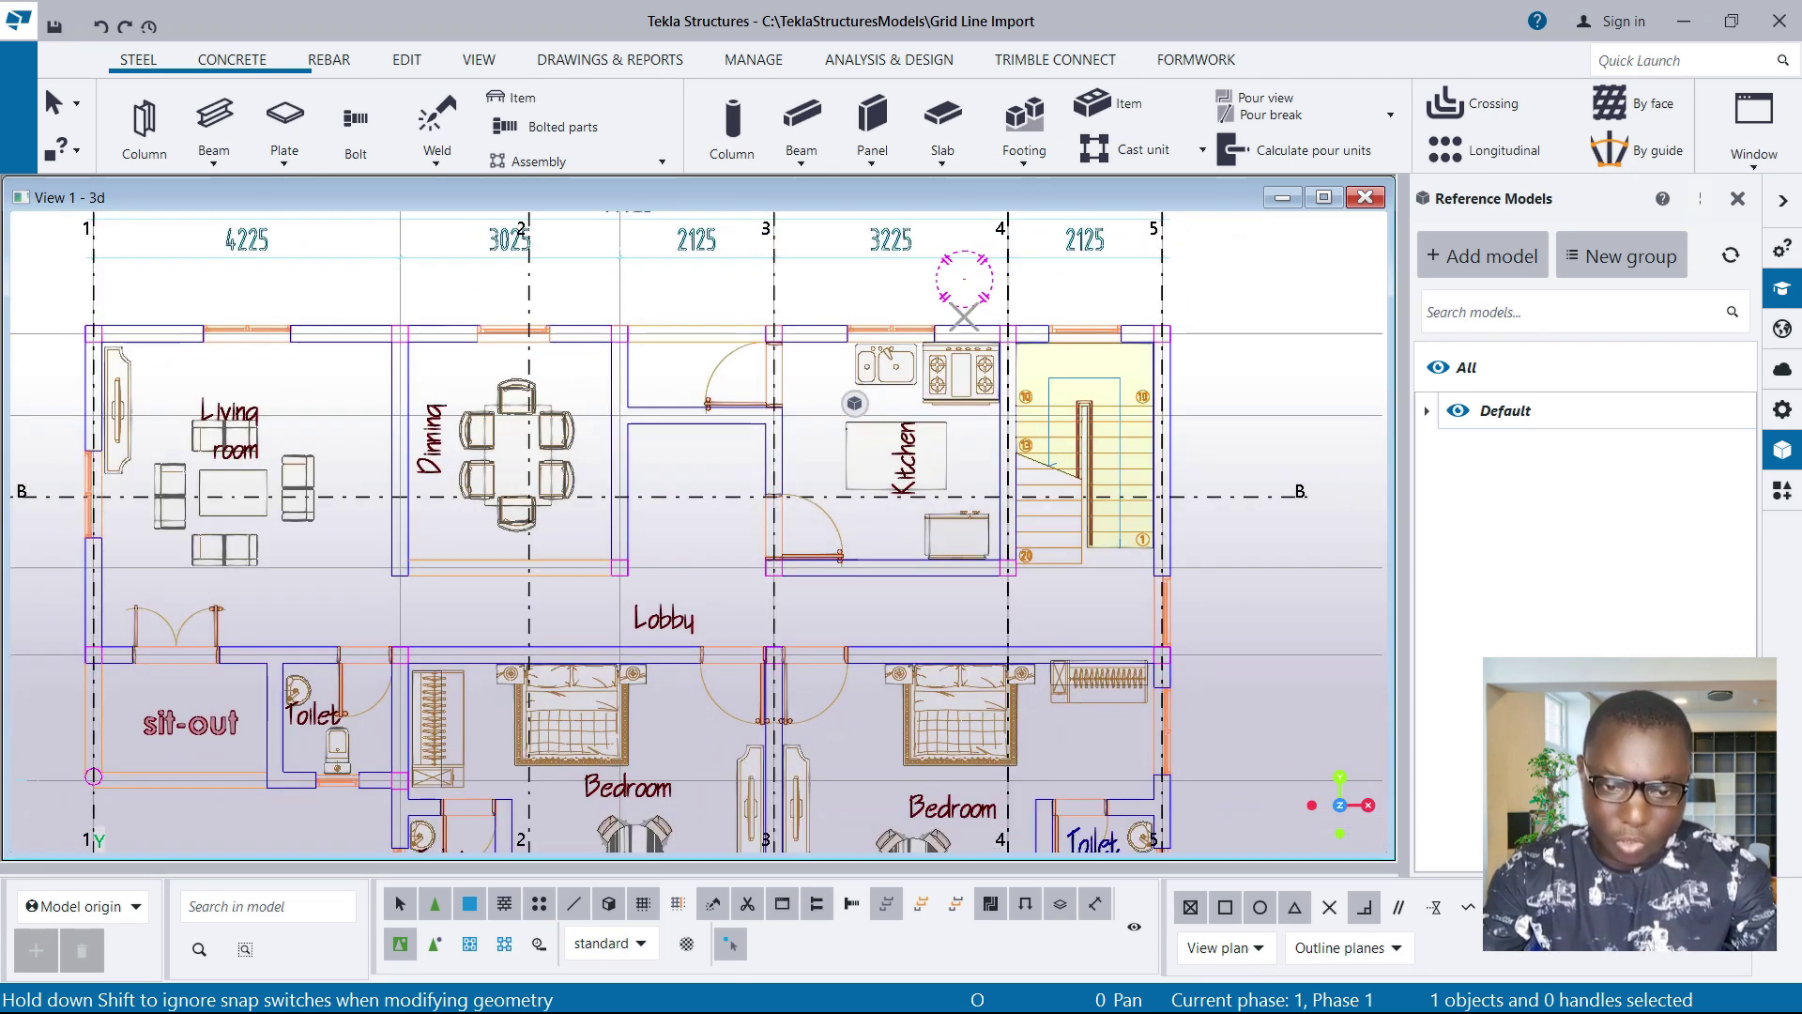
Move grid line 2 onto the dining room wall farthest from the living room
scroll(854, 404, down, 1)
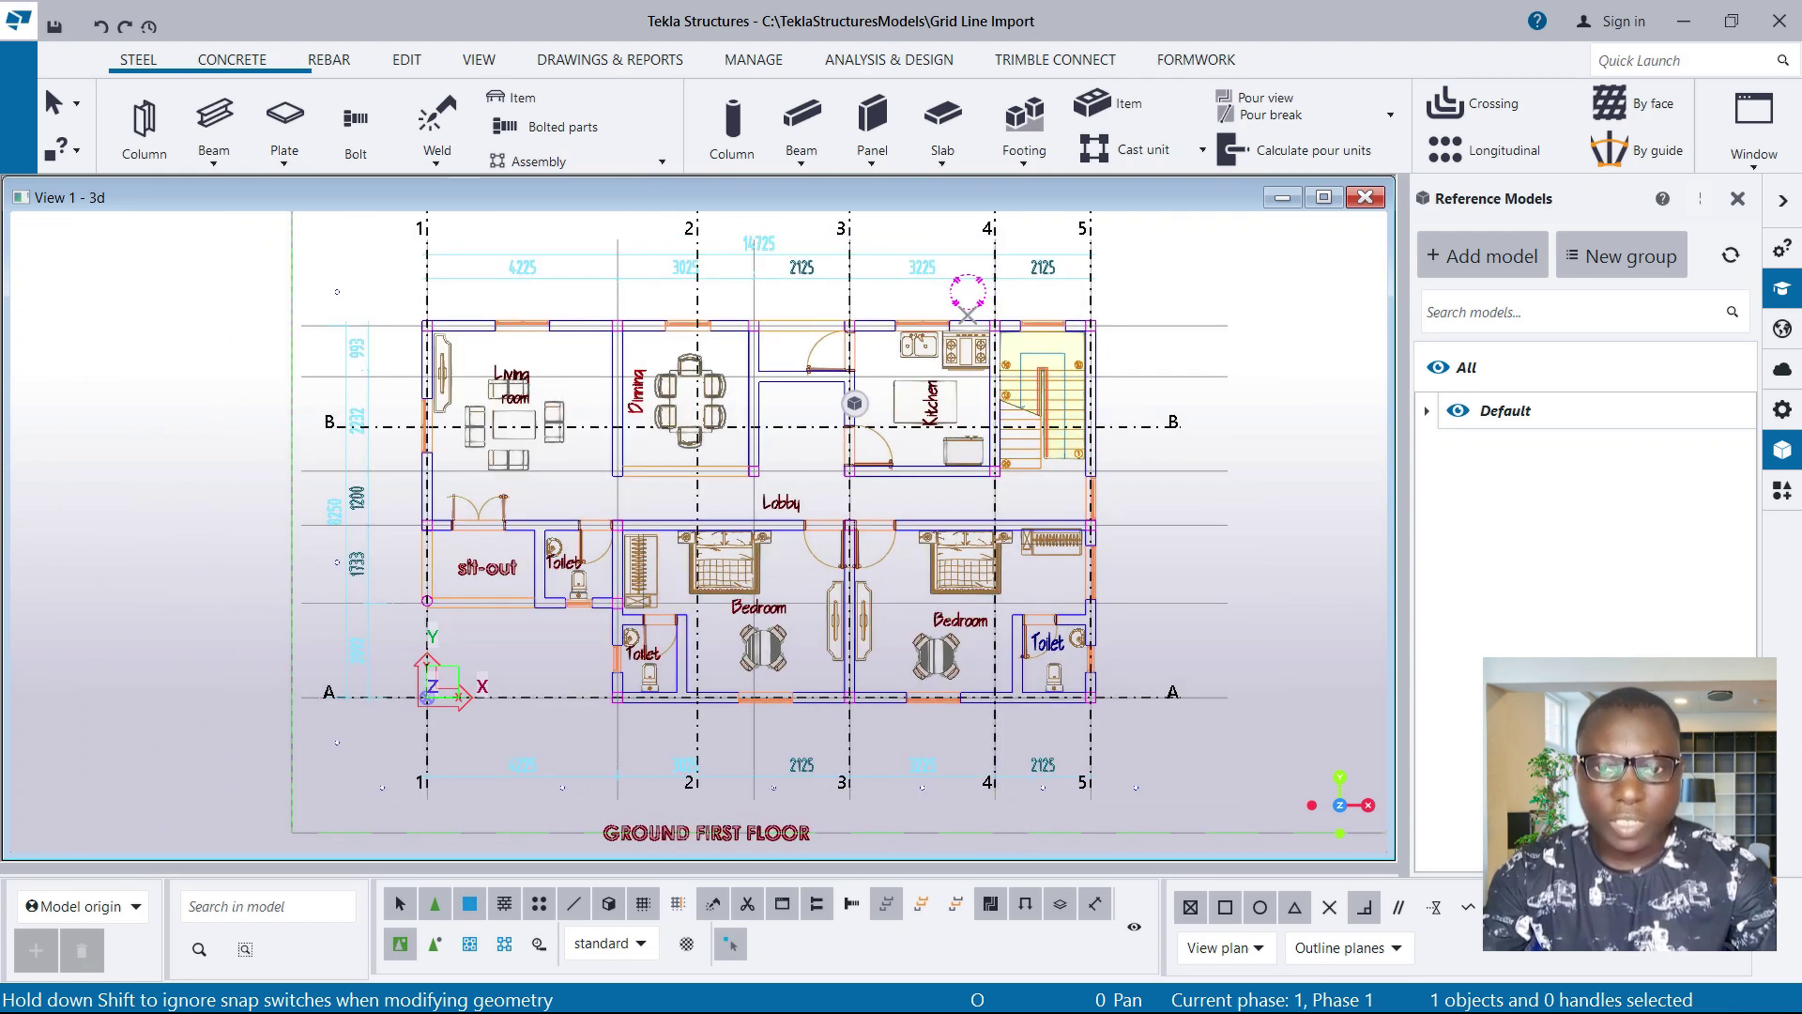
scroll(854, 404, up, 3)
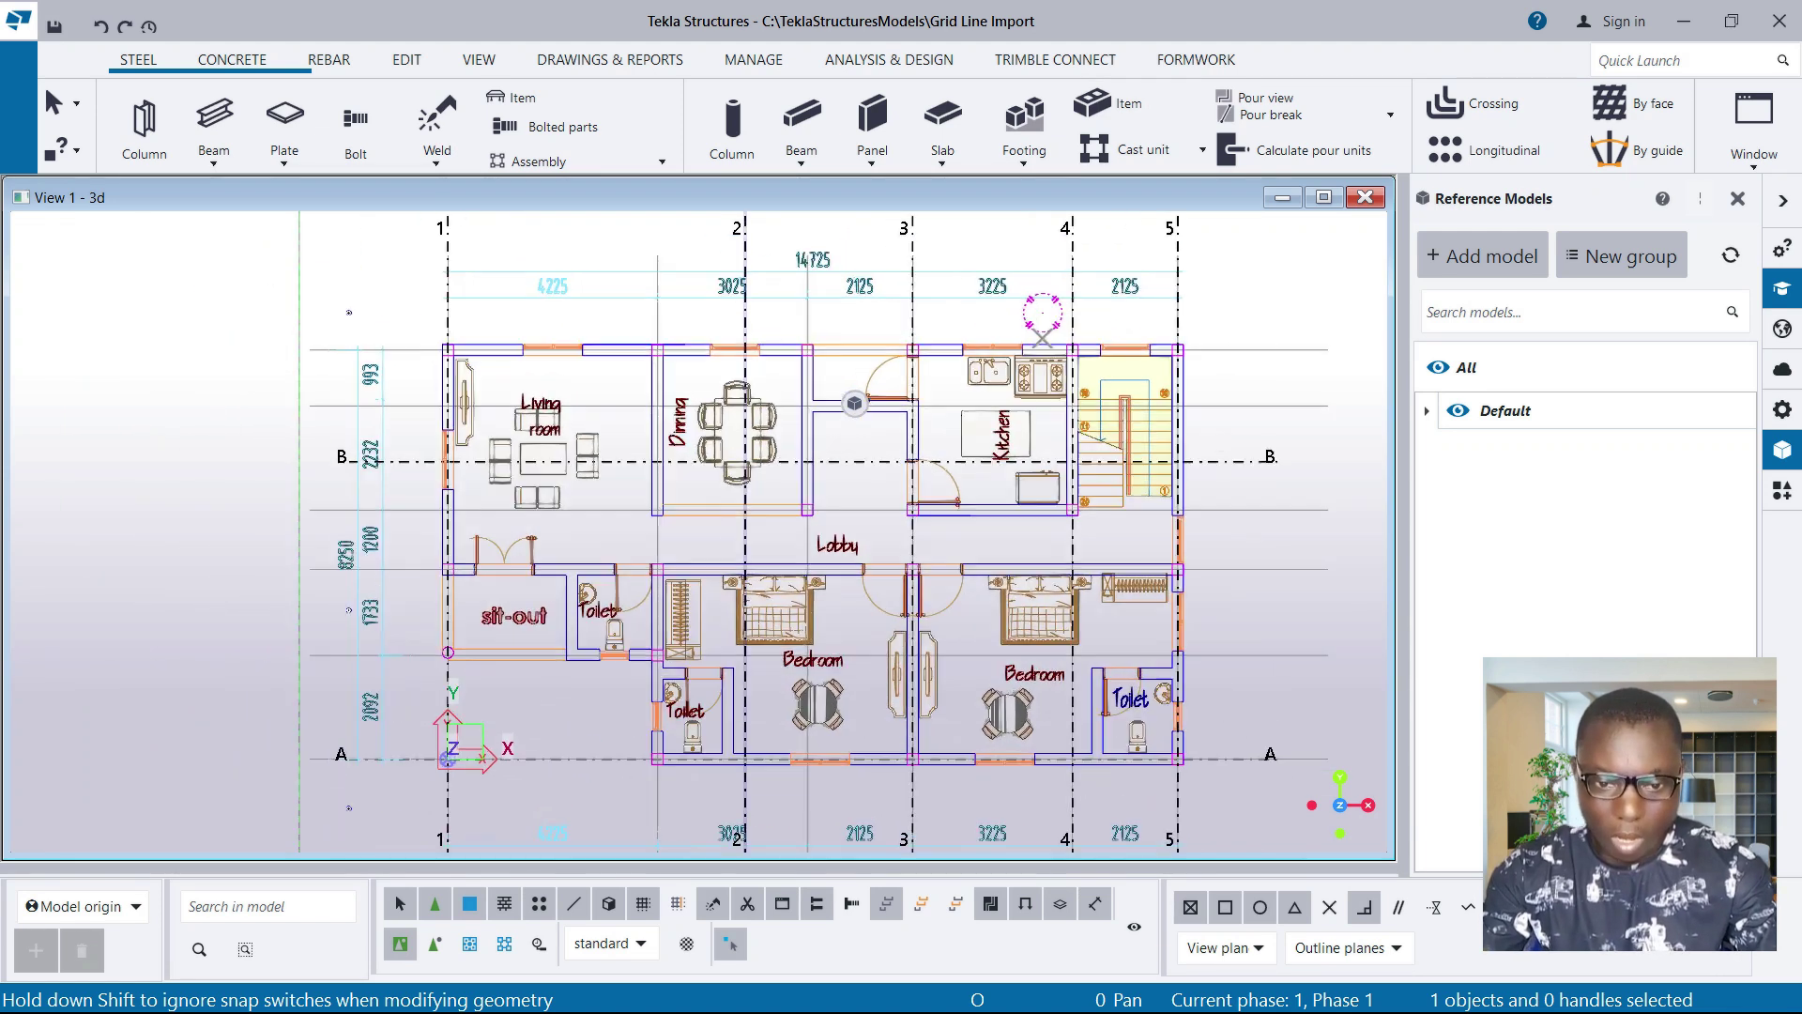
drag(745, 325, 813, 325)
scroll(814, 379, down, 1)
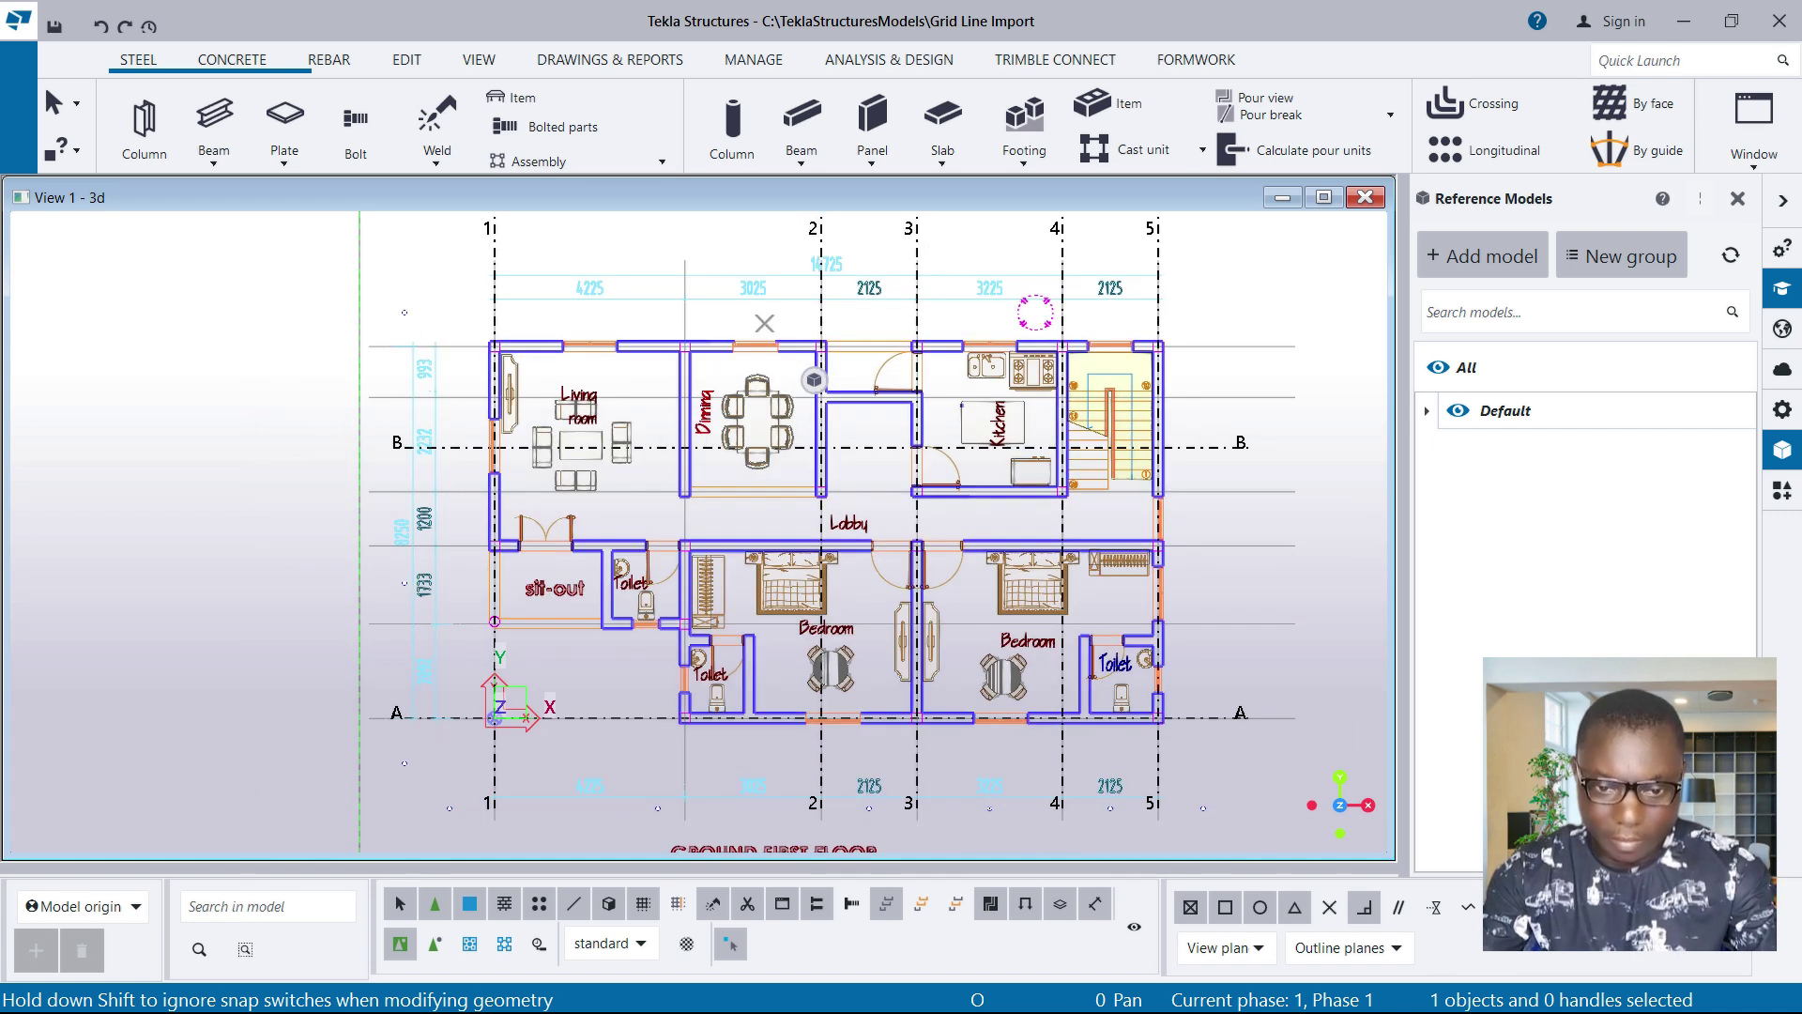
Add a grid line between grid lines 1 and 2 and align it with the wall between the living and dining rooms
scroll(814, 379, up, 2)
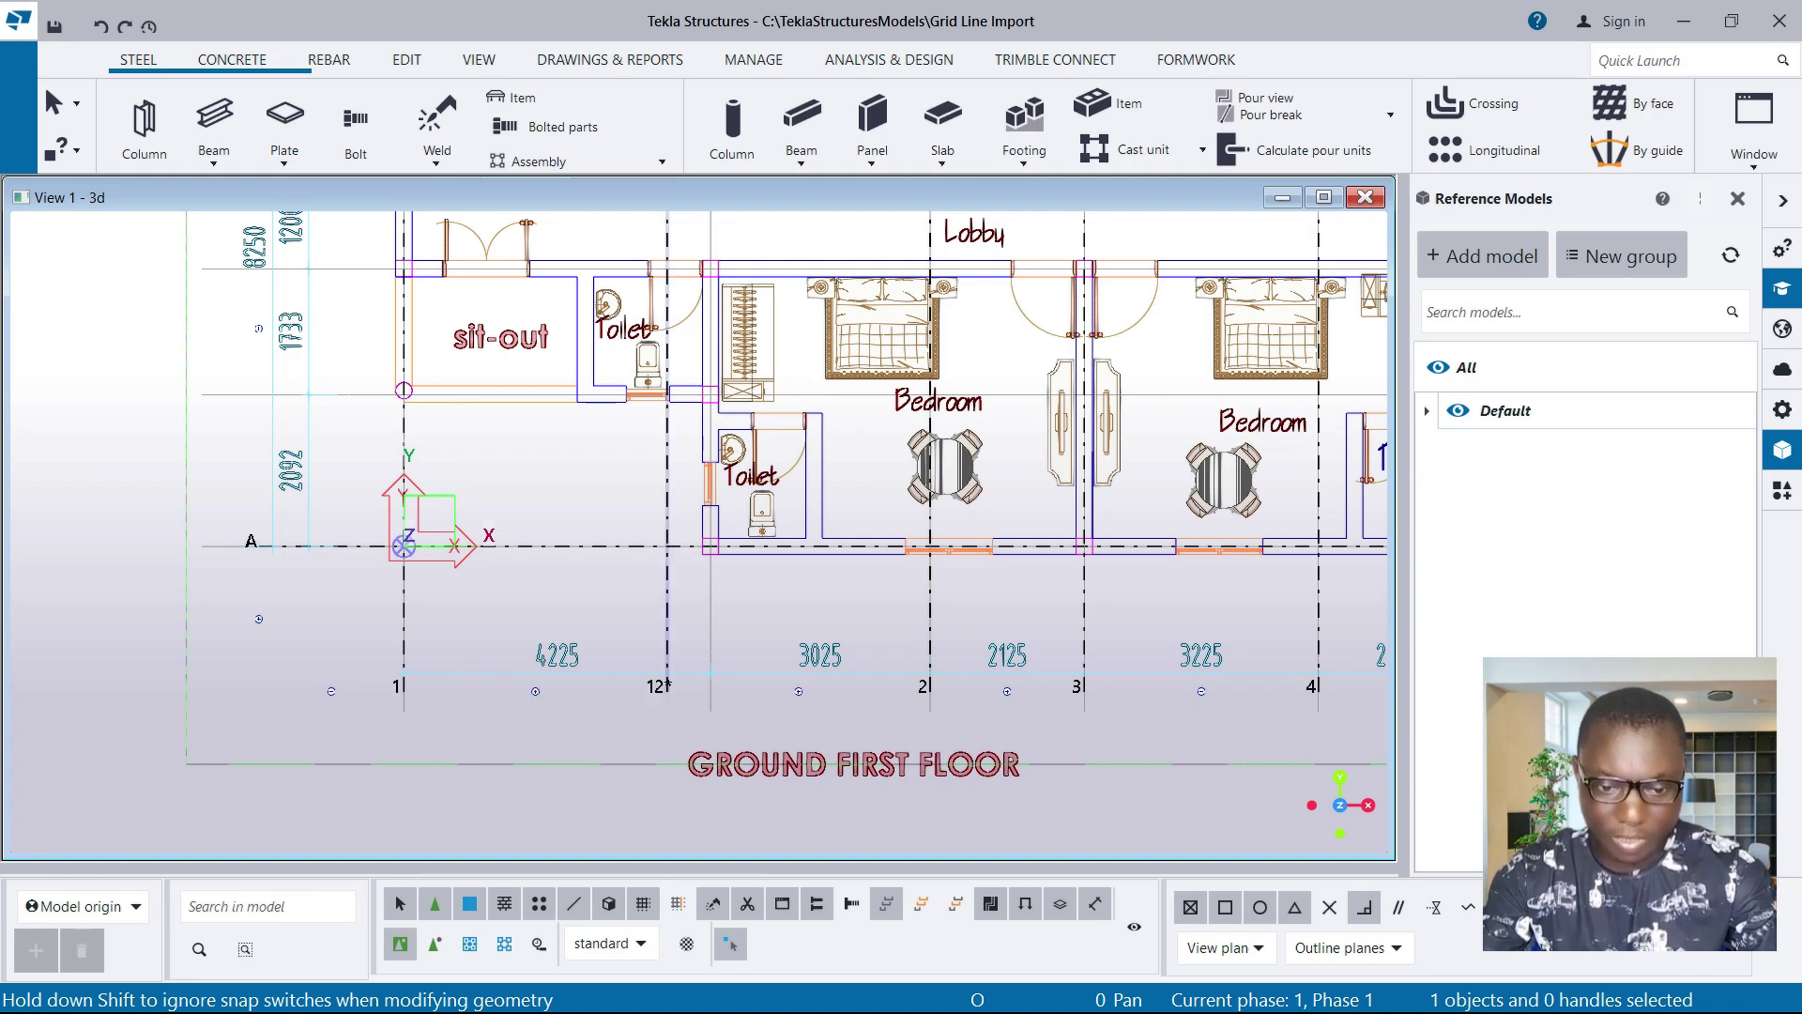
scroll(672, 655, down, 2)
scroll(619, 267, up, 2)
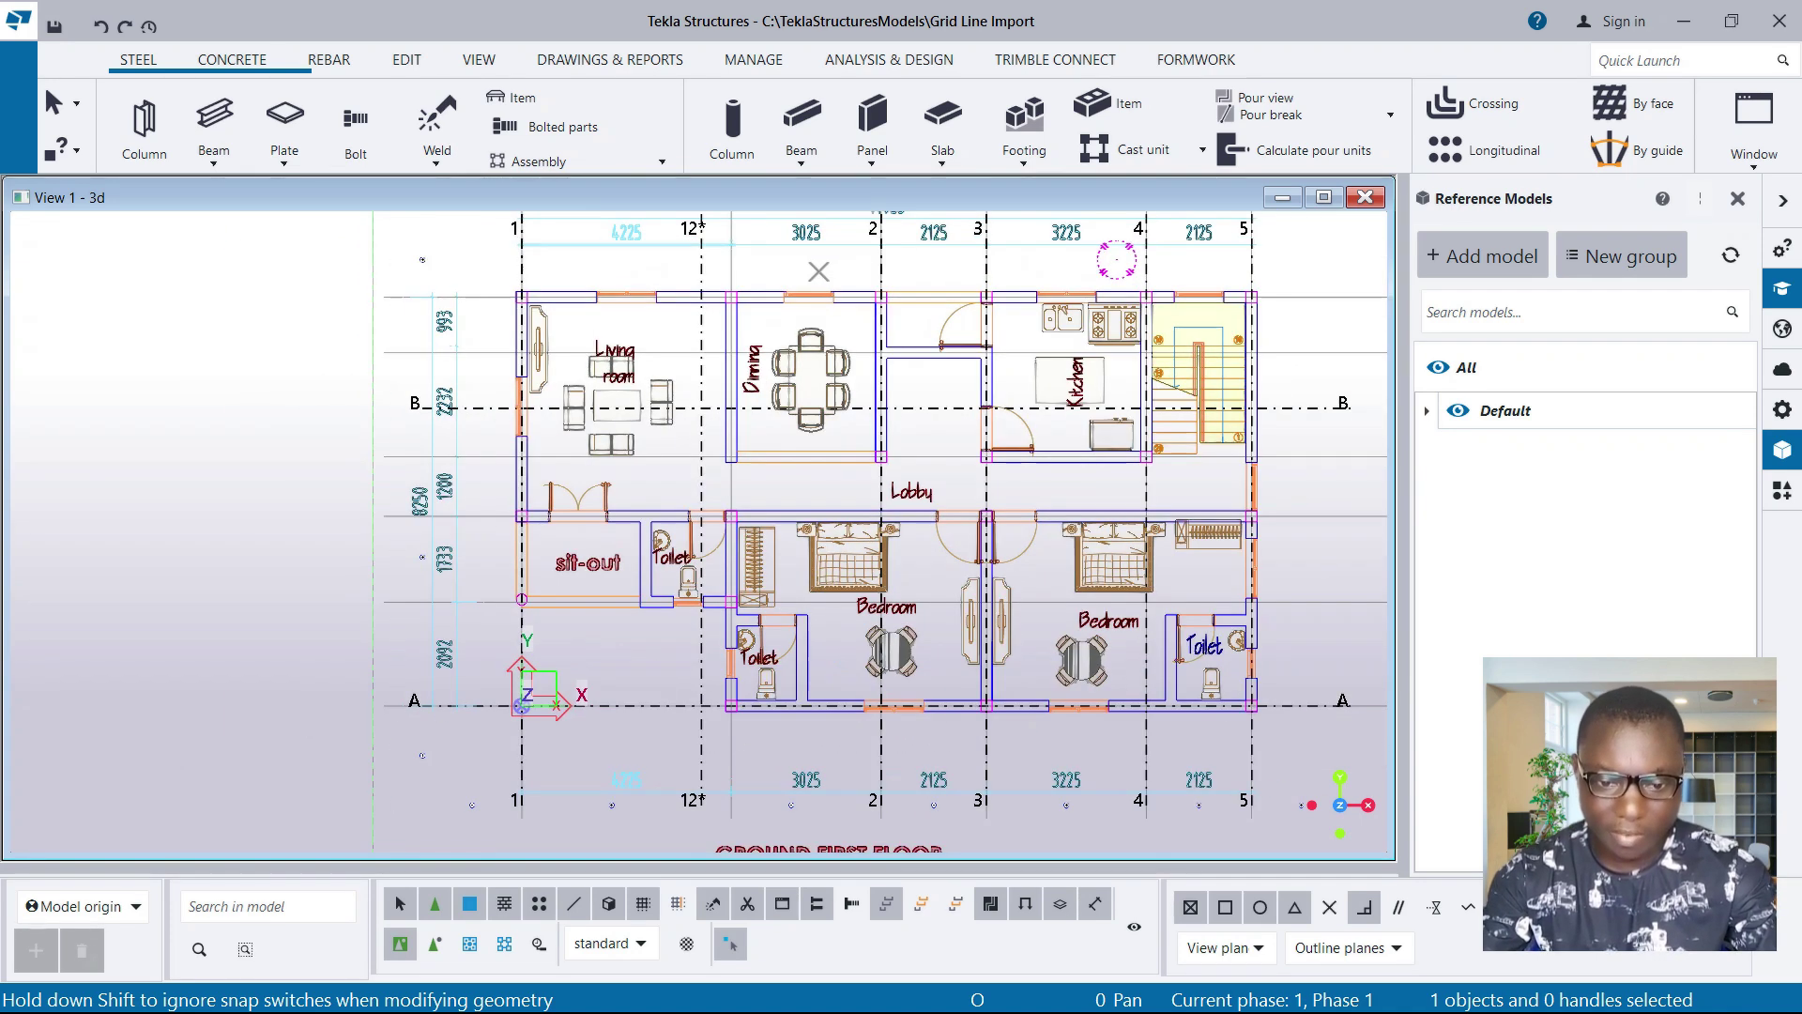
drag(711, 282, 741, 277)
scroll(742, 282, up, 3)
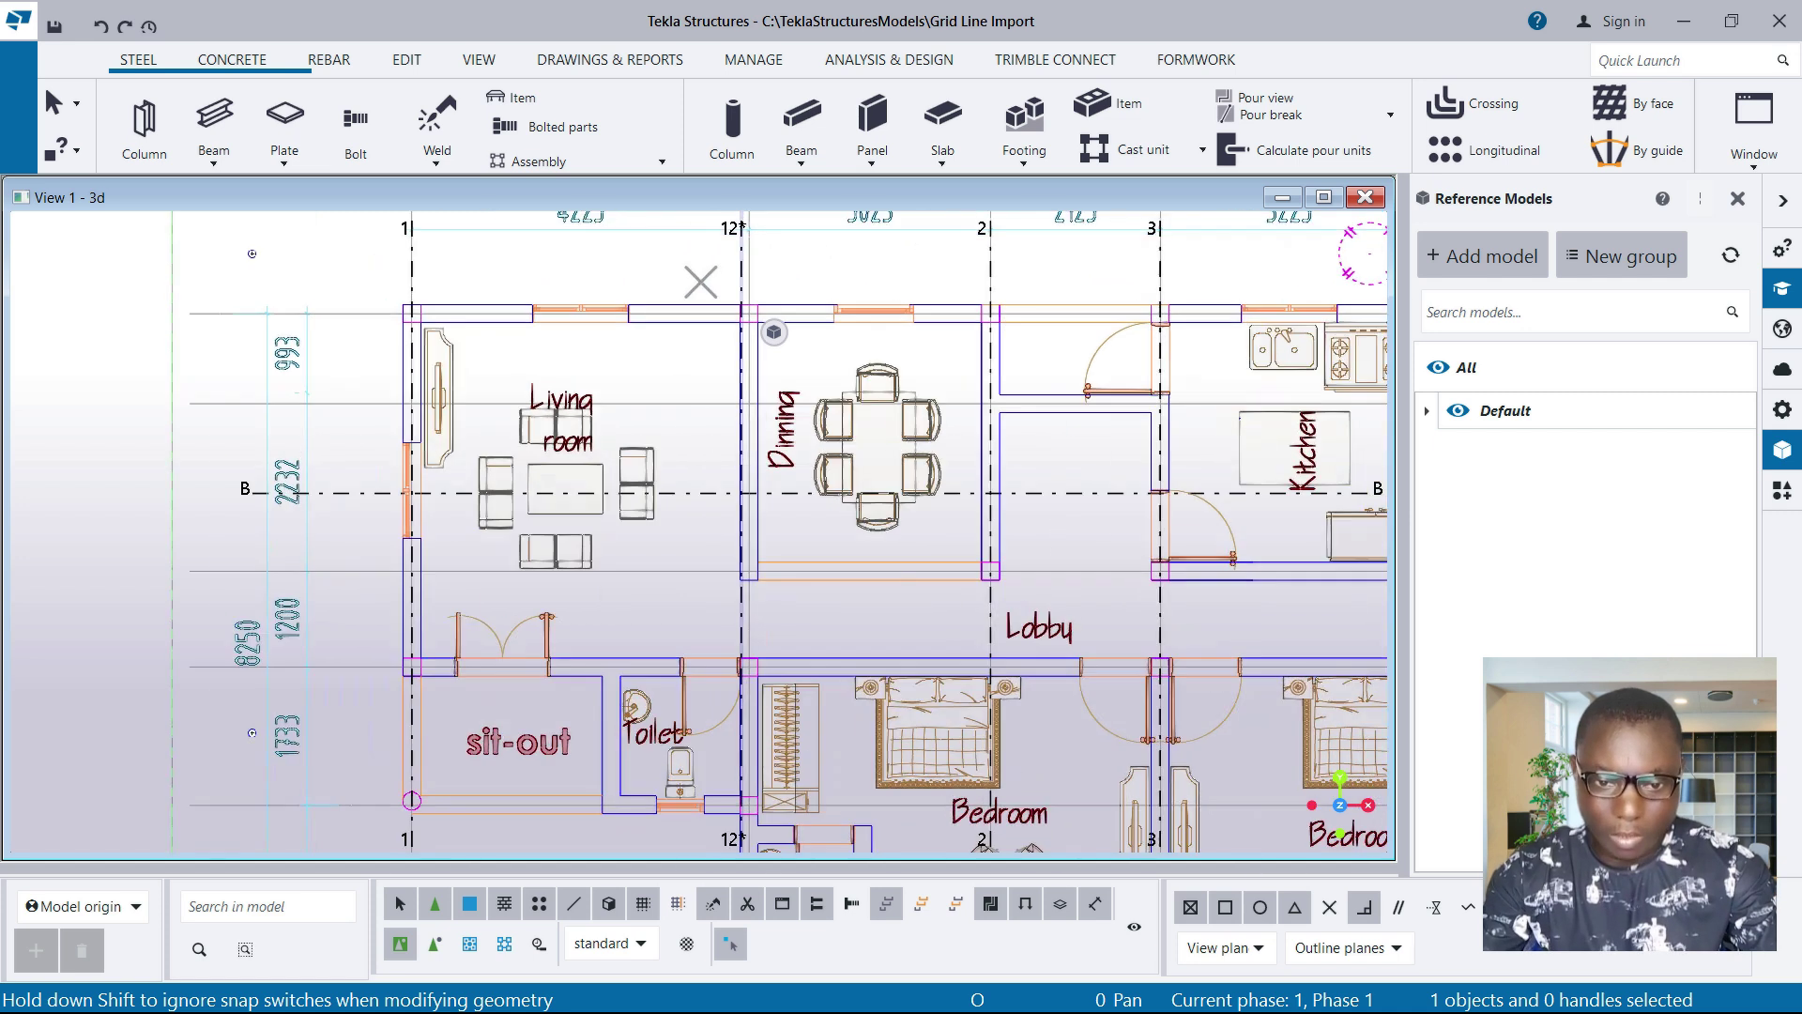
drag(732, 301, 740, 303)
scroll(740, 300, down, 3)
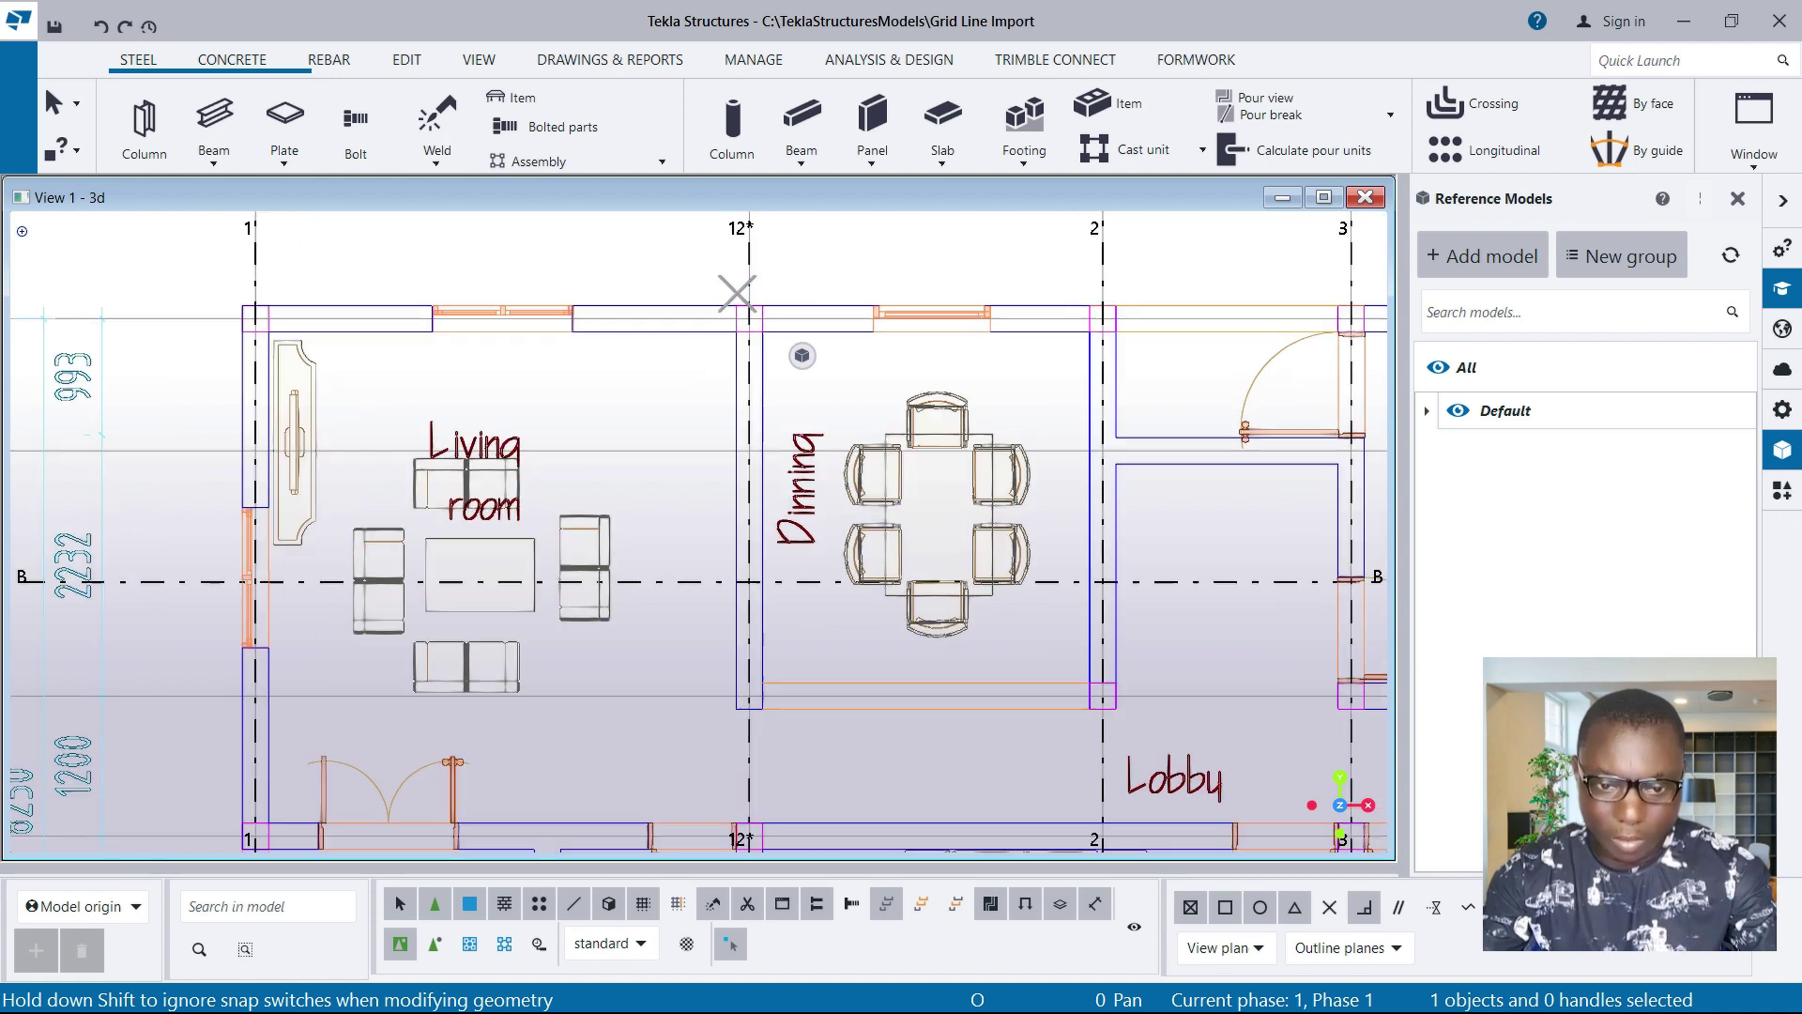
scroll(739, 300, up, 1)
scroll(856, 460, down, 5)
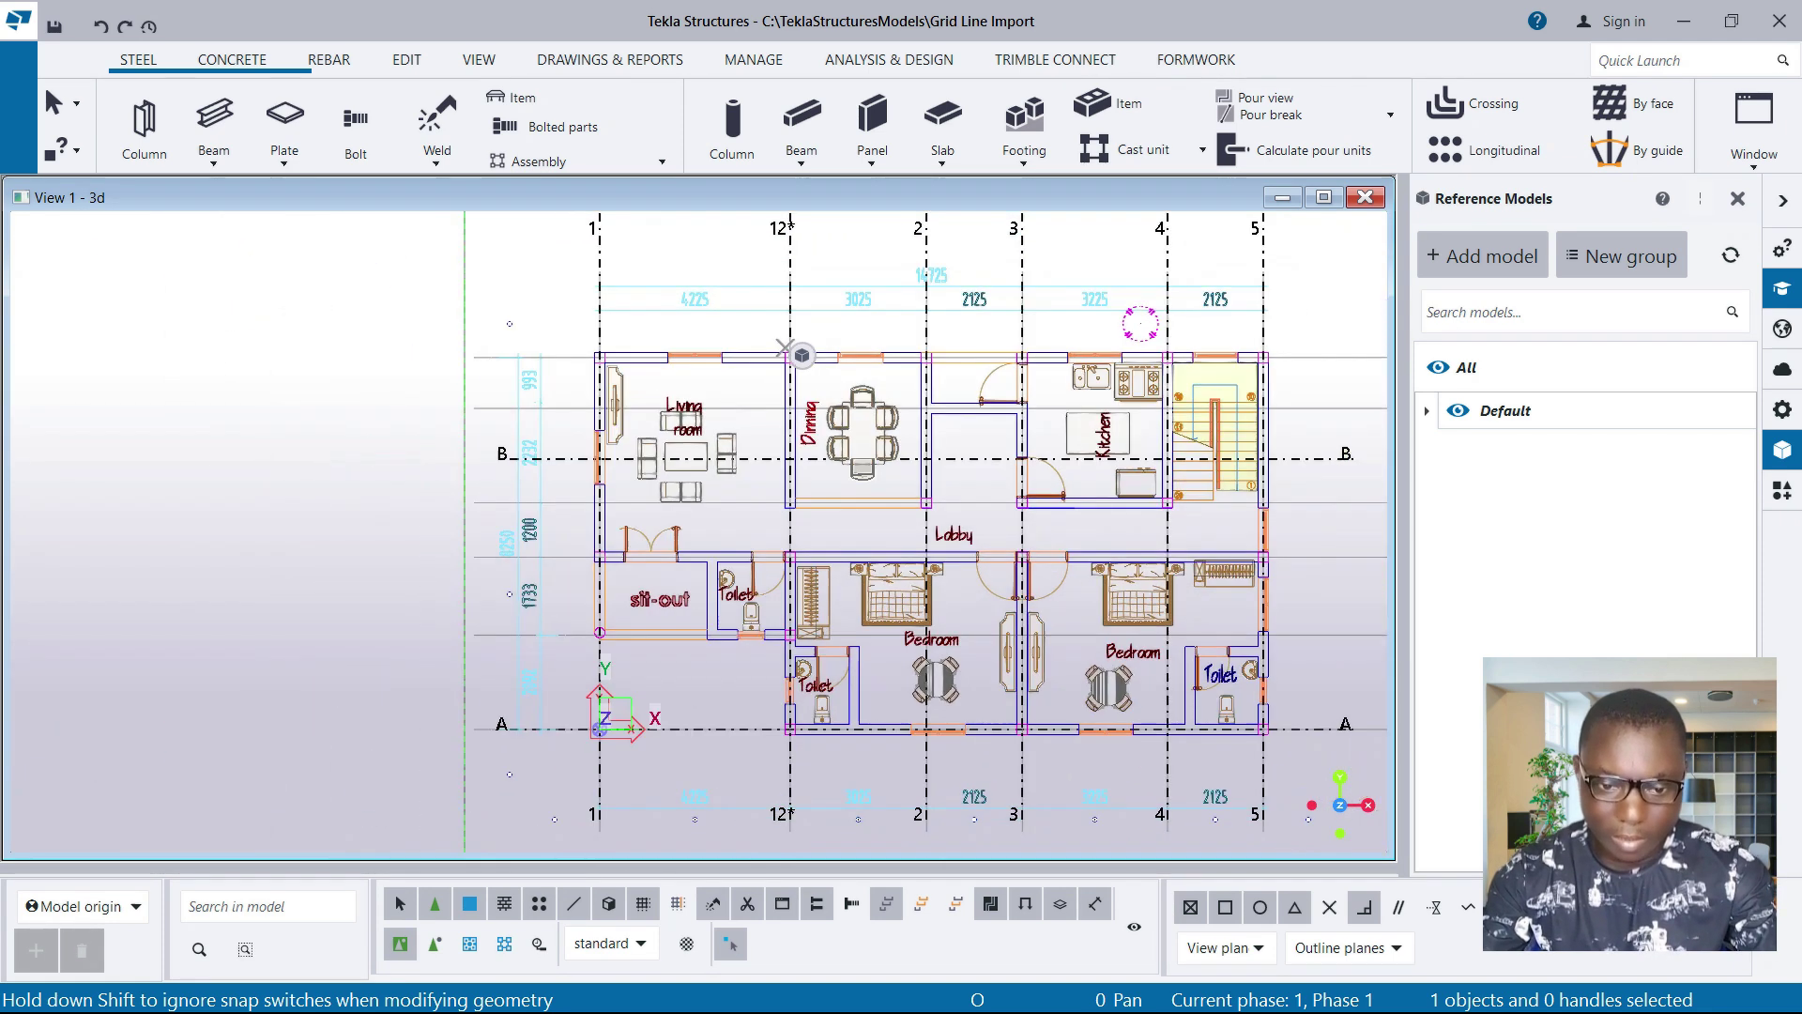
scroll(704, 273, up, 1)
scroll(1168, 584, up, 2)
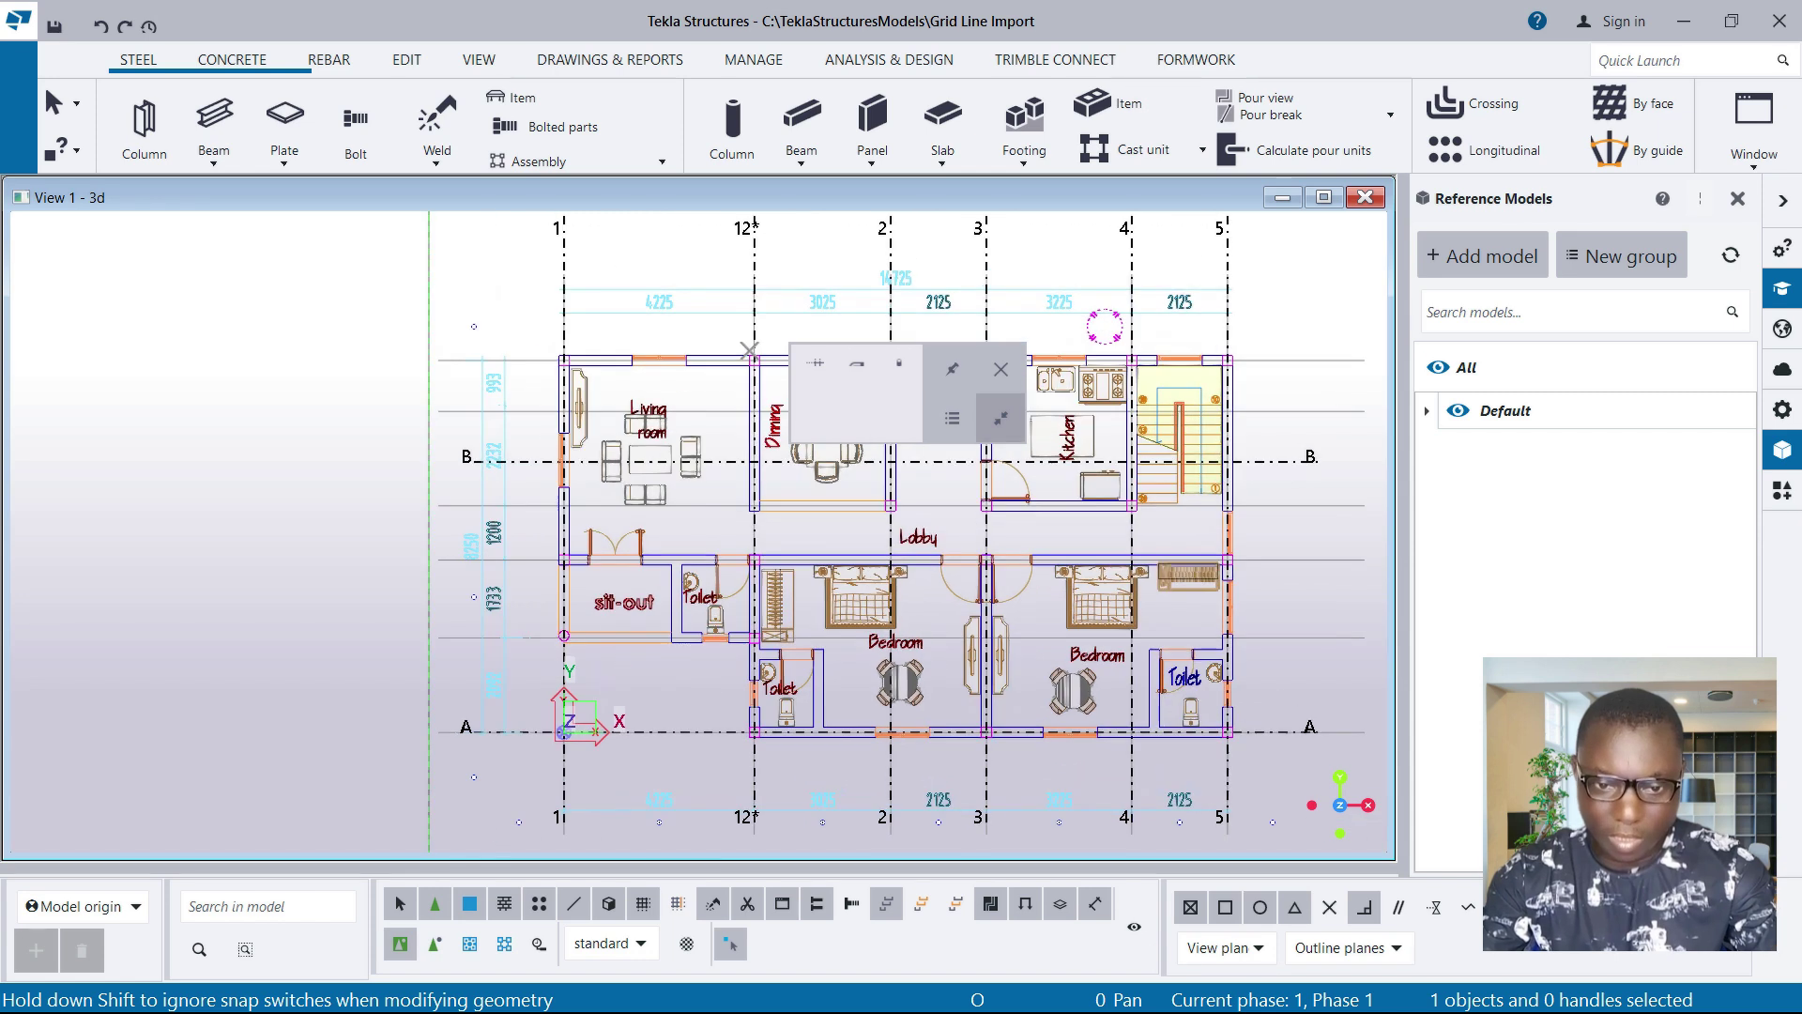
scroll(964, 545, down, 2)
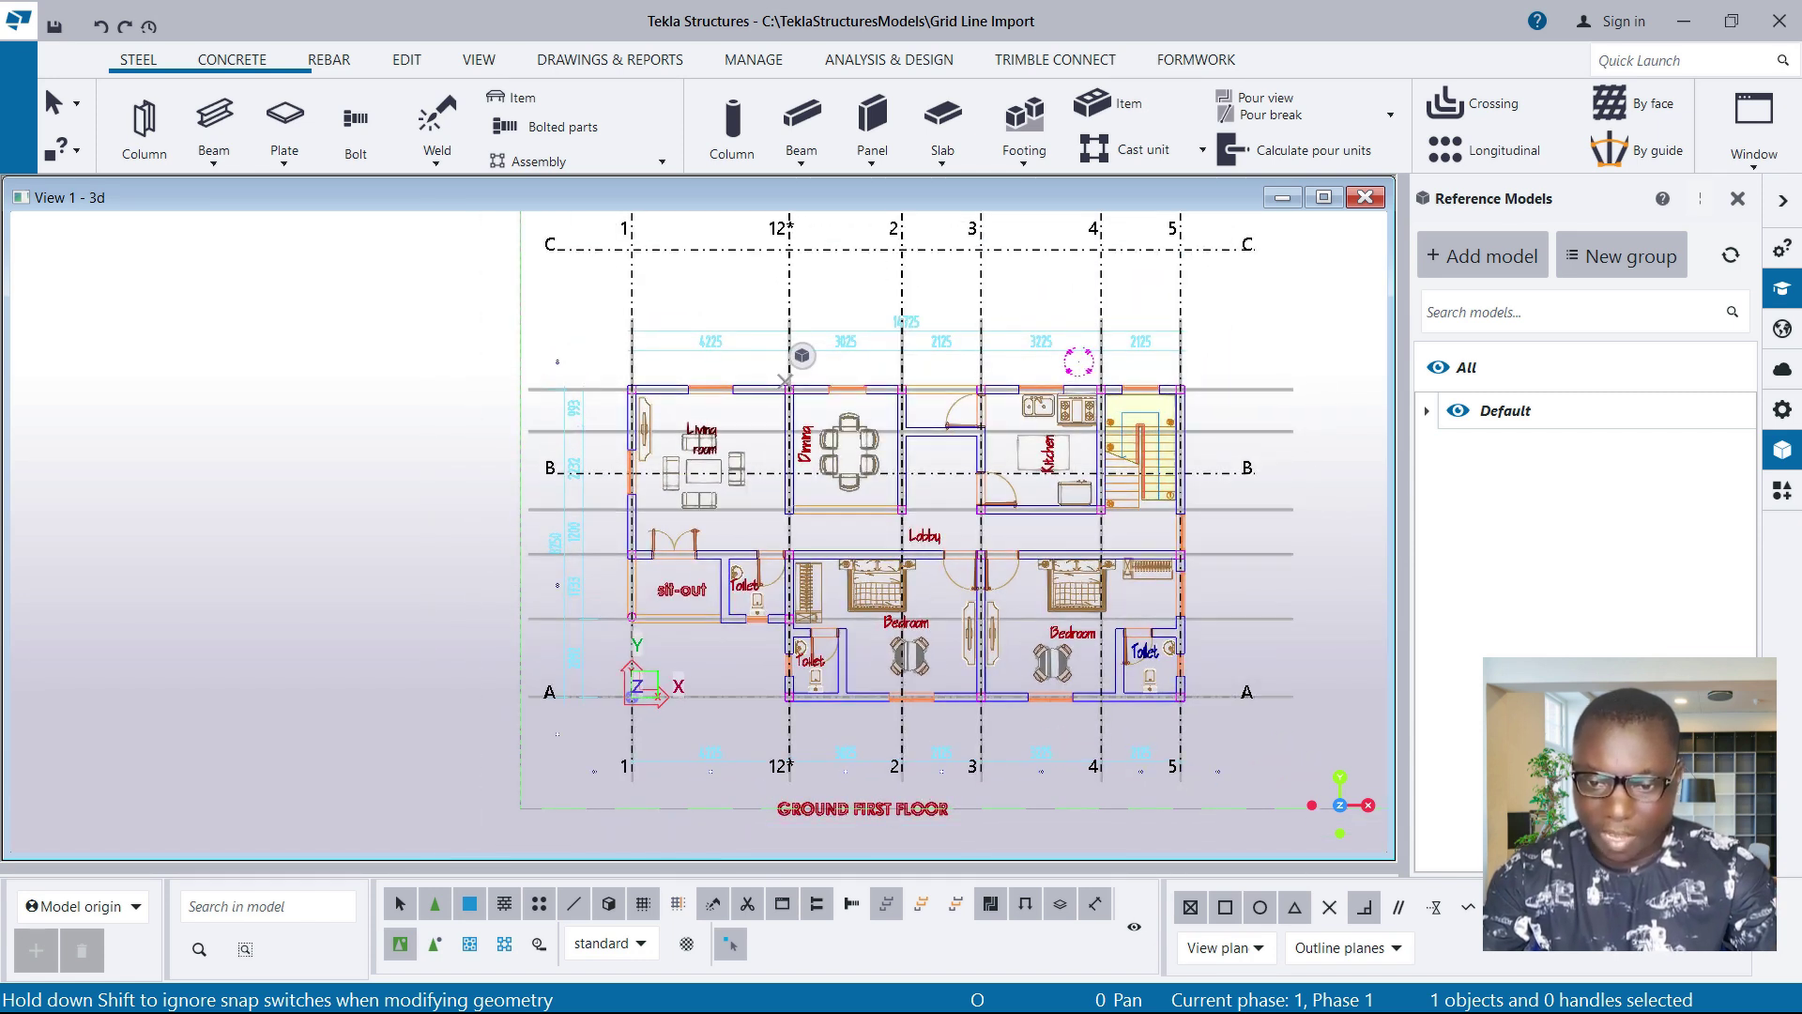
Move grid line C onto the outer wall running along the living room, dining room and kitchen
scroll(707, 283, up, 1)
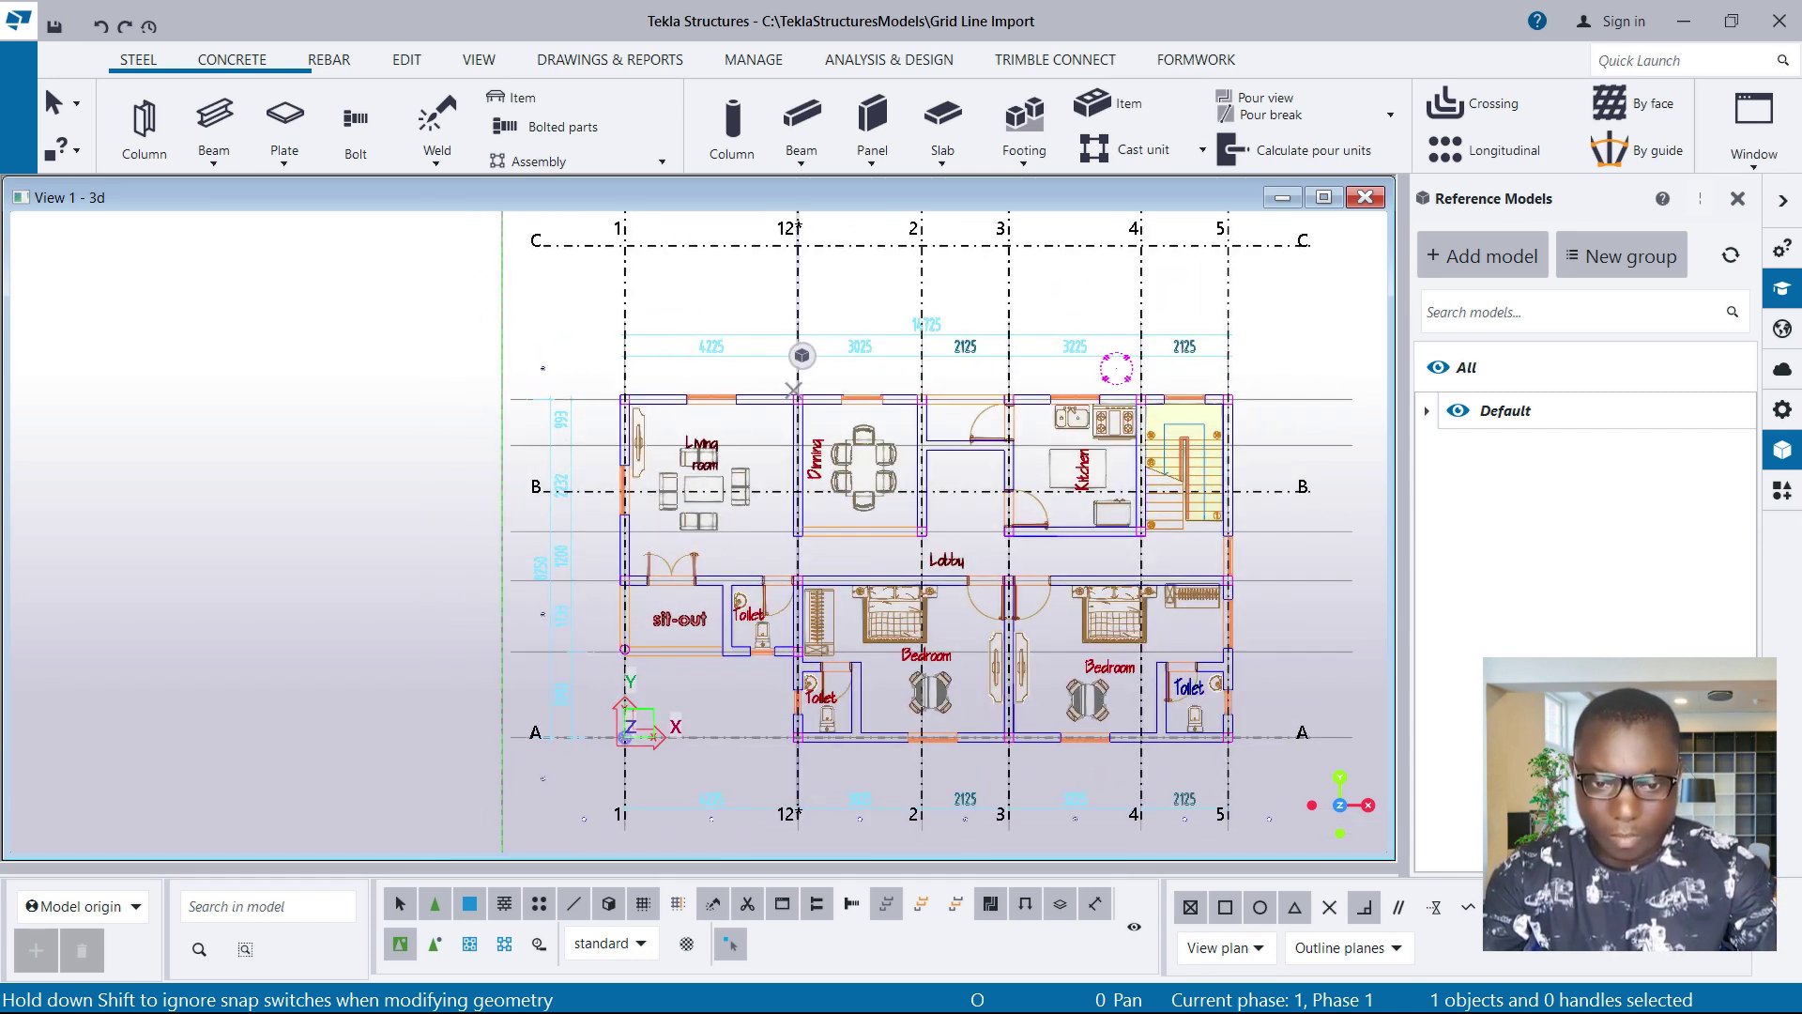
scroll(798, 554, up, 1)
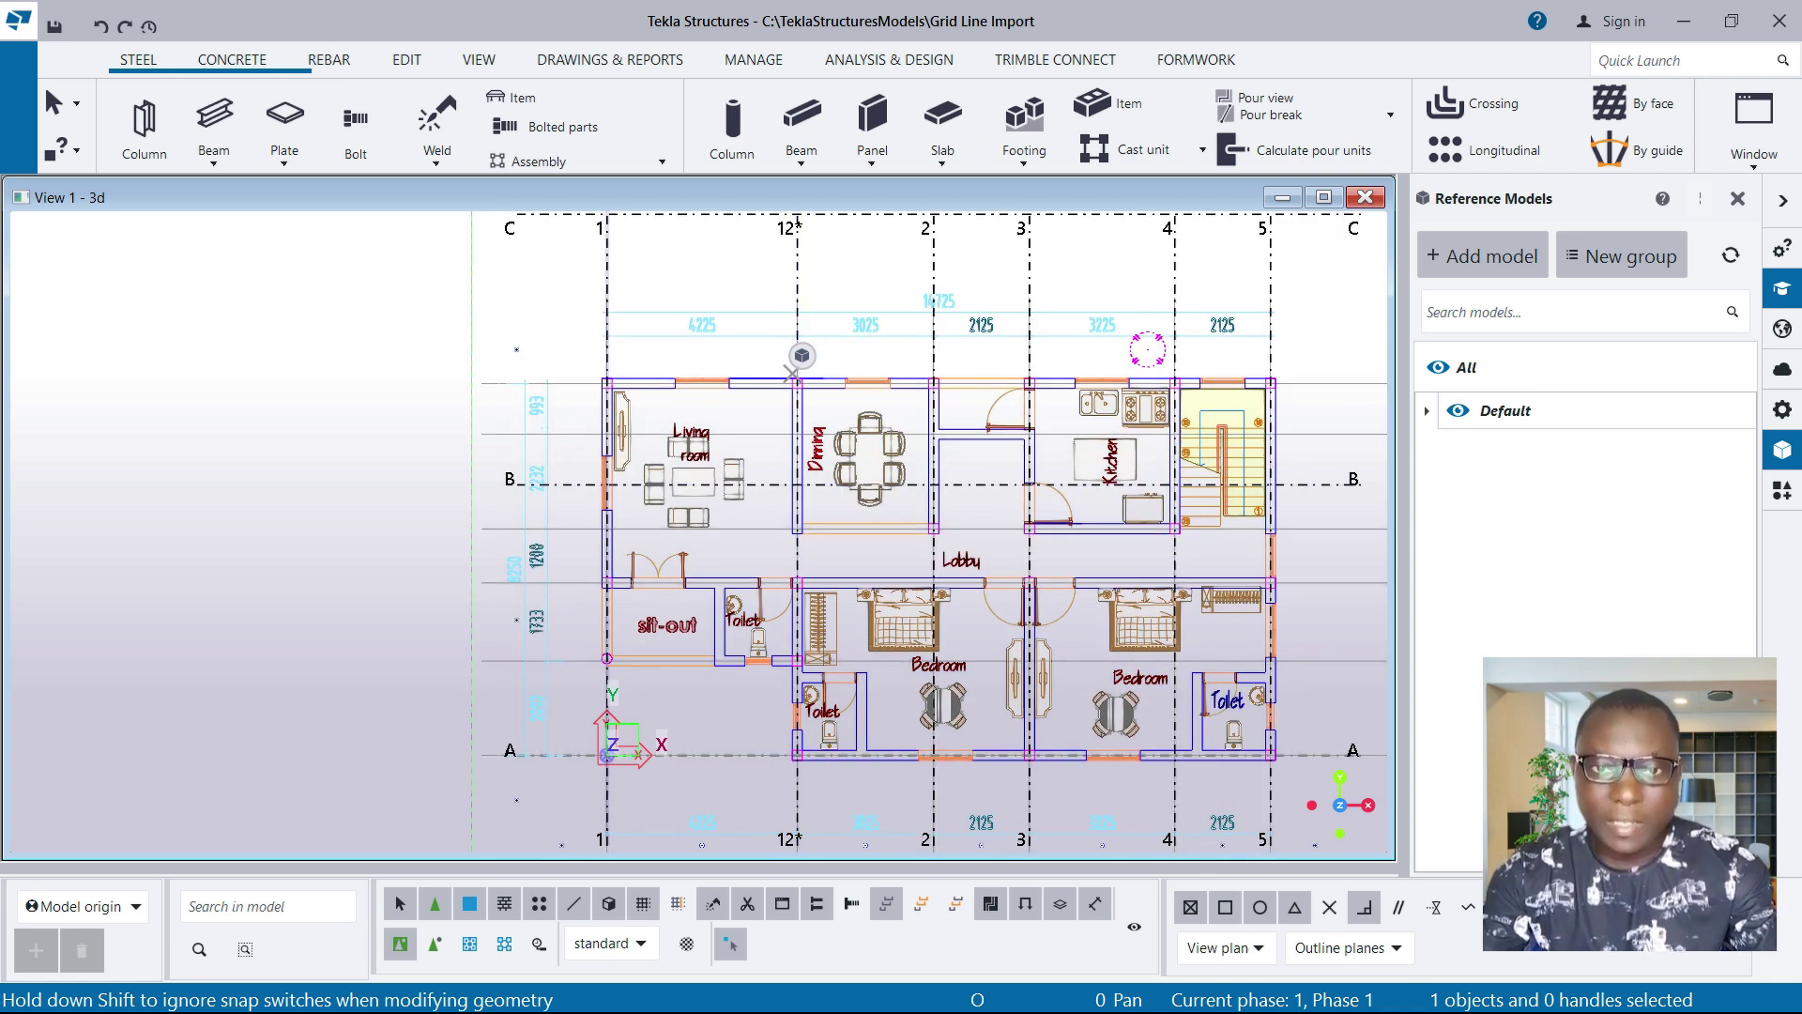
scroll(801, 354, down, 3)
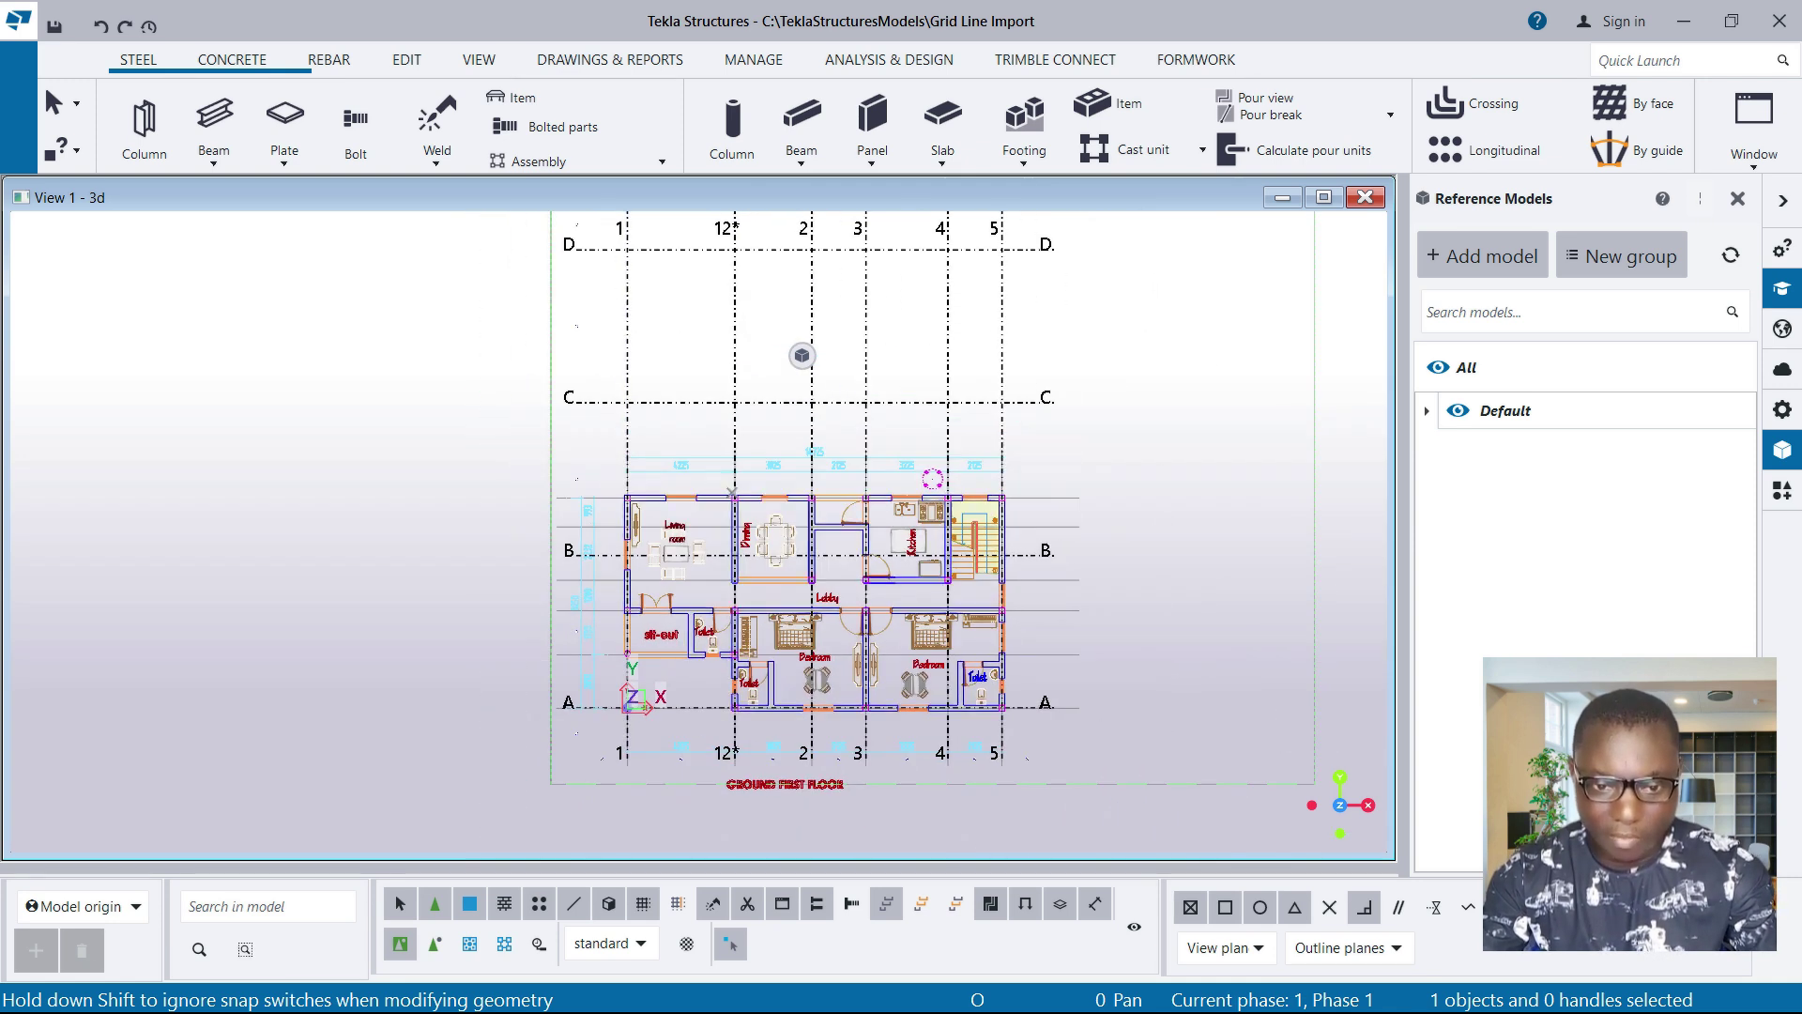
drag(673, 295, 658, 503)
scroll(658, 507, up, 1)
scroll(612, 494, up, 5)
drag(644, 503, 644, 485)
scroll(577, 365, down, 3)
scroll(757, 459, down, 5)
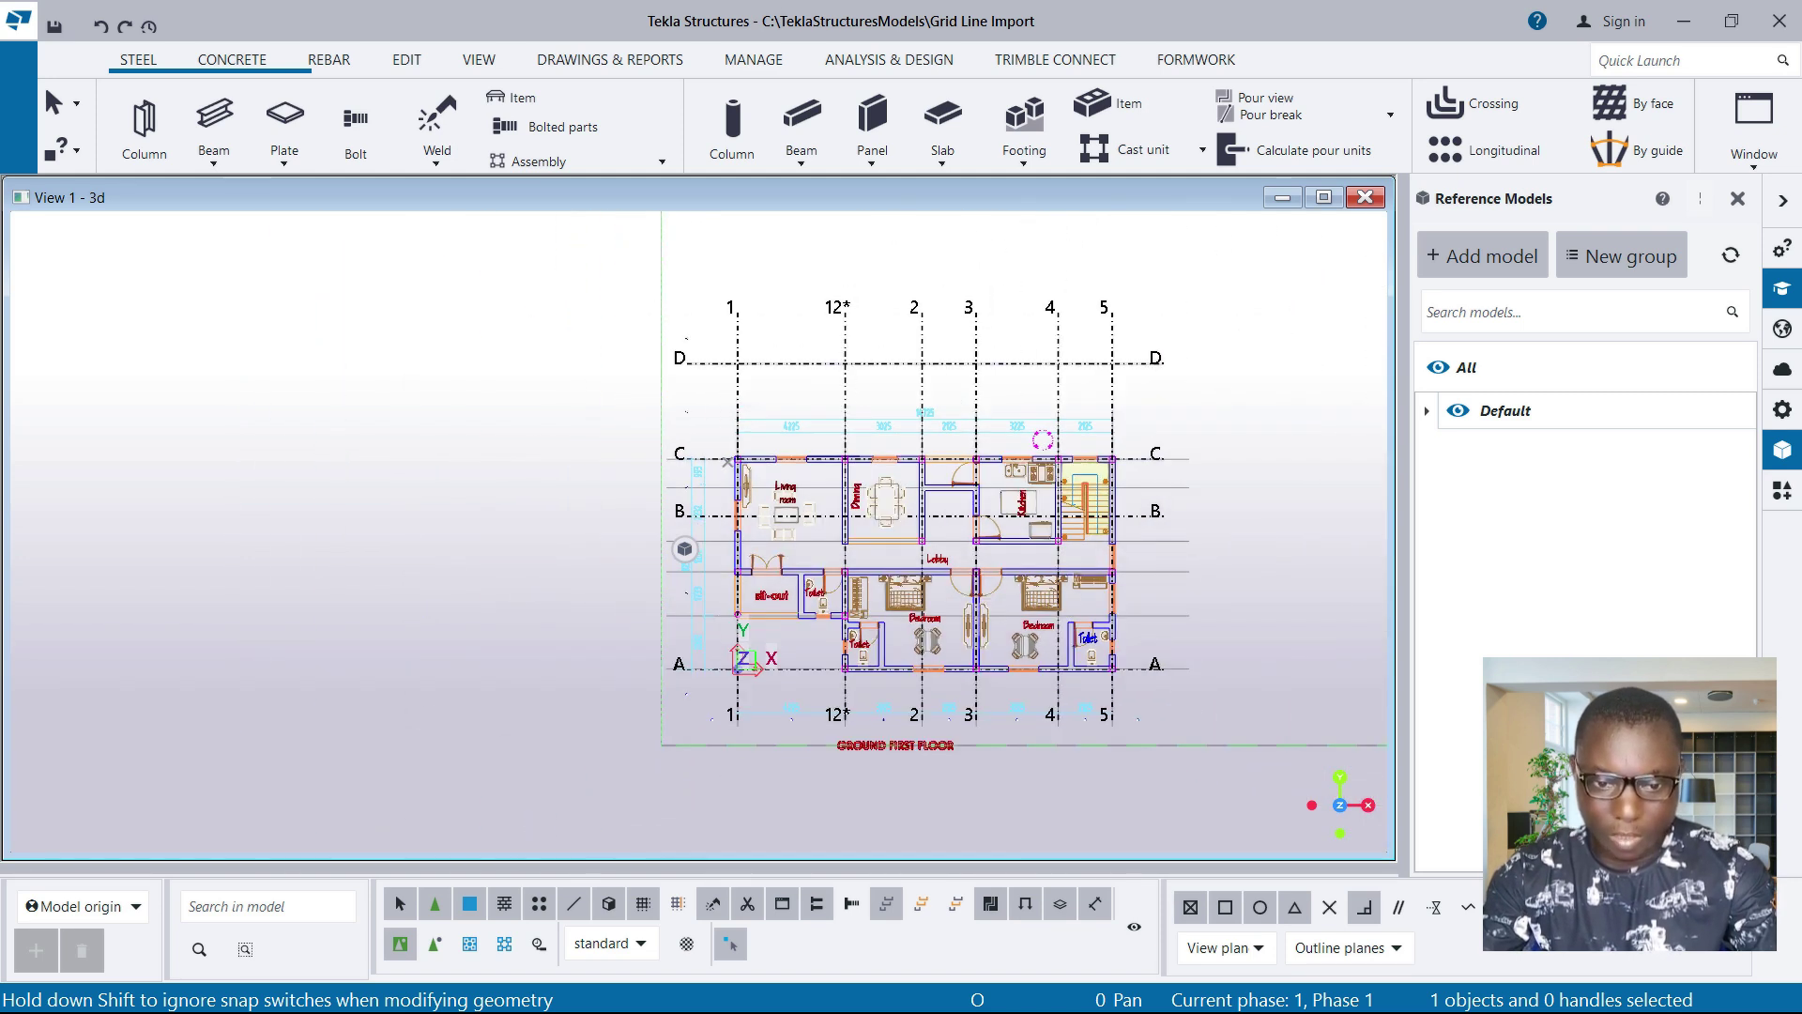
Move the outermost grid line D inside the building onto the short wall between the dining room and the kitchen
drag(786, 363, 800, 500)
scroll(804, 498, up, 1)
scroll(818, 498, up, 8)
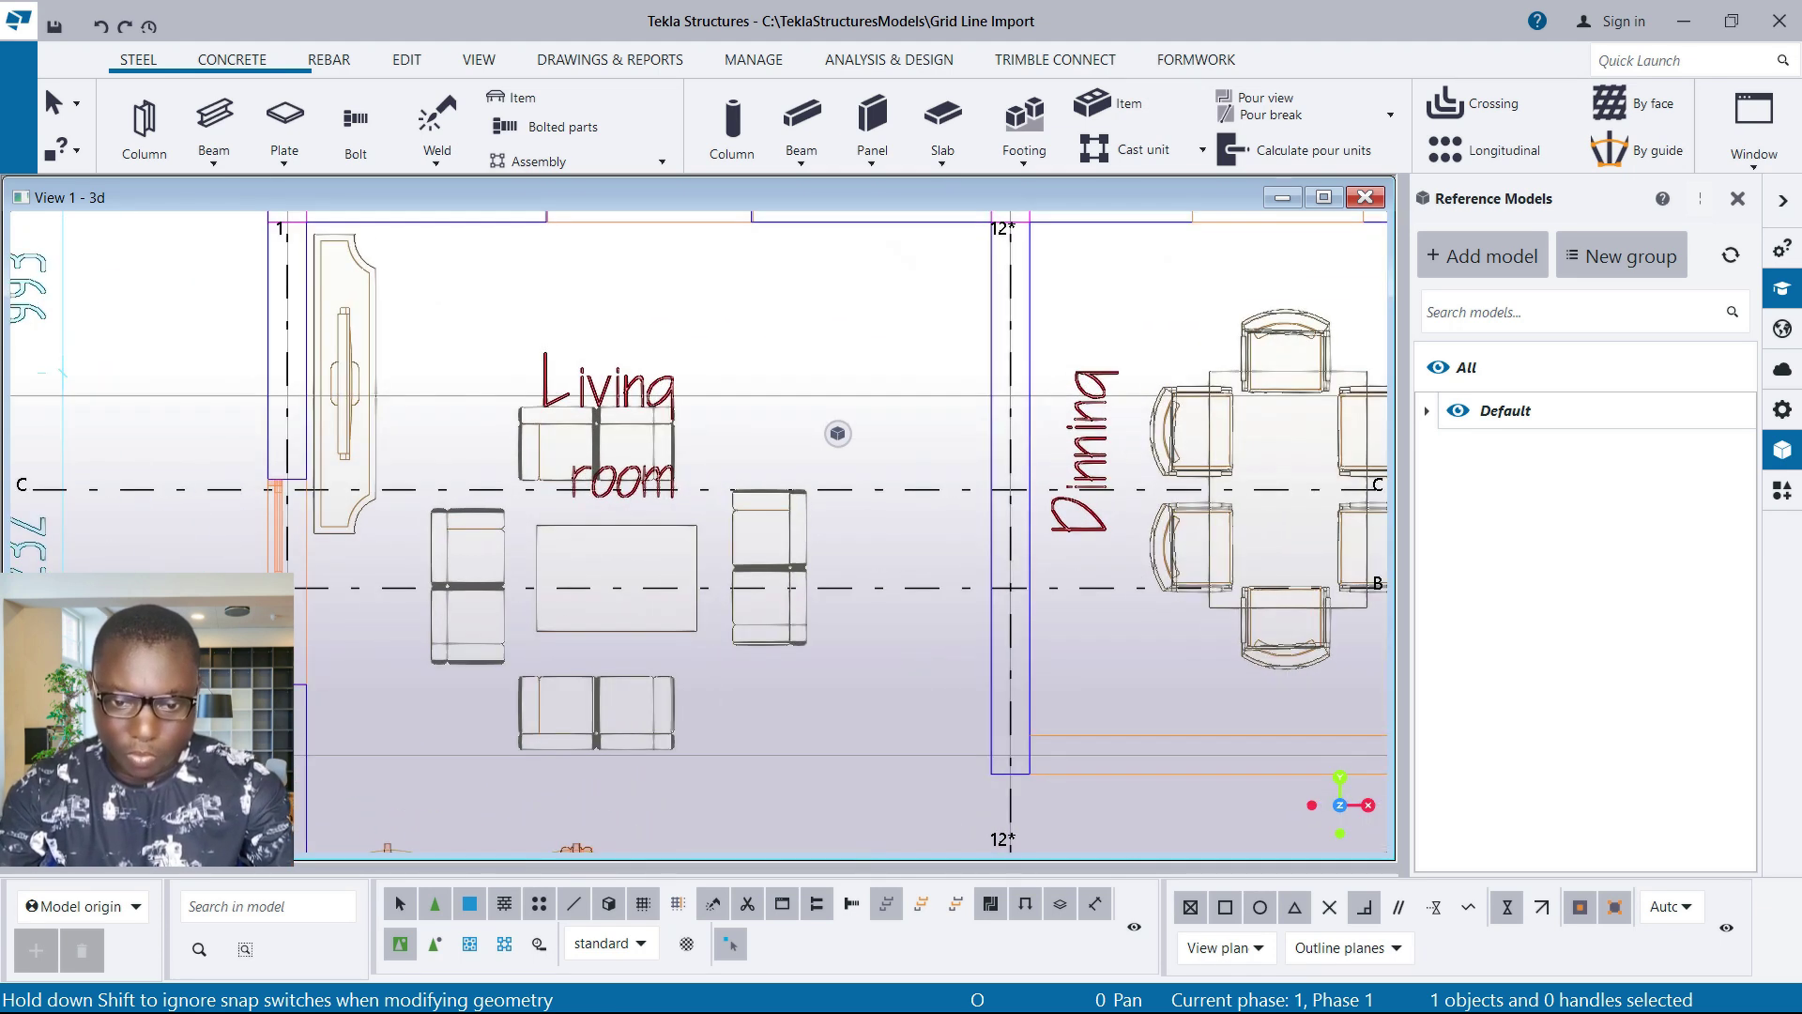
drag(838, 484, 857, 395)
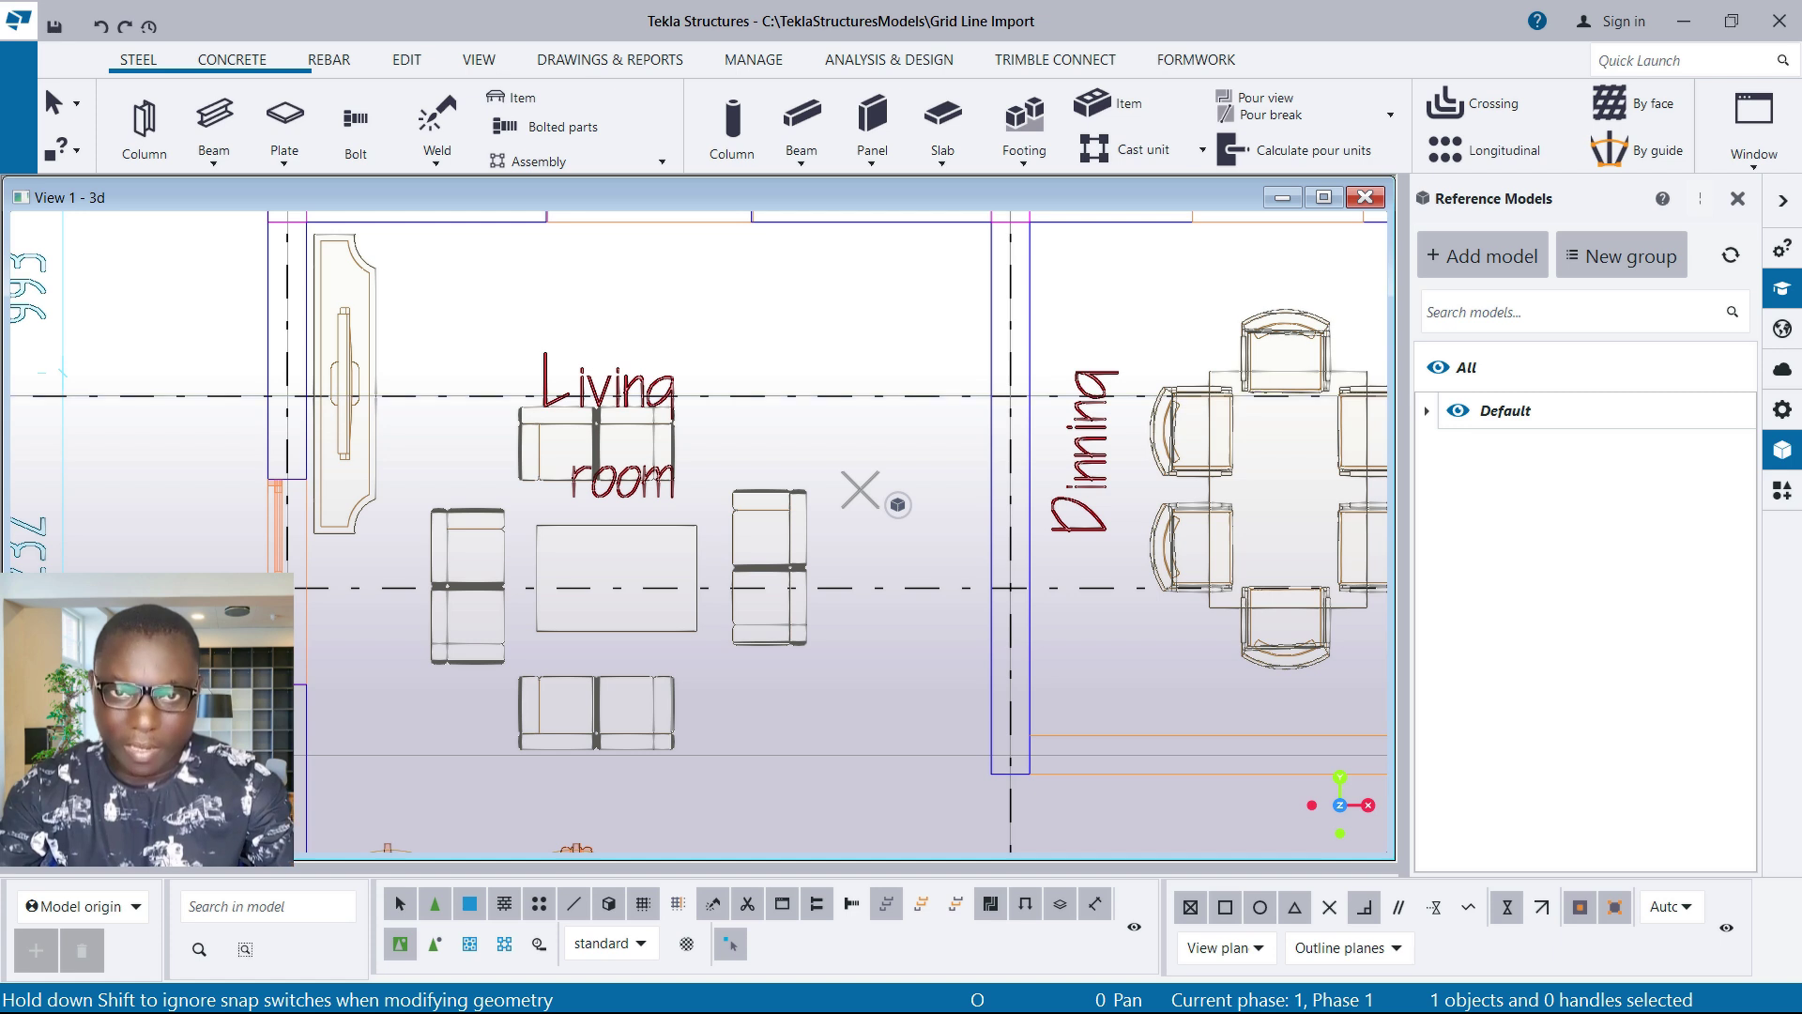
Move grid line B onto the kitchen and dining room wall along the lobby
scroll(898, 505, down, 8)
scroll(898, 505, up, 2)
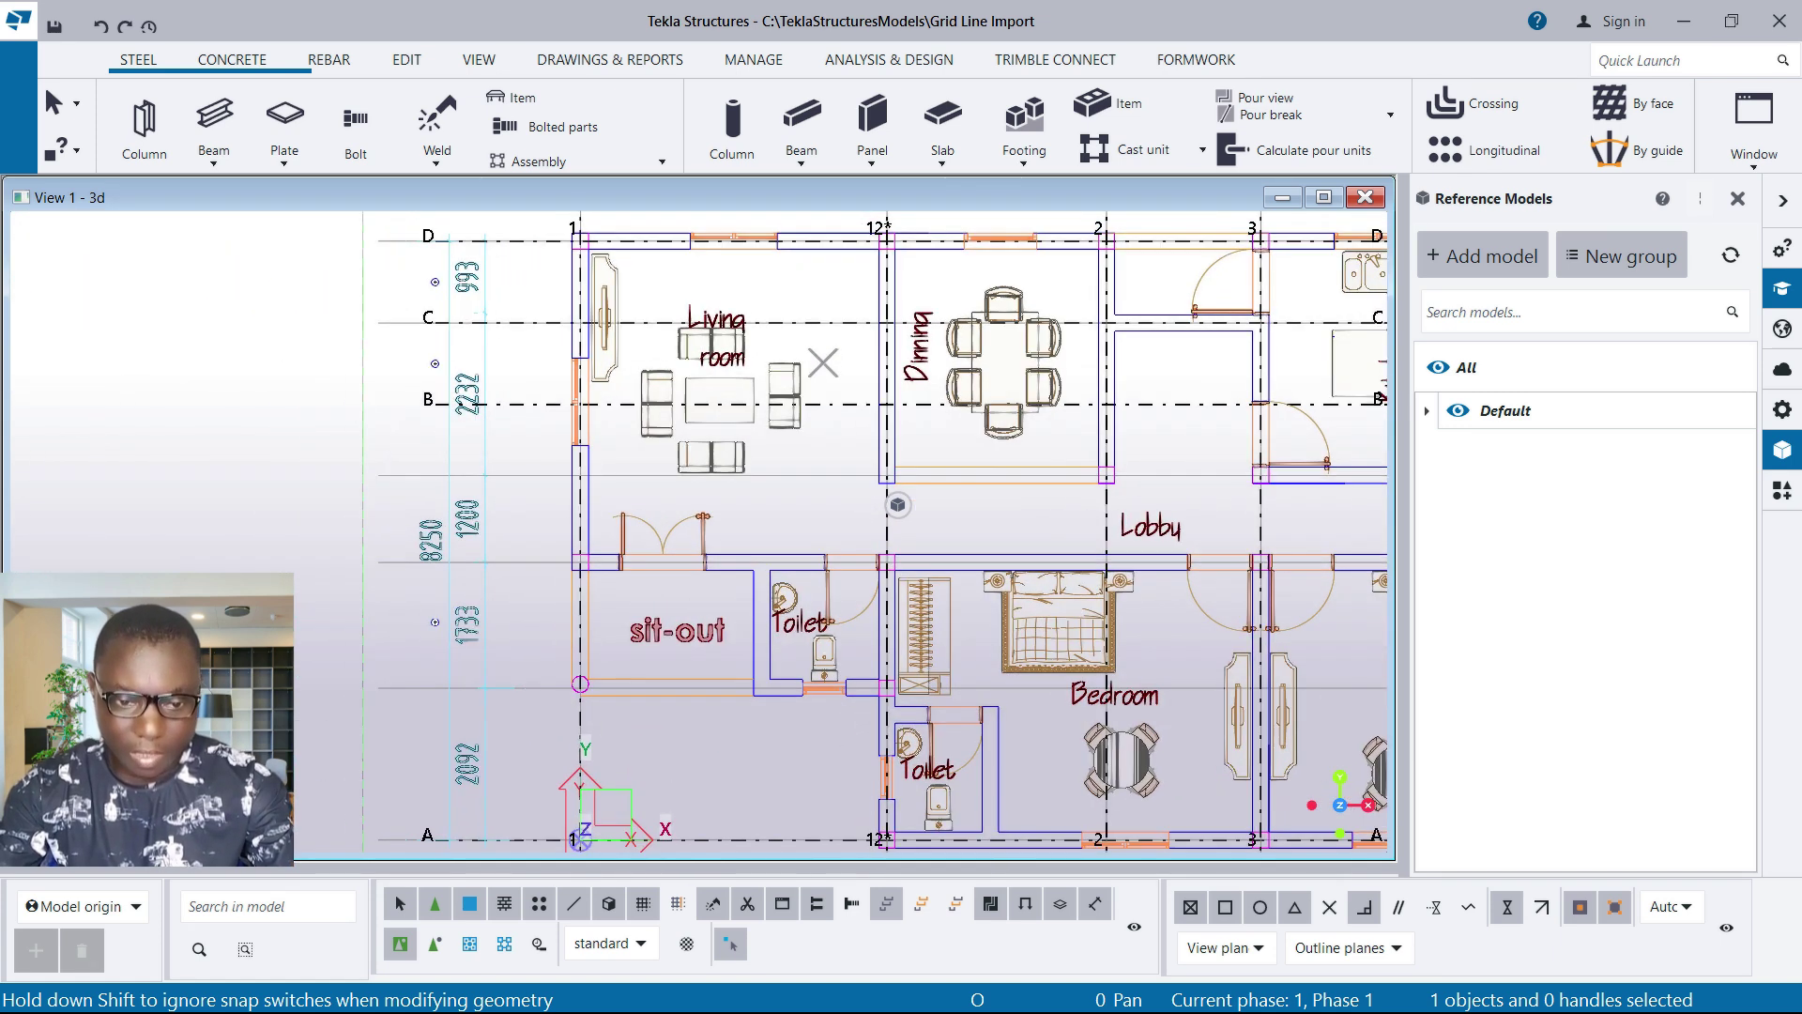
drag(512, 404, 512, 477)
scroll(591, 478, up, 6)
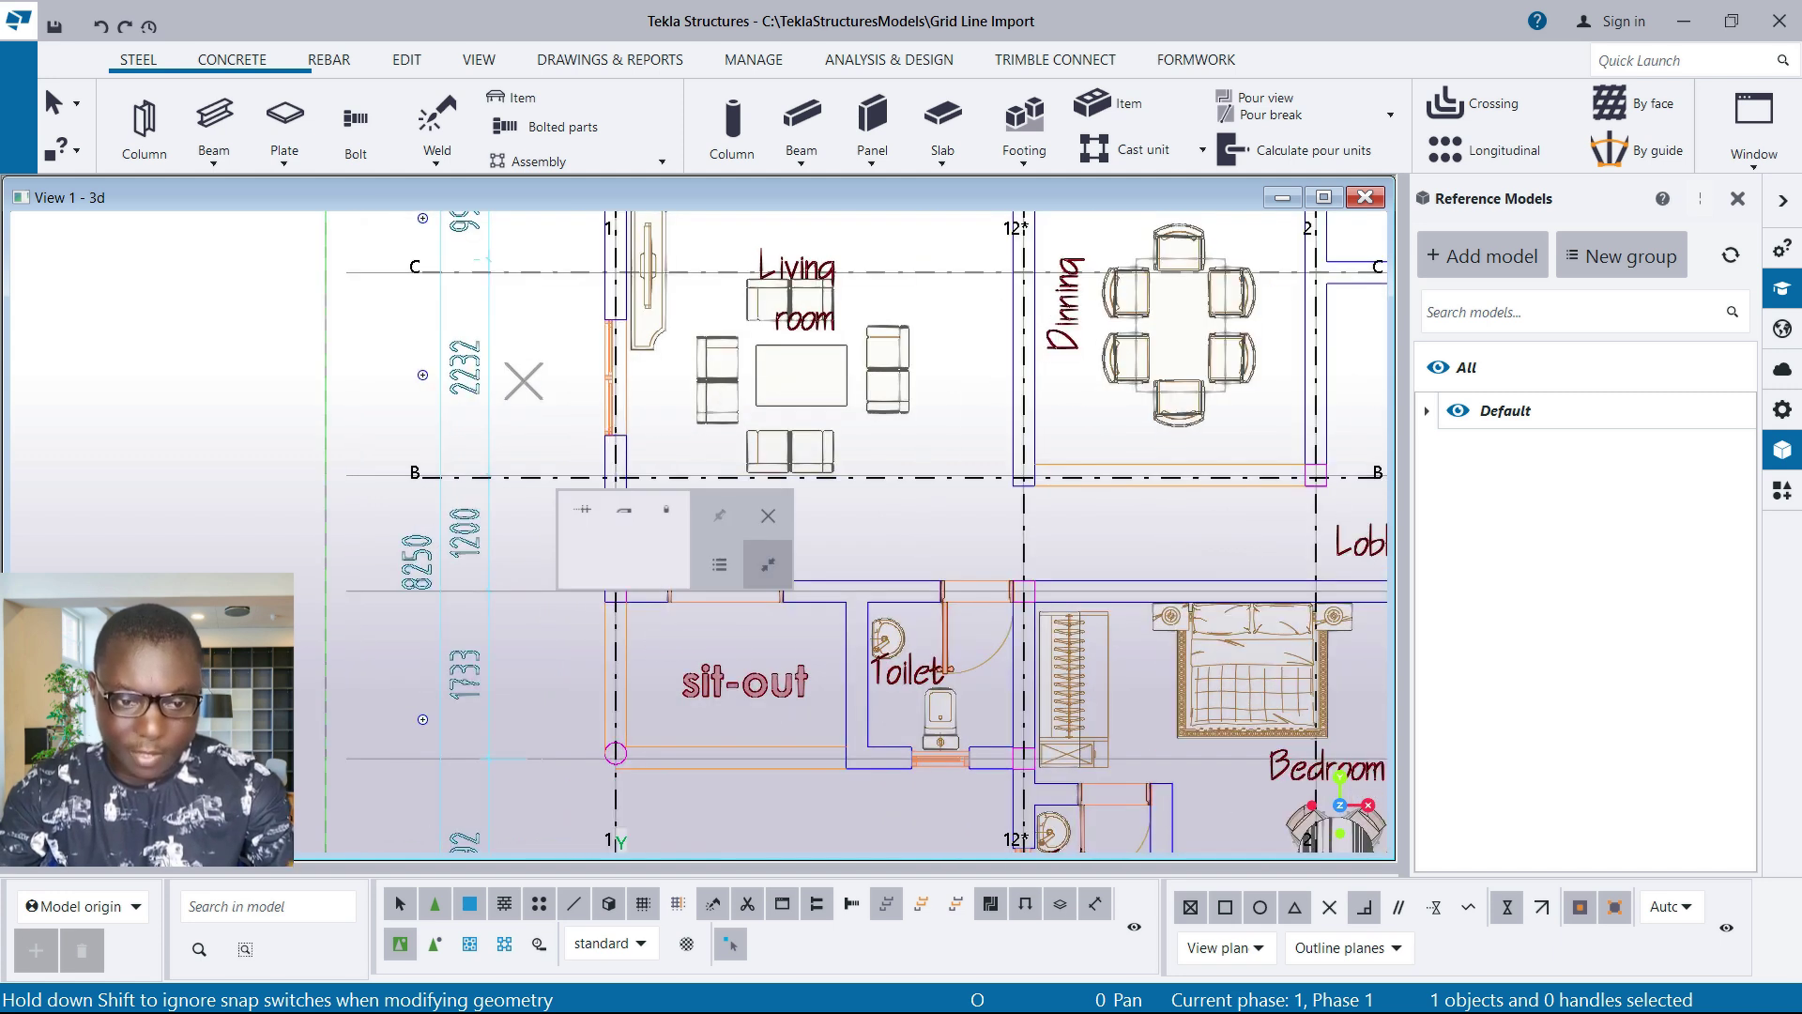
scroll(569, 502, up, 3)
drag(568, 502, 428, 525)
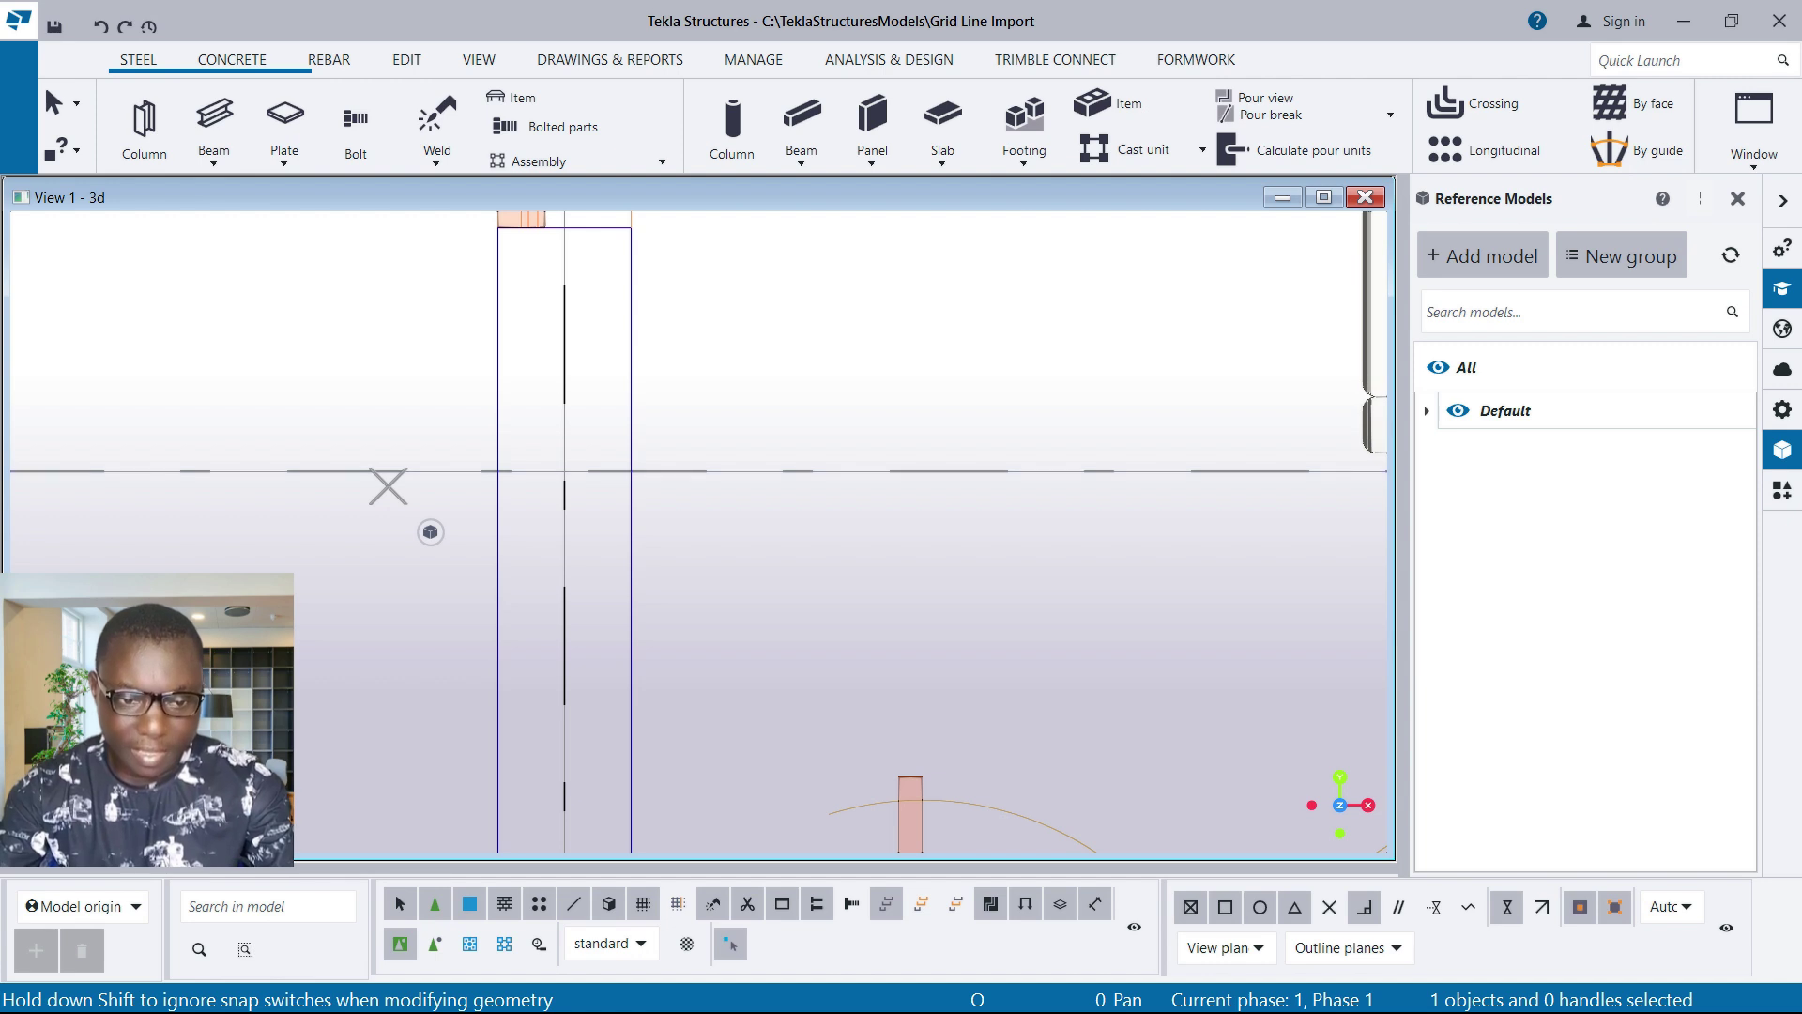
Add a grid line between A and B and align it with the wall between the sit-out and the living room
scroll(430, 532, down, 10)
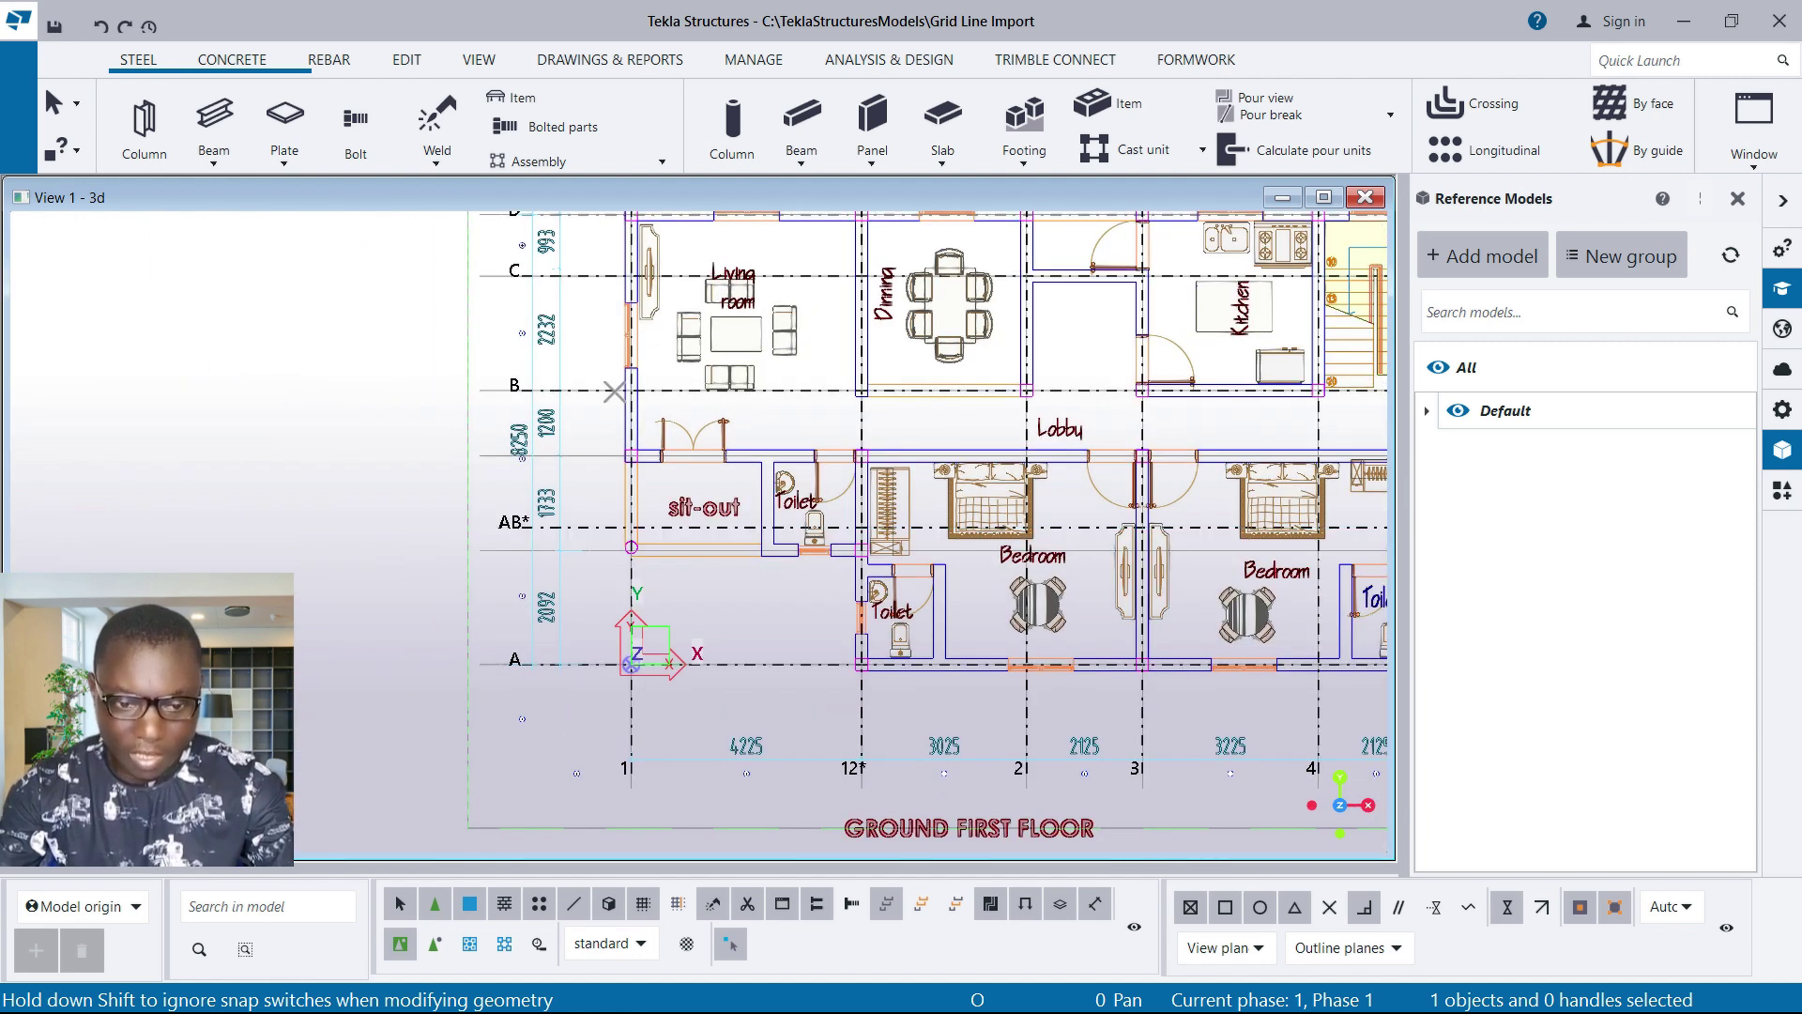
scroll(590, 603, up, 1)
scroll(606, 512, up, 1)
drag(606, 510, 608, 390)
scroll(615, 403, up, 5)
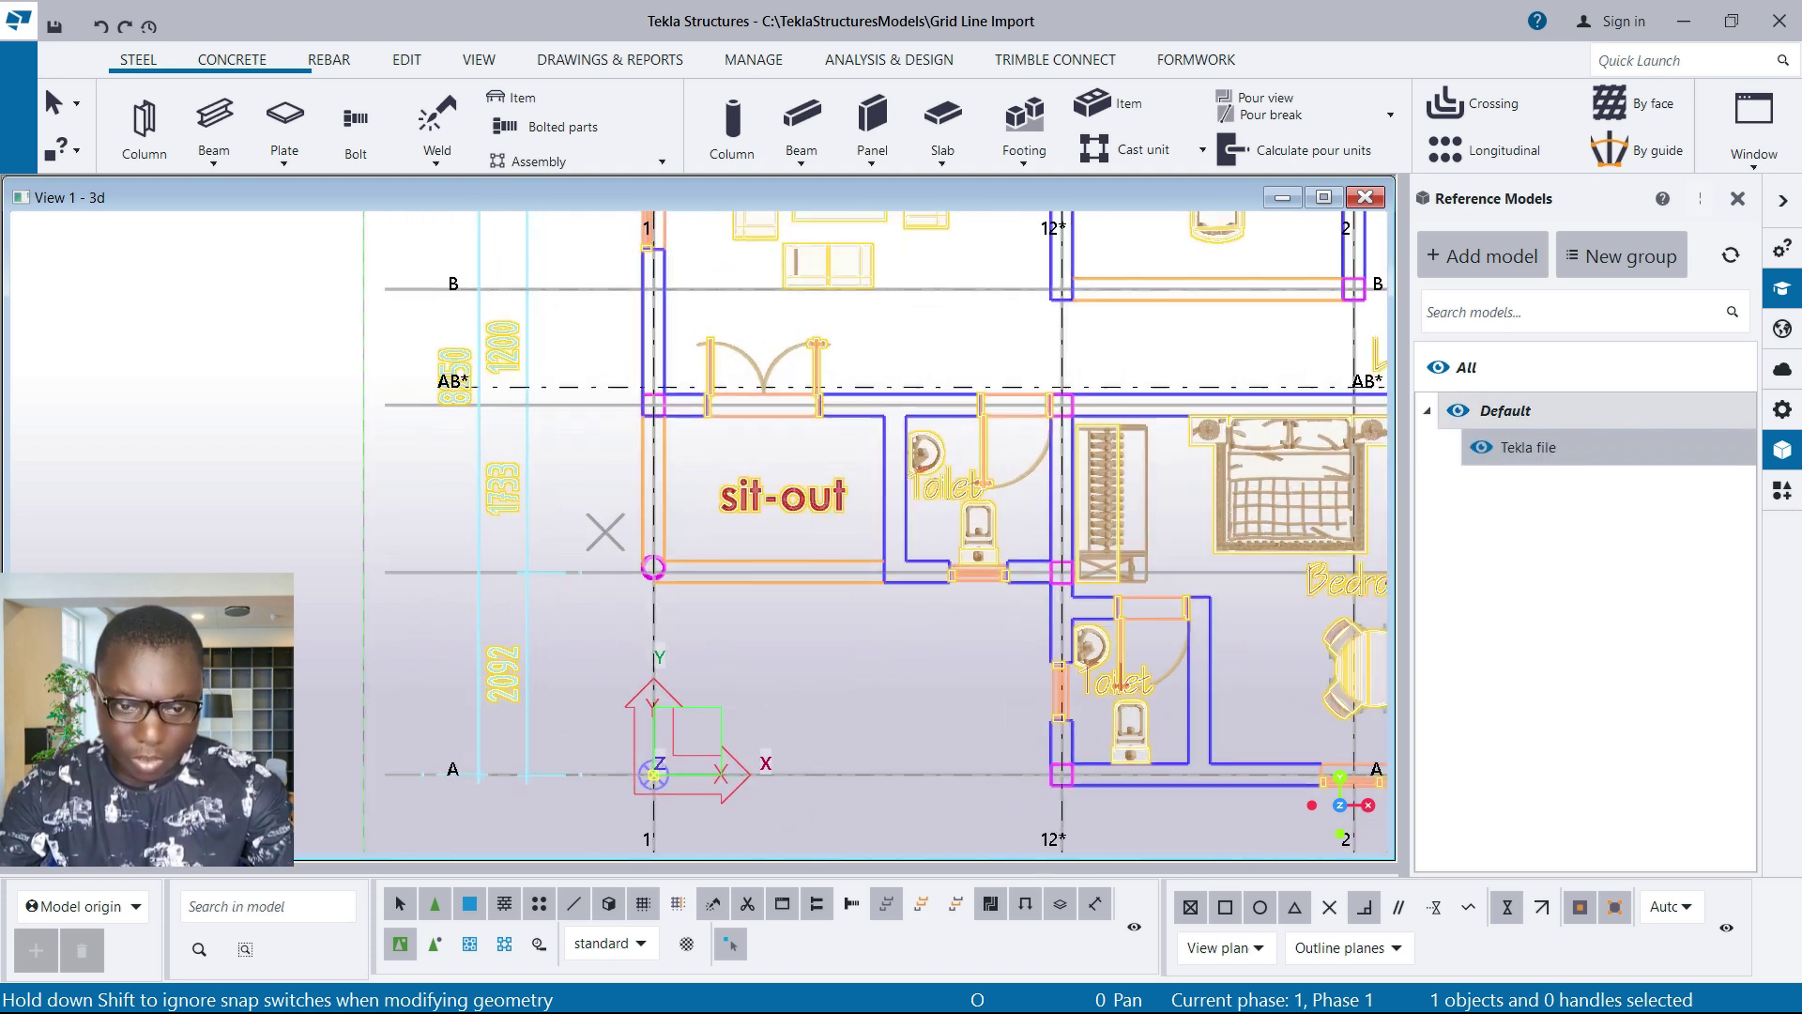
scroll(608, 389, up, 2)
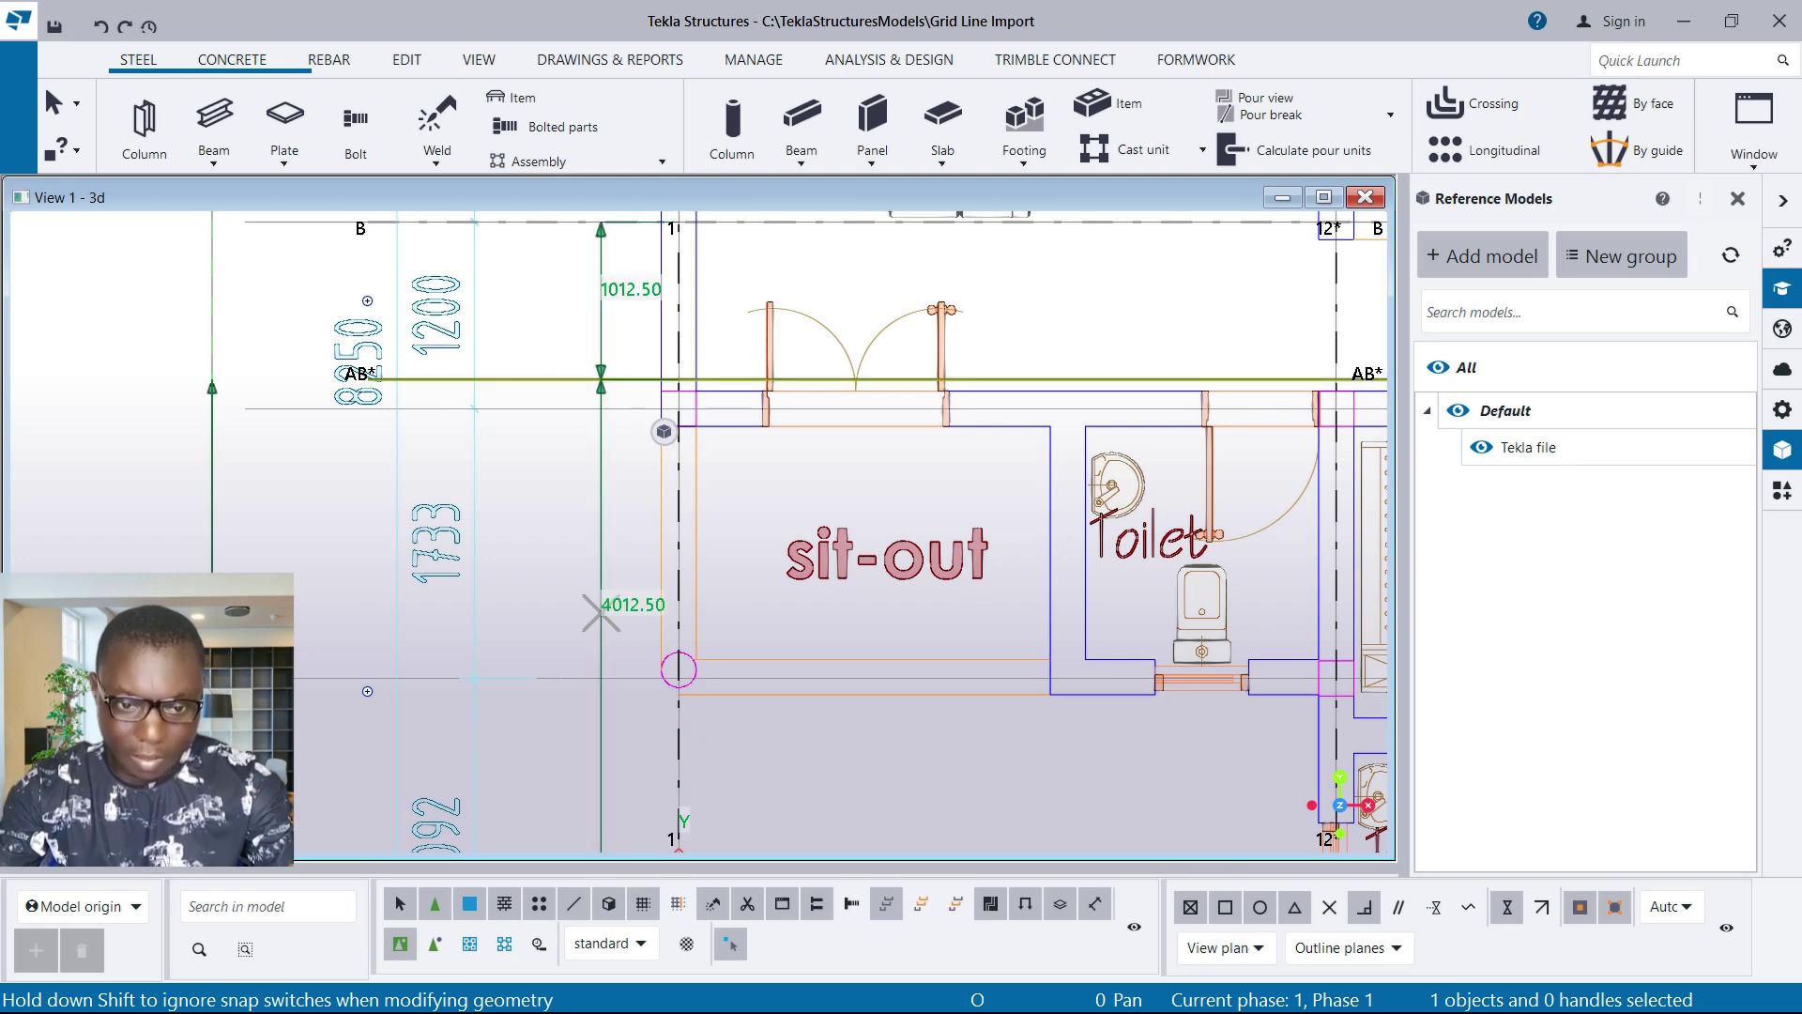
drag(607, 379, 604, 408)
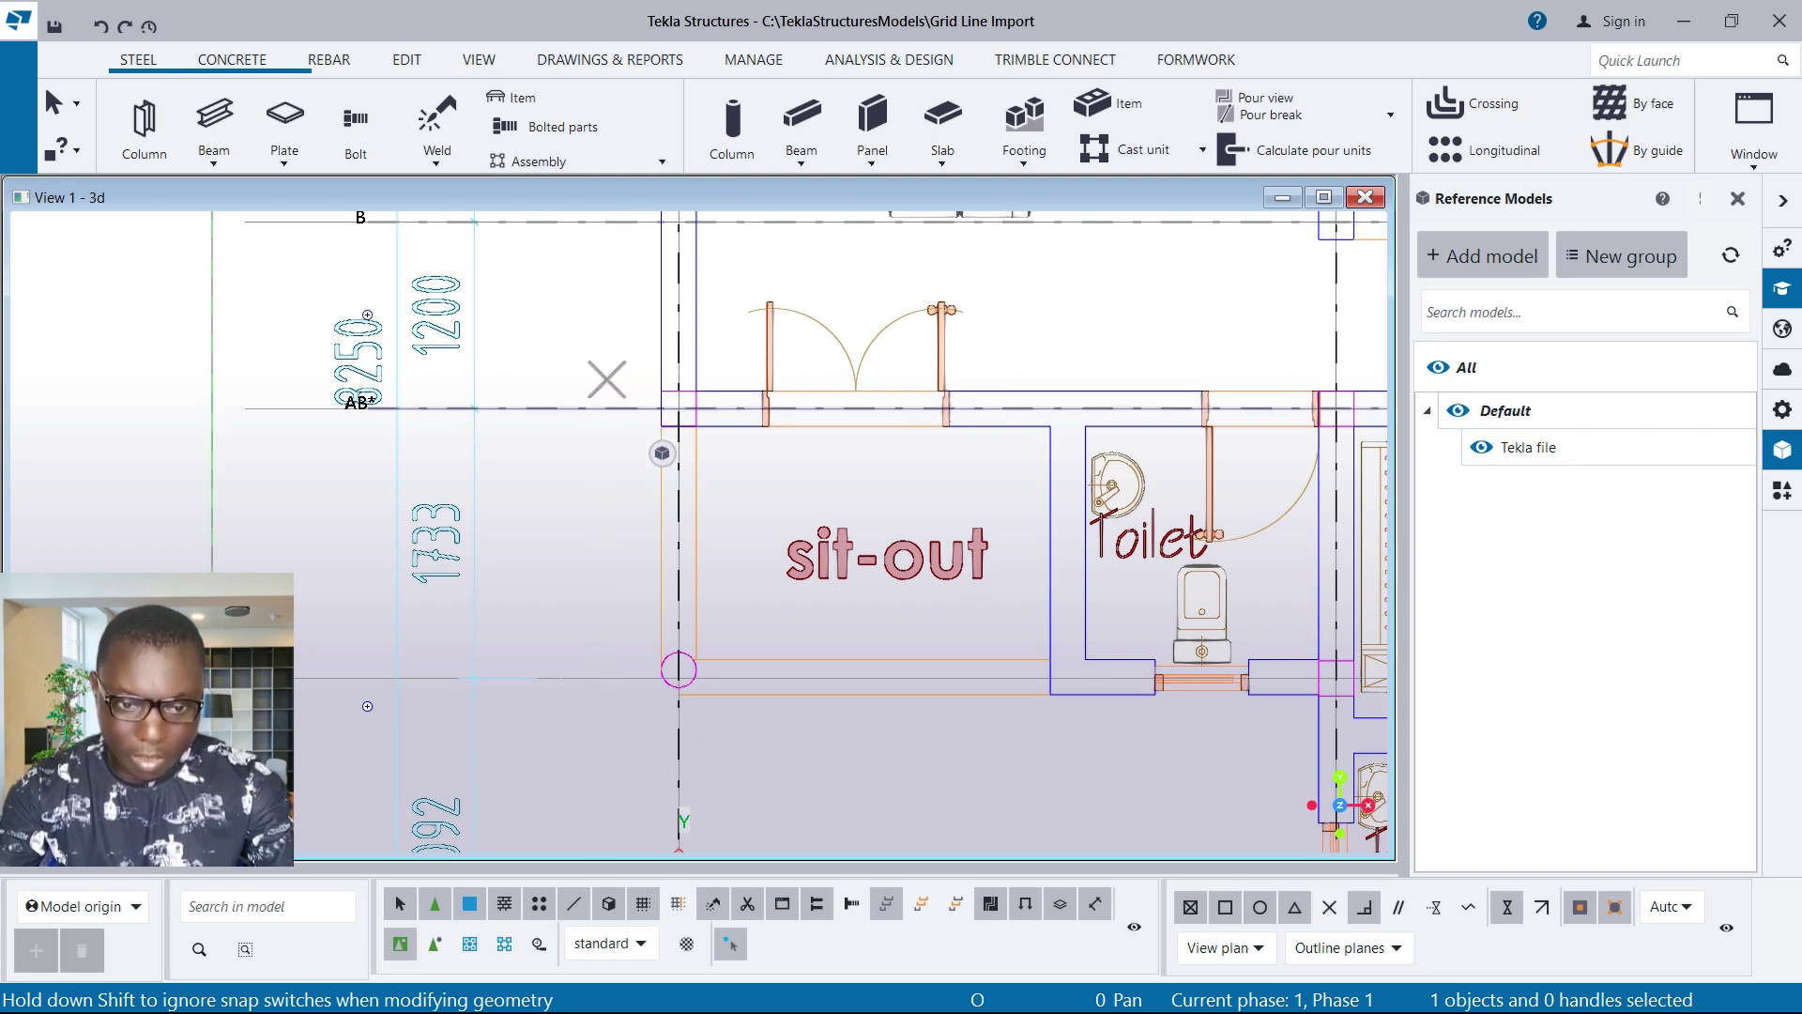
scroll(607, 379, up, 4)
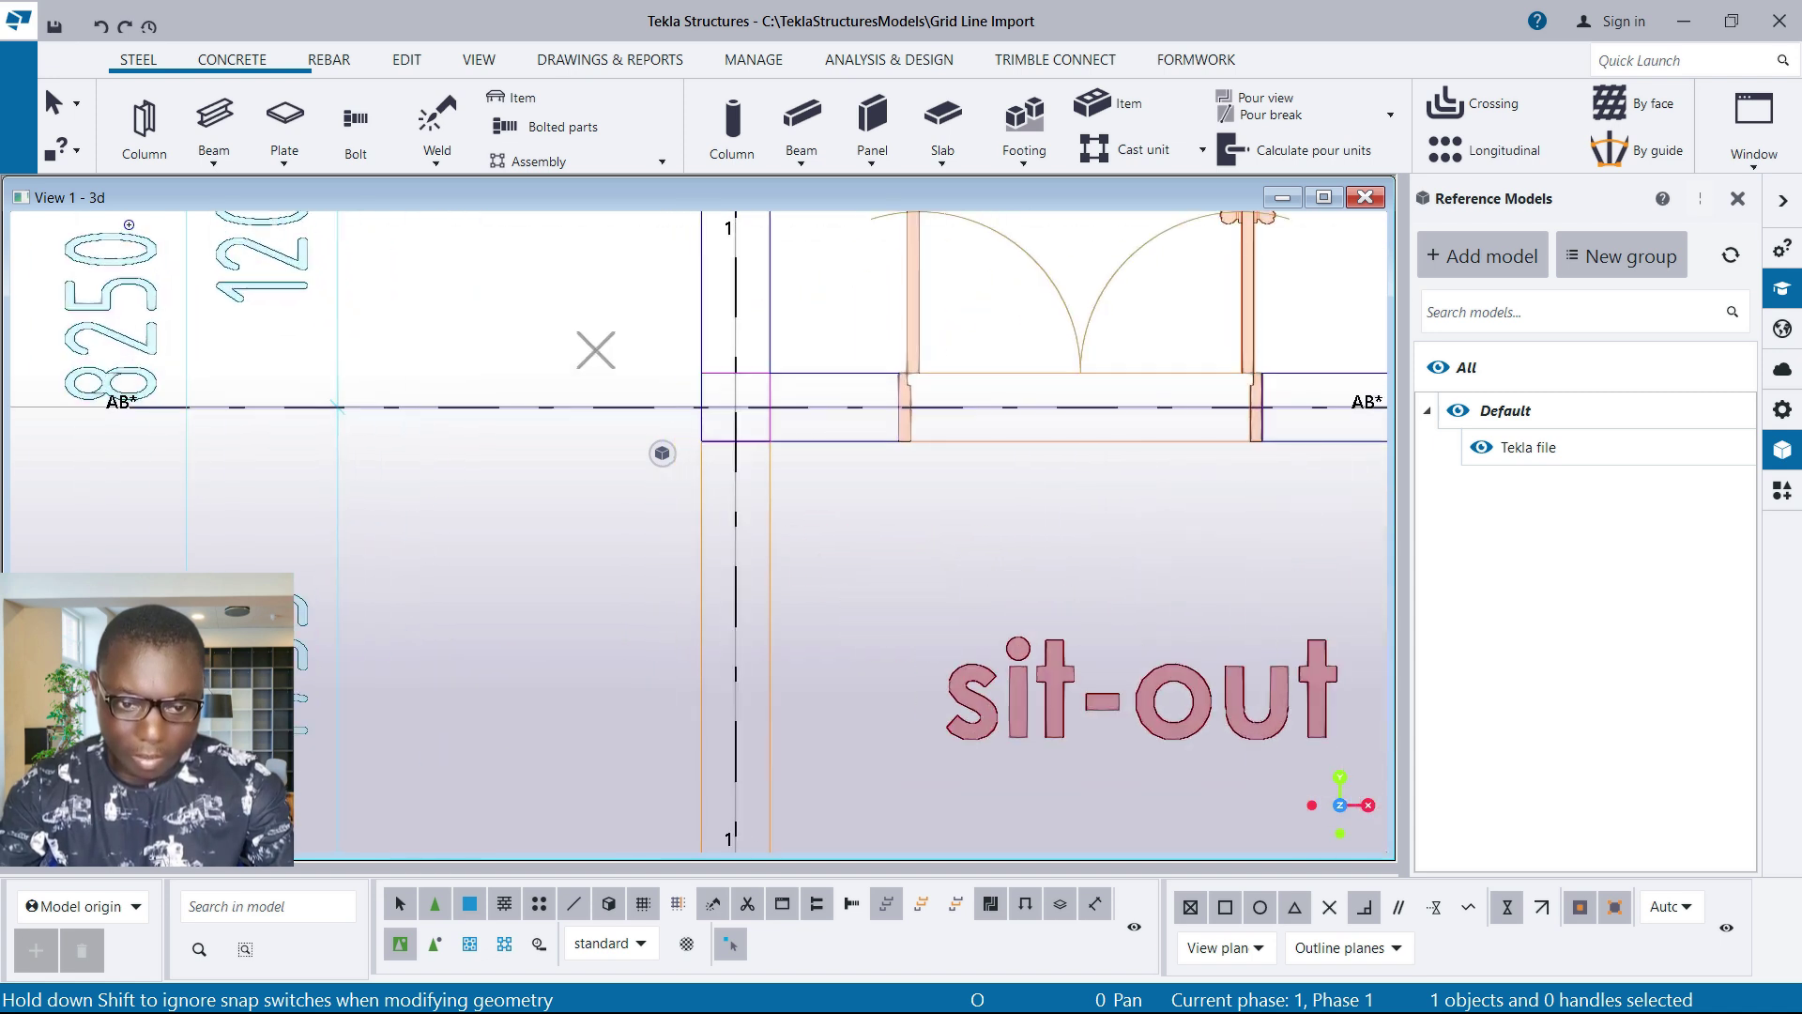
scroll(642, 282, down, 5)
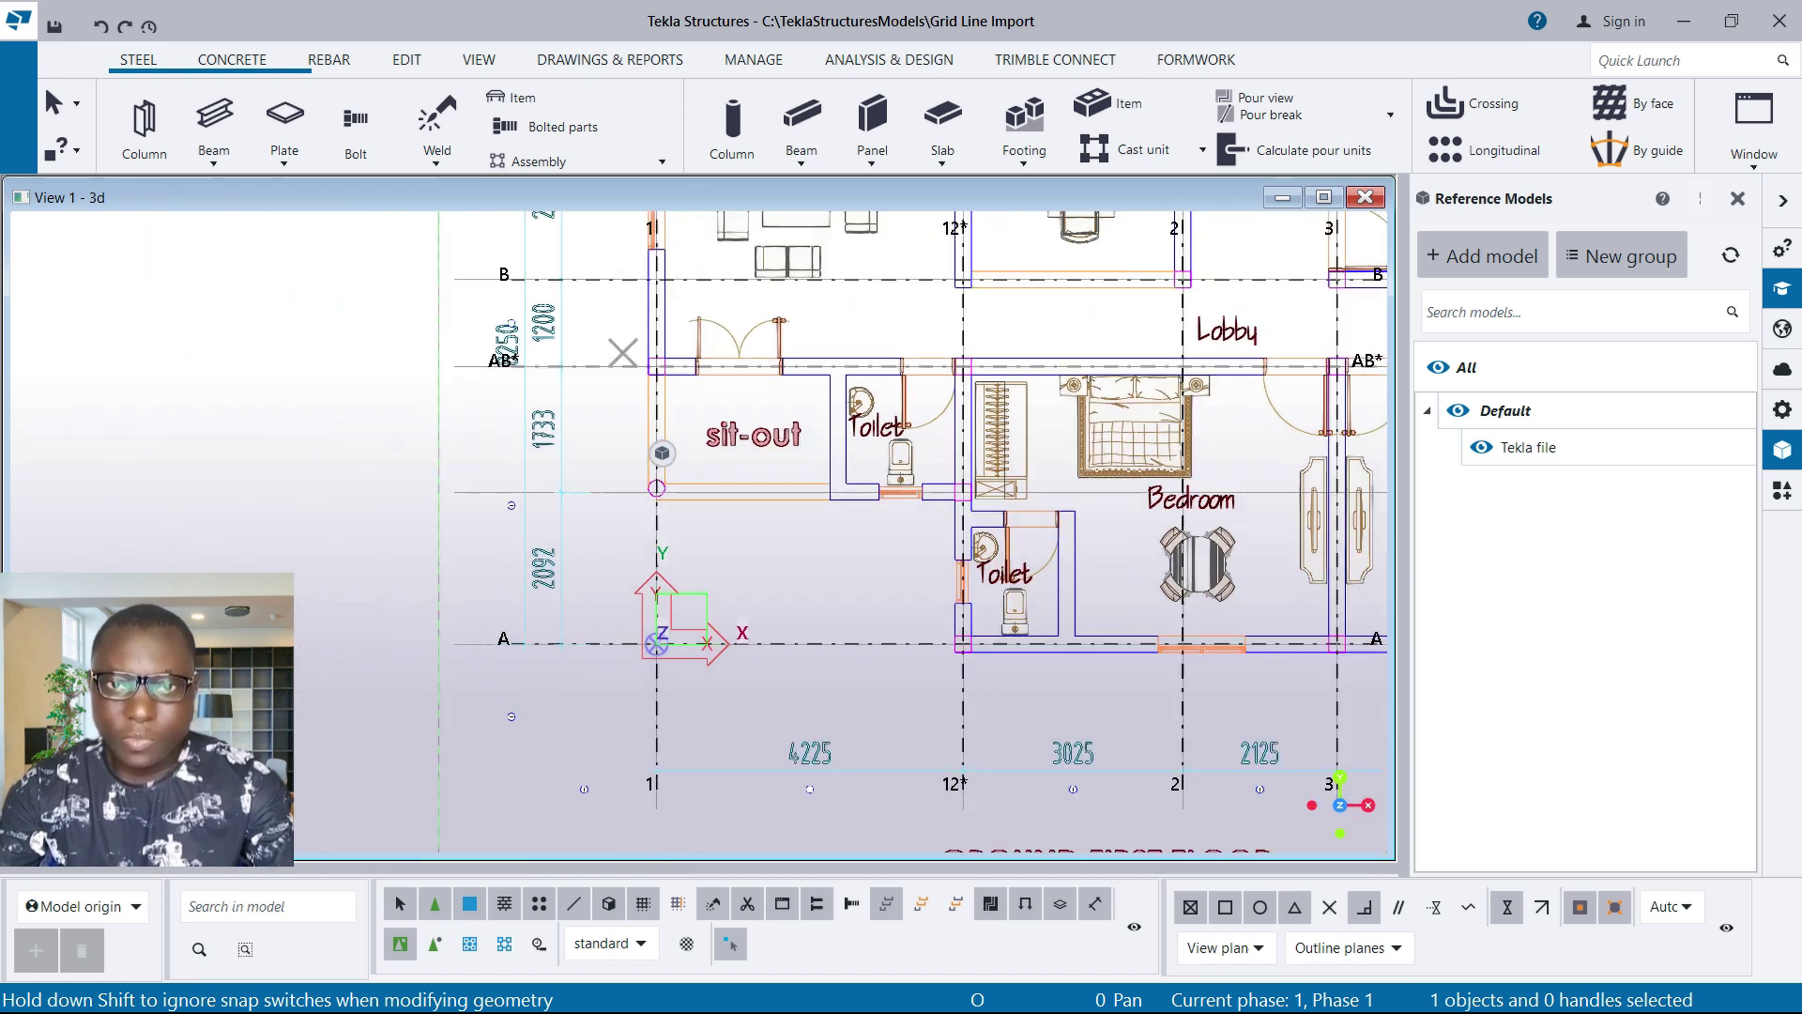
Add a grid line between A and AB* and align it with the outer edge wall of the sit-out and its adjoining toilet
scroll(662, 453, up, 1)
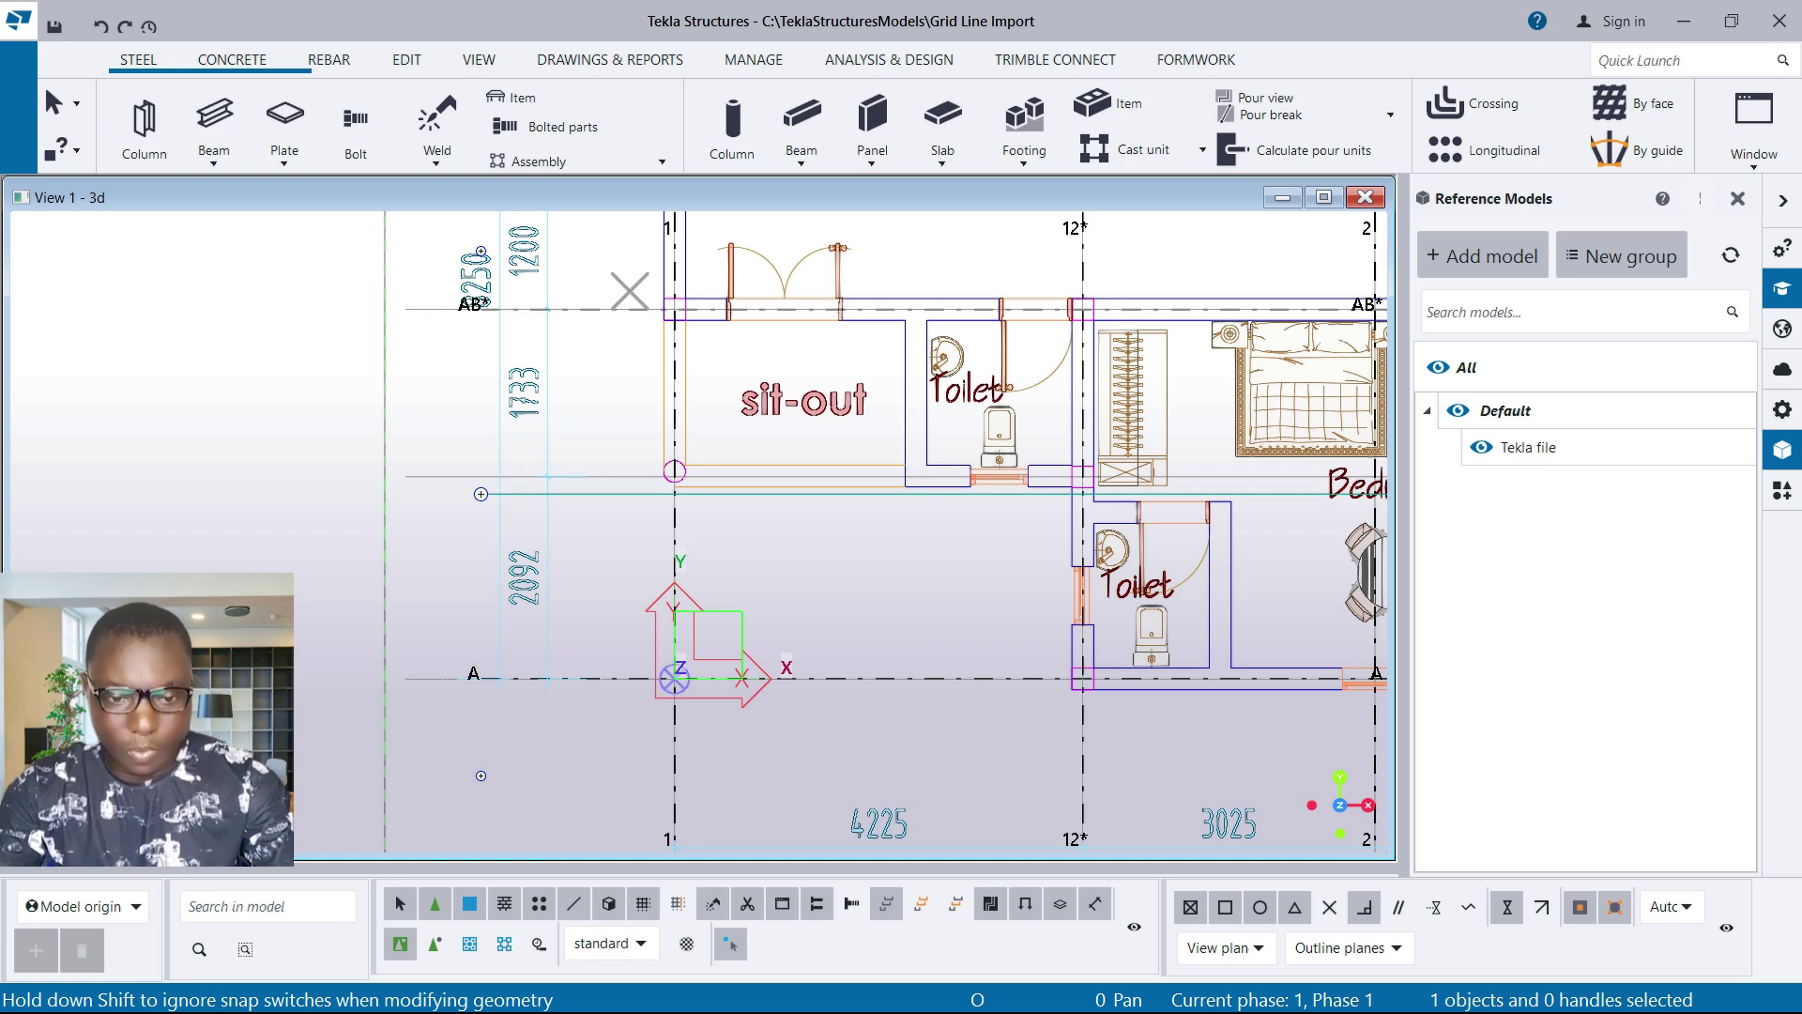
click(480, 494)
drag(619, 493, 611, 476)
scroll(478, 658, down, 5)
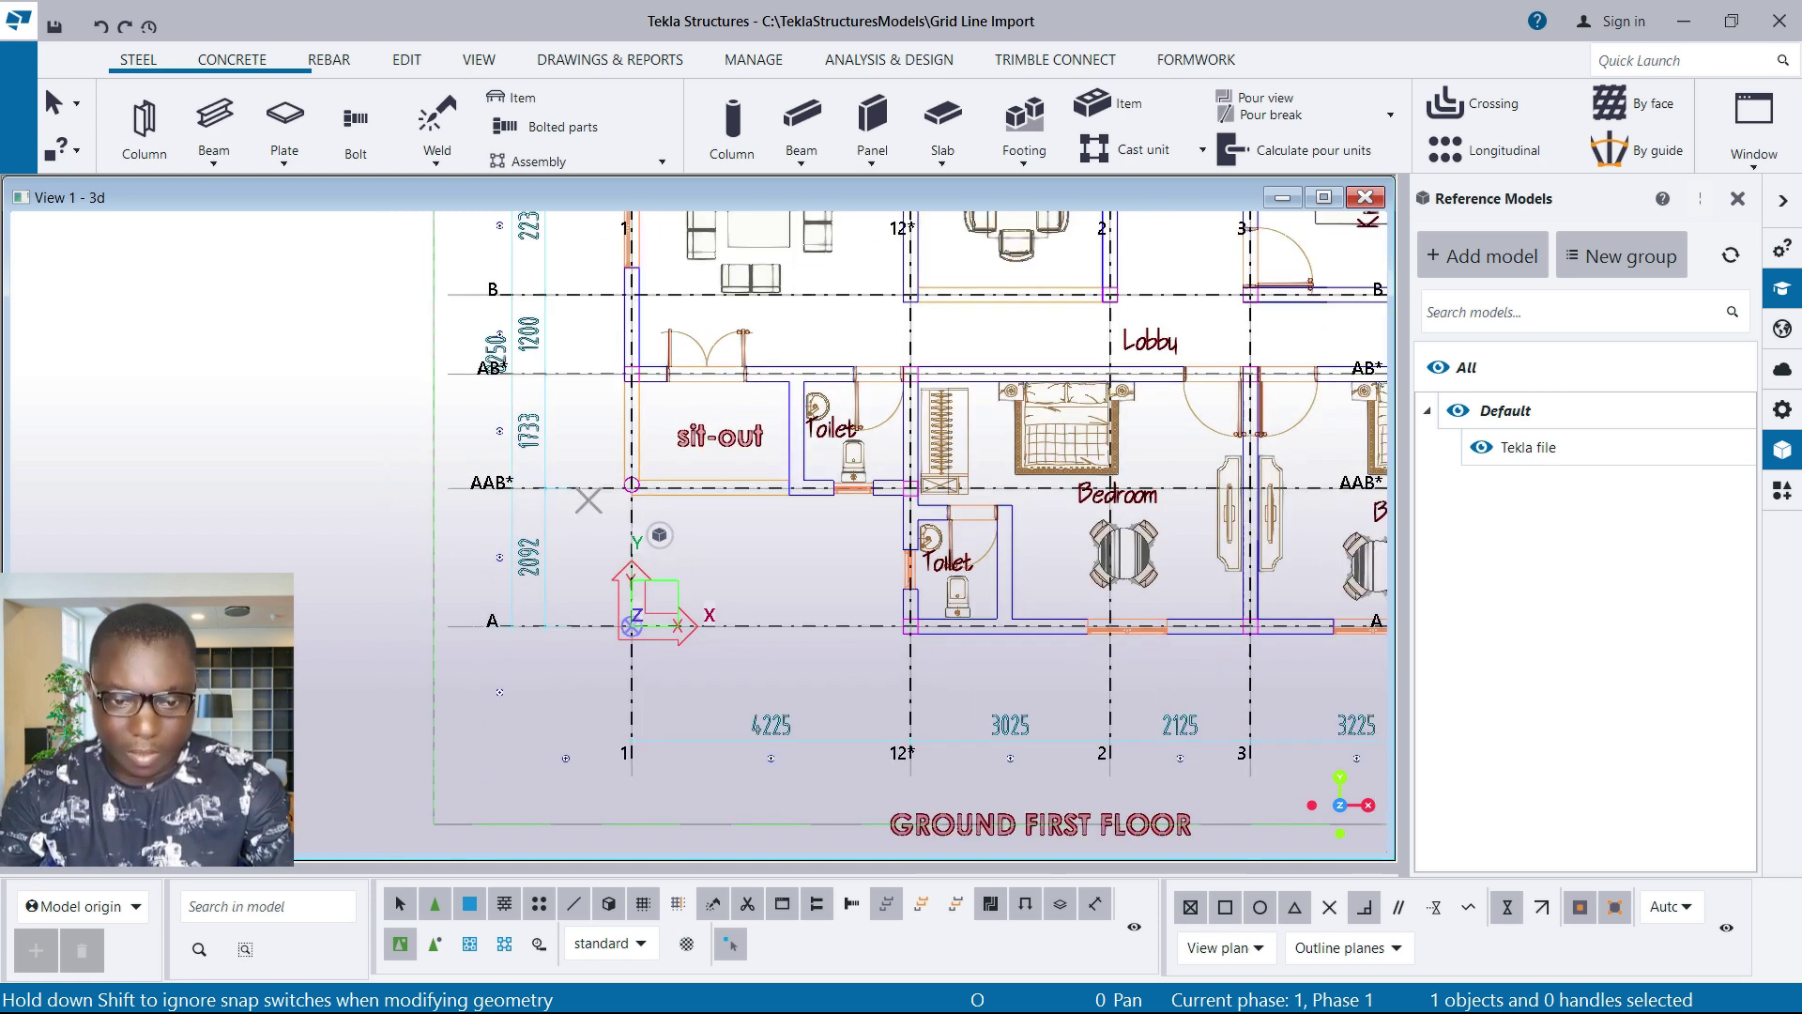
scroll(1061, 352, up, 1)
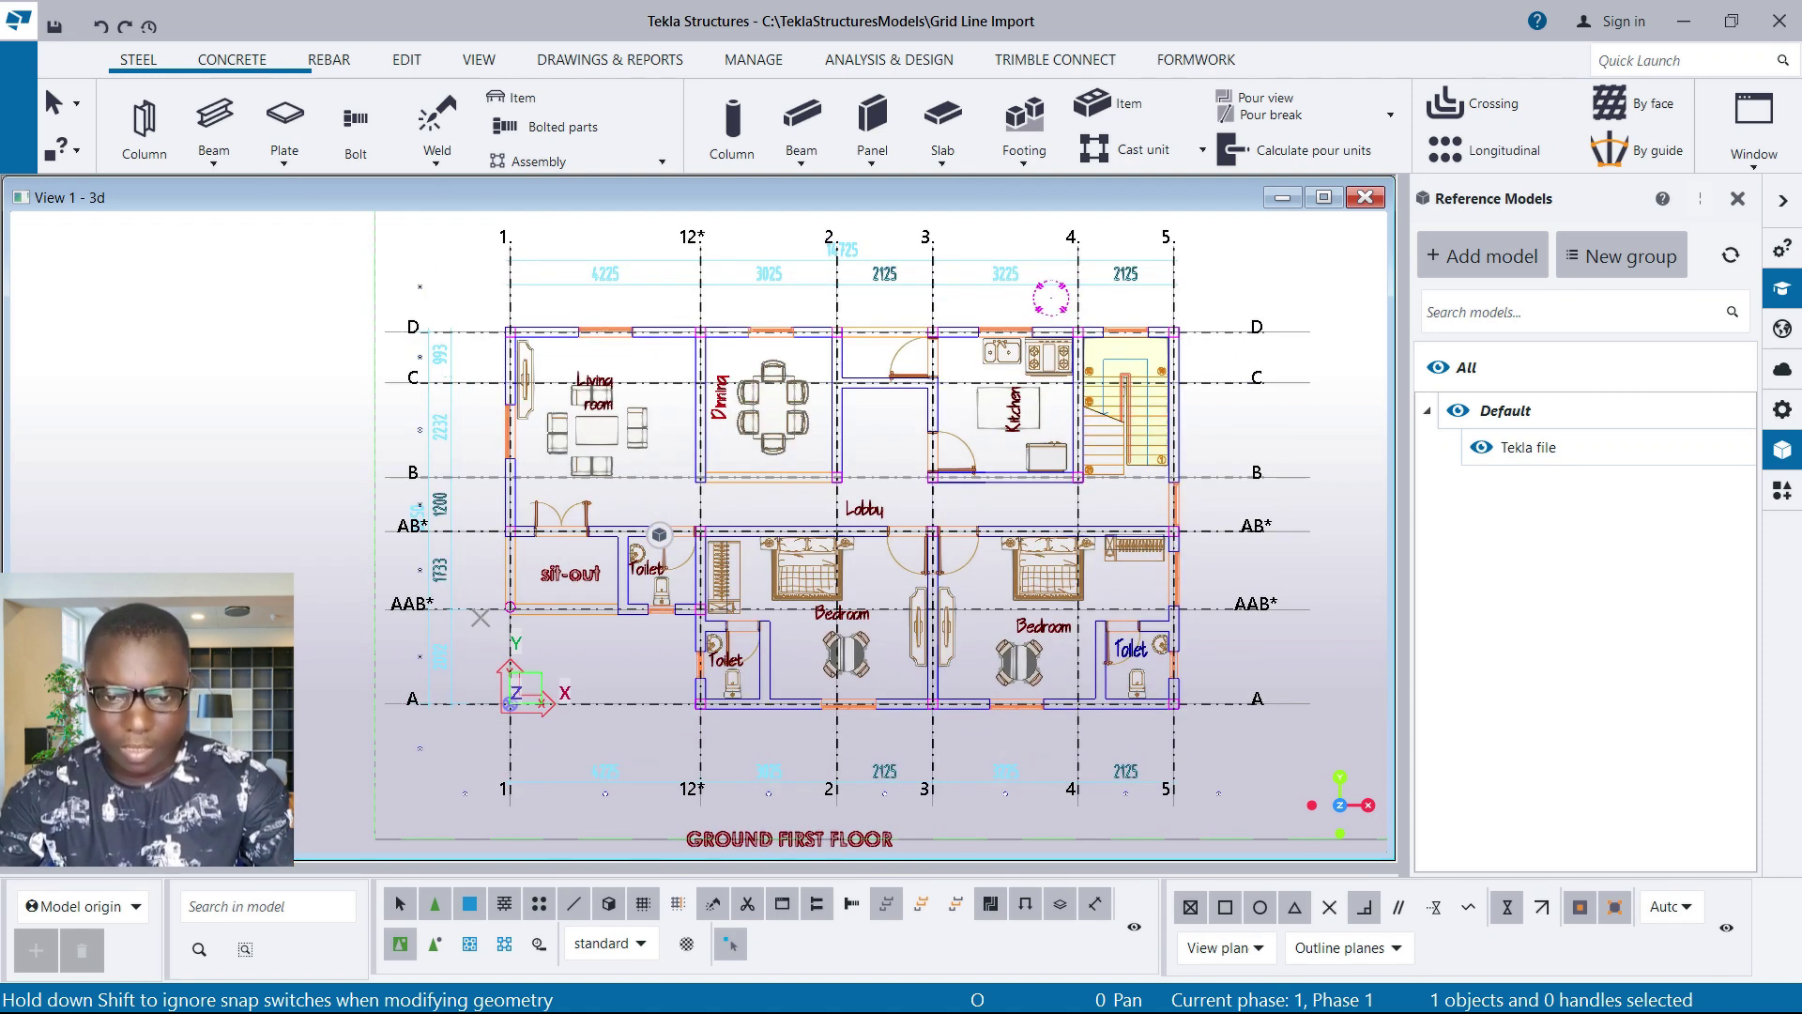
scroll(970, 460, up, 3)
scroll(660, 534, down, 5)
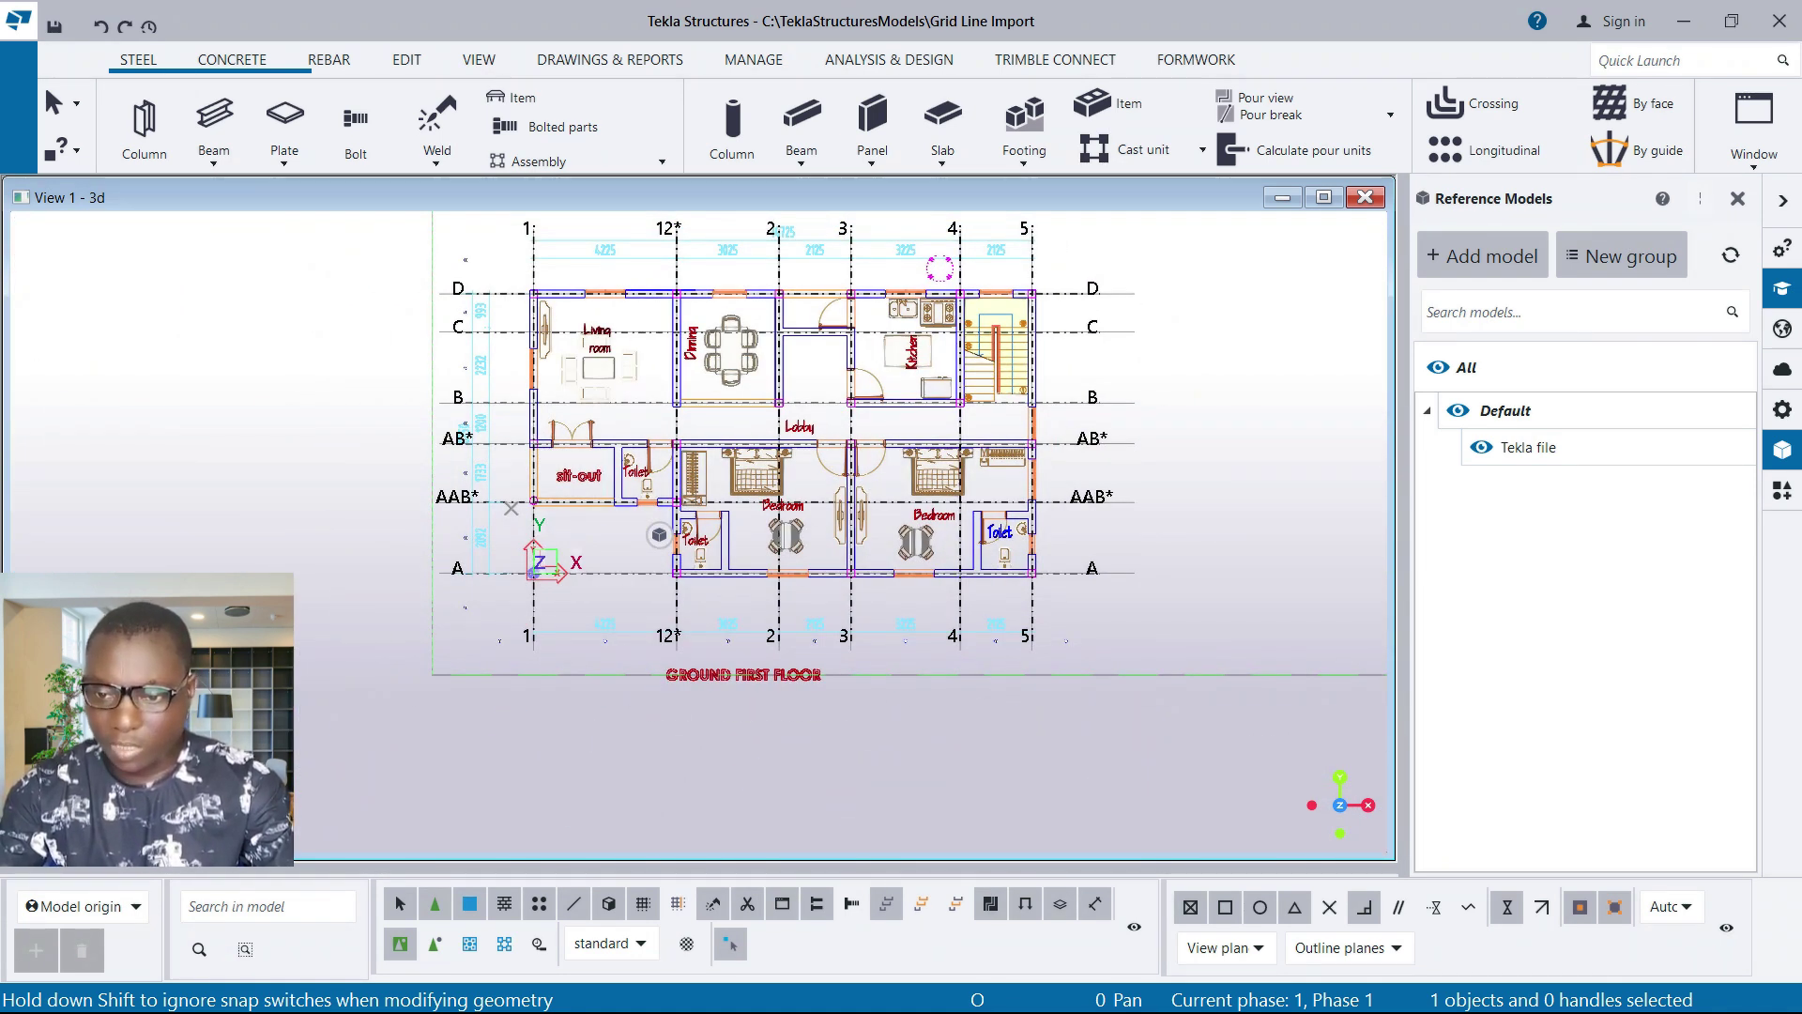
scroll(660, 534, up, 1)
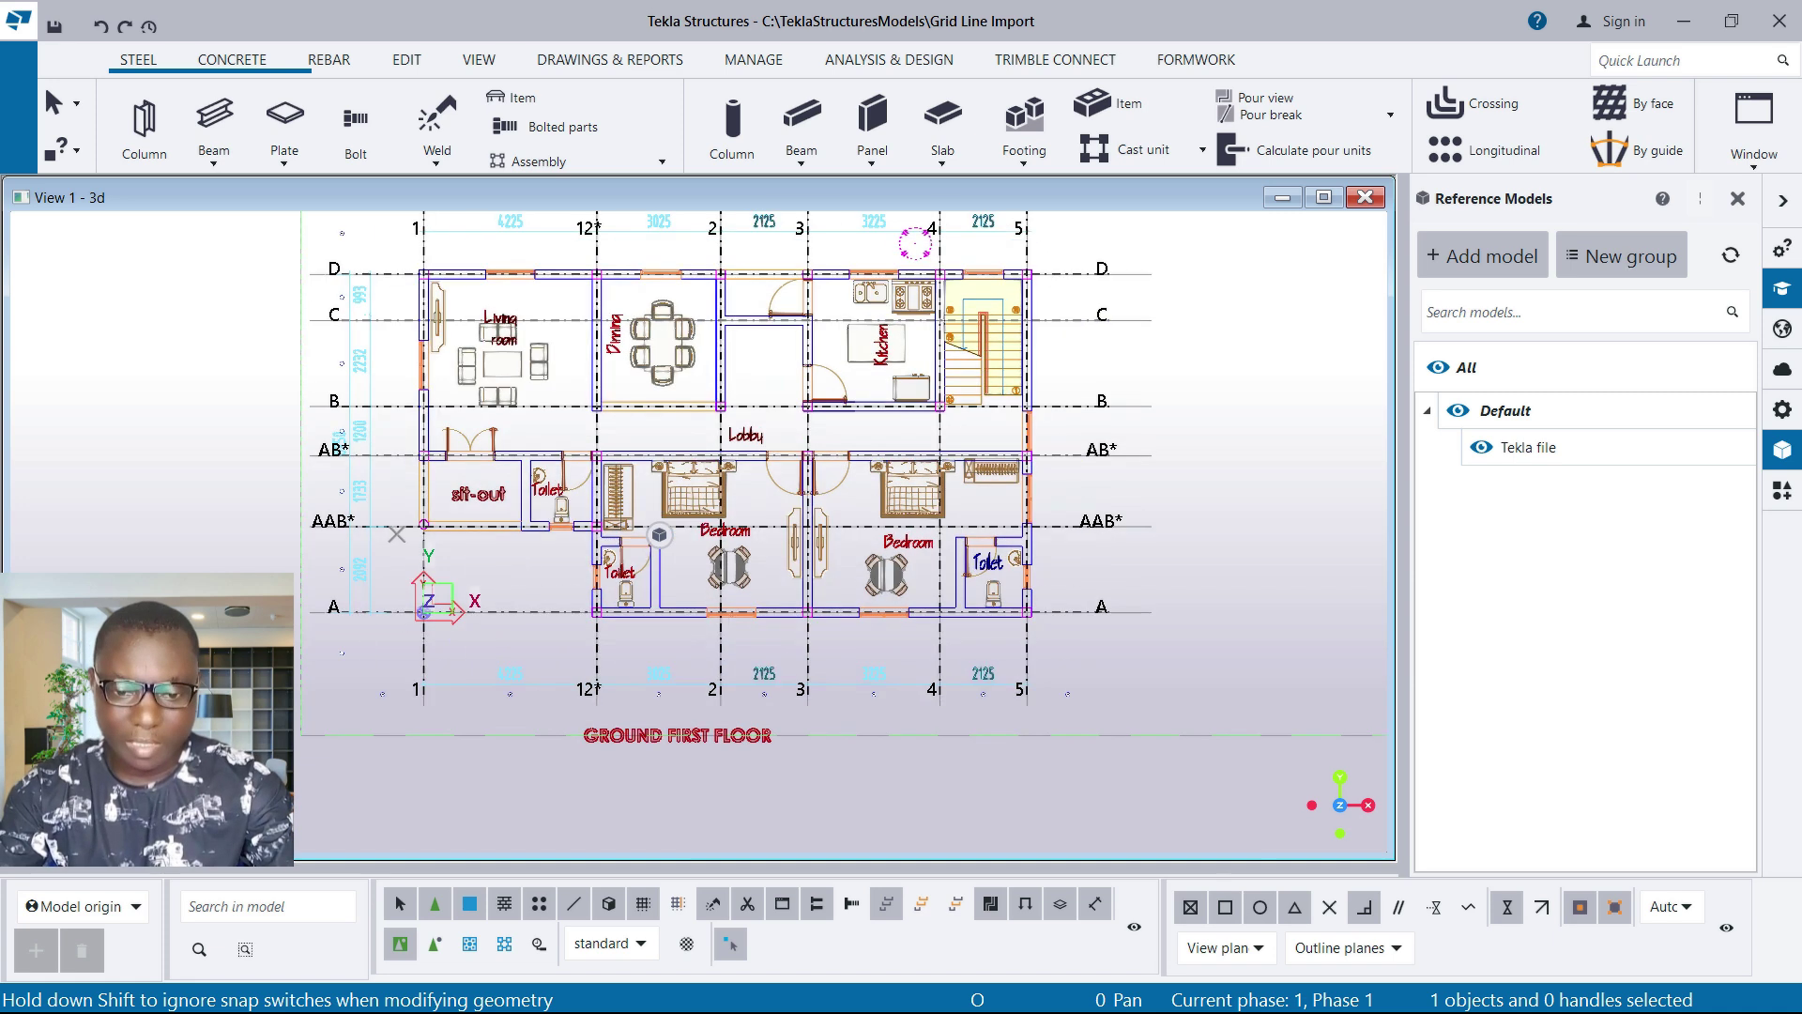
scroll(660, 534, up, 1)
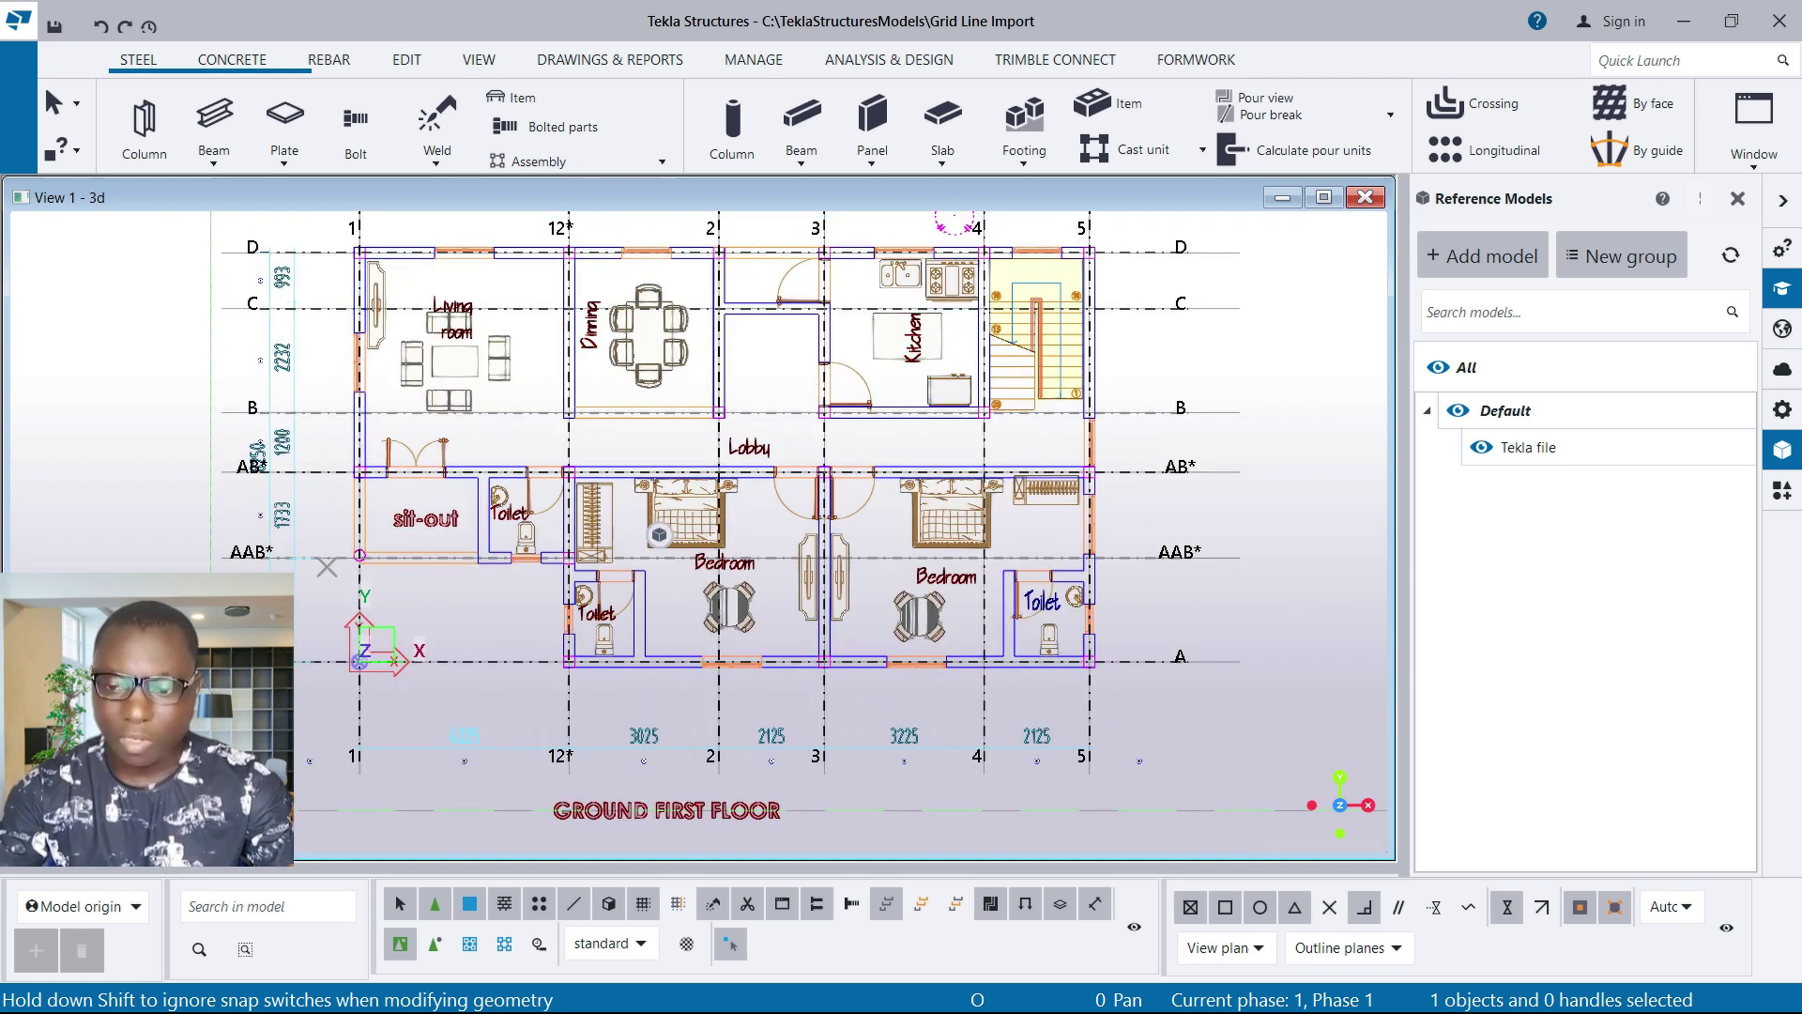
Hide the reference model to view the grid on its own, and show the model again
click(1481, 447)
scroll(660, 534, down, 1)
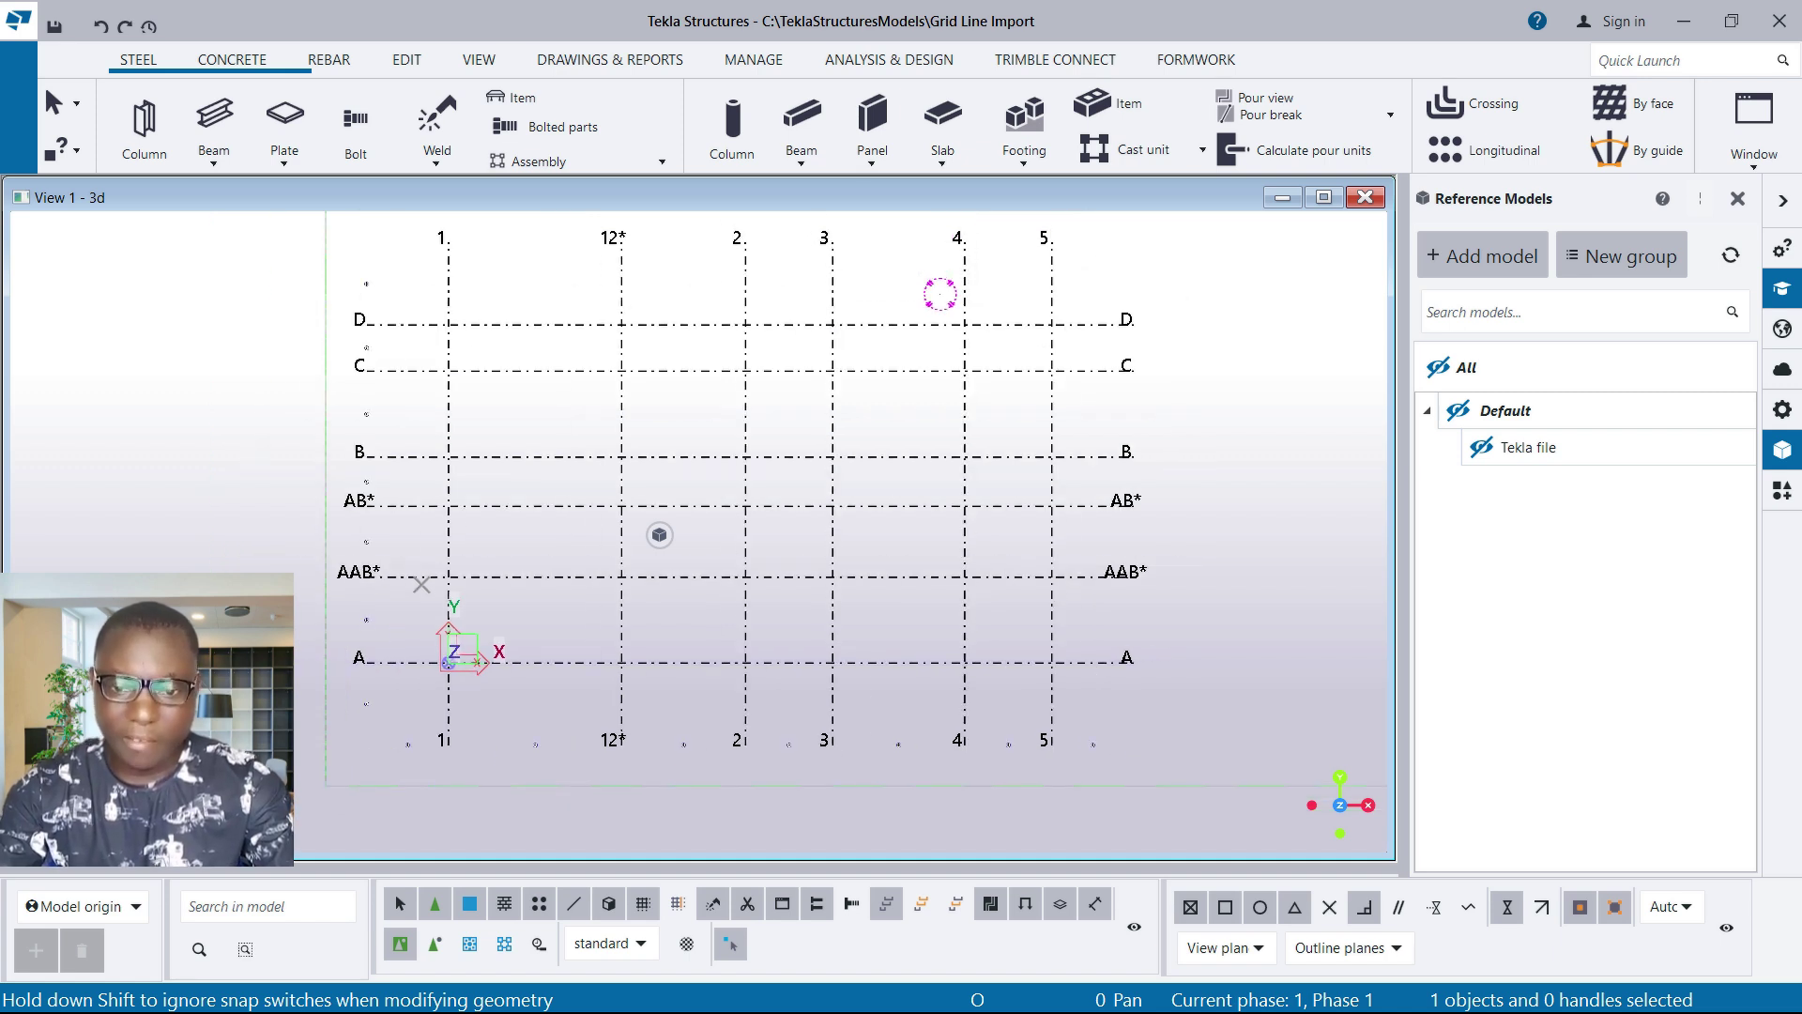
click(660, 535)
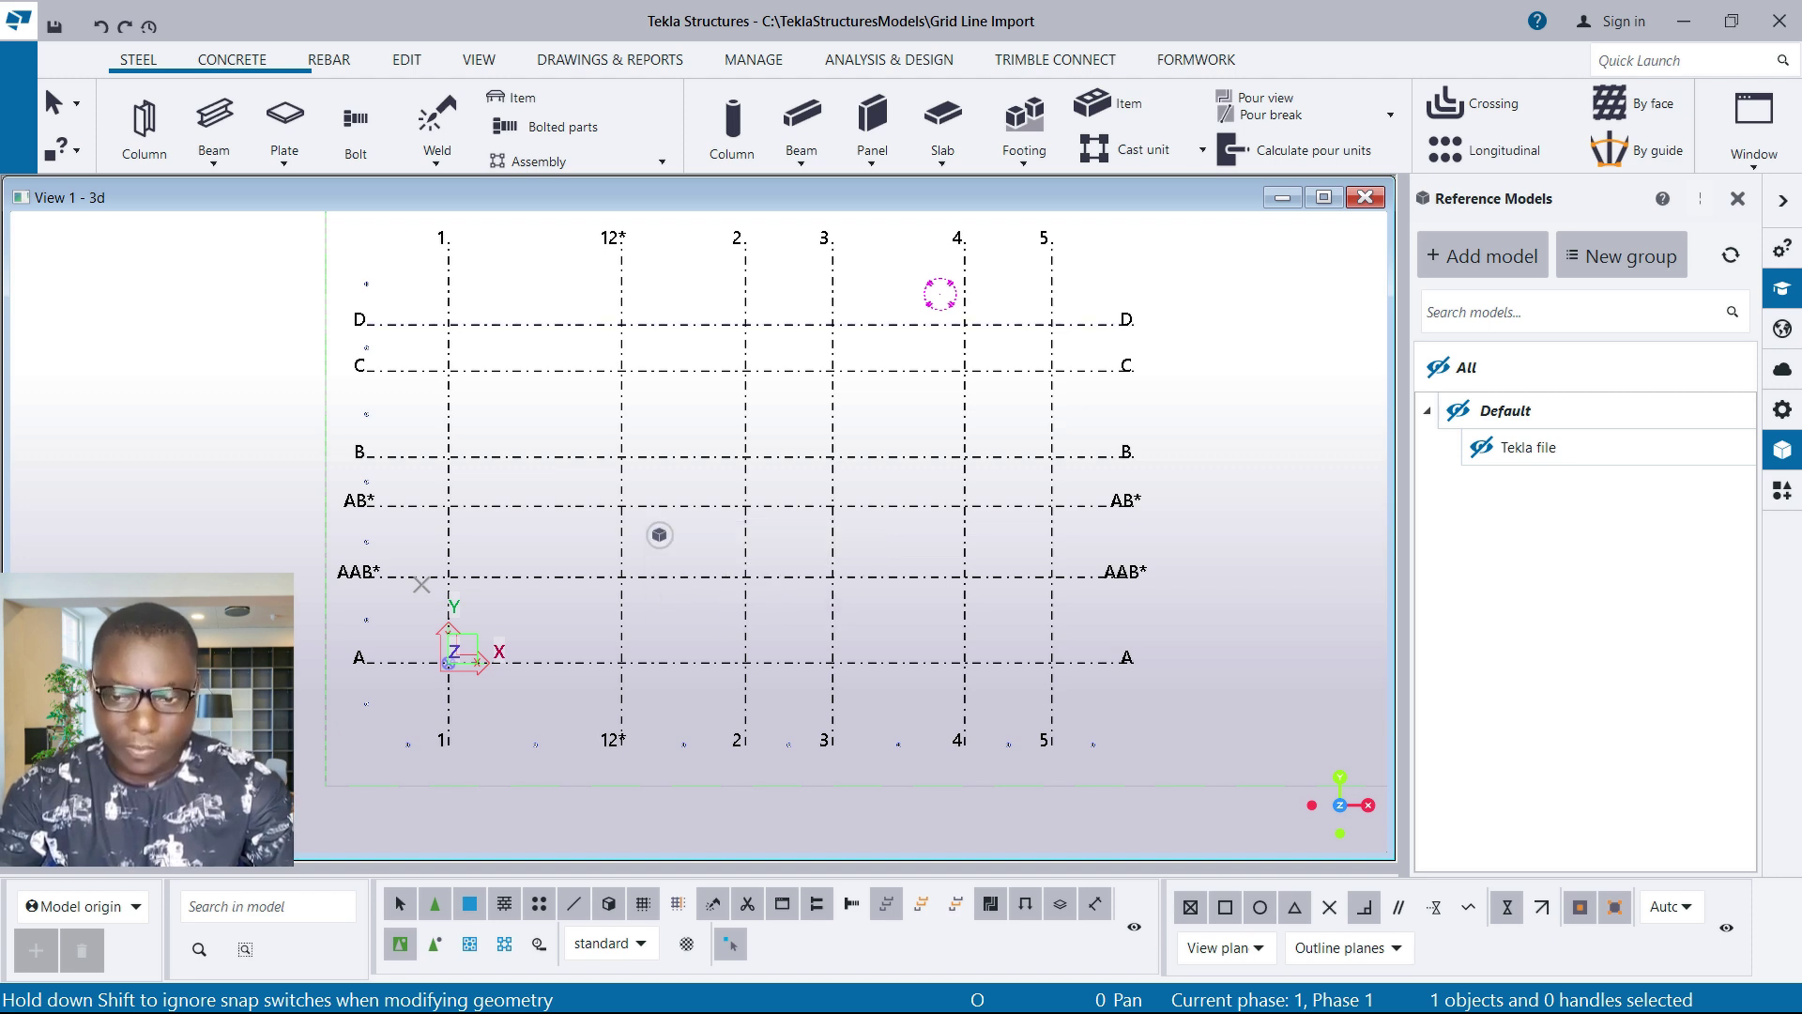
click(1438, 367)
scroll(1031, 361, up, 4)
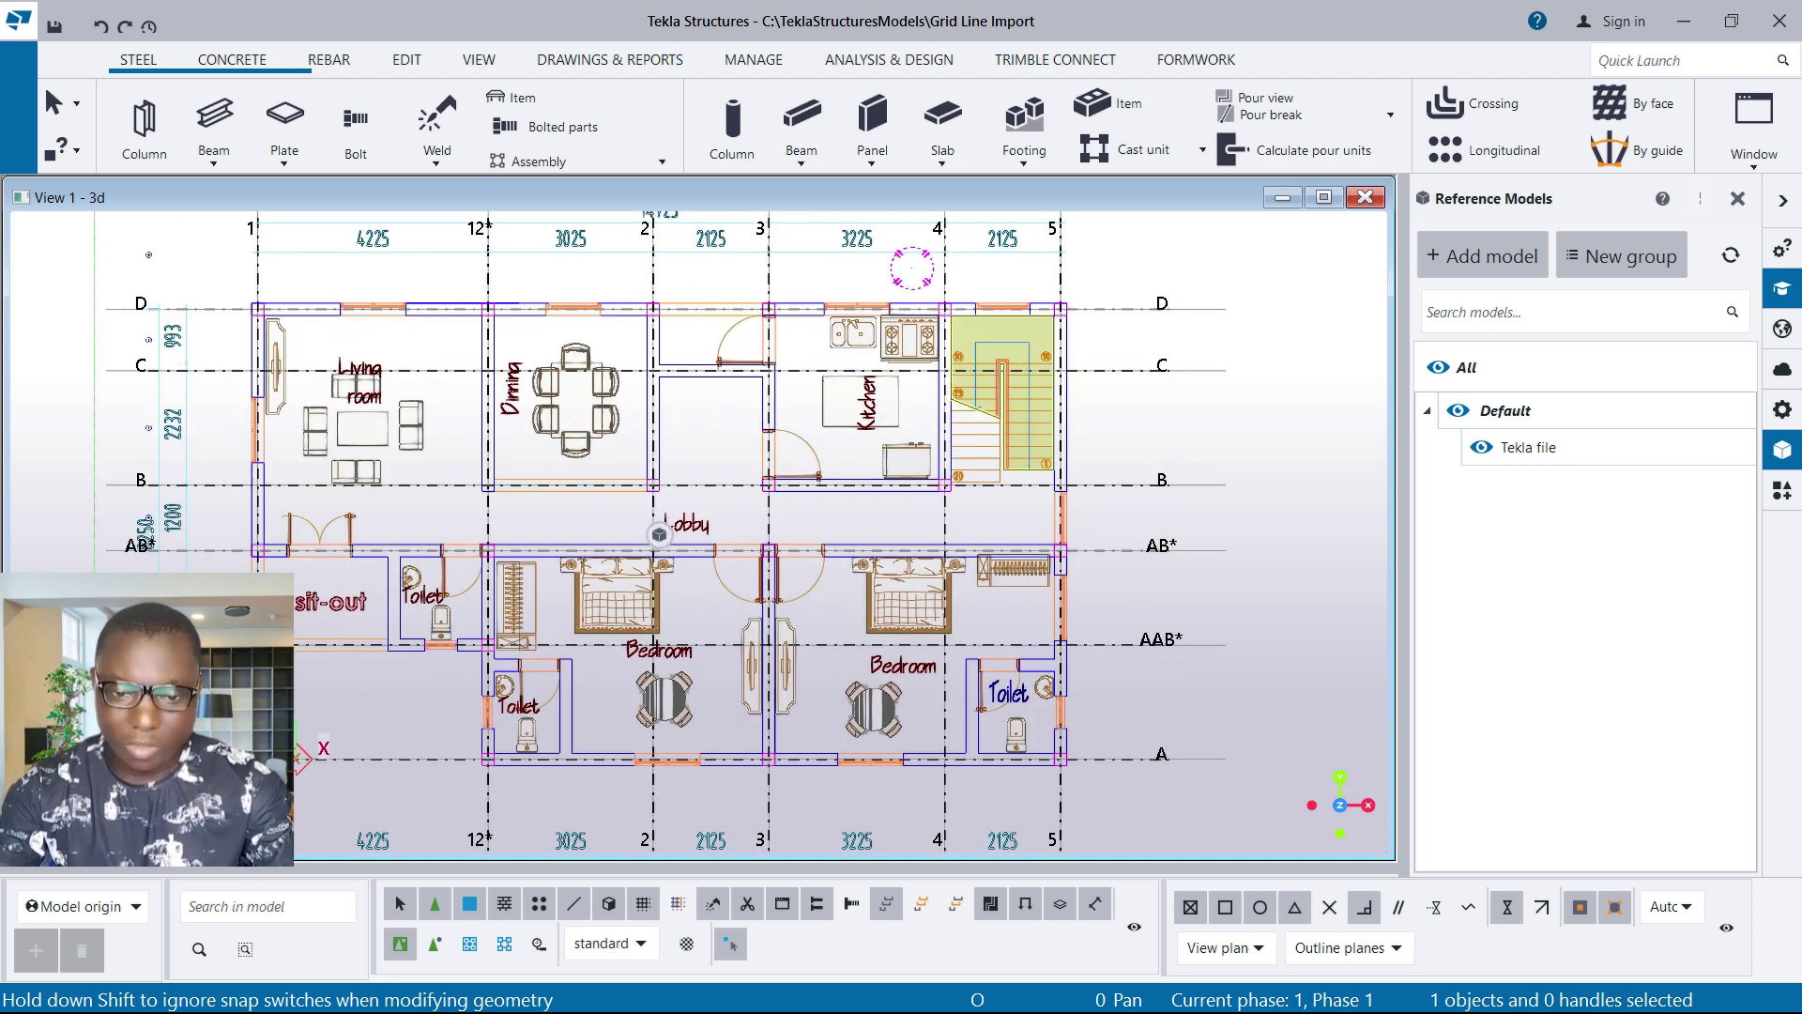
scroll(174, 300, up, 2)
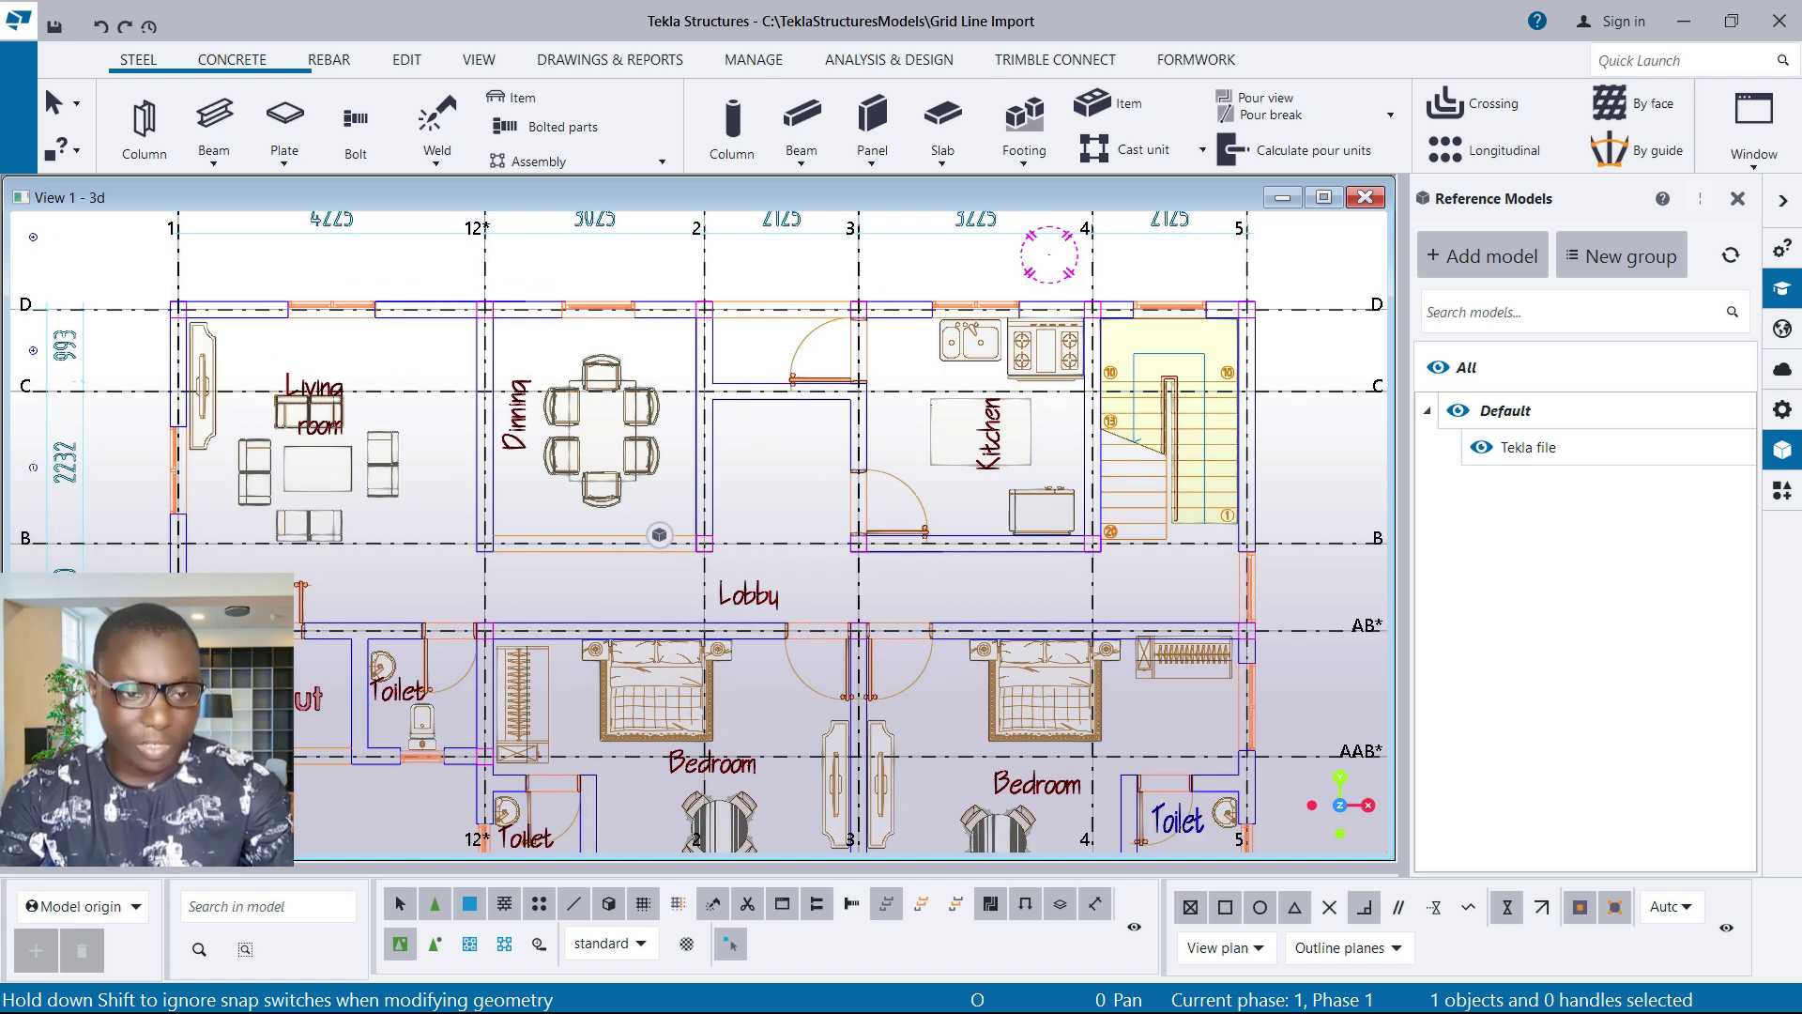
Open the details of the Tekla file reference model and expand its list of layers
click(1530, 449)
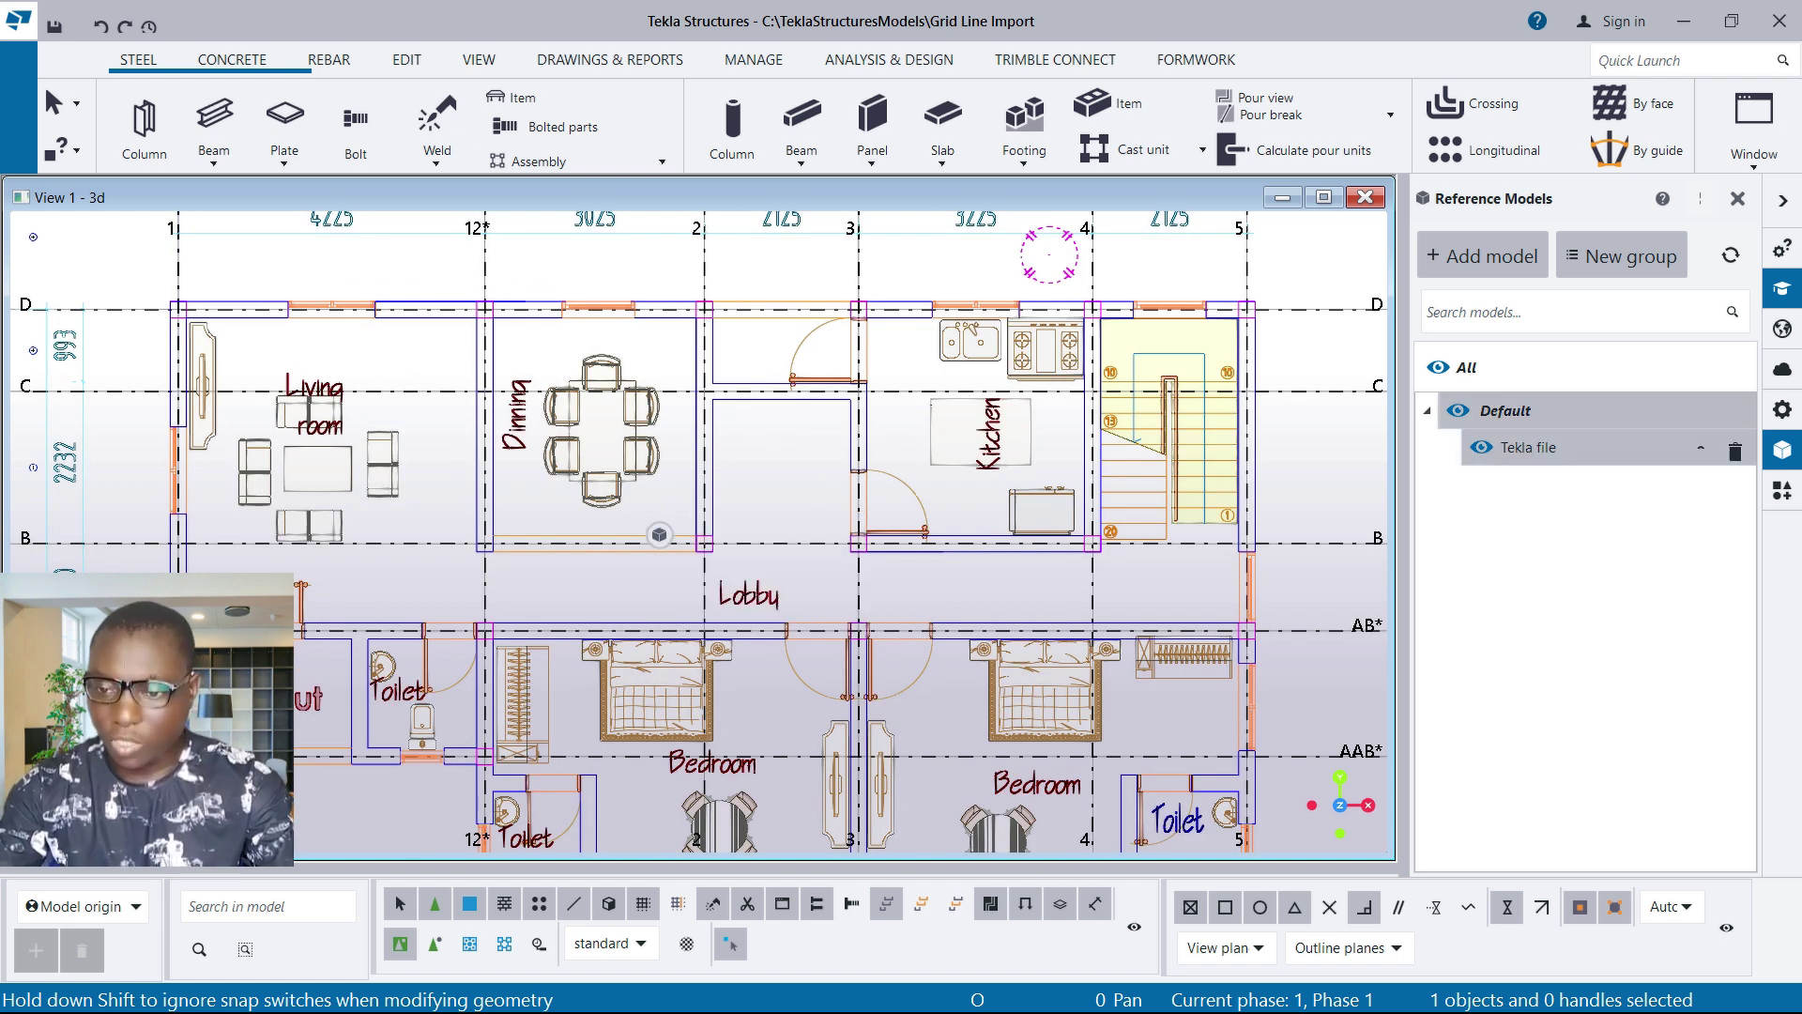
double_click(1530, 452)
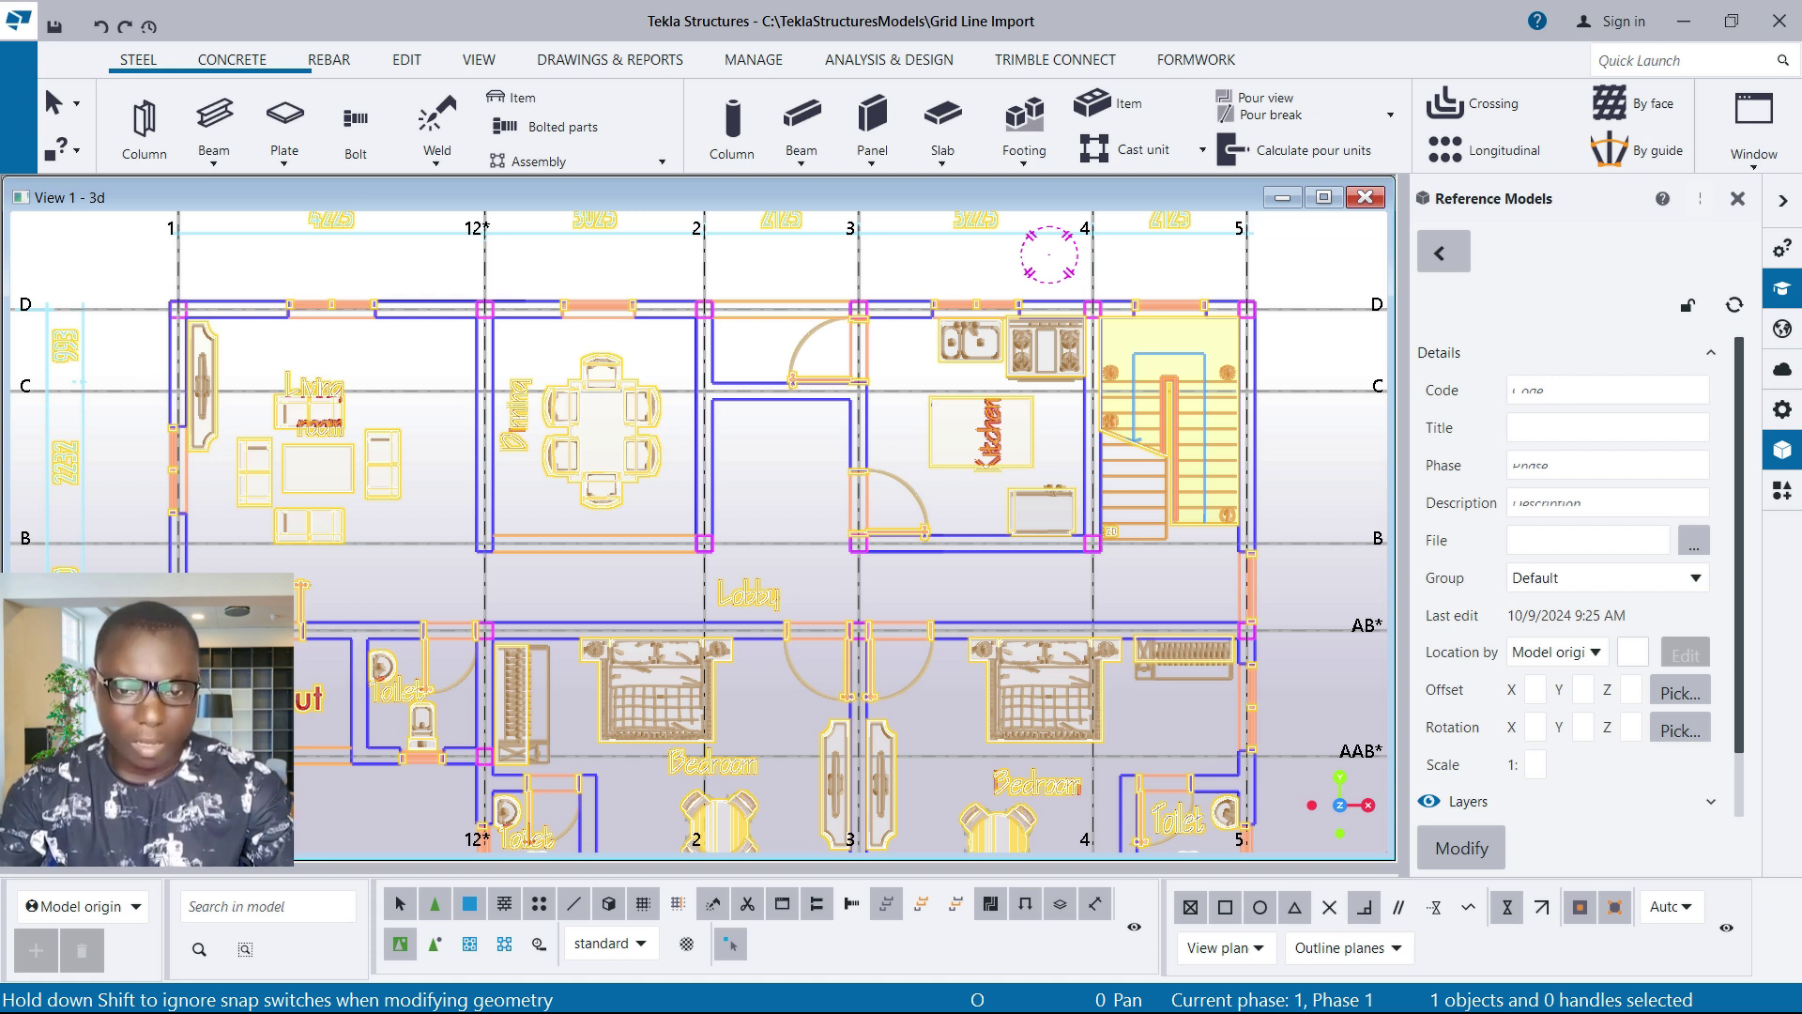
scroll(1577, 577, down, 1)
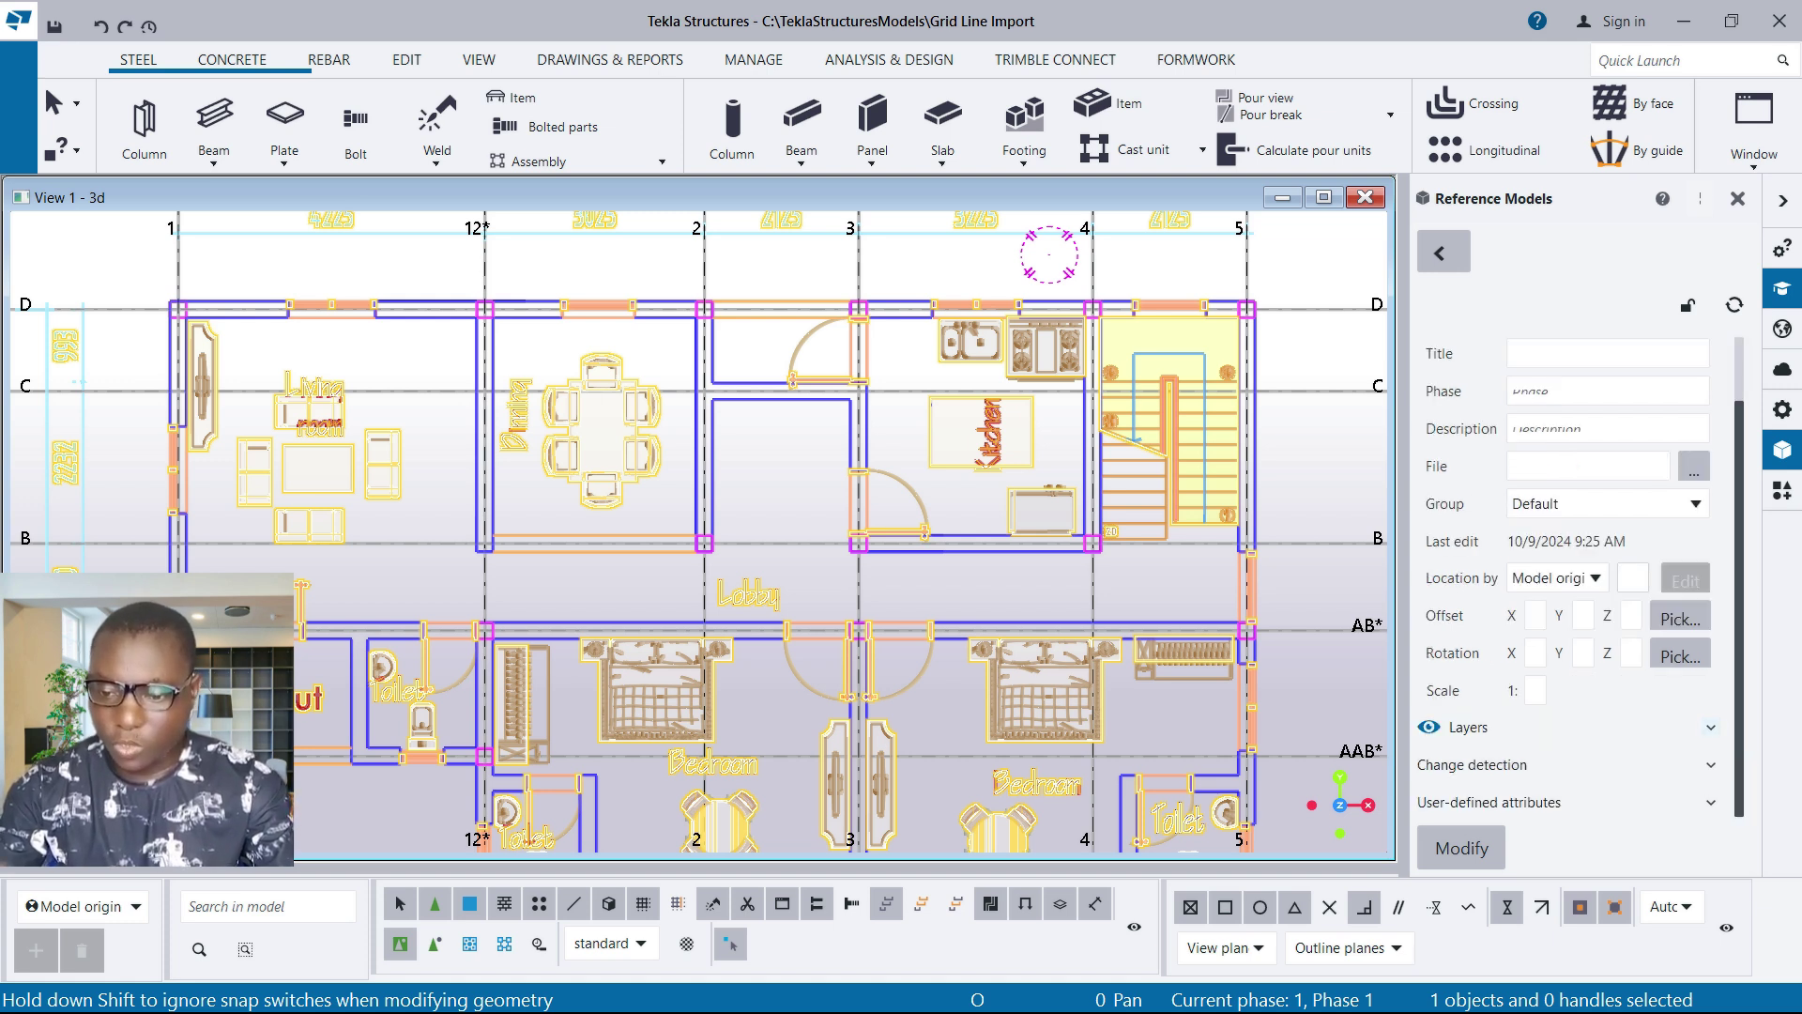
click(1711, 728)
scroll(1558, 760, down, 5)
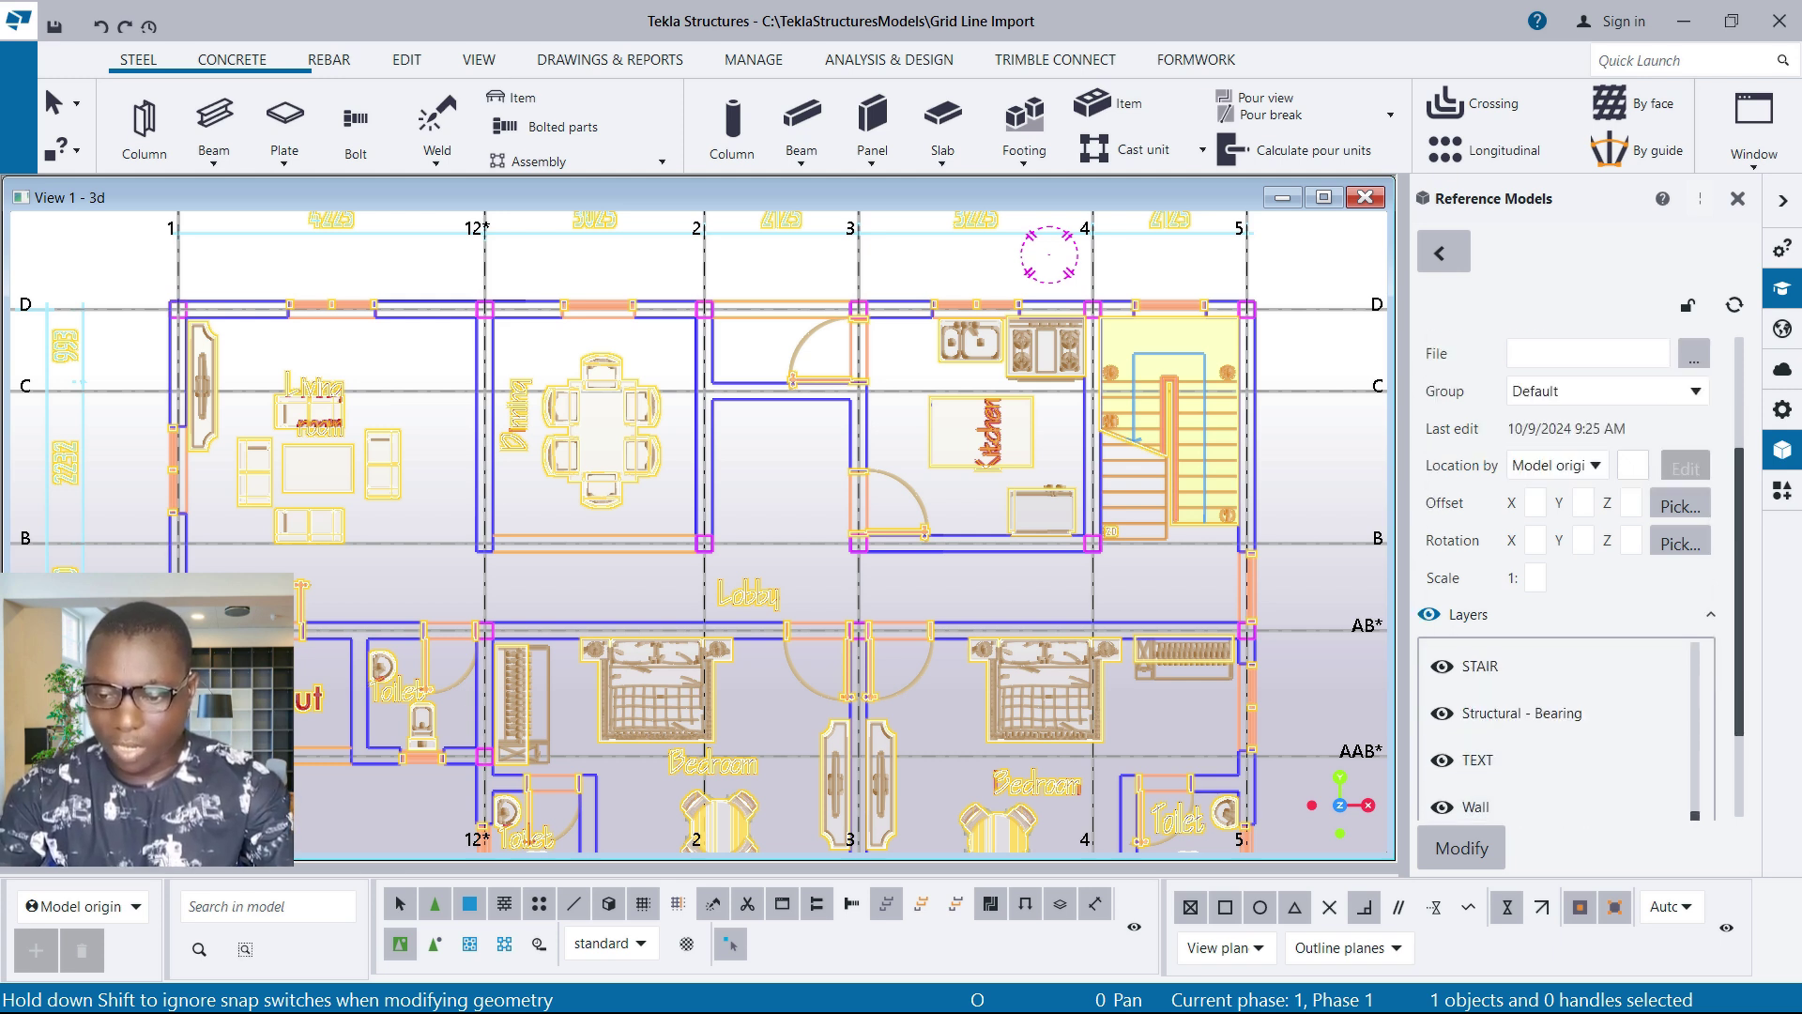
scroll(759, 420, down, 4)
scroll(760, 471, up, 2)
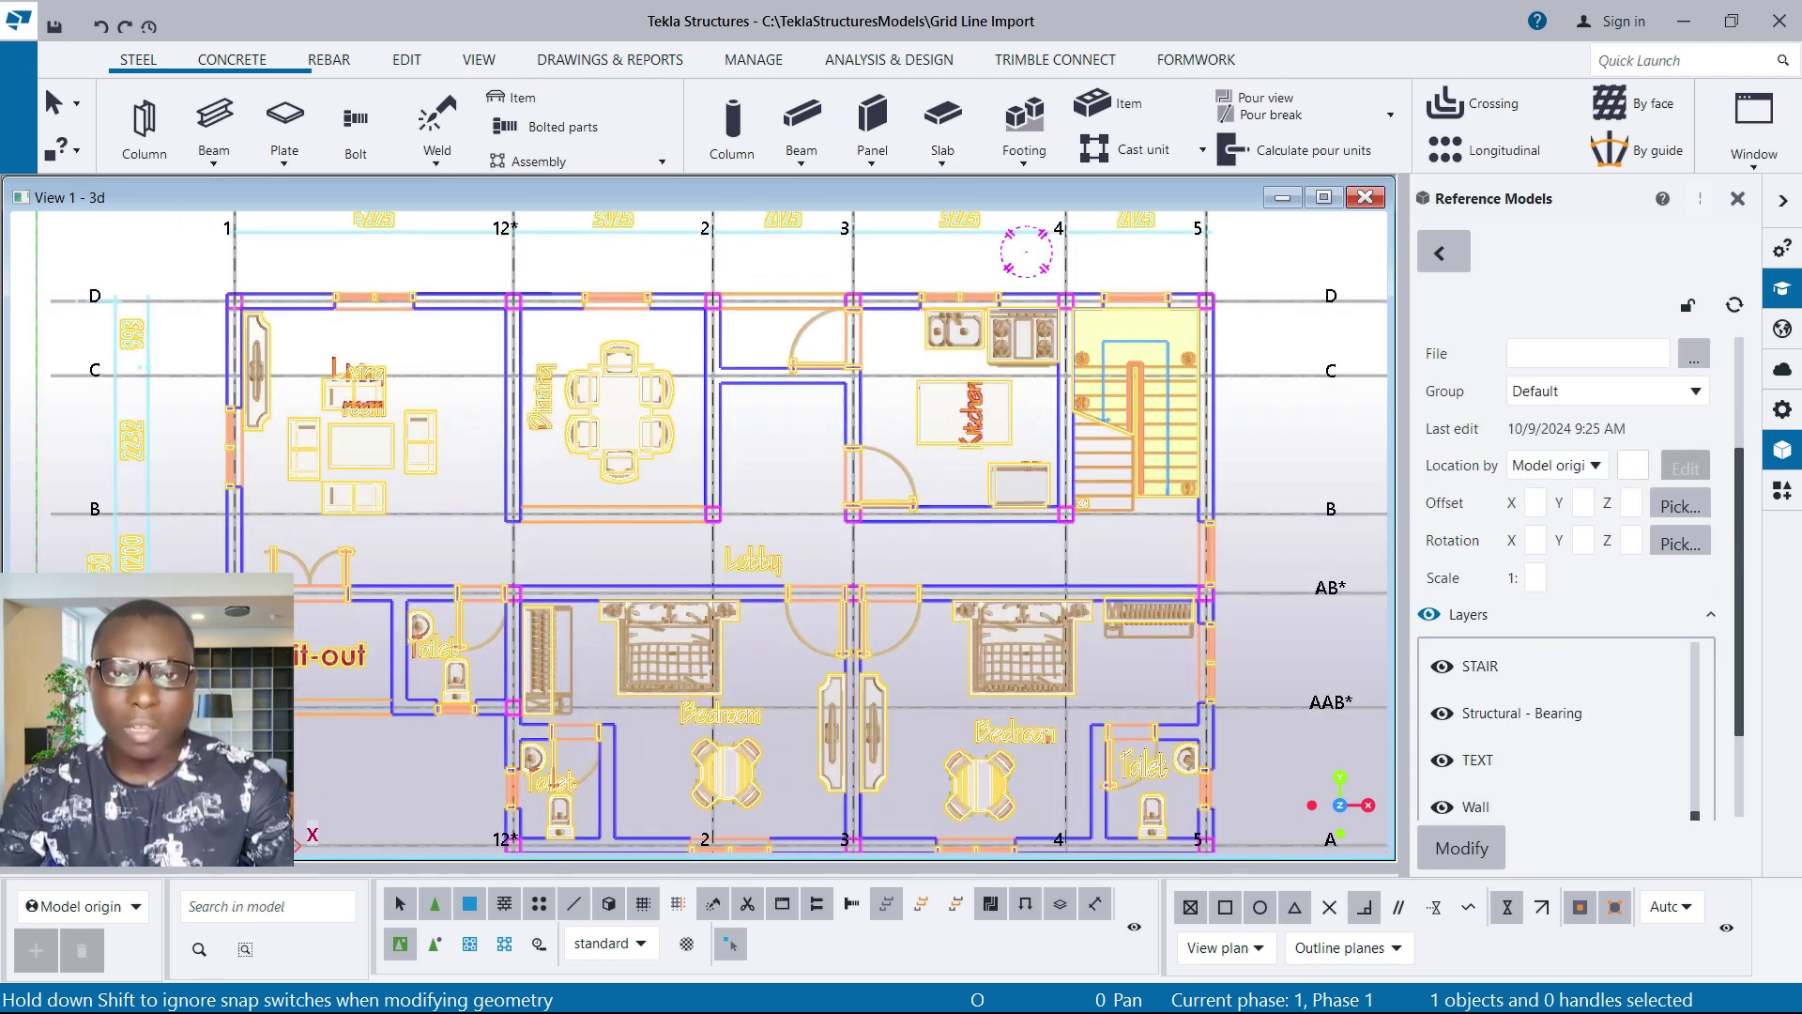
Hide the Wall, TEXT, Structural - Bearing and STAIR layers of the reference model
click(1502, 806)
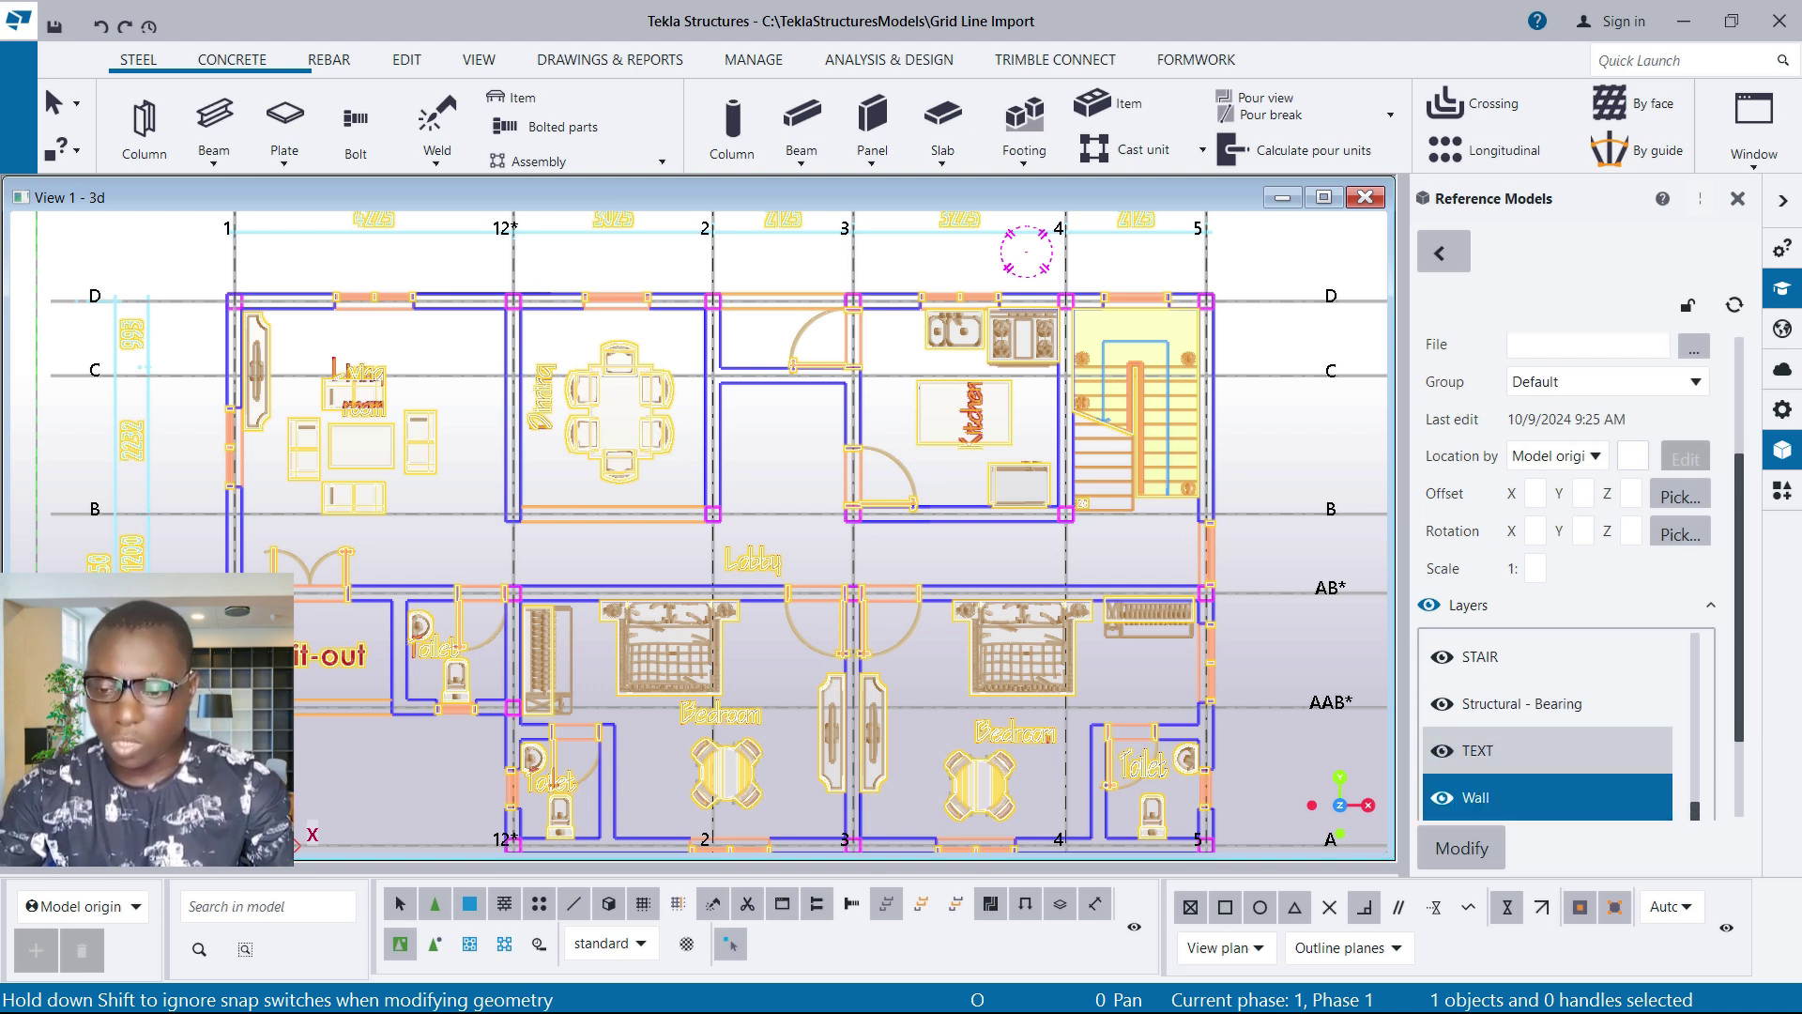
click(1443, 797)
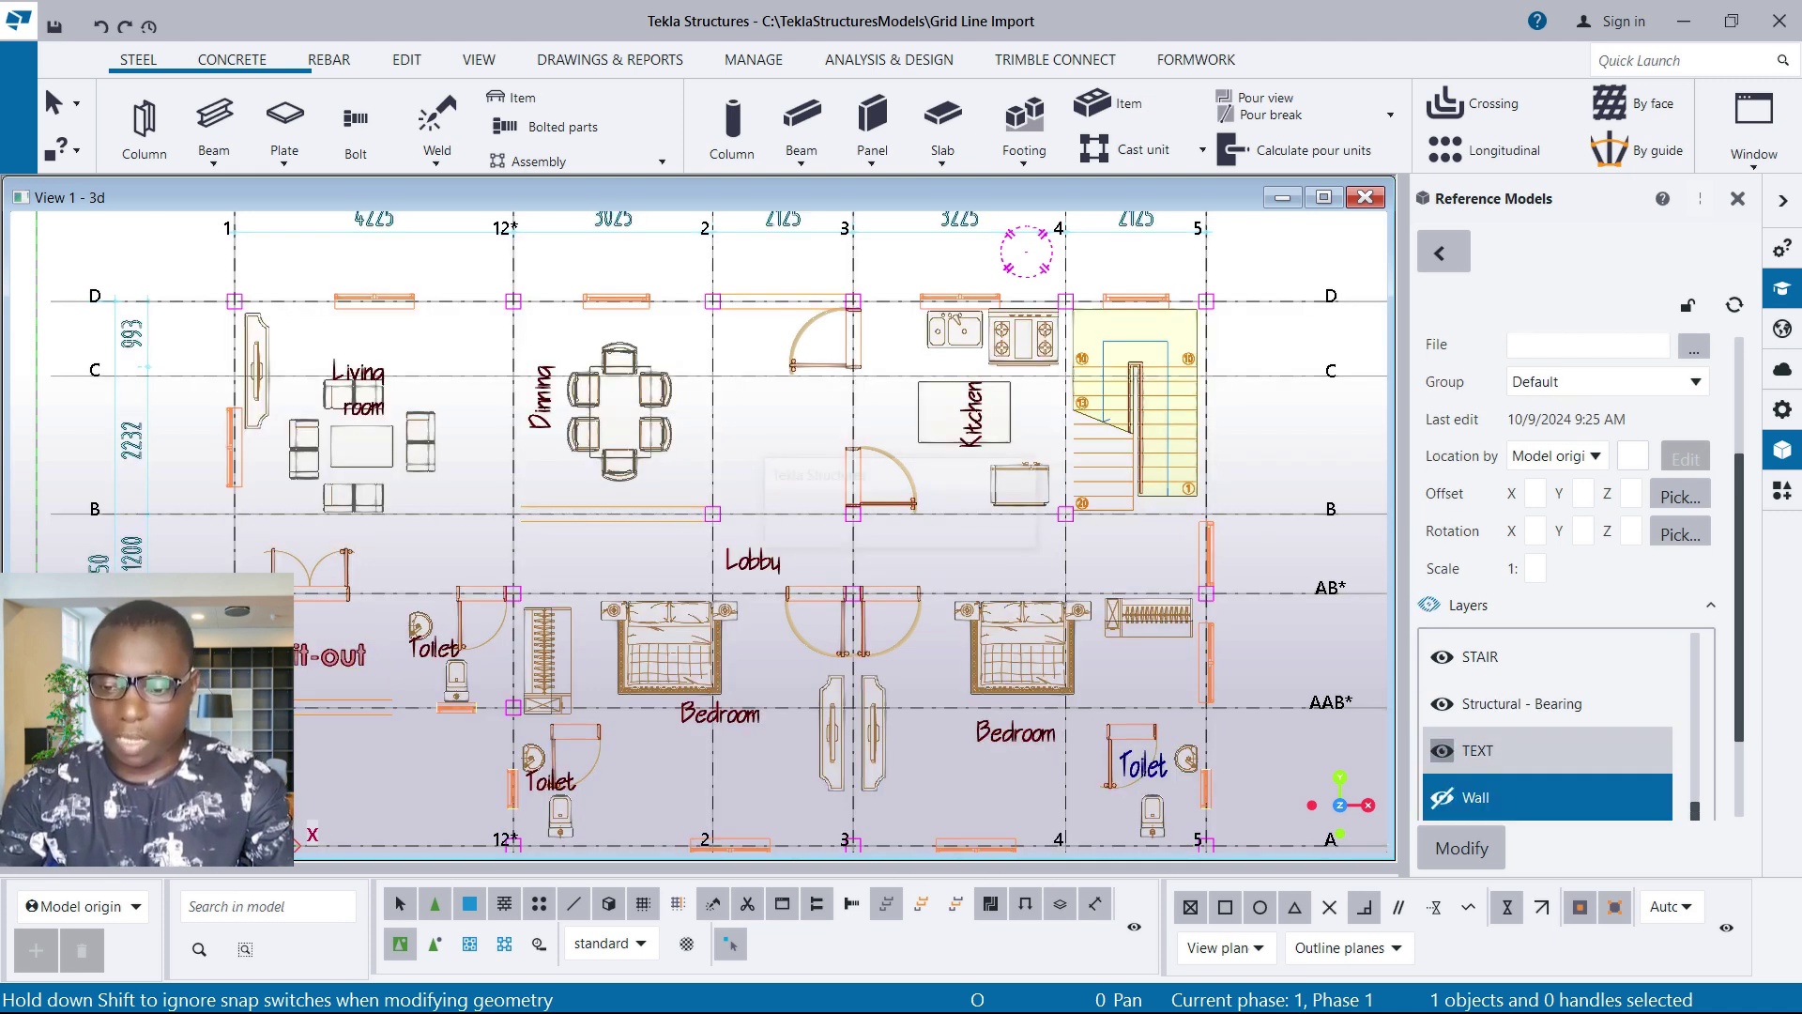
click(1442, 750)
click(1443, 703)
click(1443, 657)
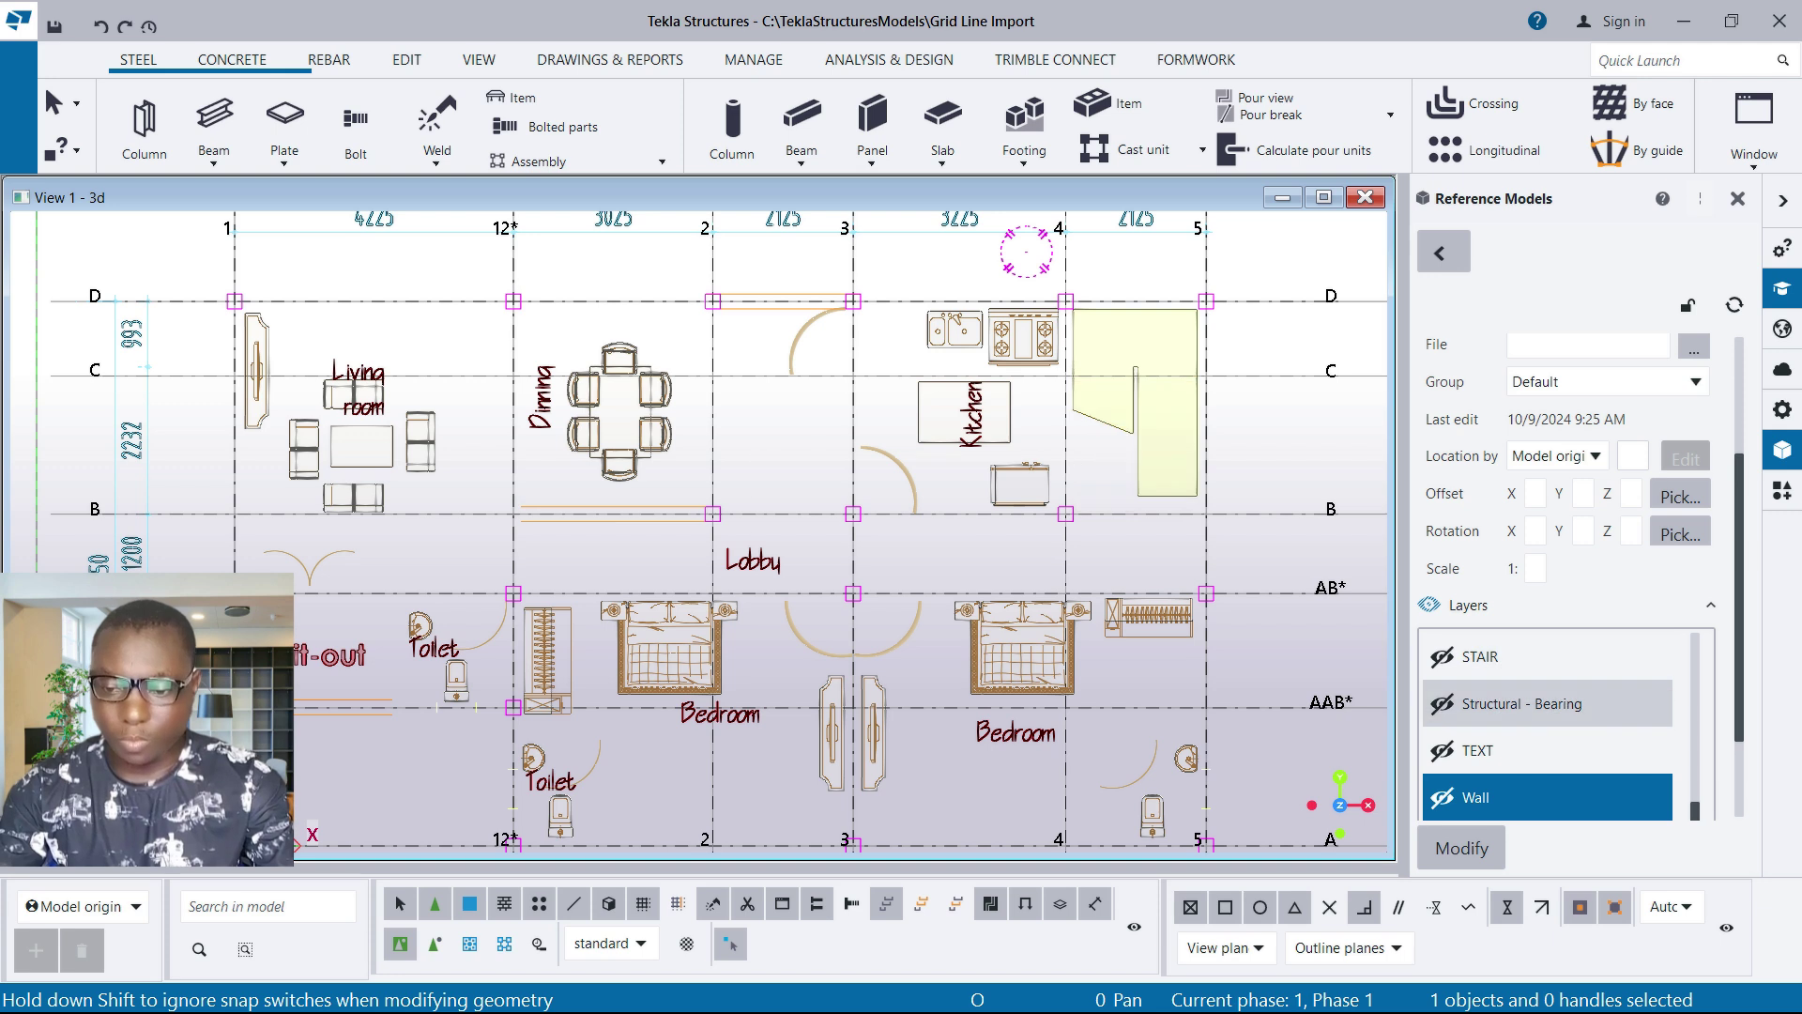
Hide the Dimension layer of the reference model
scroll(1446, 706, up, 5)
click(1443, 759)
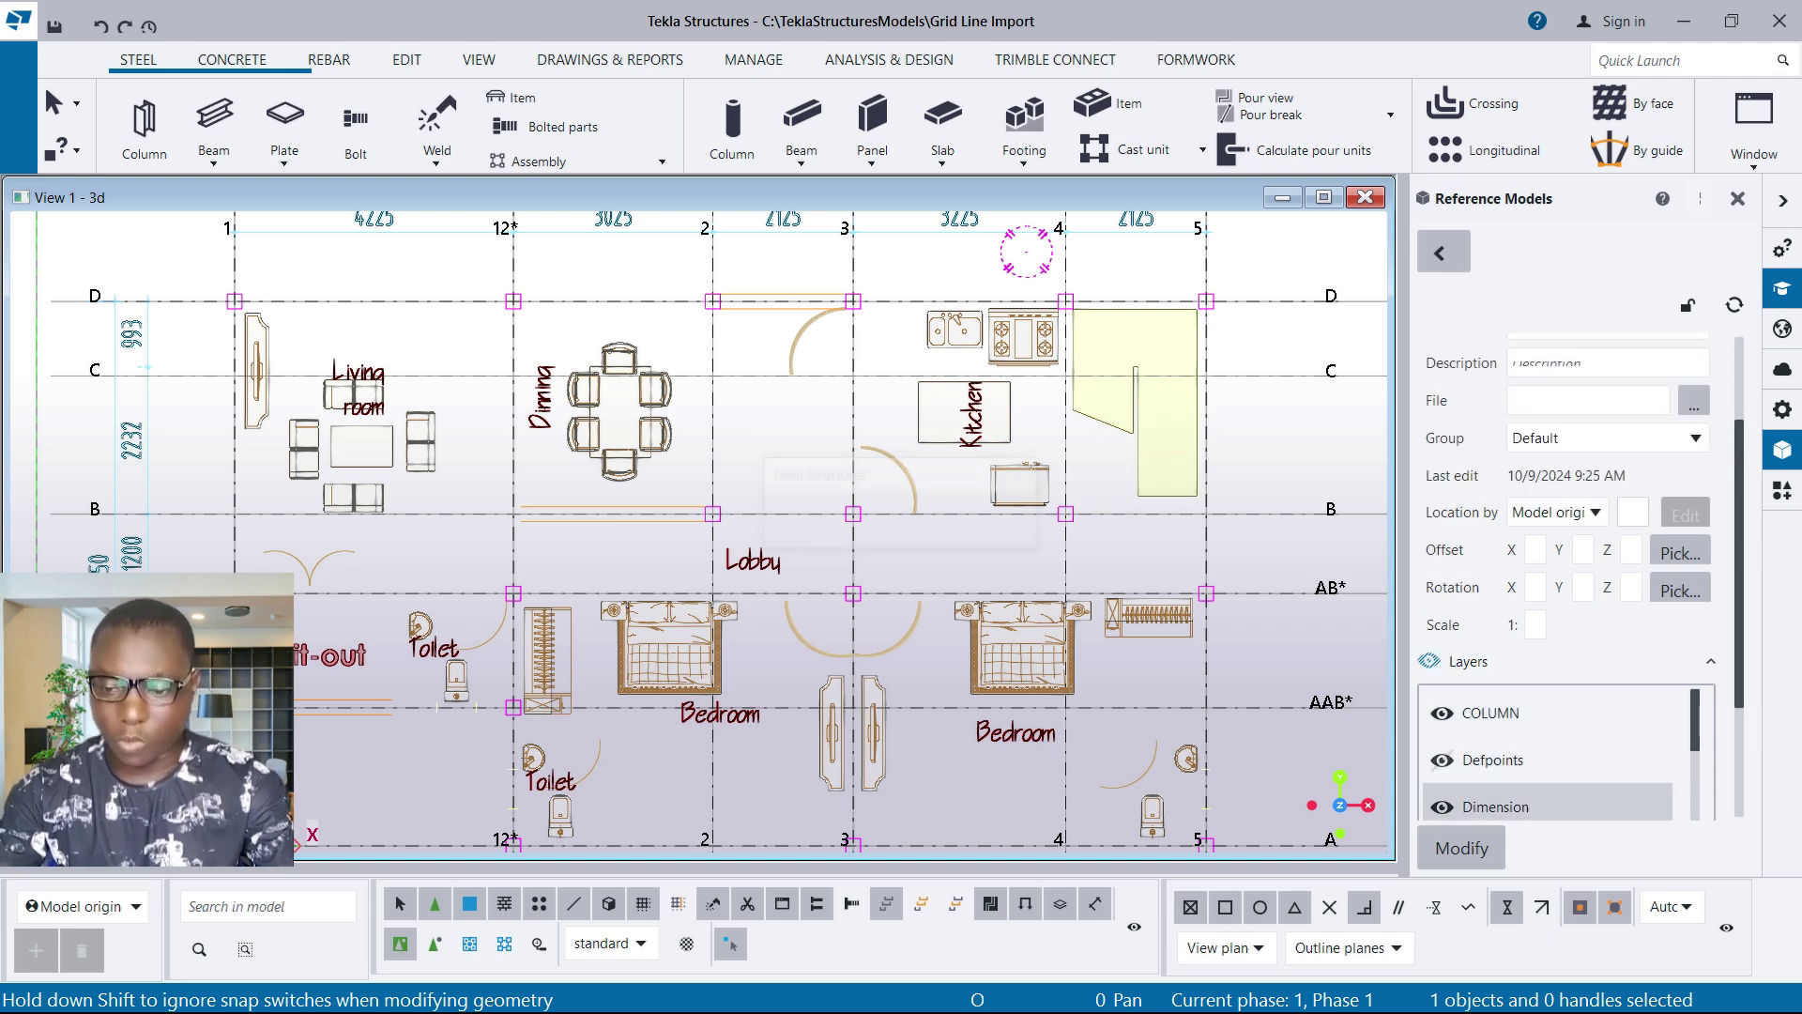
click(1443, 807)
scroll(1539, 798, up, 3)
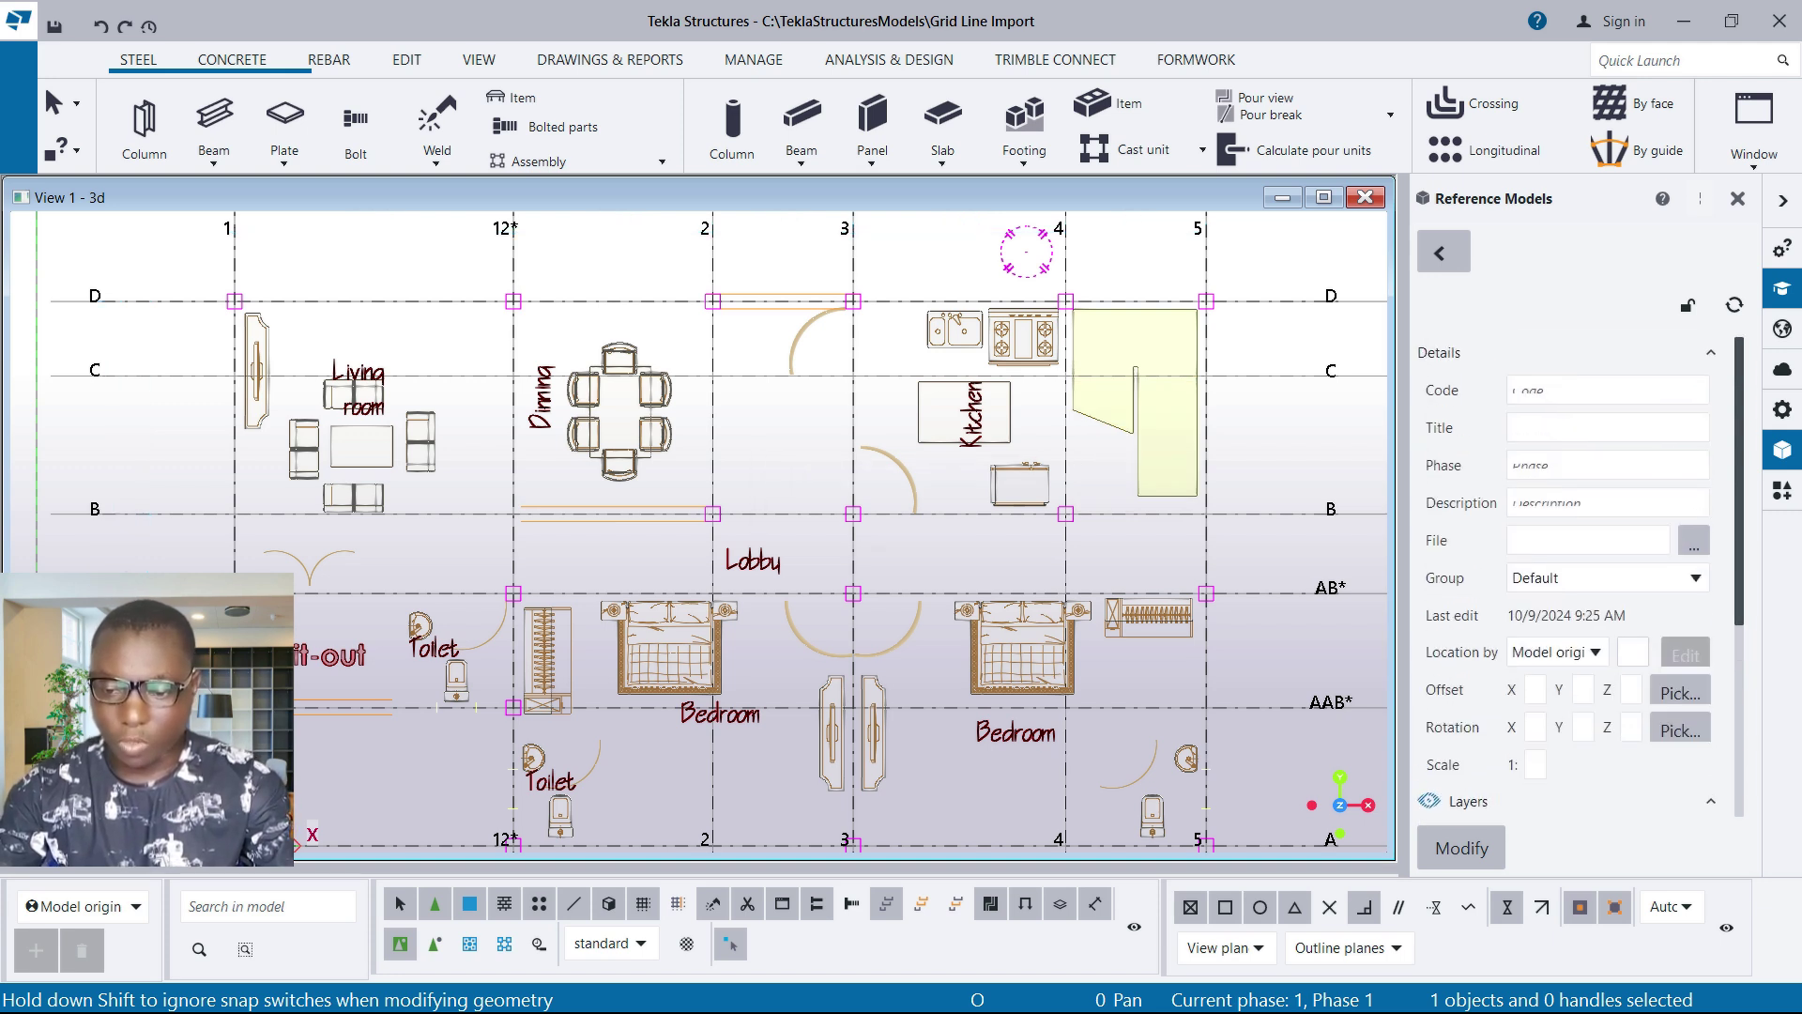
Hide the Defpoints layer of the reference model
scroll(1539, 798, down, 2)
scroll(1540, 779, down, 5)
scroll(1548, 767, up, 4)
click(1443, 721)
scroll(1448, 770, up, 2)
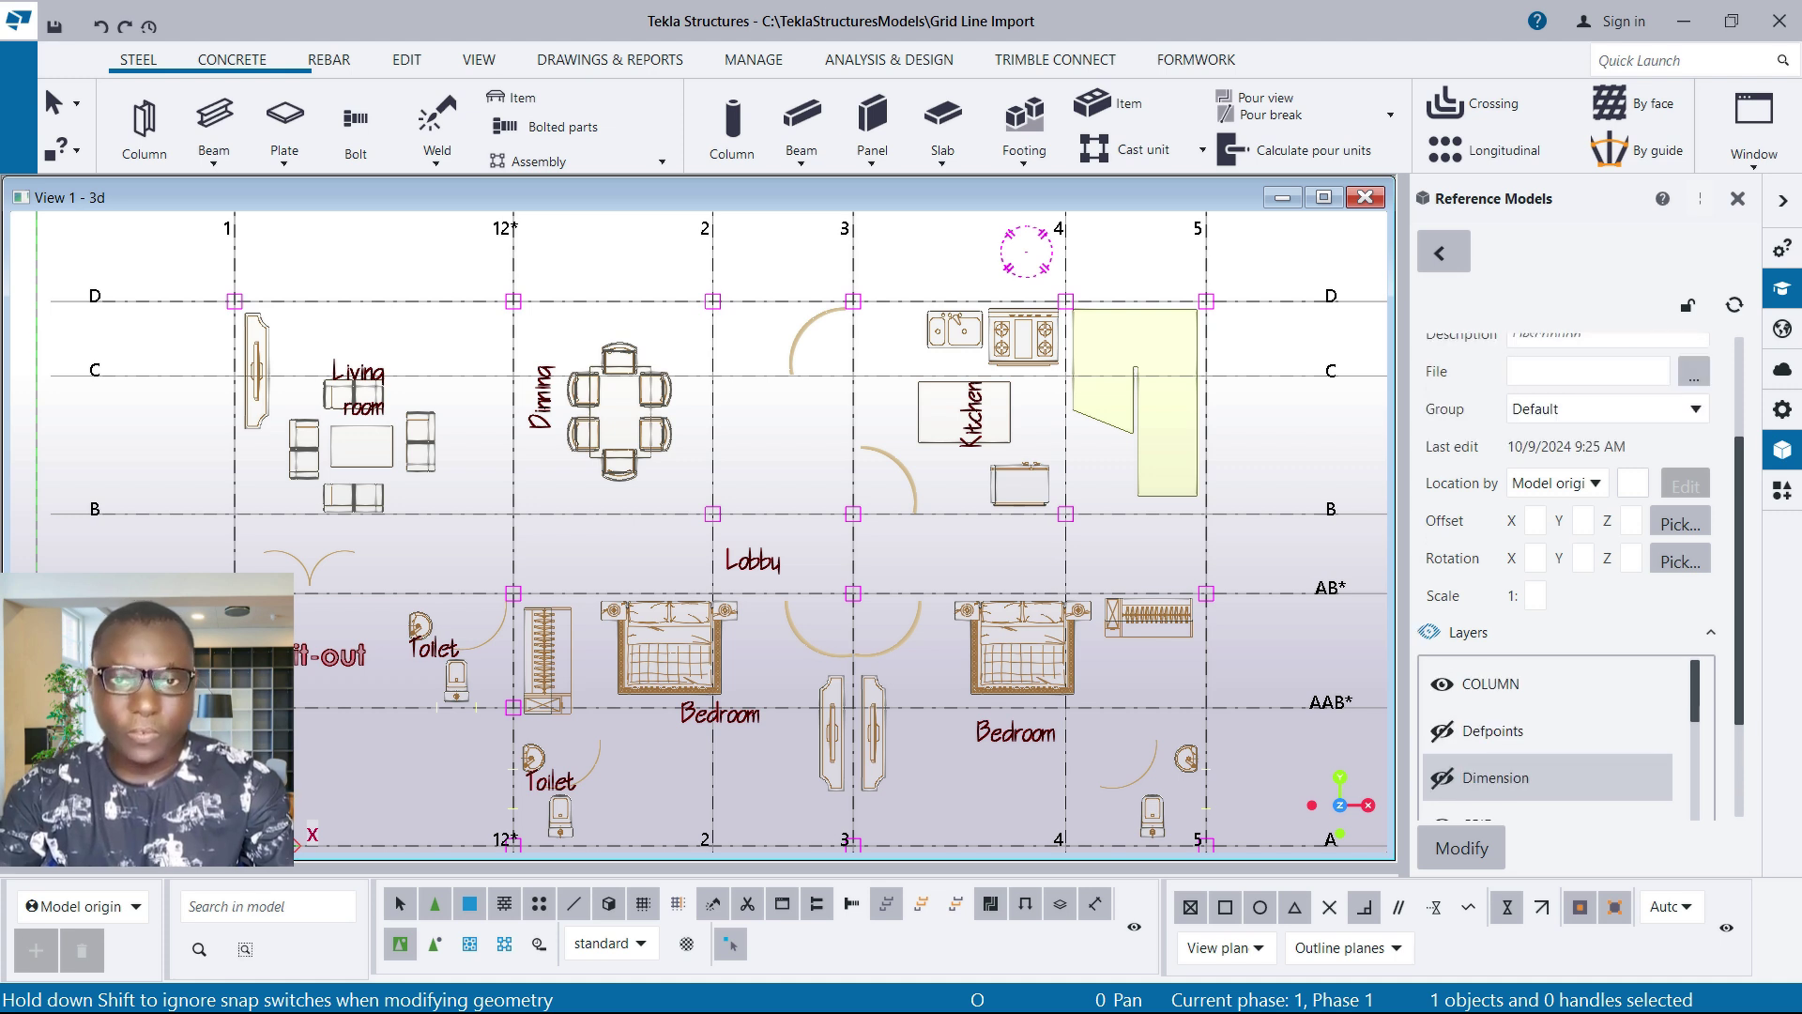
Hide the SAM - AR - FUR 2, SAM - AR - DOOR and SAM - AR - FURNITURE layers of the reference model
scroll(1447, 755, down, 2)
click(1443, 730)
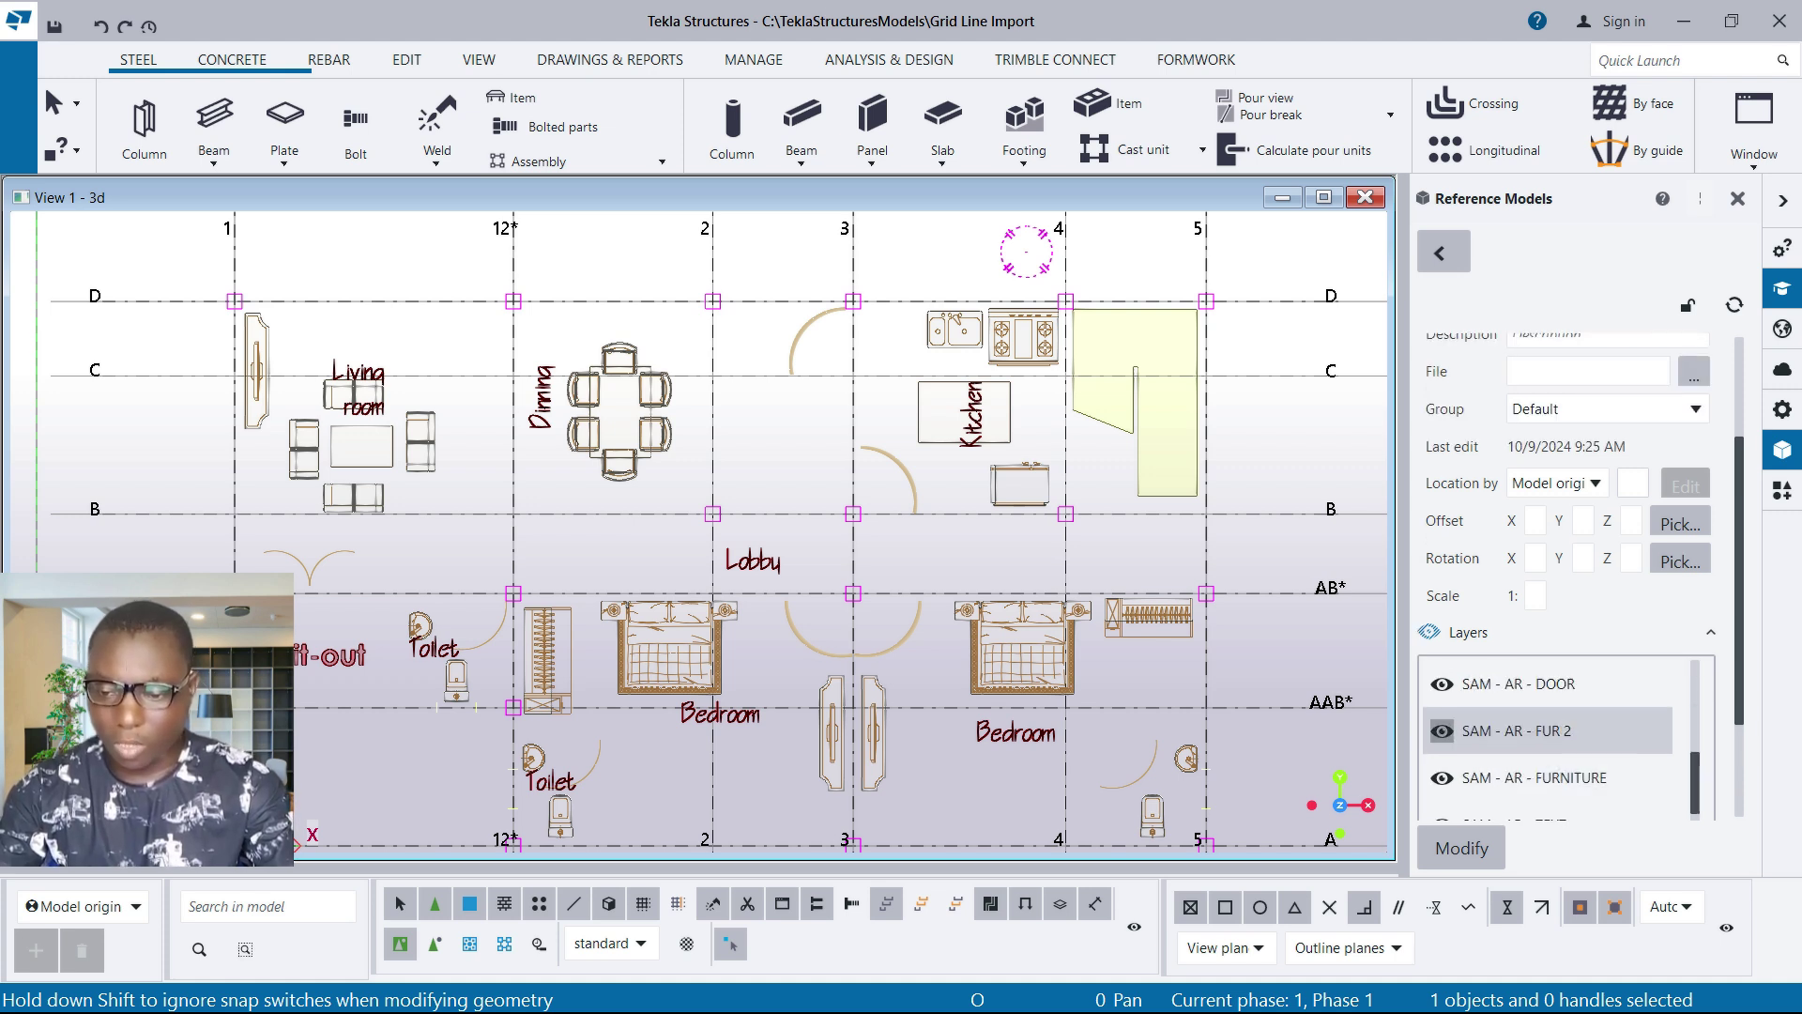
click(1442, 684)
click(1443, 777)
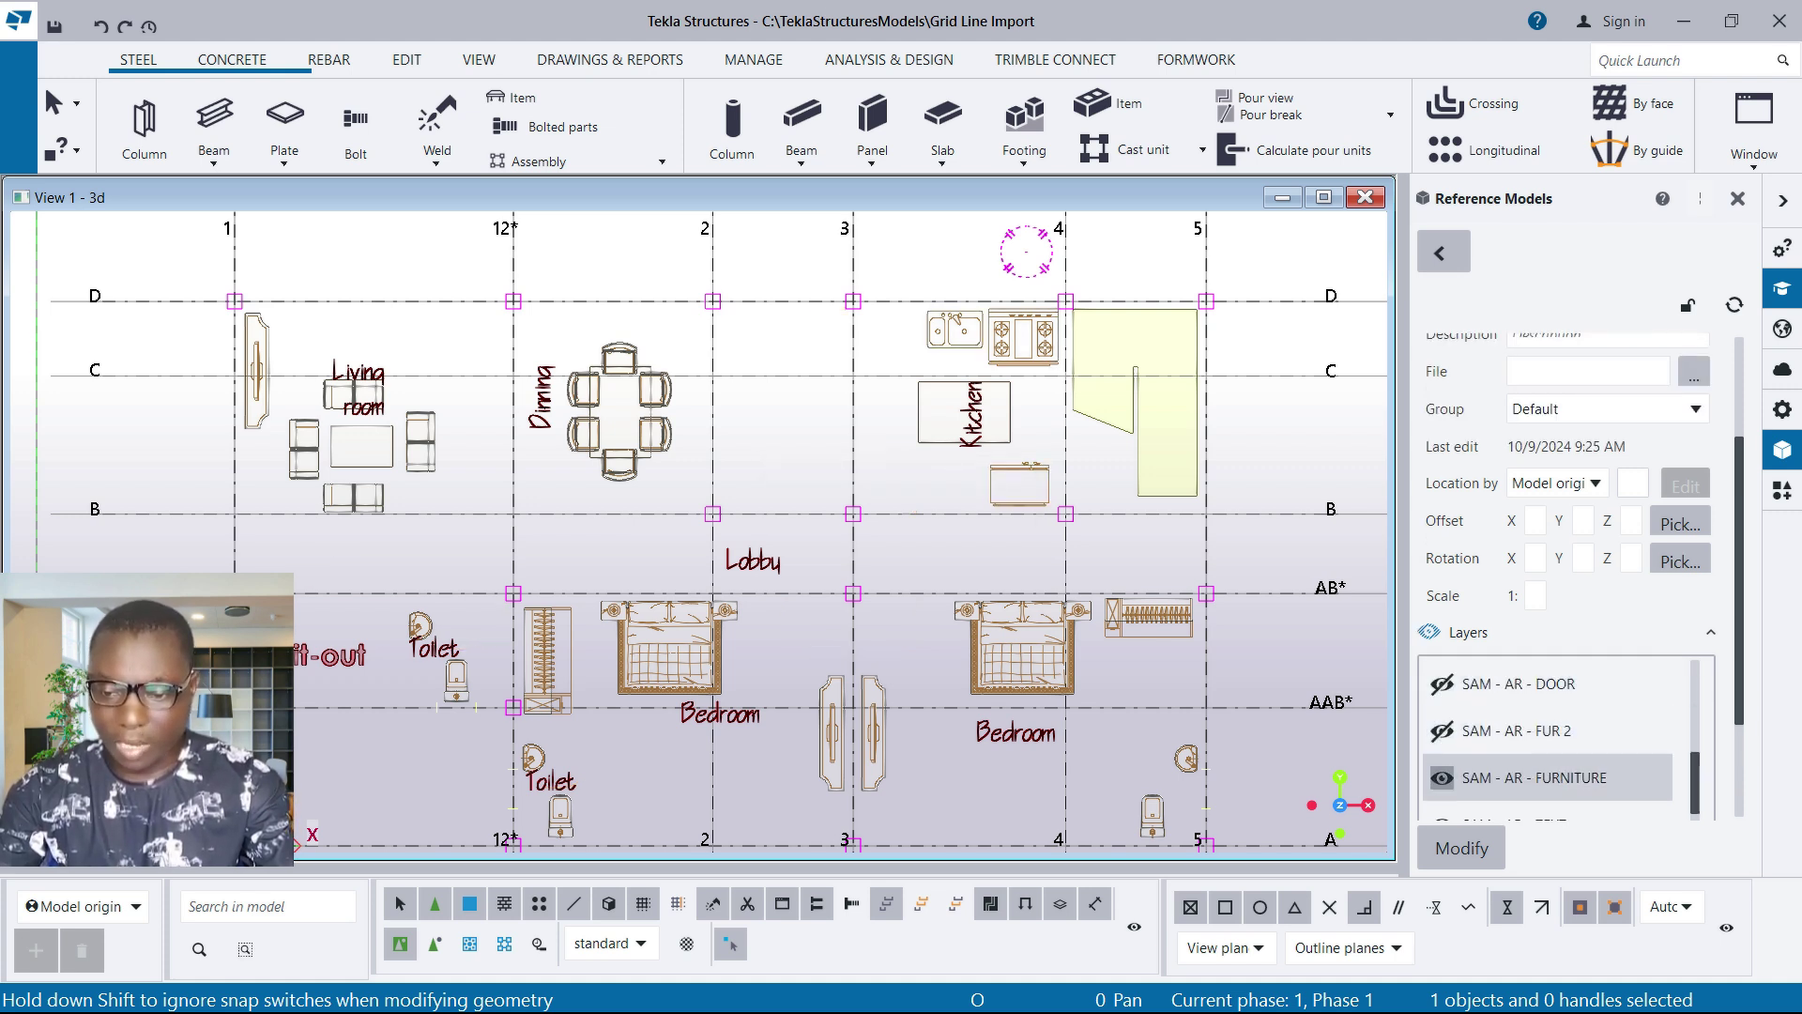
Hide the SAM - AR - TEXT and SAM - AR - WALL layers of the reference model
scroll(1549, 751, up, 3)
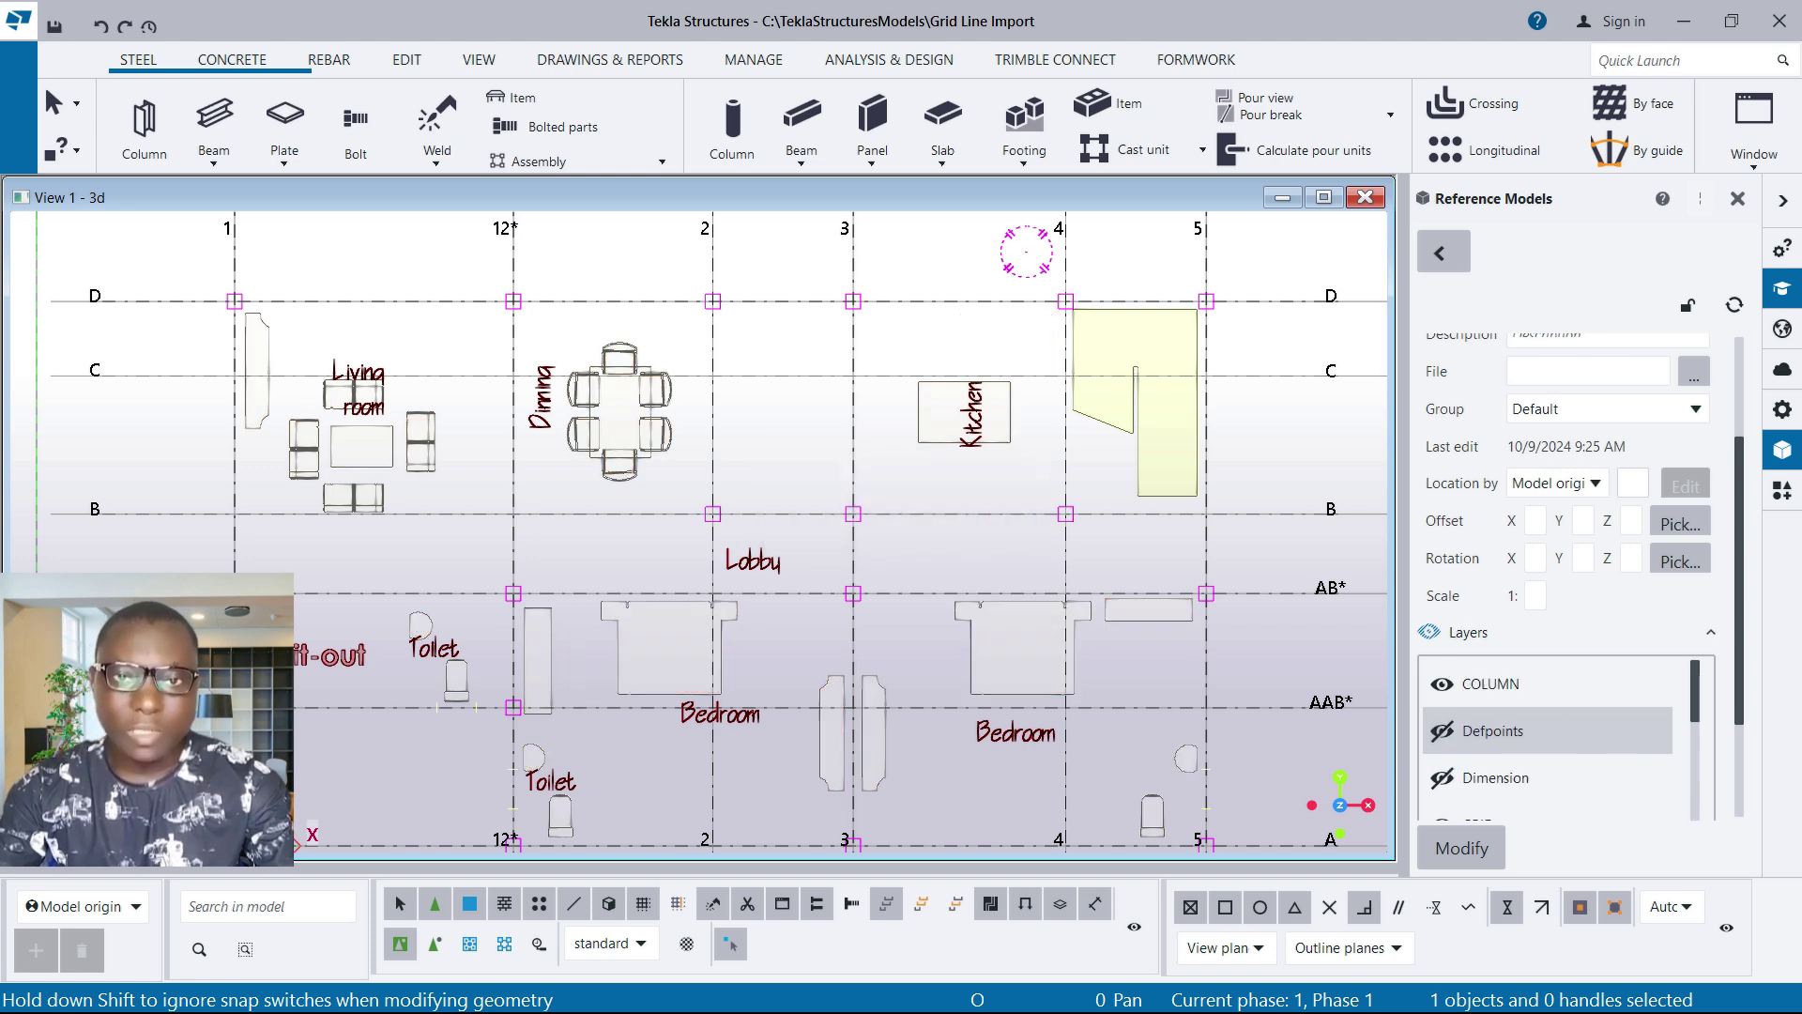
scroll(1548, 765, down, 3)
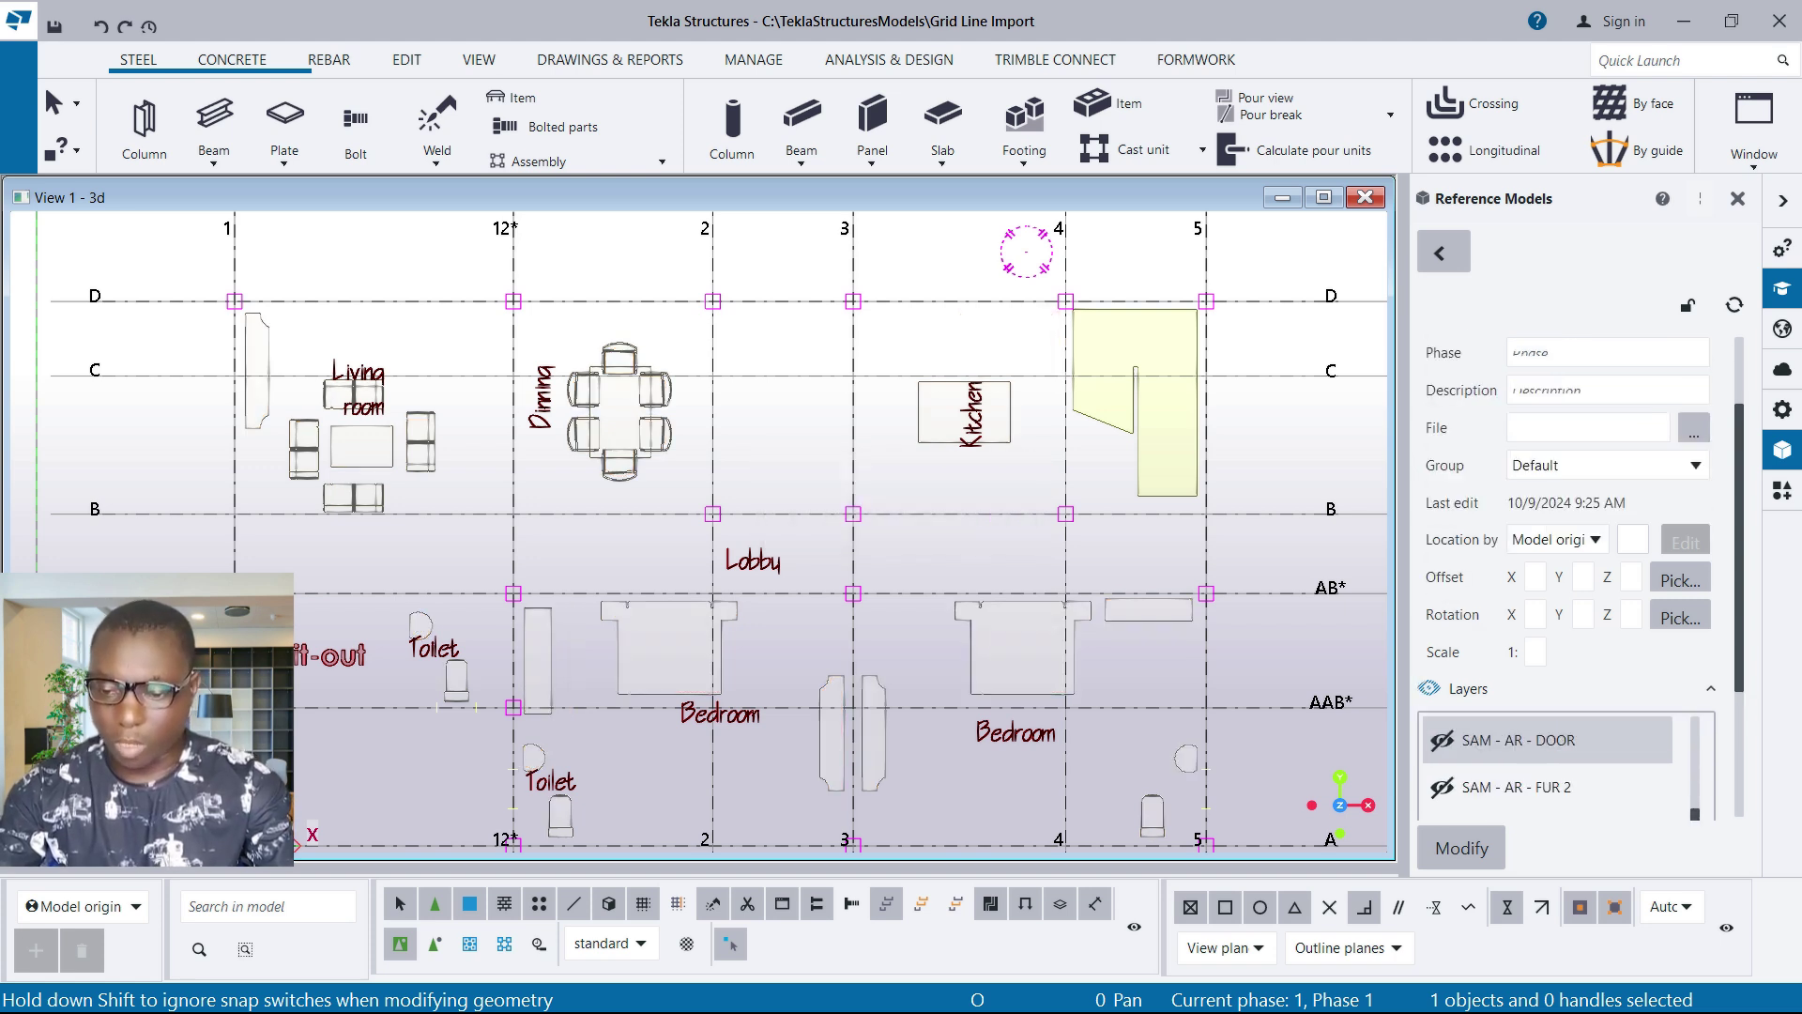
scroll(1549, 765, down, 5)
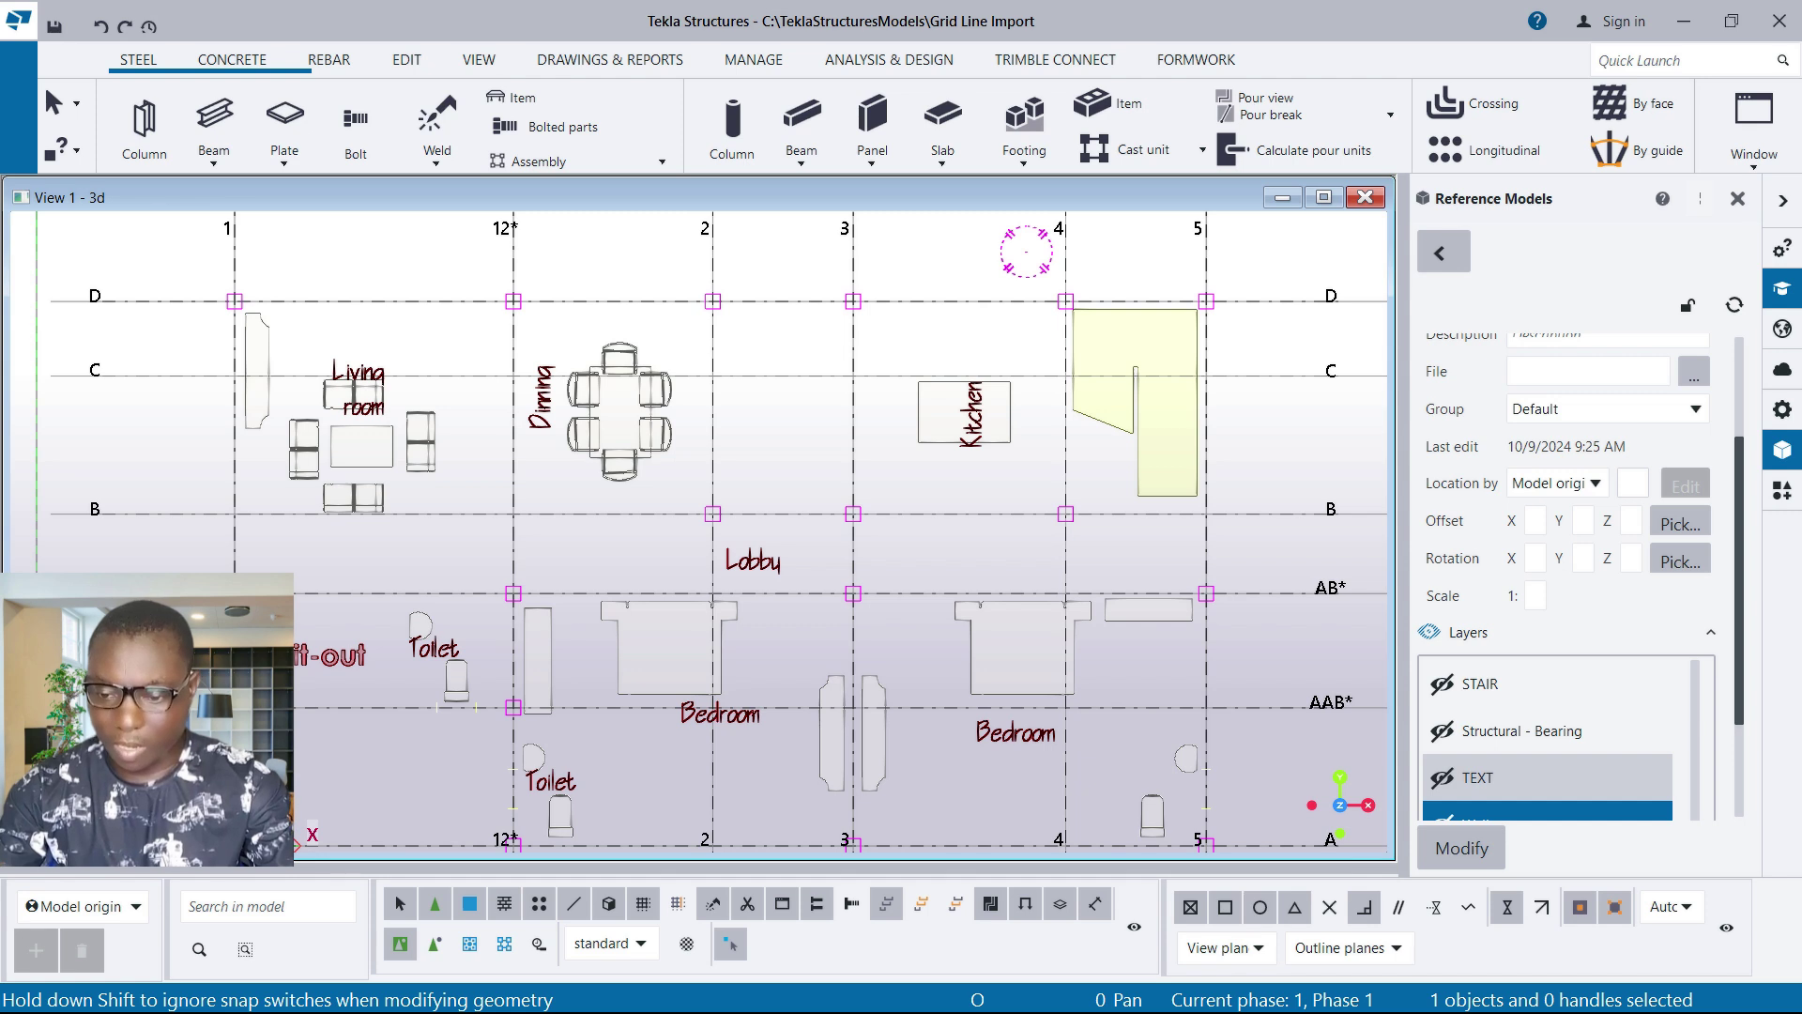
click(1548, 768)
scroll(1548, 723, up, 3)
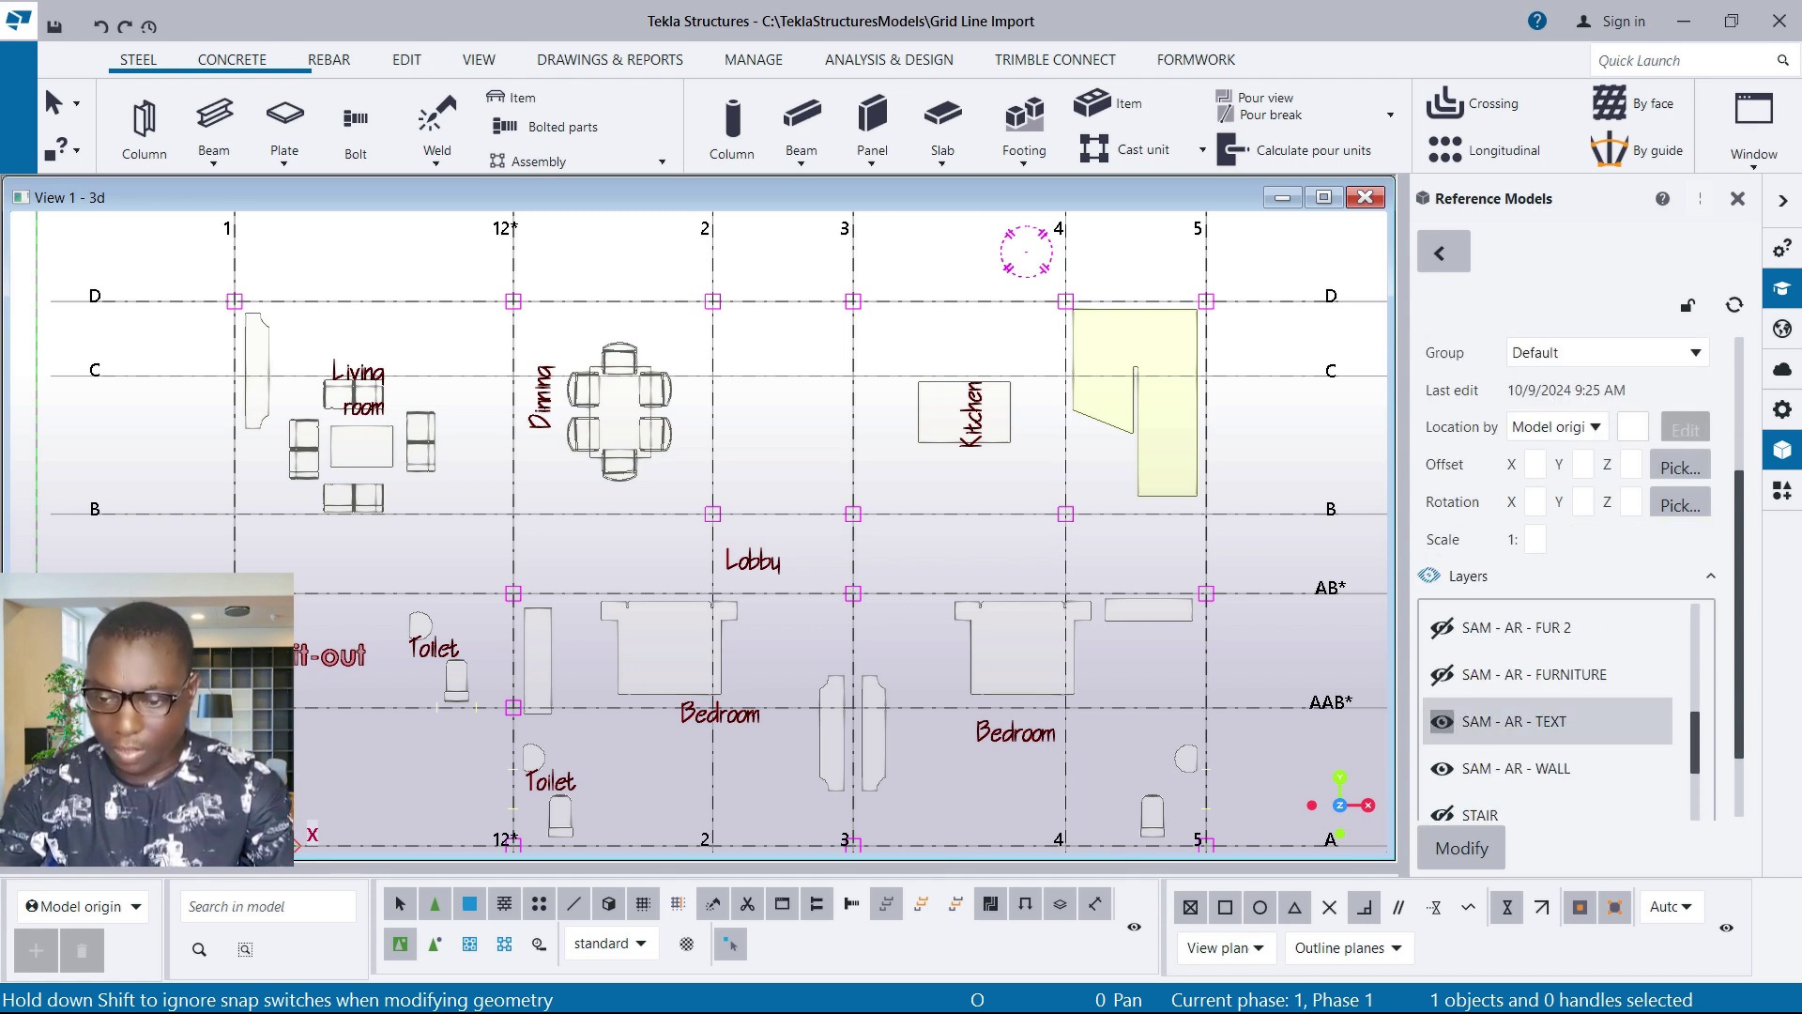
click(1442, 721)
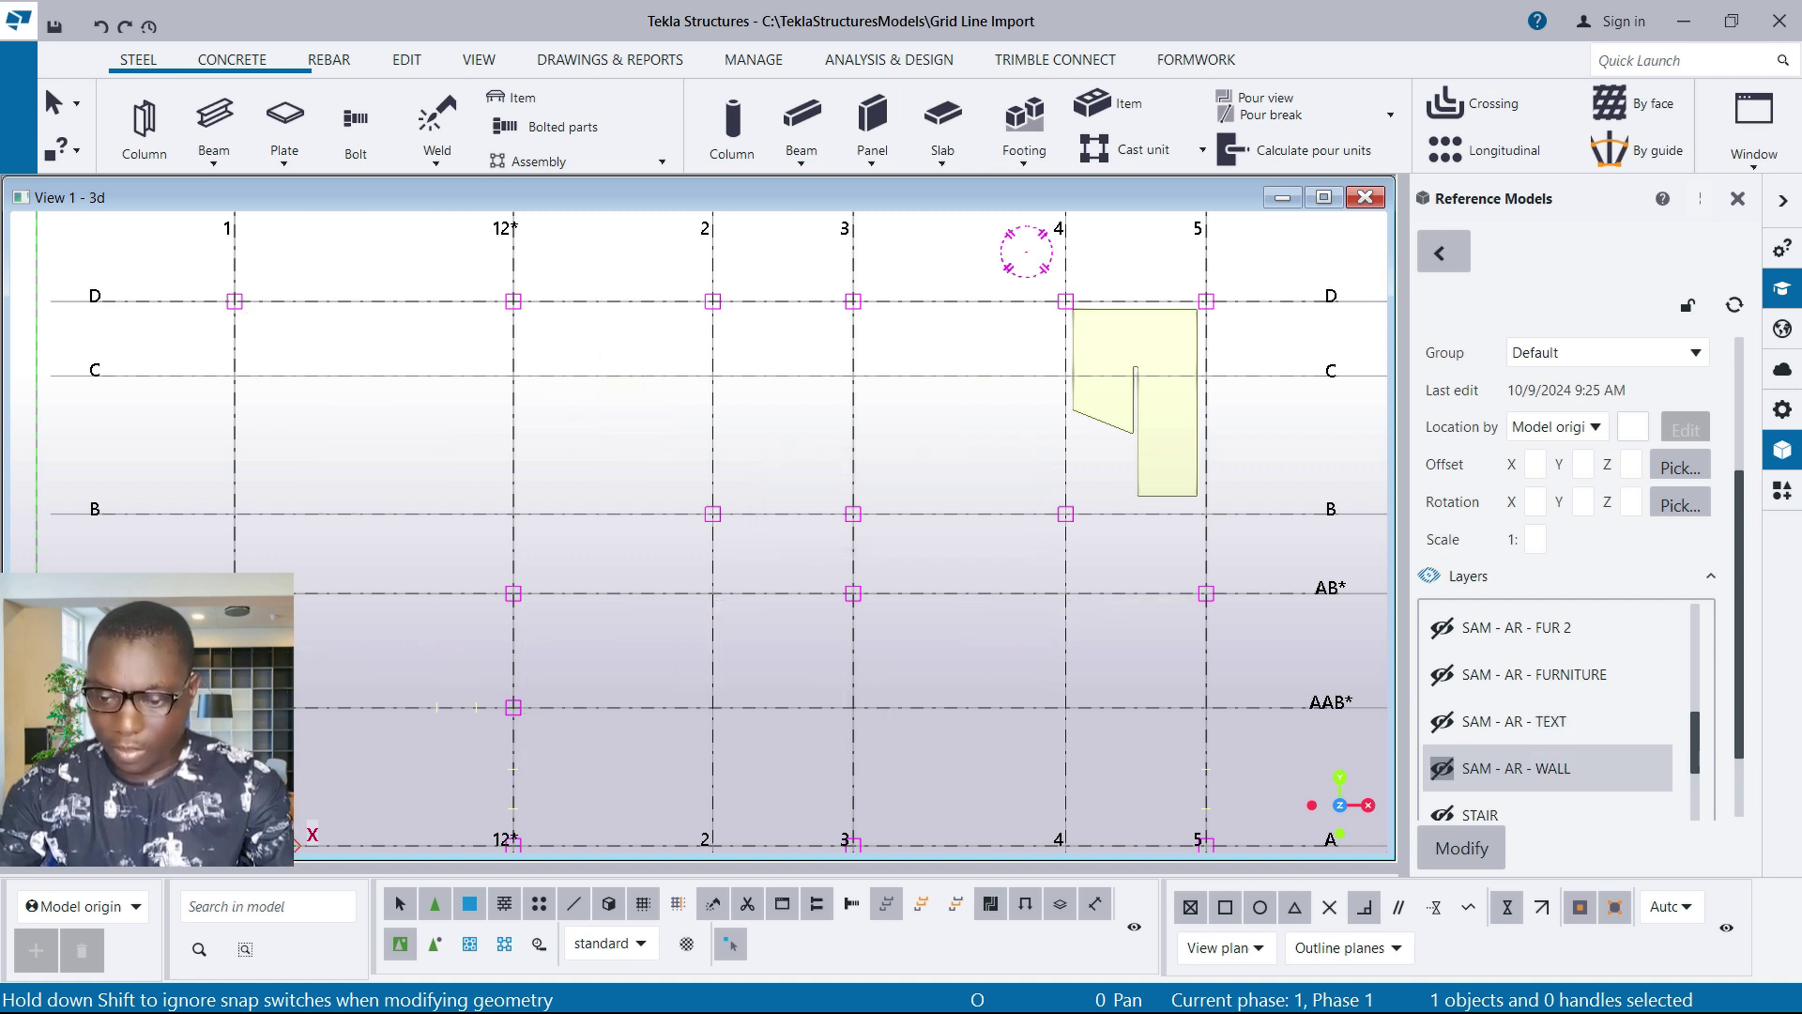
click(1442, 768)
Hide the PWALL and GRID layers of the reference model
scroll(982, 452, down, 3)
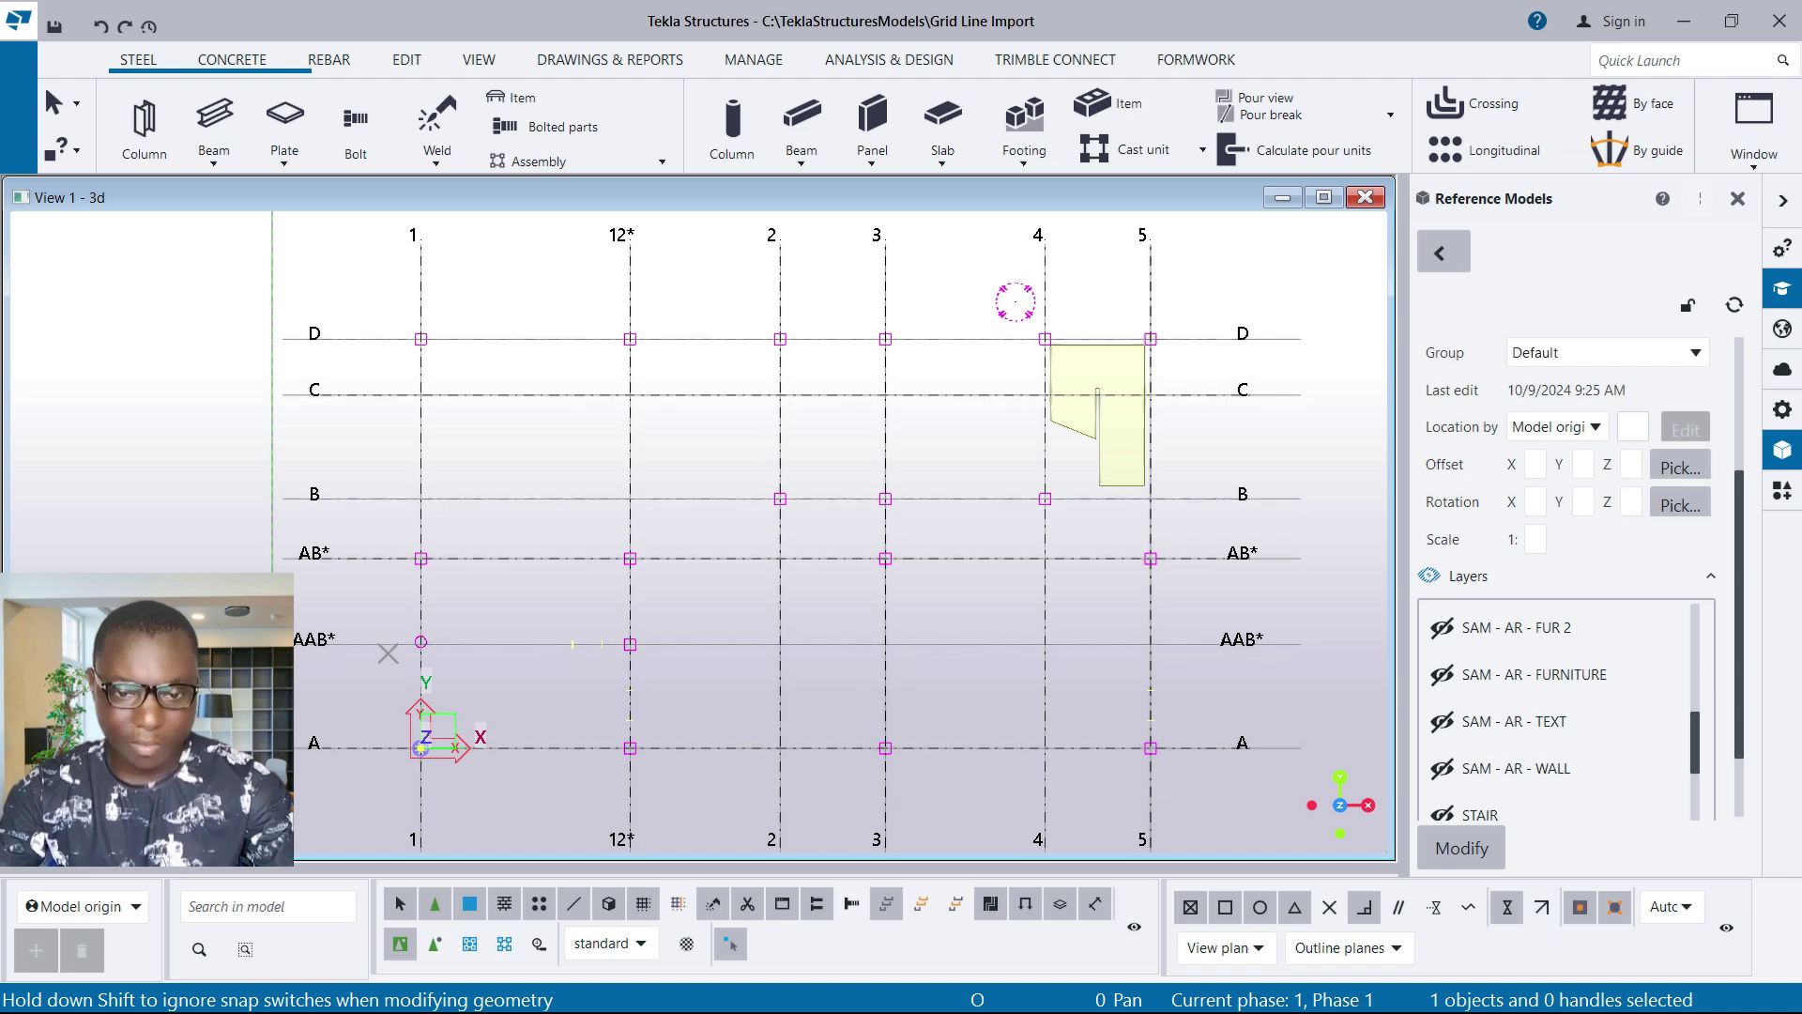
scroll(1040, 335, up, 1)
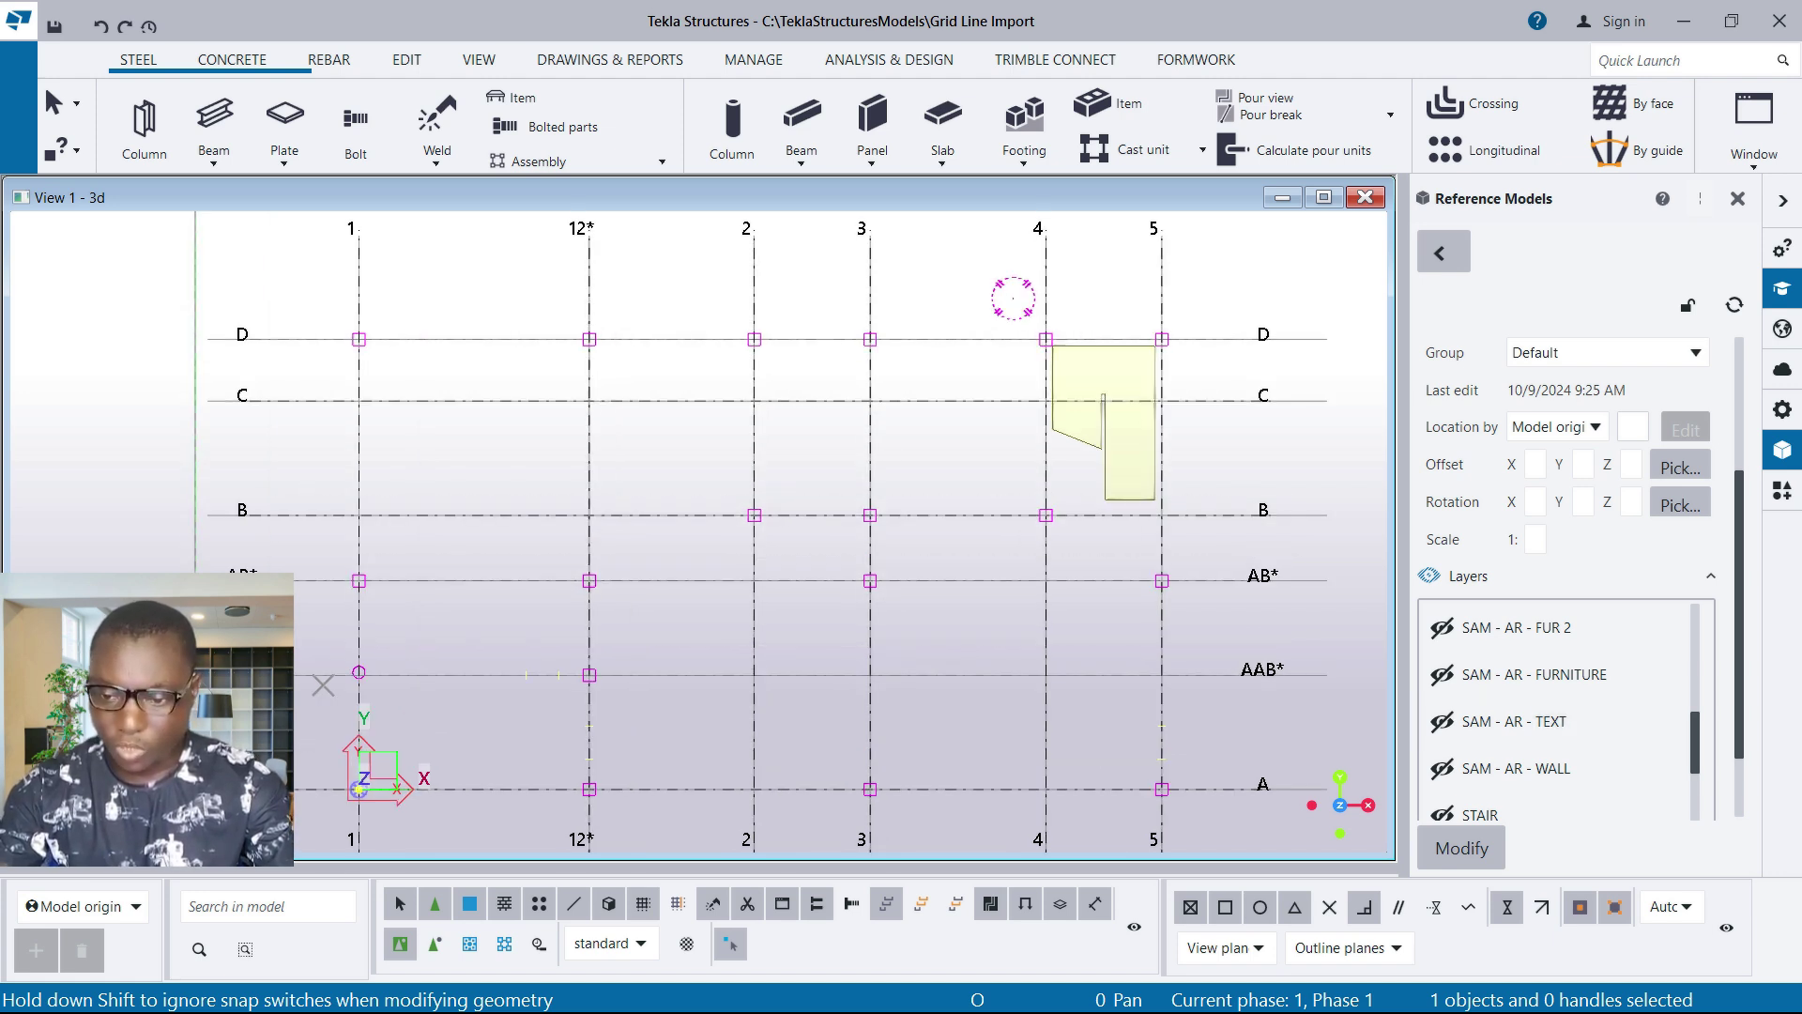
scroll(1558, 721, up, 2)
scroll(1558, 721, up, 2)
click(1442, 721)
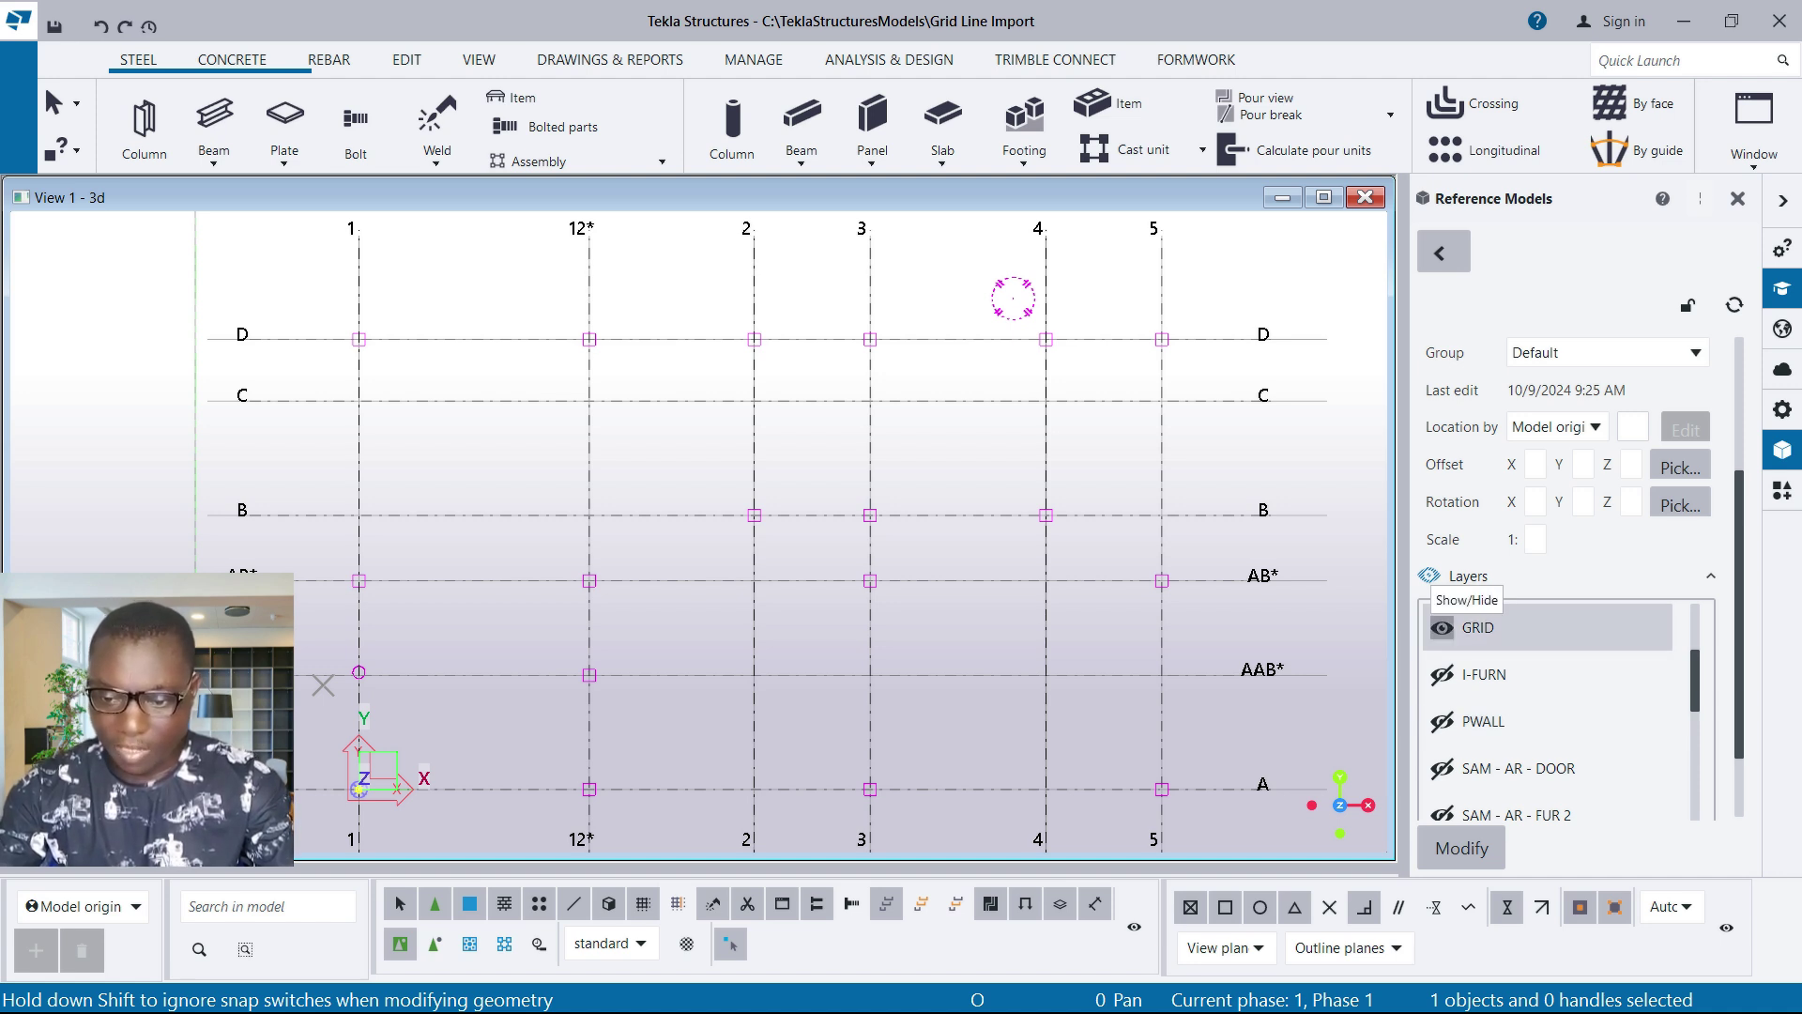
click(1441, 627)
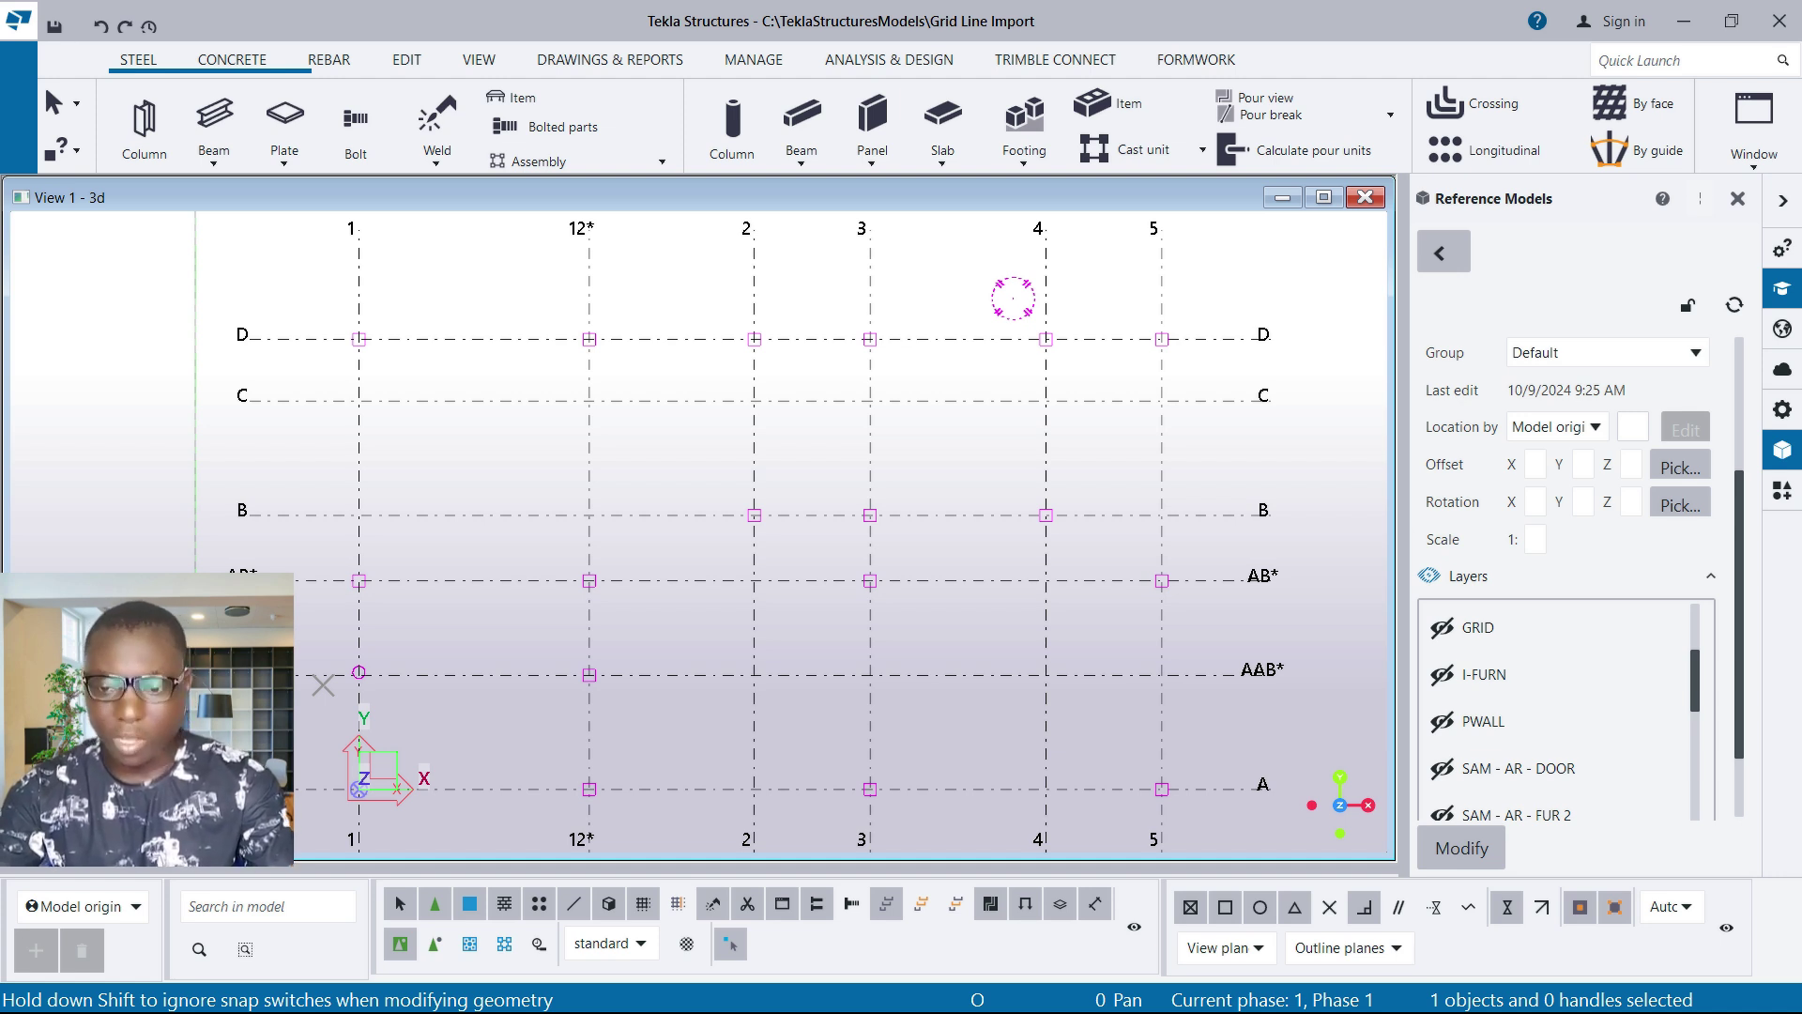
Examine the model grid lines and the column outlines at their intersections
scroll(751, 457, down, 1)
scroll(746, 511, up, 1)
scroll(796, 448, down, 1)
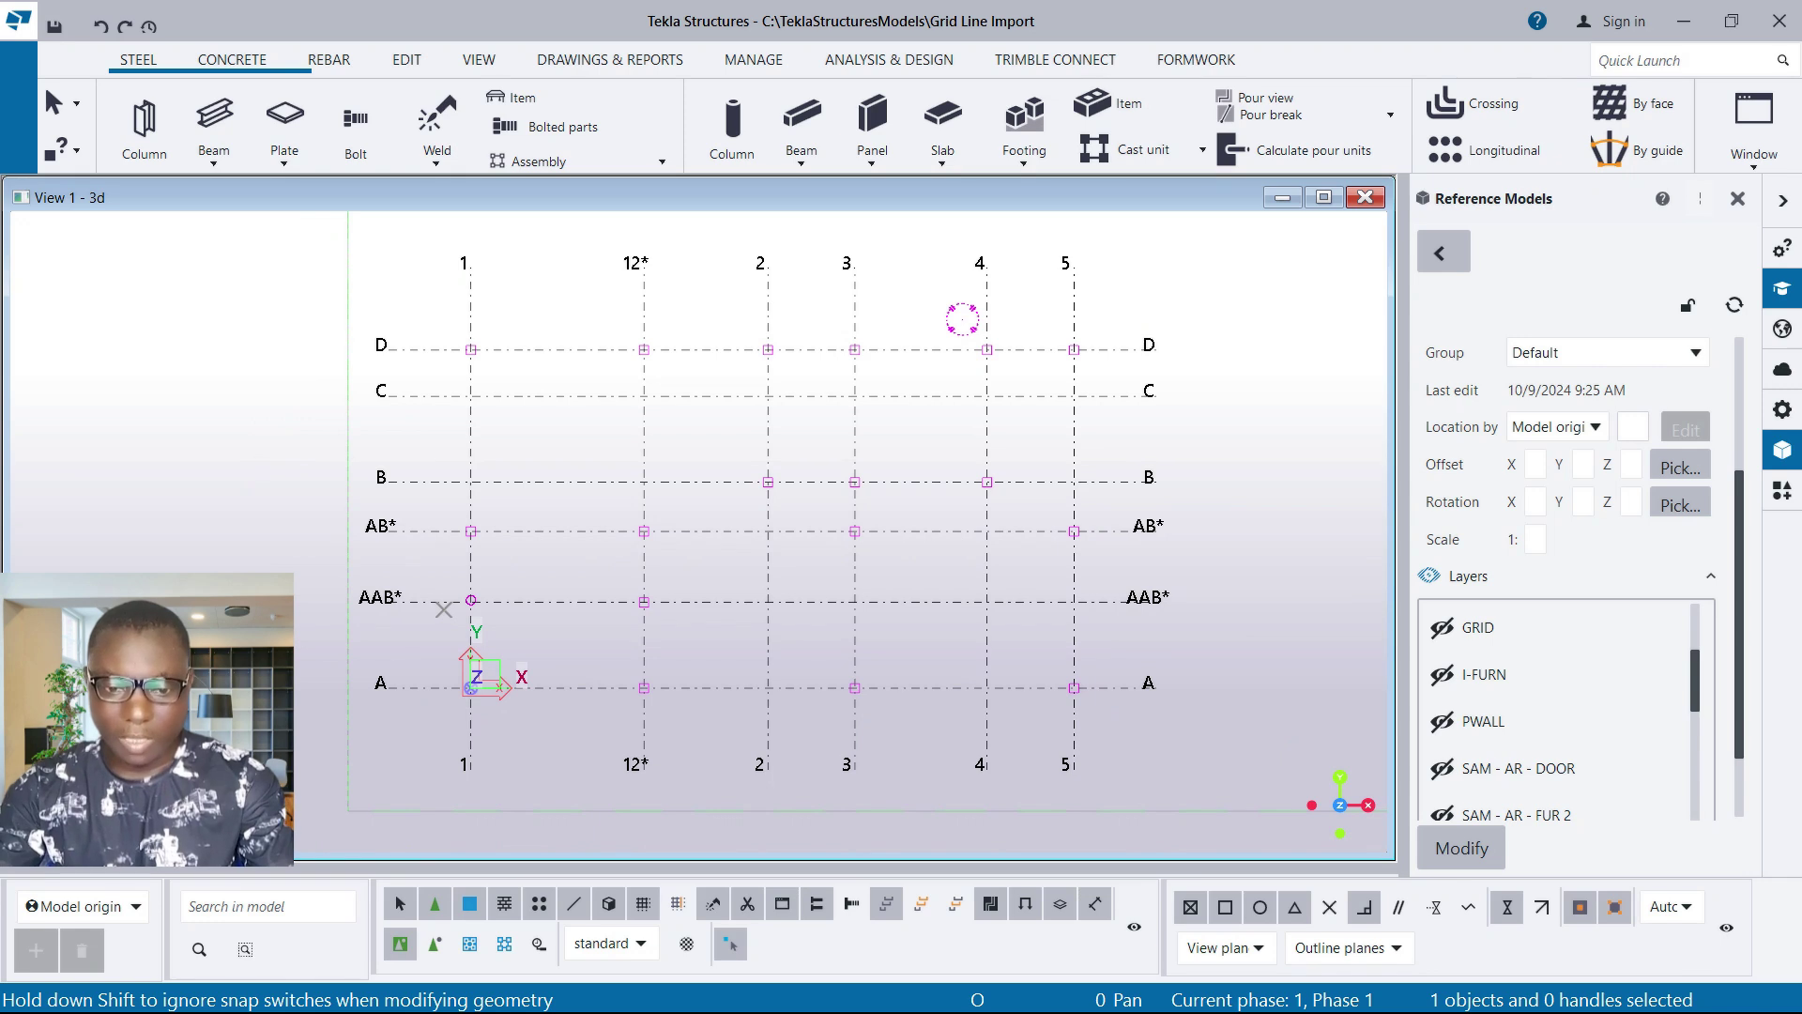
scroll(881, 409, up, 4)
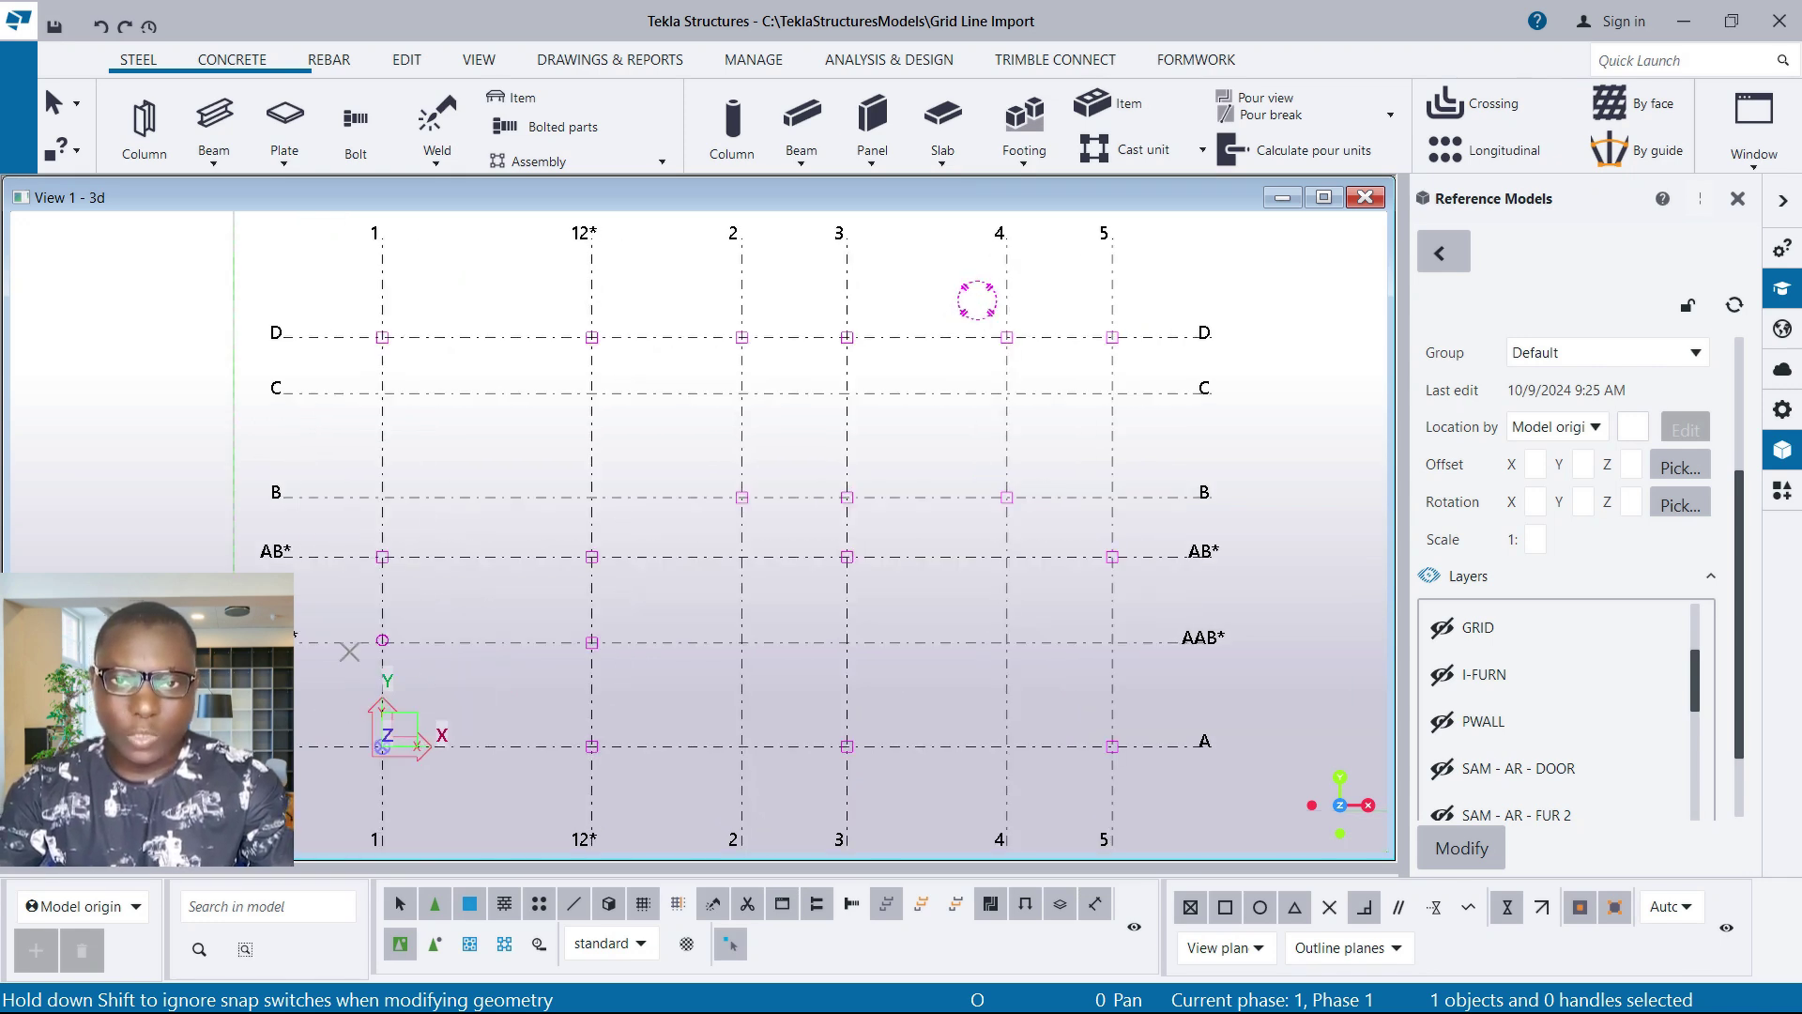
scroll(882, 408, down, 2)
scroll(677, 399, up, 1)
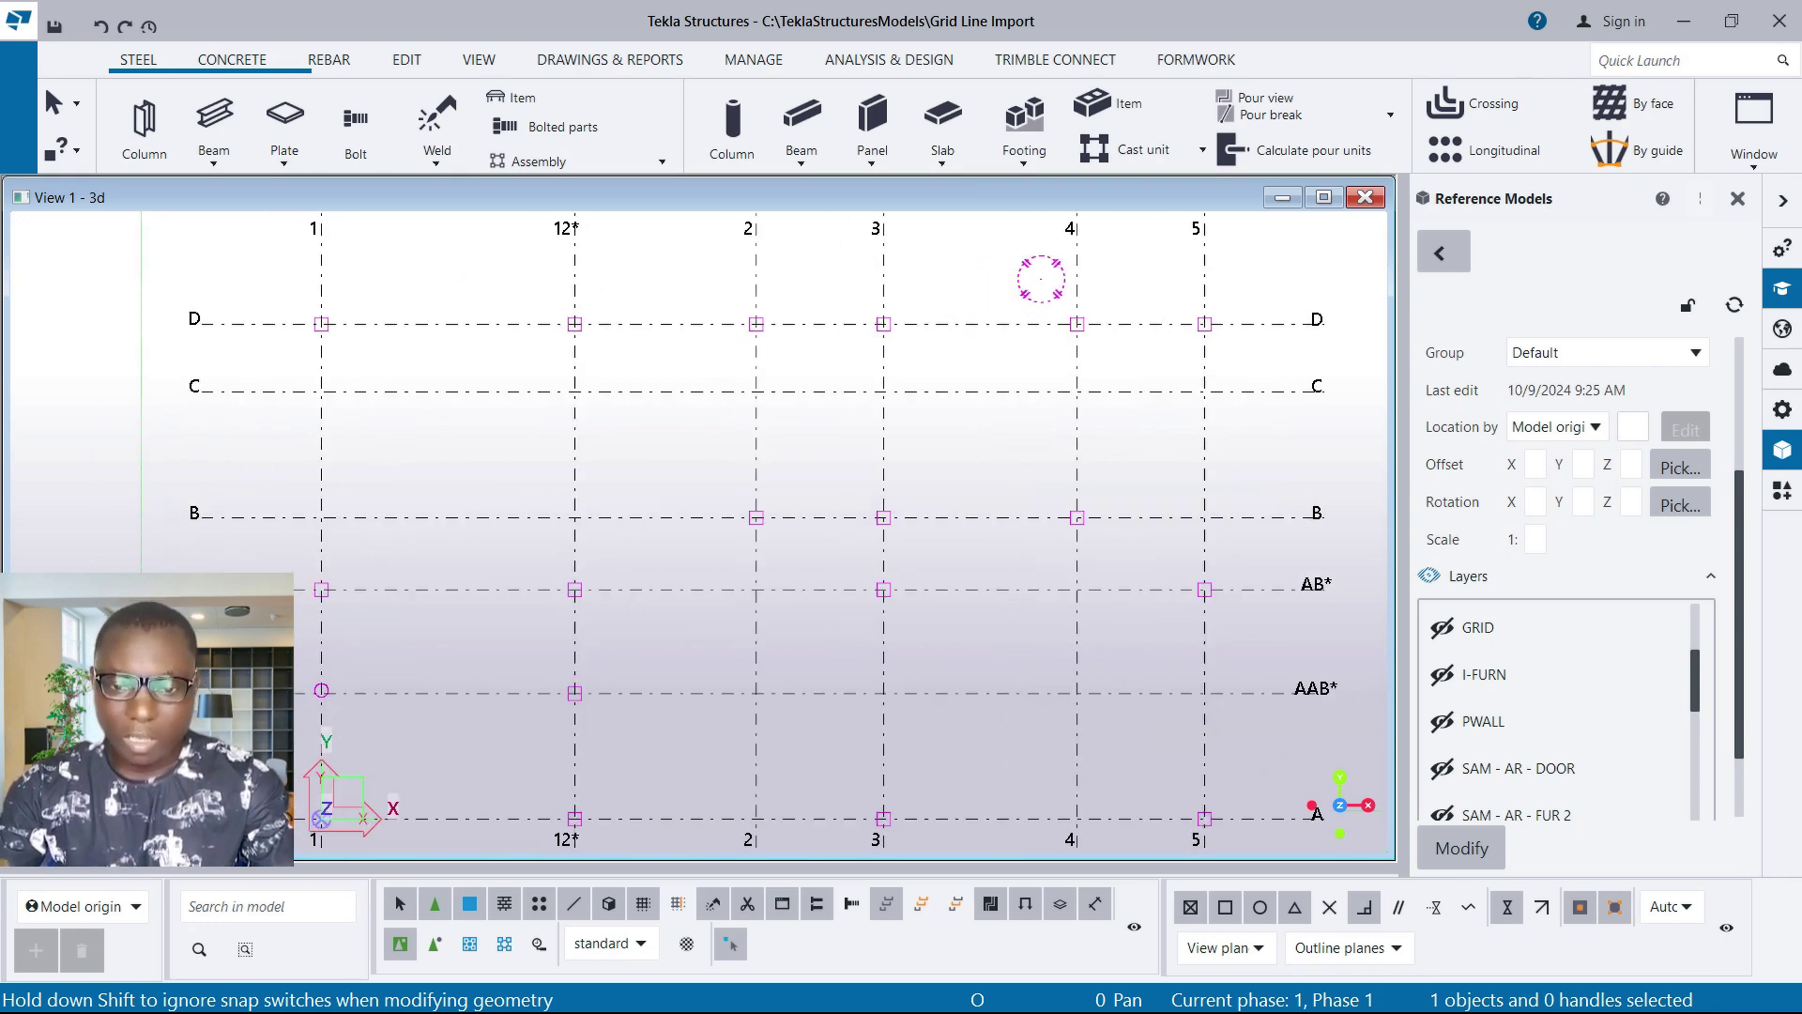
scroll(939, 422, up, 2)
scroll(901, 422, down, 3)
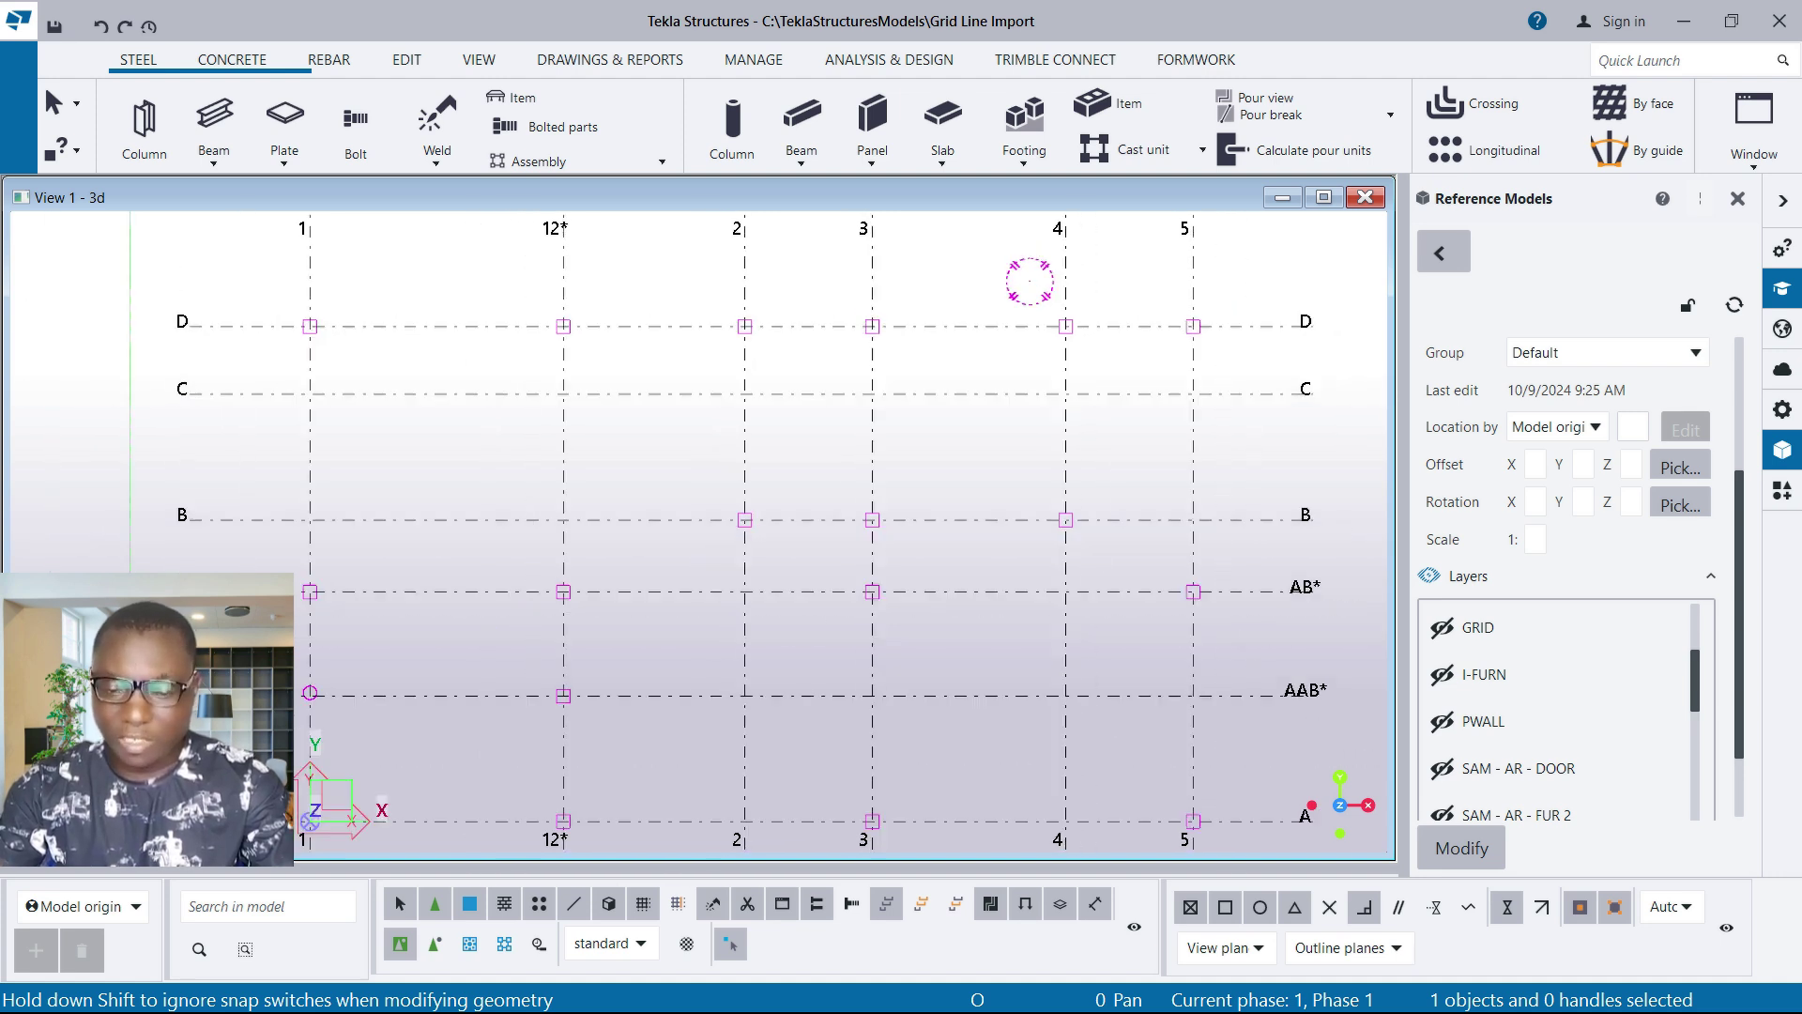
scroll(922, 398, down, 1)
scroll(915, 413, up, 1)
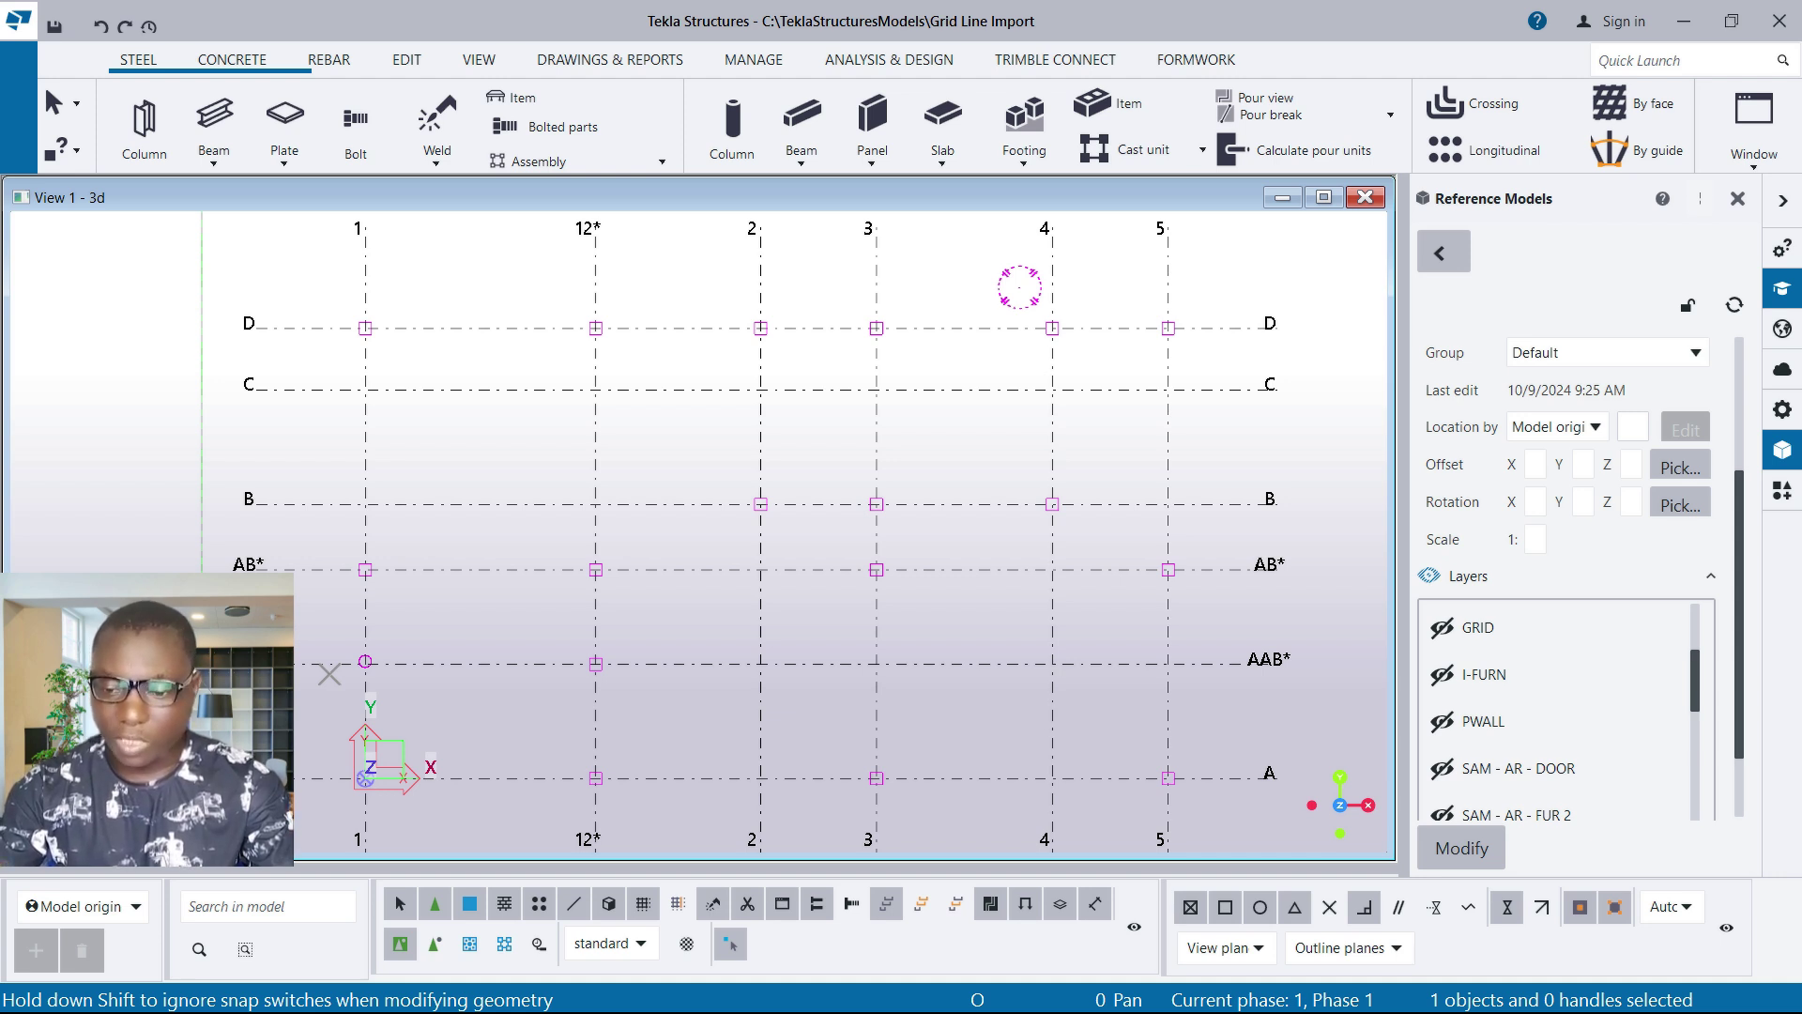
Open the rectangular grid's properties, review its coordinates and its X and Y labels, and deselect the grid
click(1782, 491)
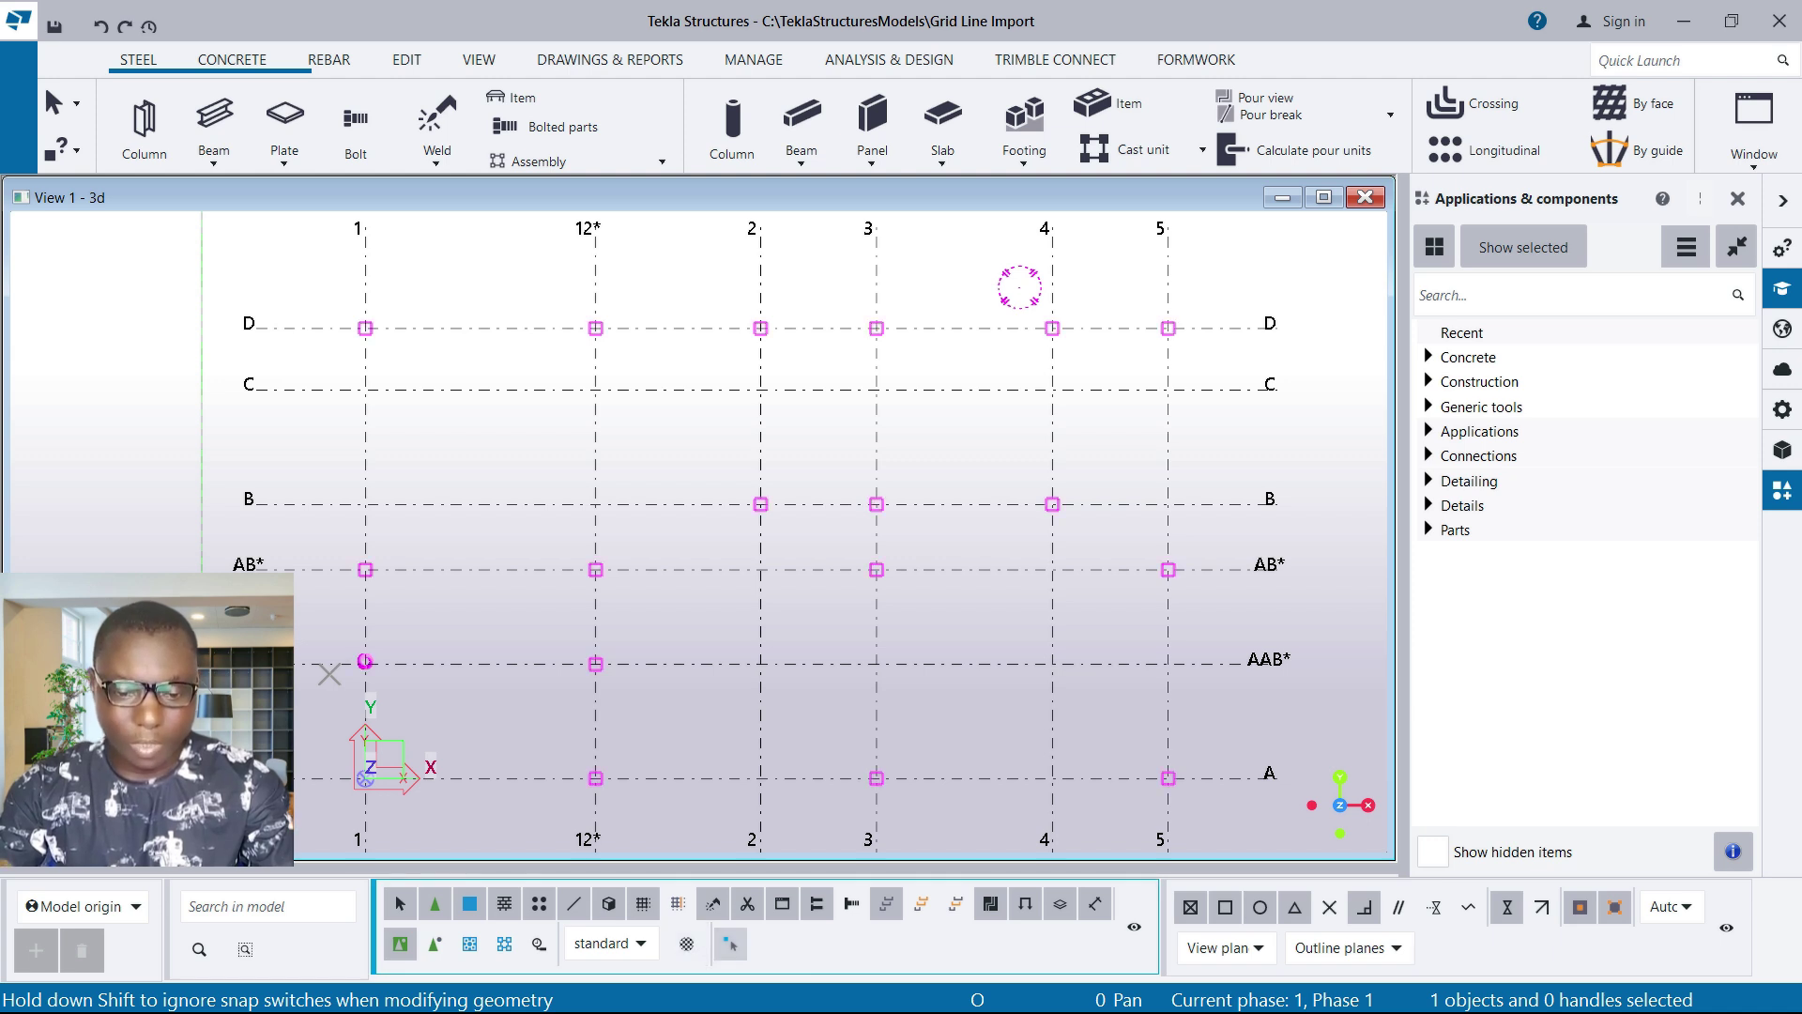
scroll(856, 424, up, 3)
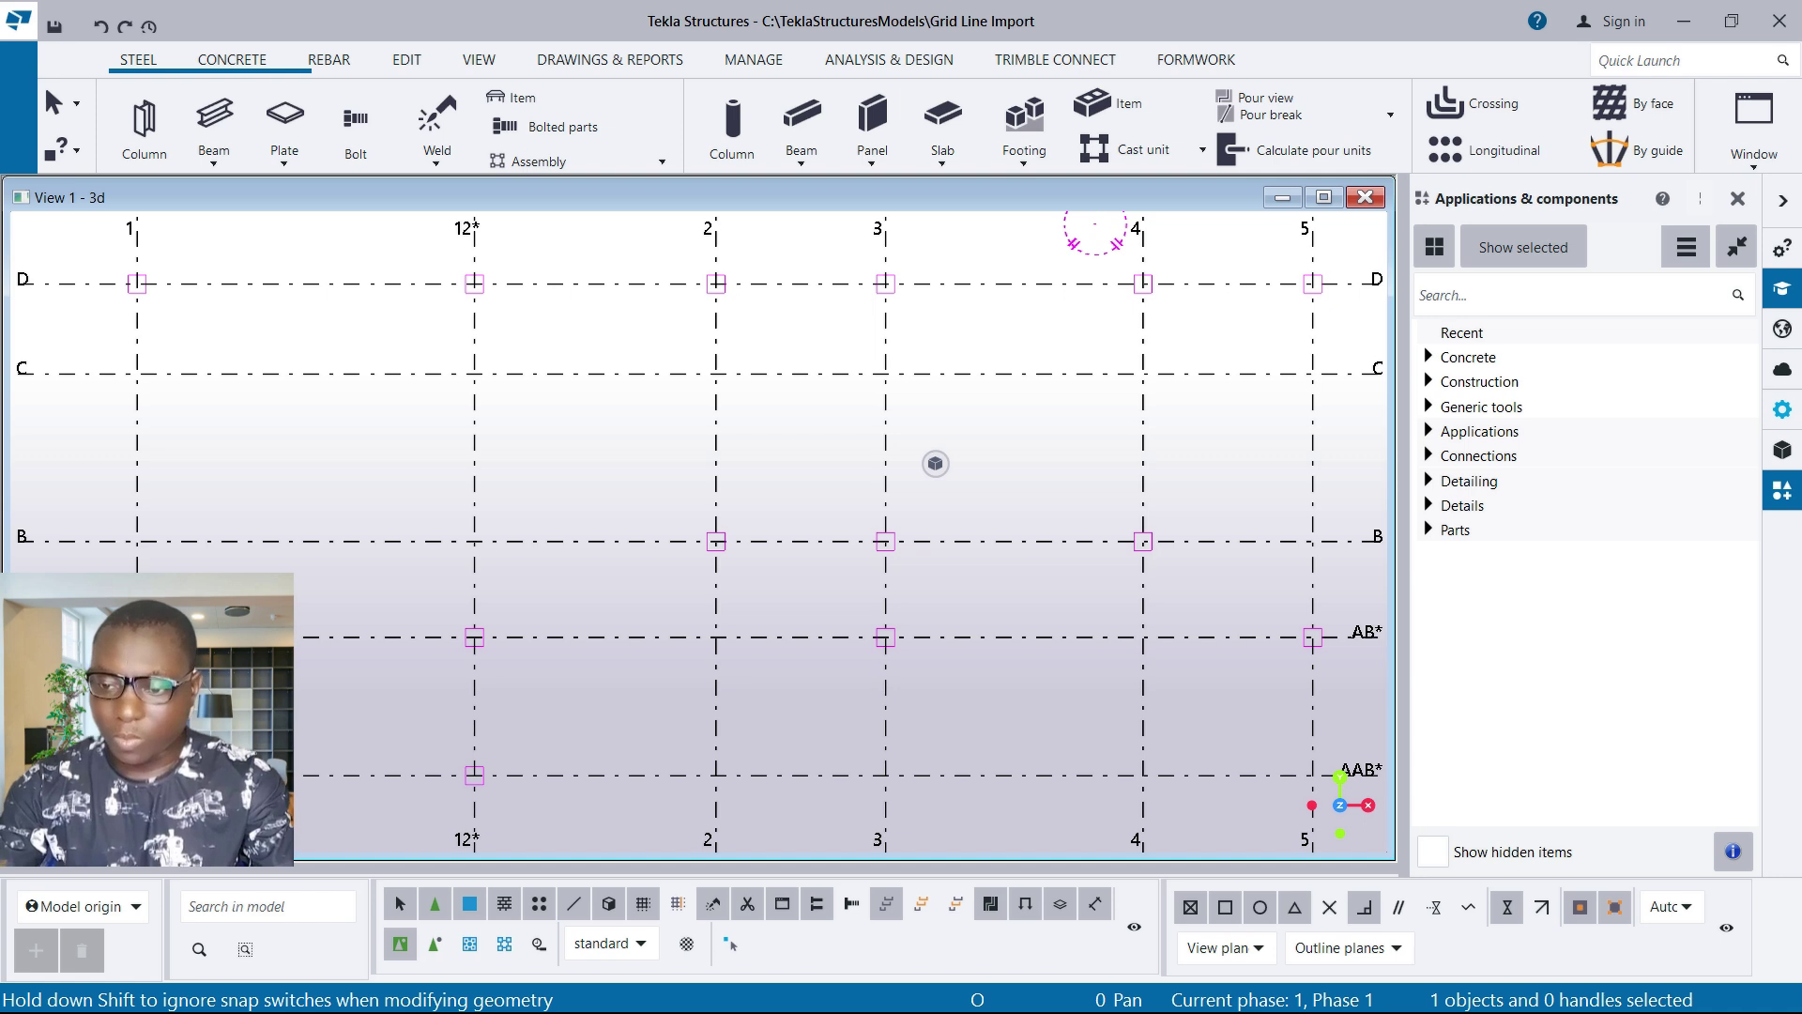
click(1783, 409)
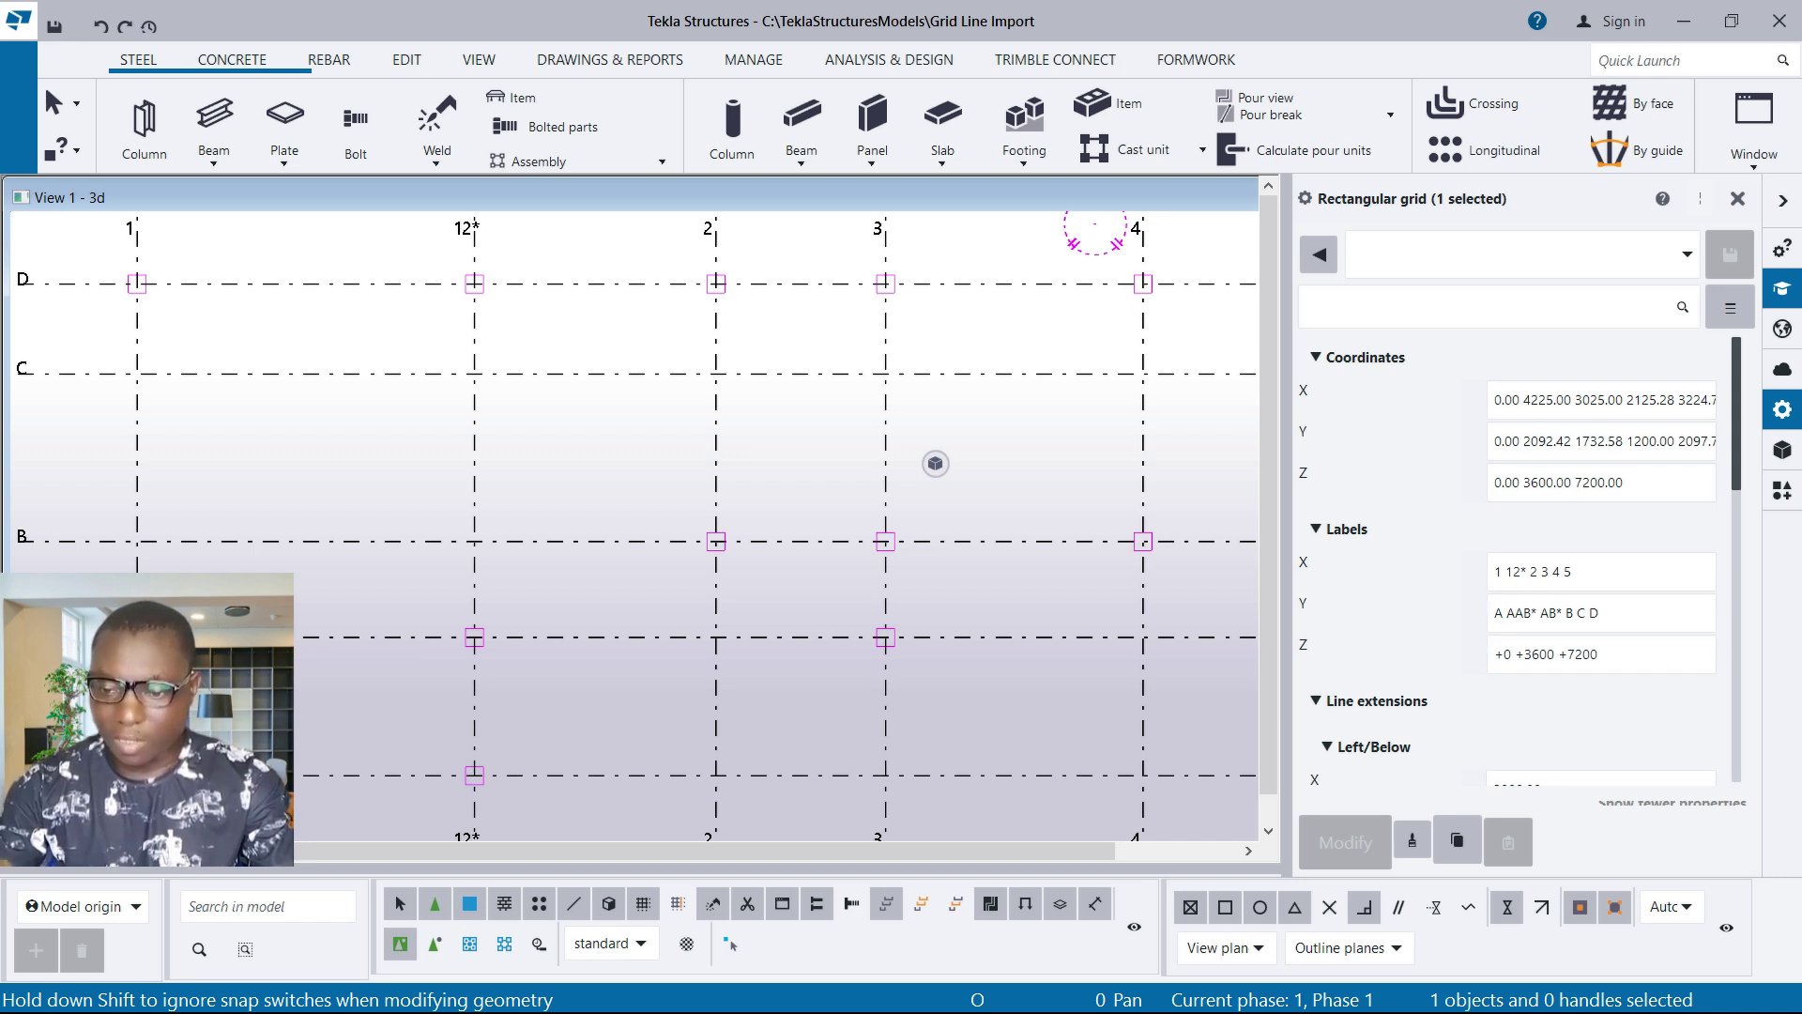
scroll(716, 468, down, 2)
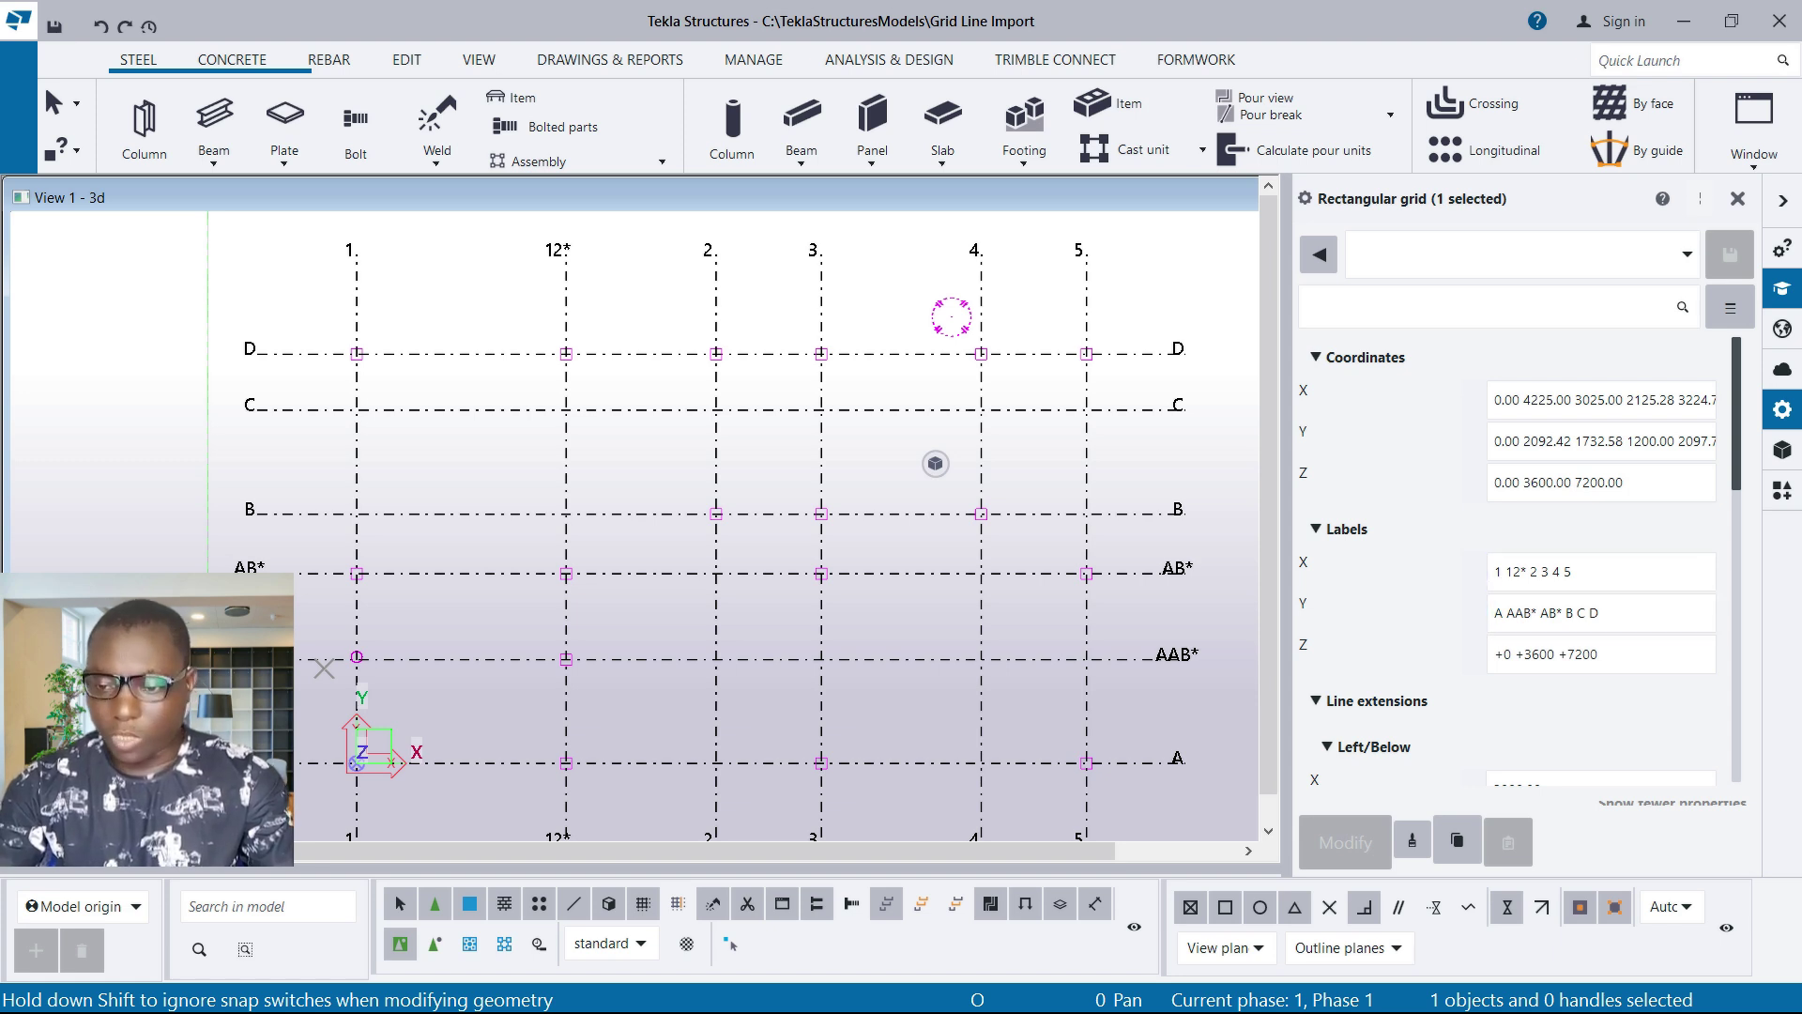
scroll(935, 464, up, 2)
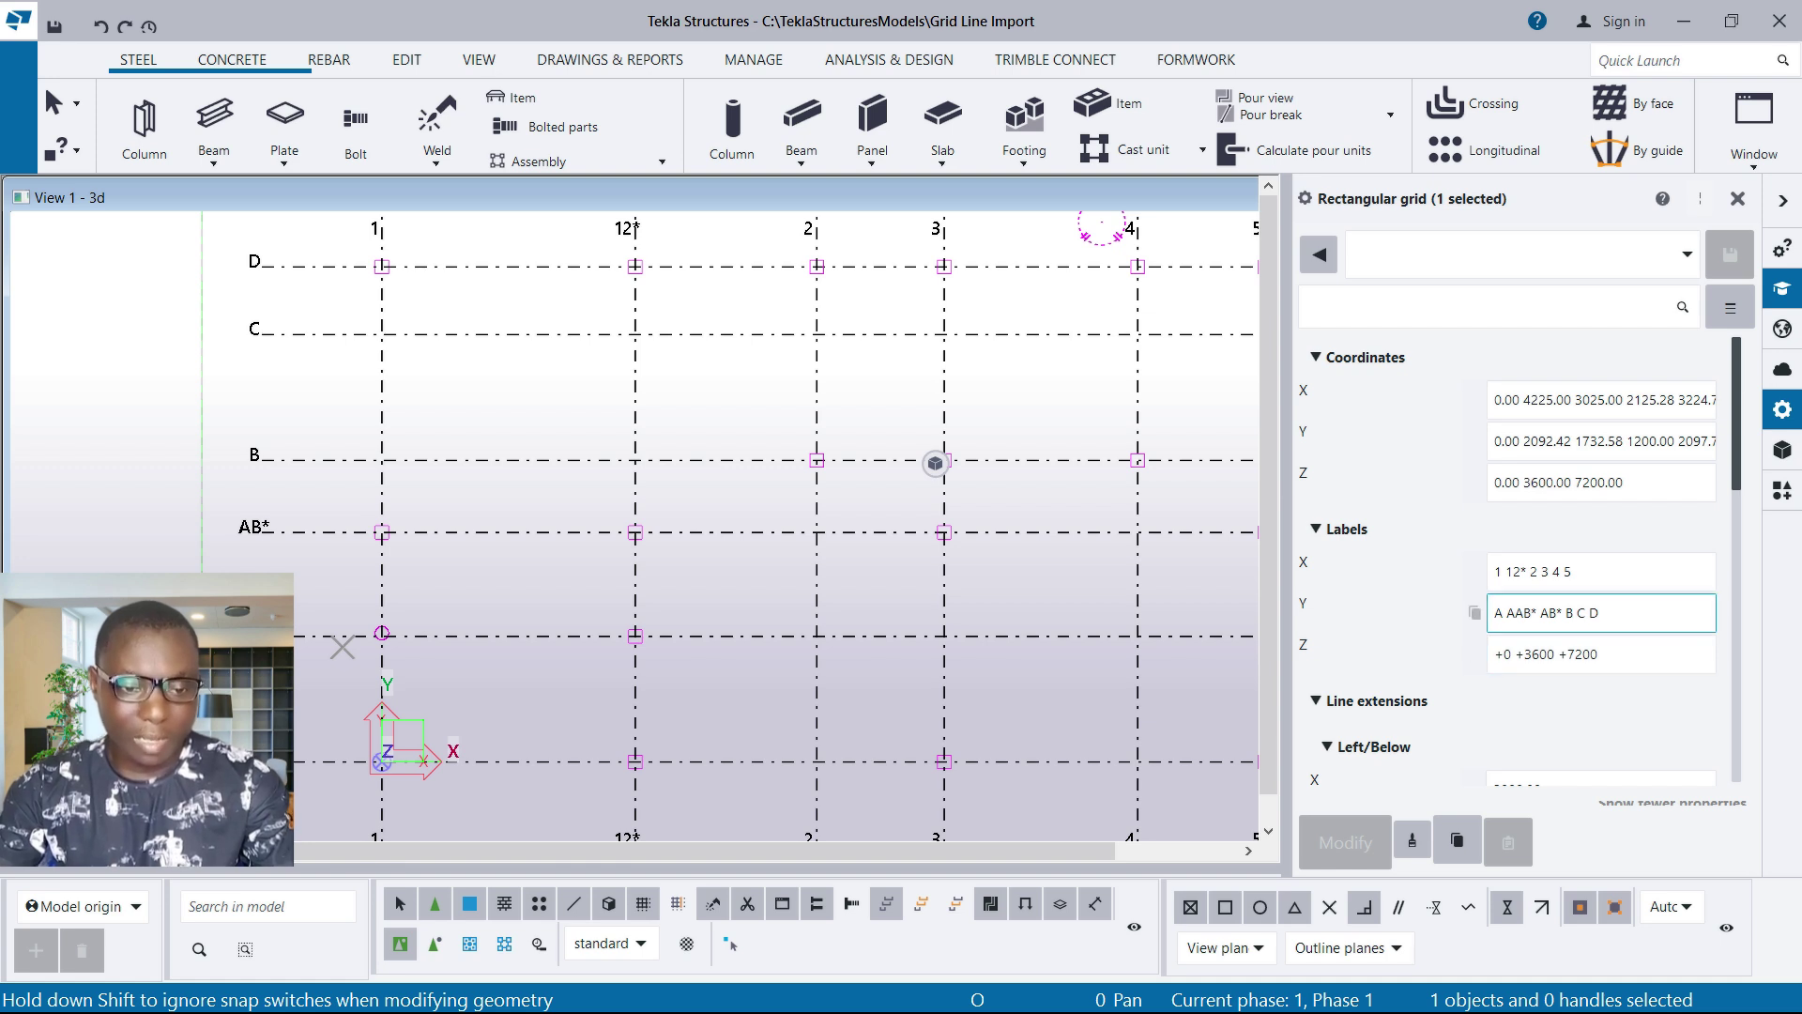
click(1601, 613)
click(1538, 572)
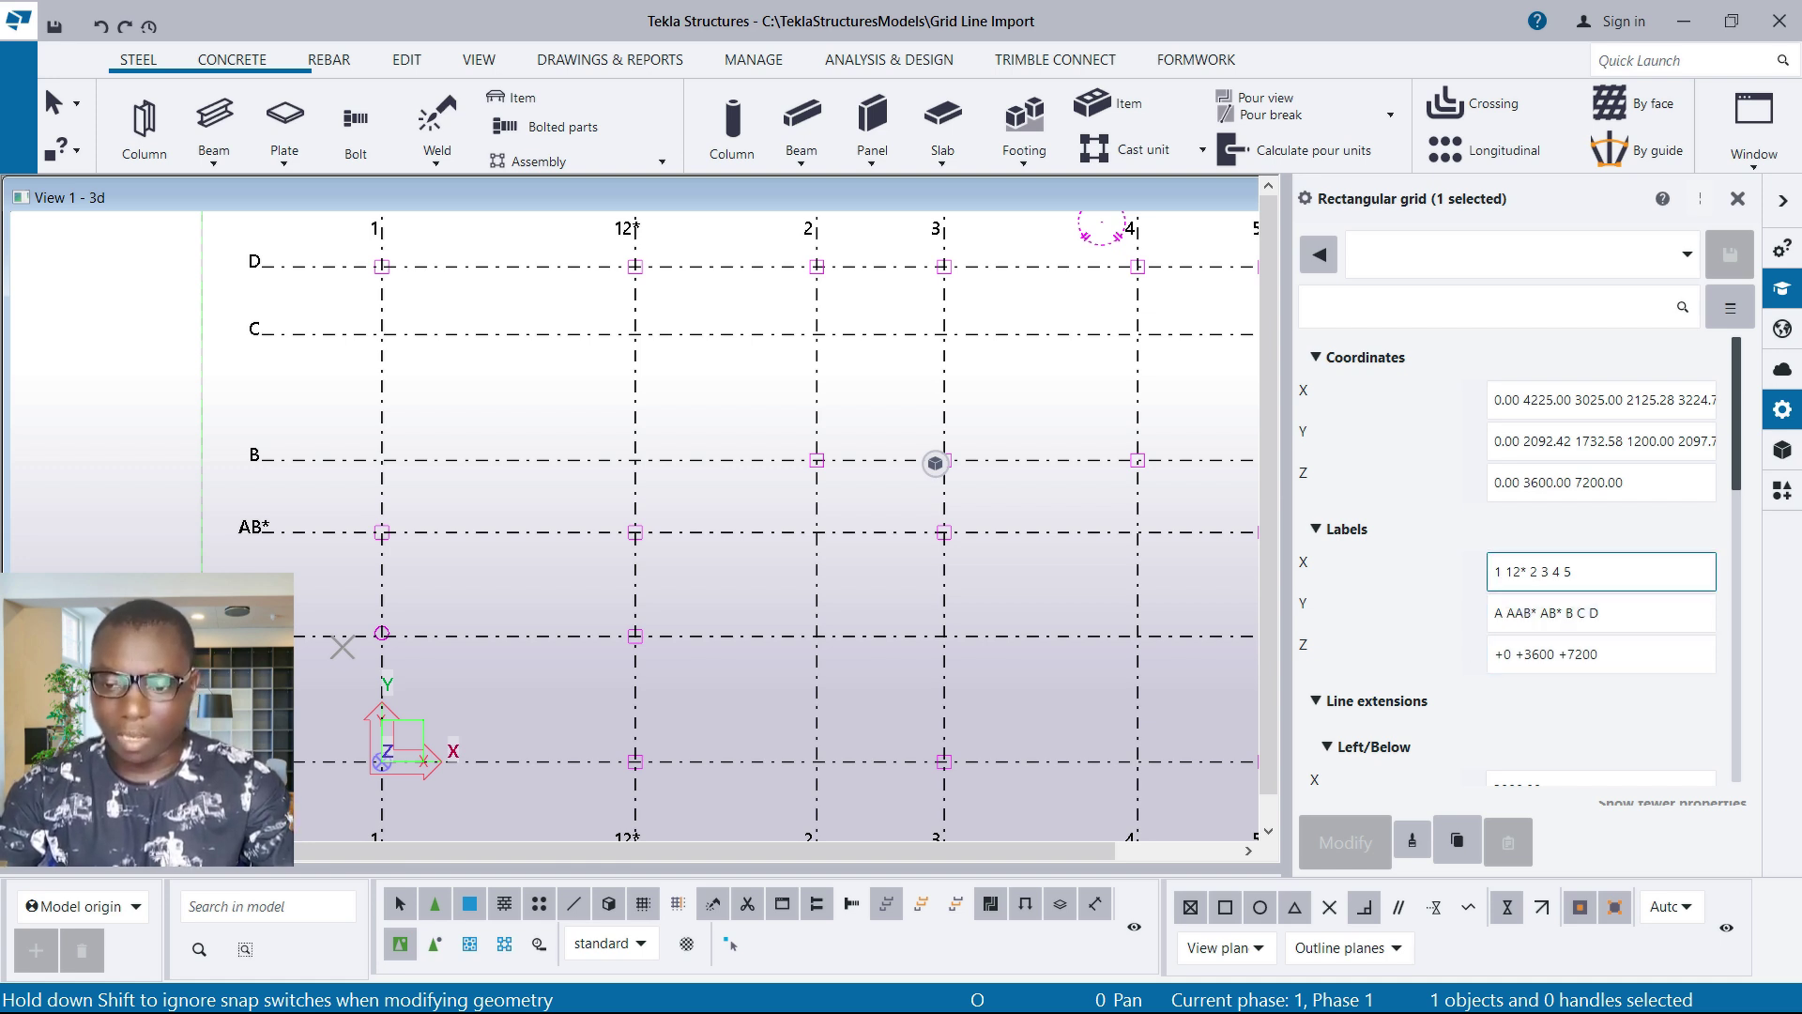
scroll(596, 414, down, 2)
scroll(831, 273, up, 1)
scroll(935, 464, up, 2)
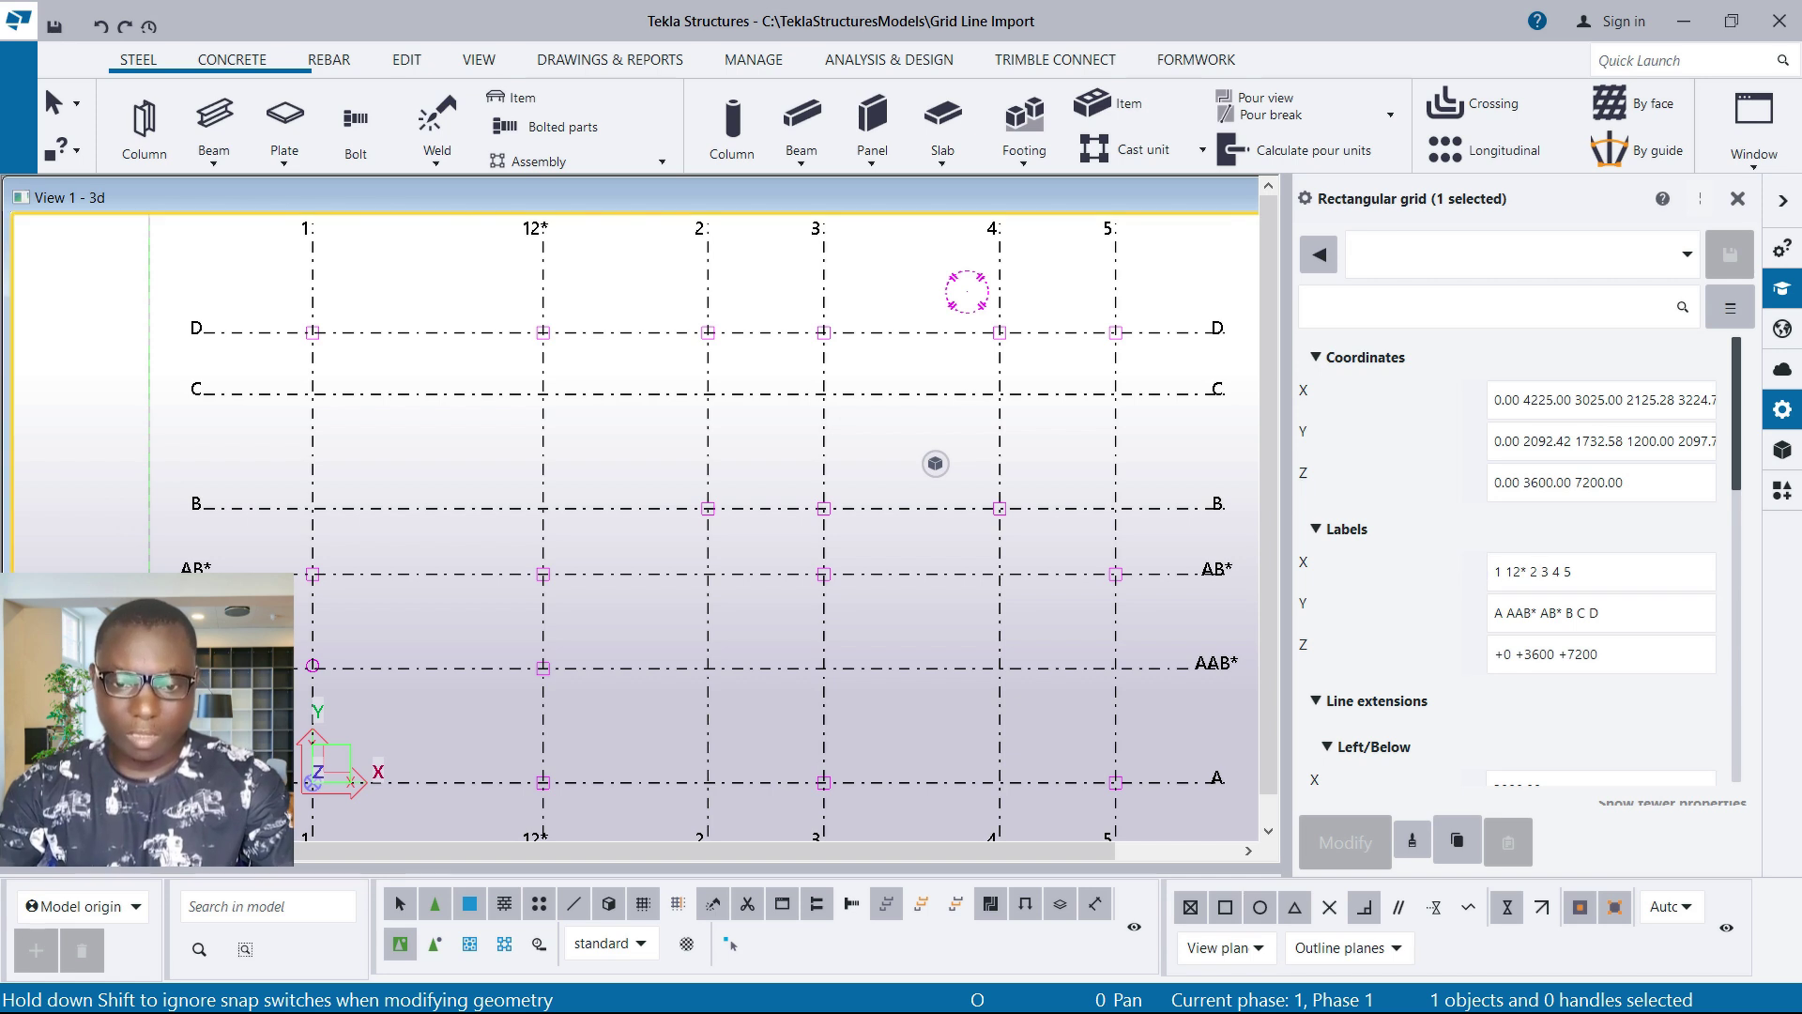
click(953, 505)
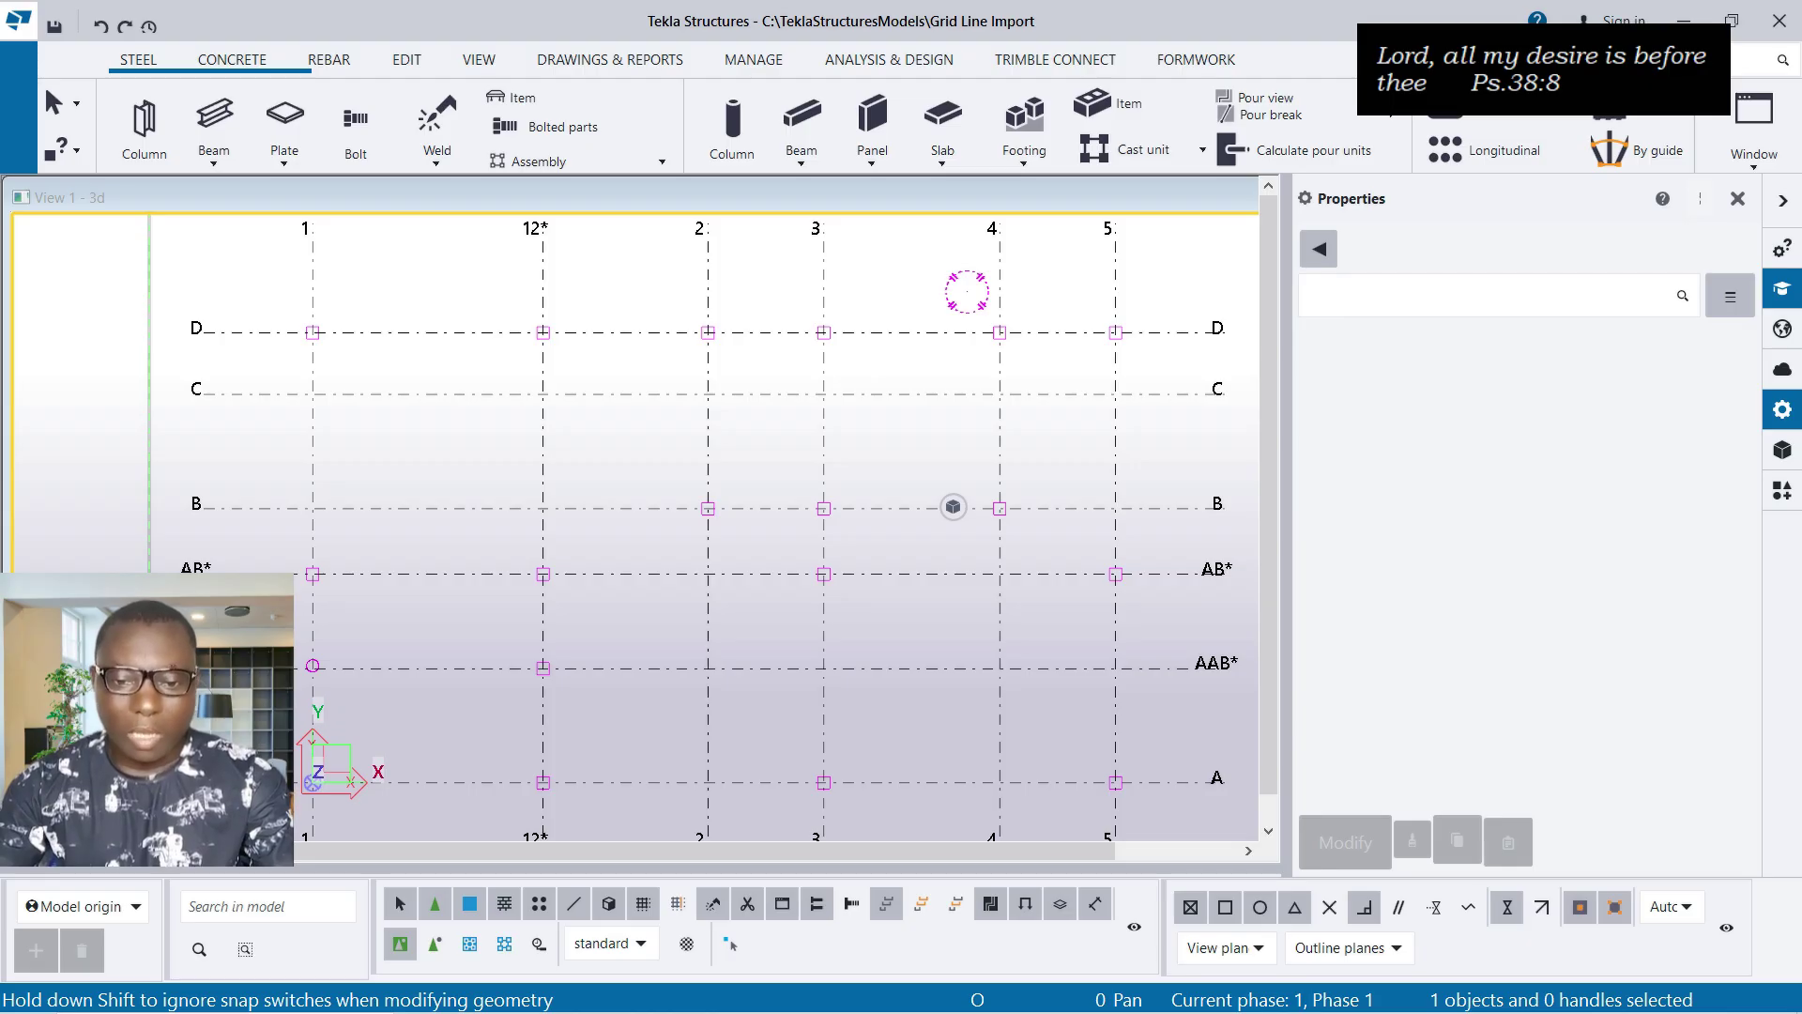
scroll(953, 507, down, 2)
scroll(953, 507, down, 2)
scroll(953, 507, up, 1)
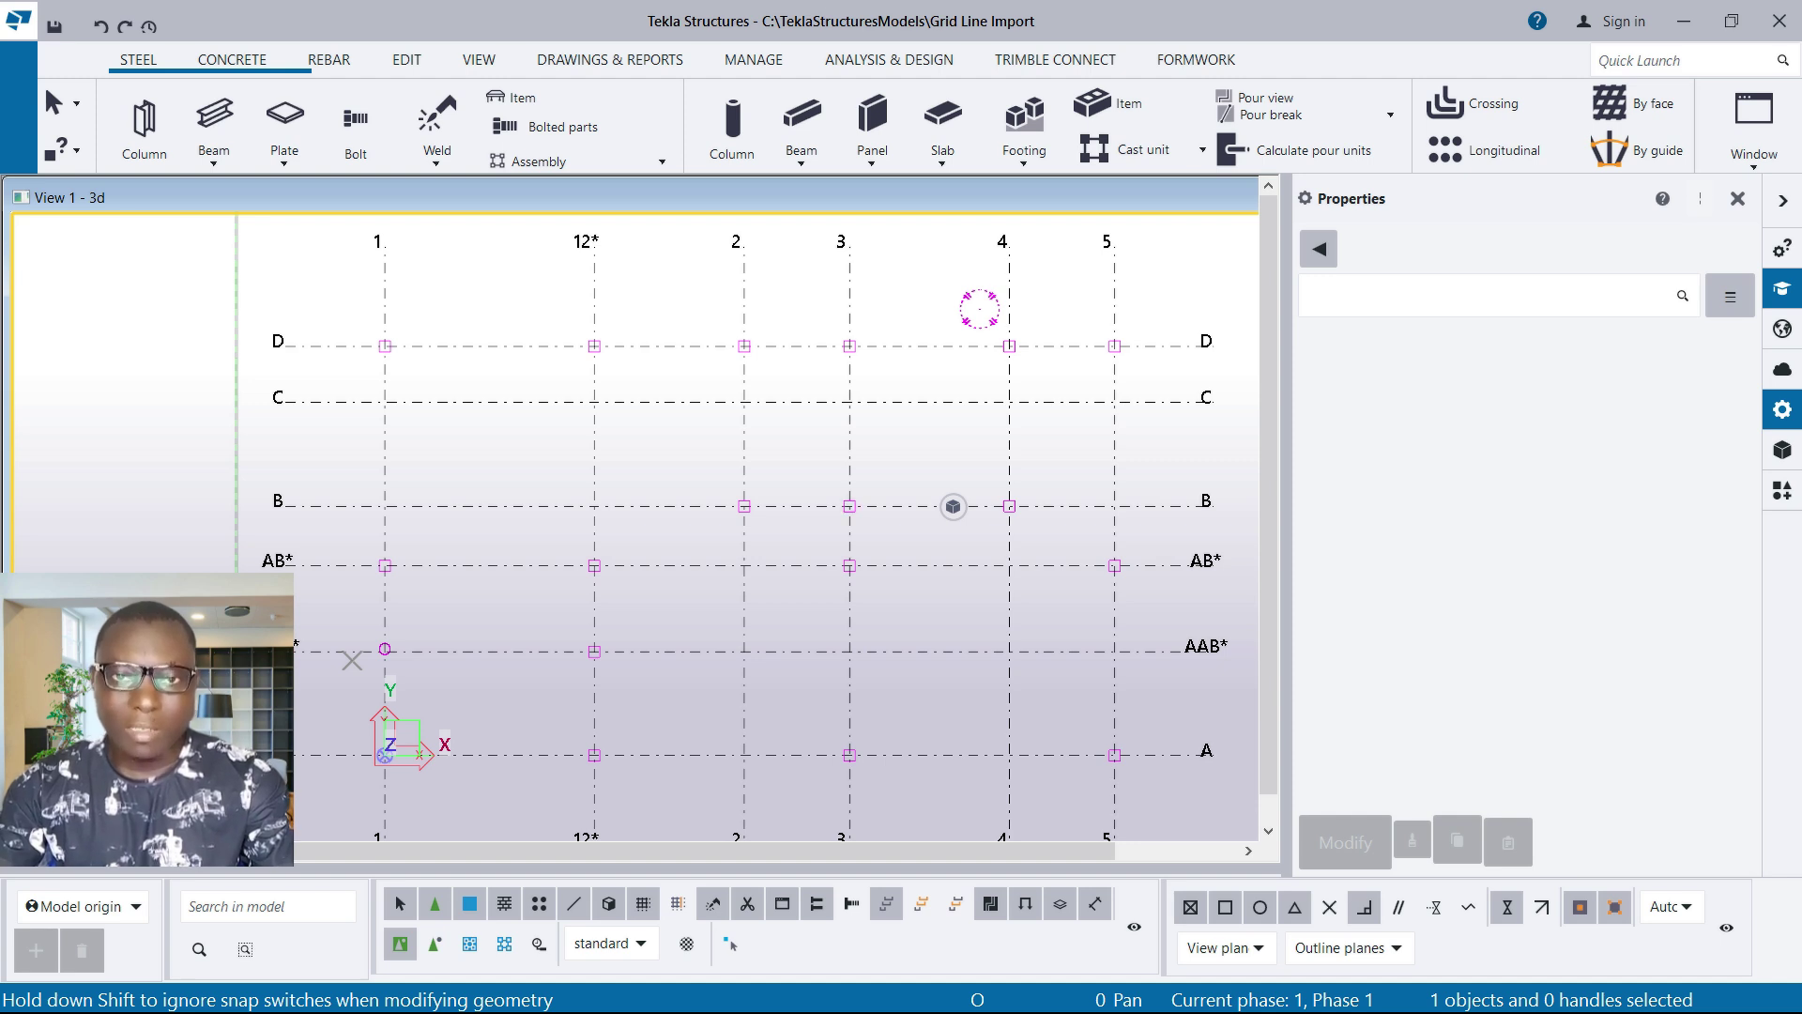
scroll(952, 507, up, 1)
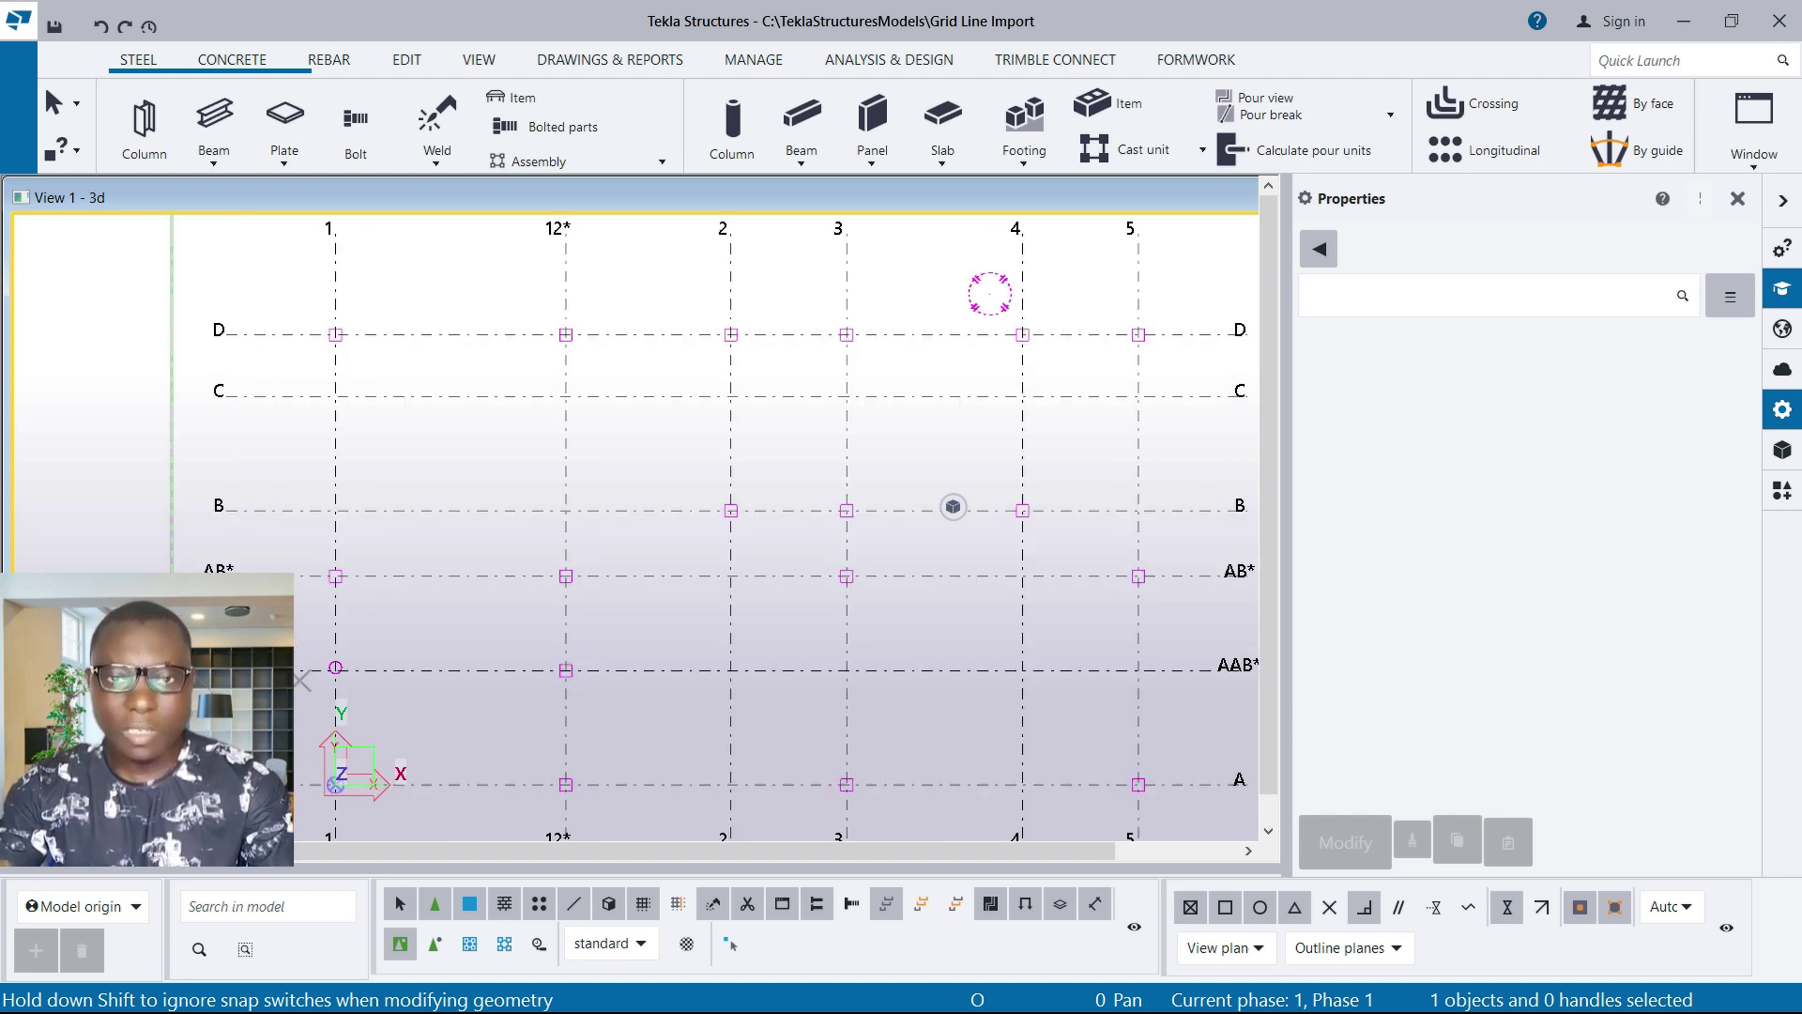
scroll(953, 507, down, 1)
scroll(953, 507, up, 1)
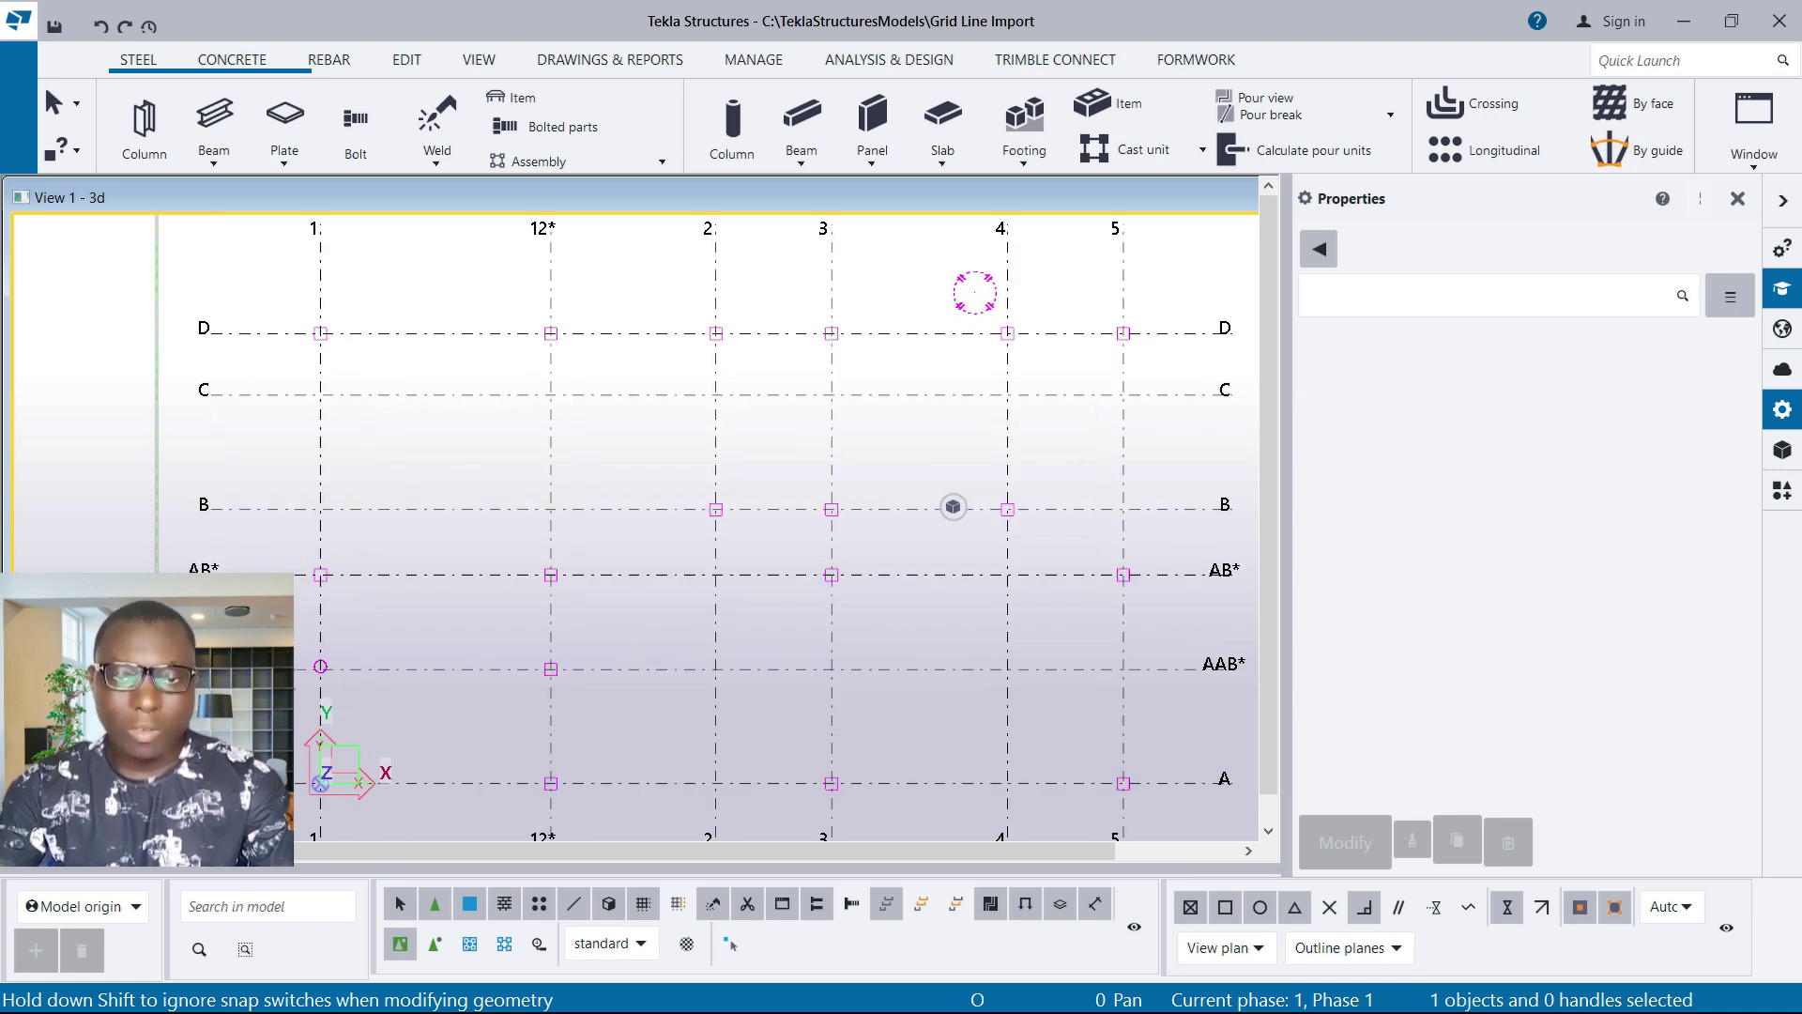
scroll(953, 507, down, 3)
scroll(953, 506, up, 2)
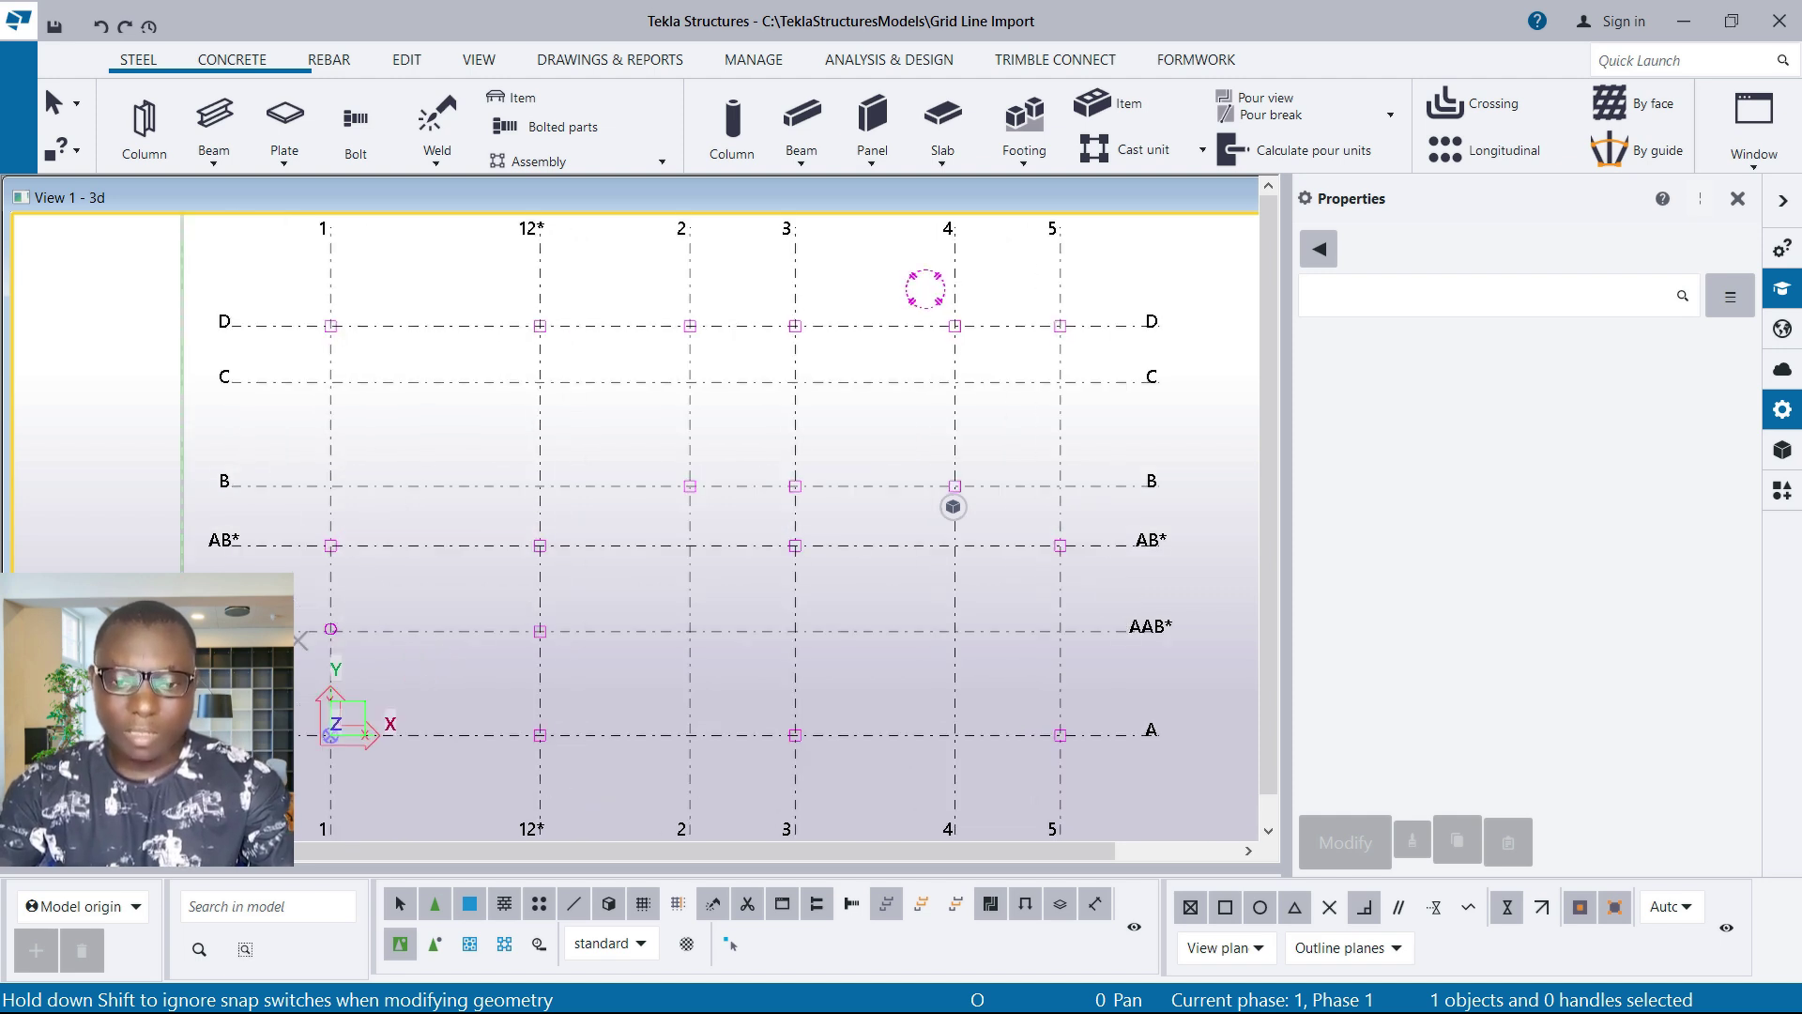
scroll(953, 506, up, 1)
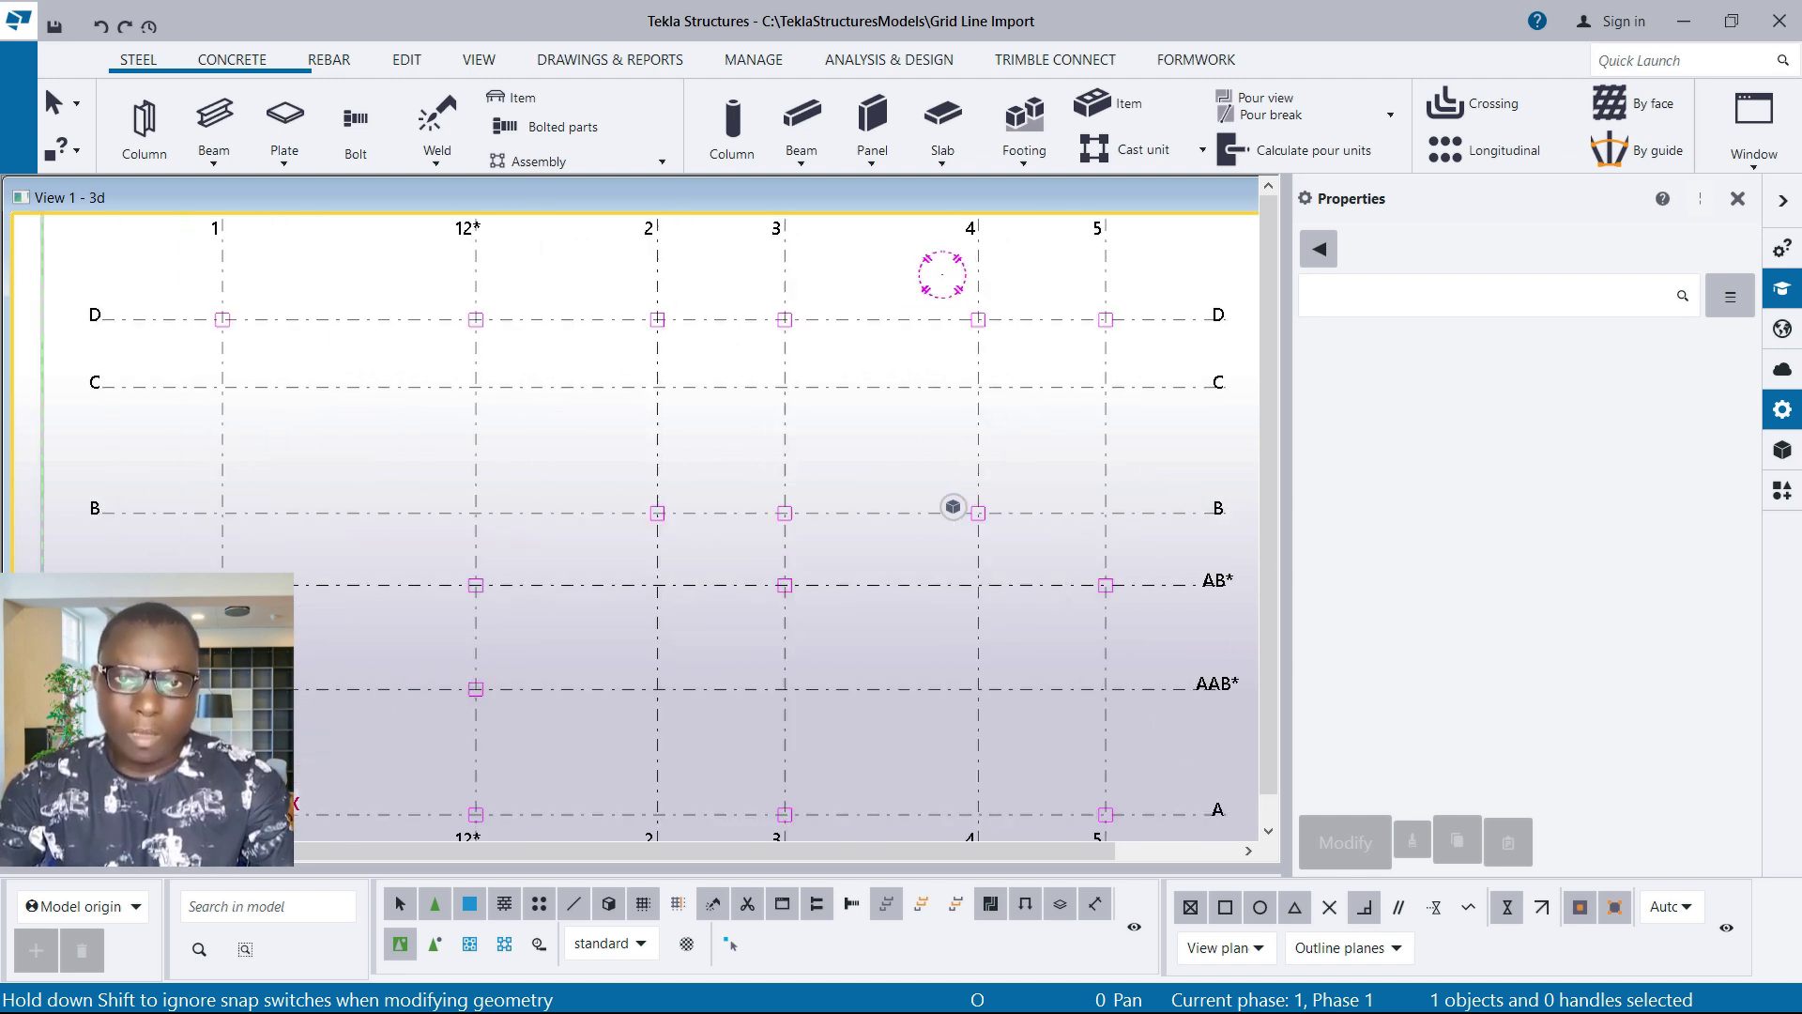